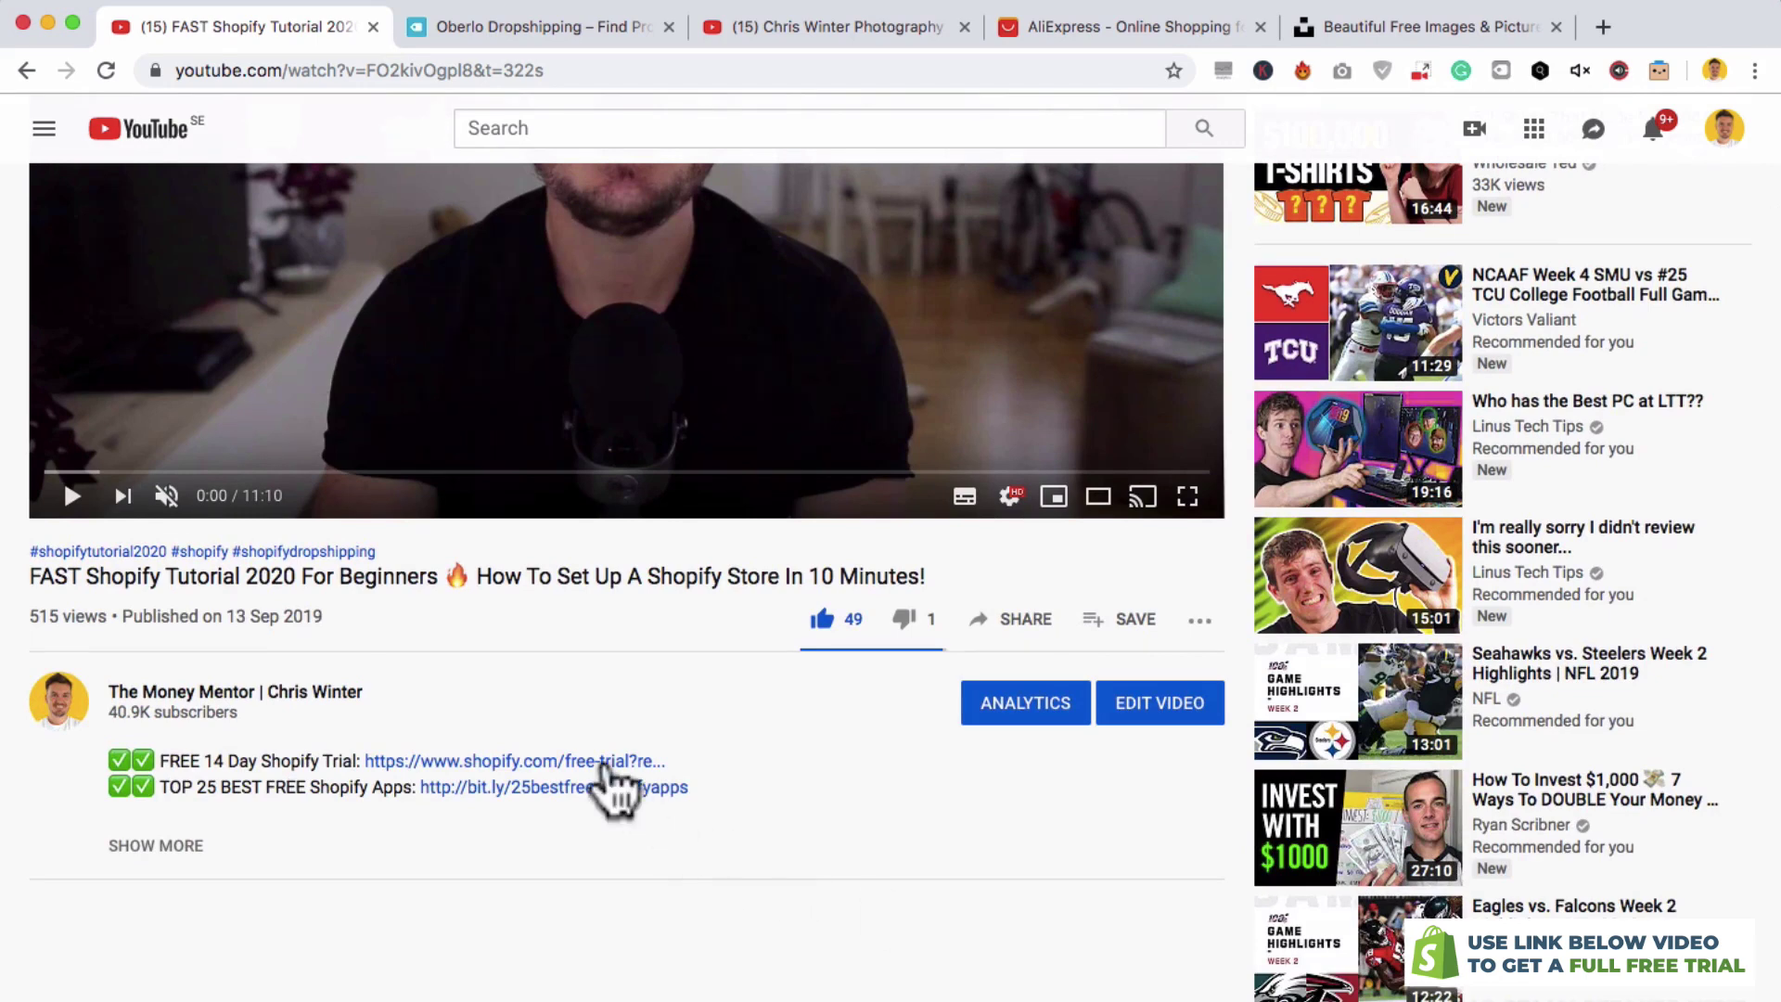
- Open the shopify.com free 14-day trial link from the YouTube video description
left_click(557, 763)
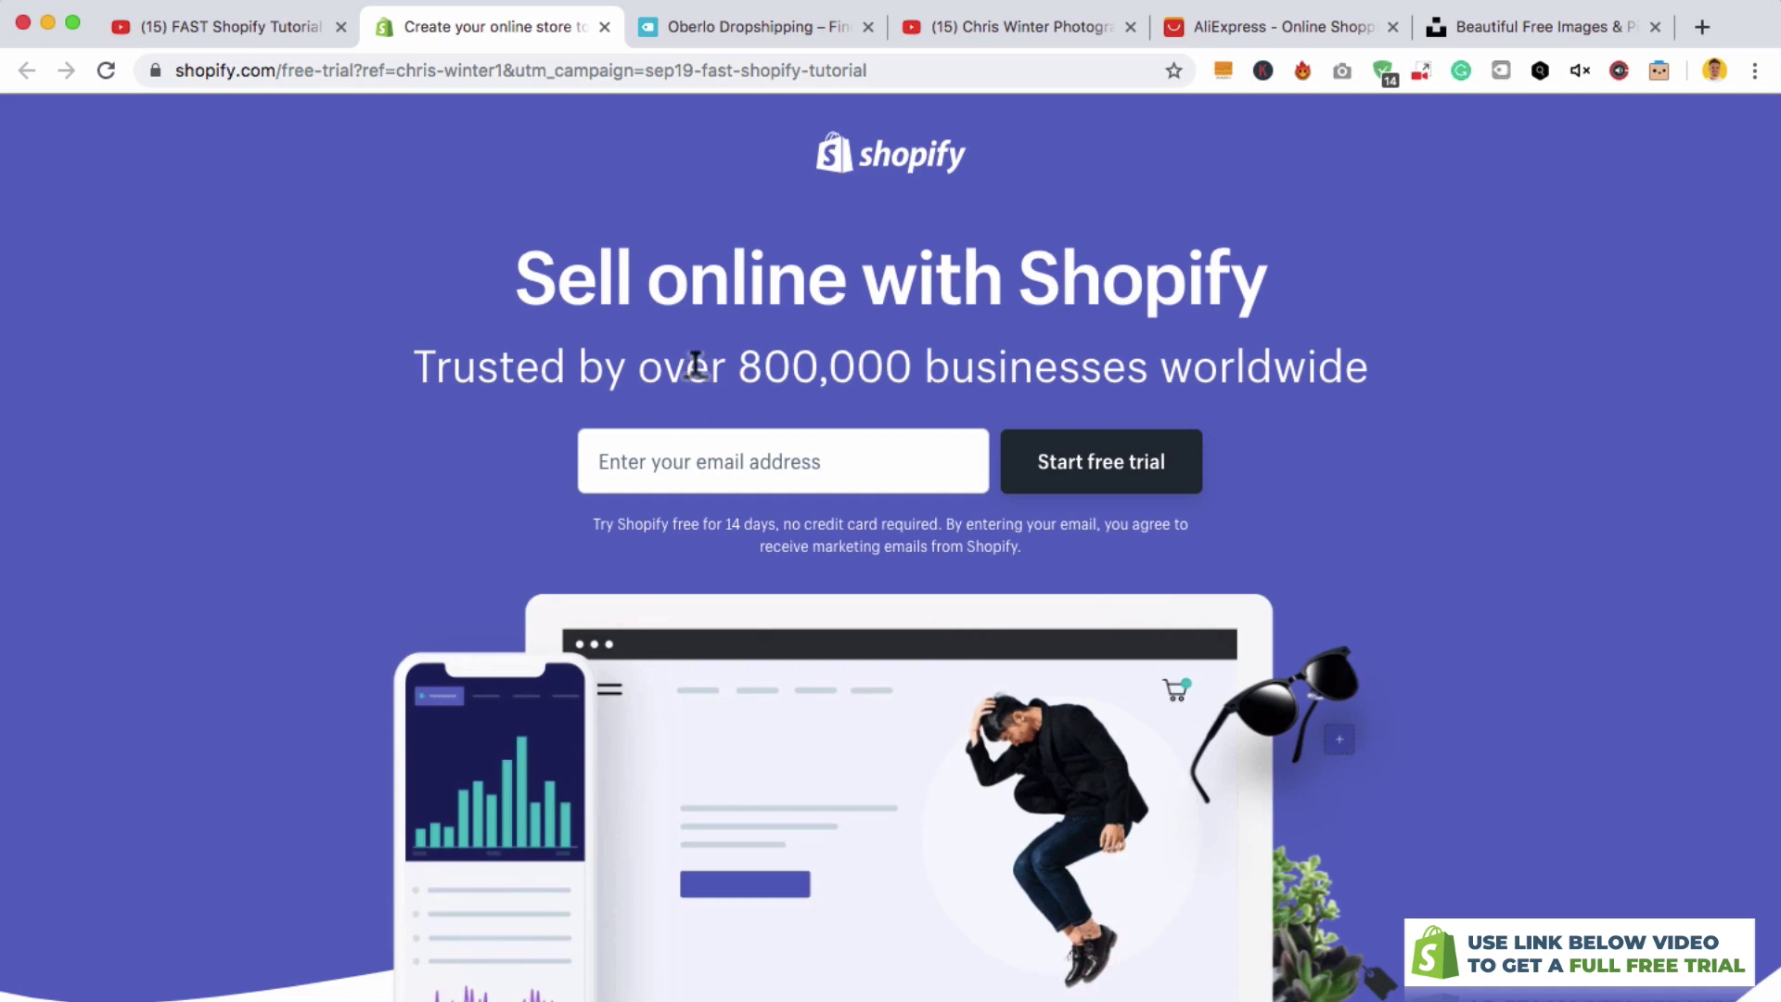
- Enter the sign-up e-mail address and start the free trial
left_click(680, 436)
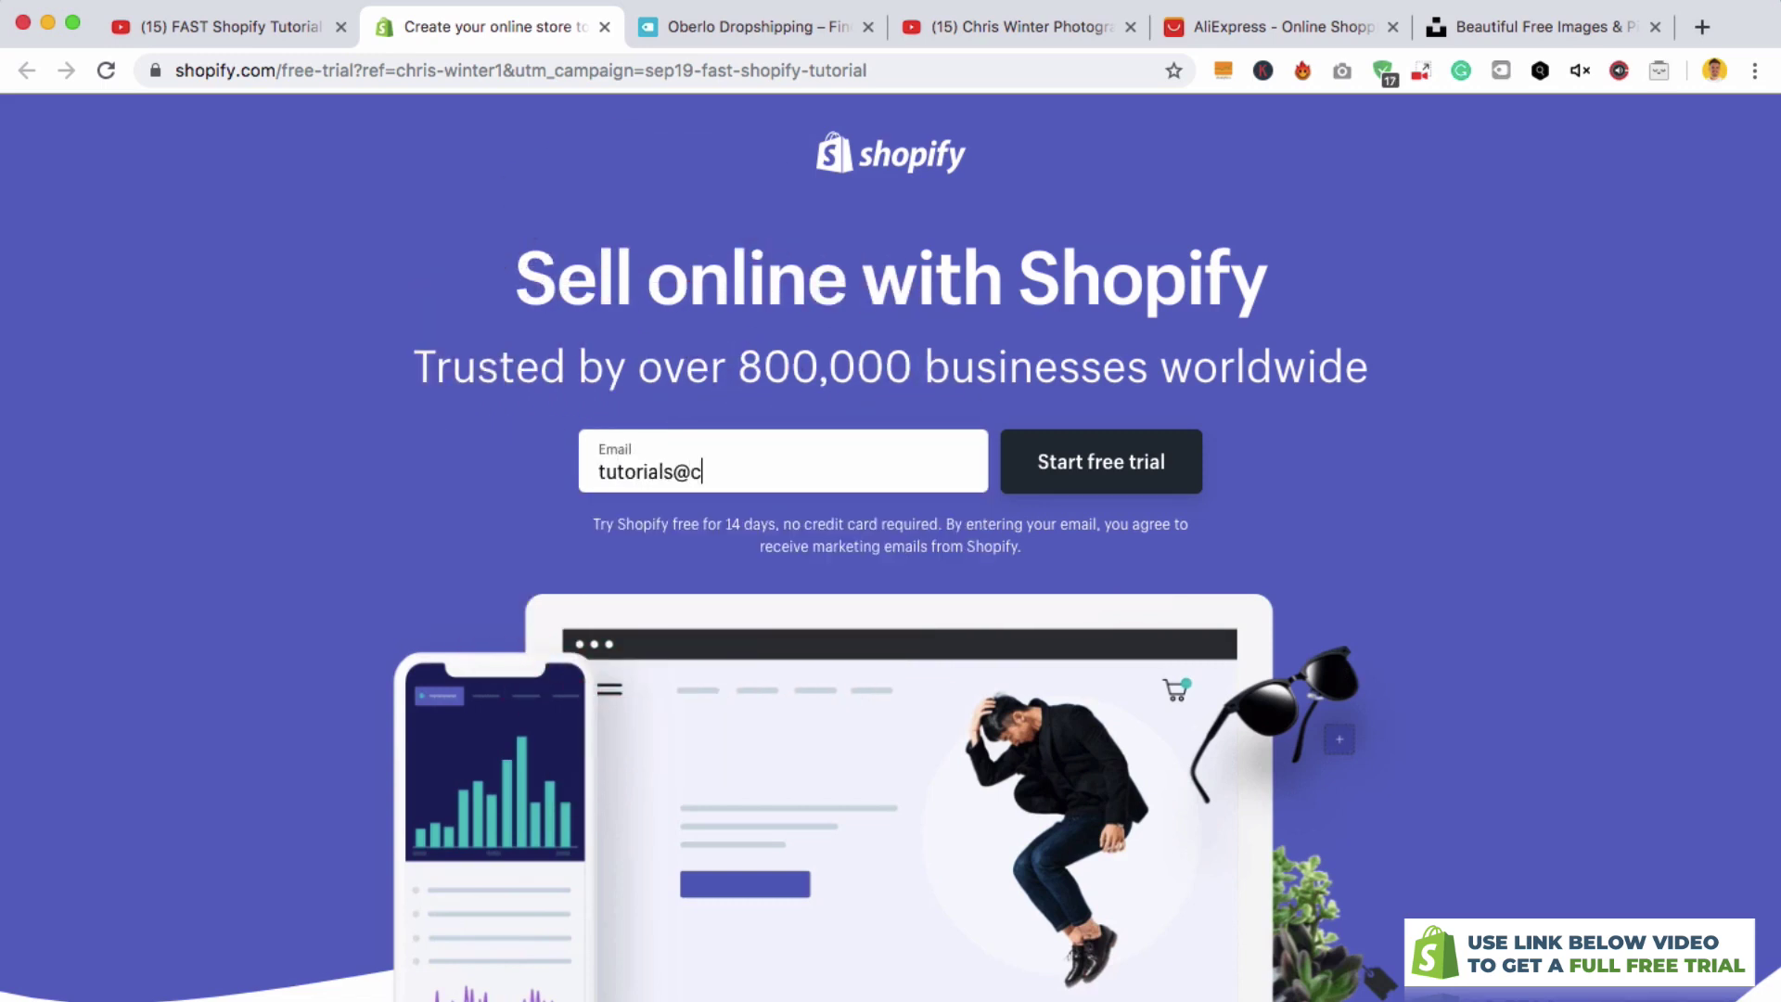
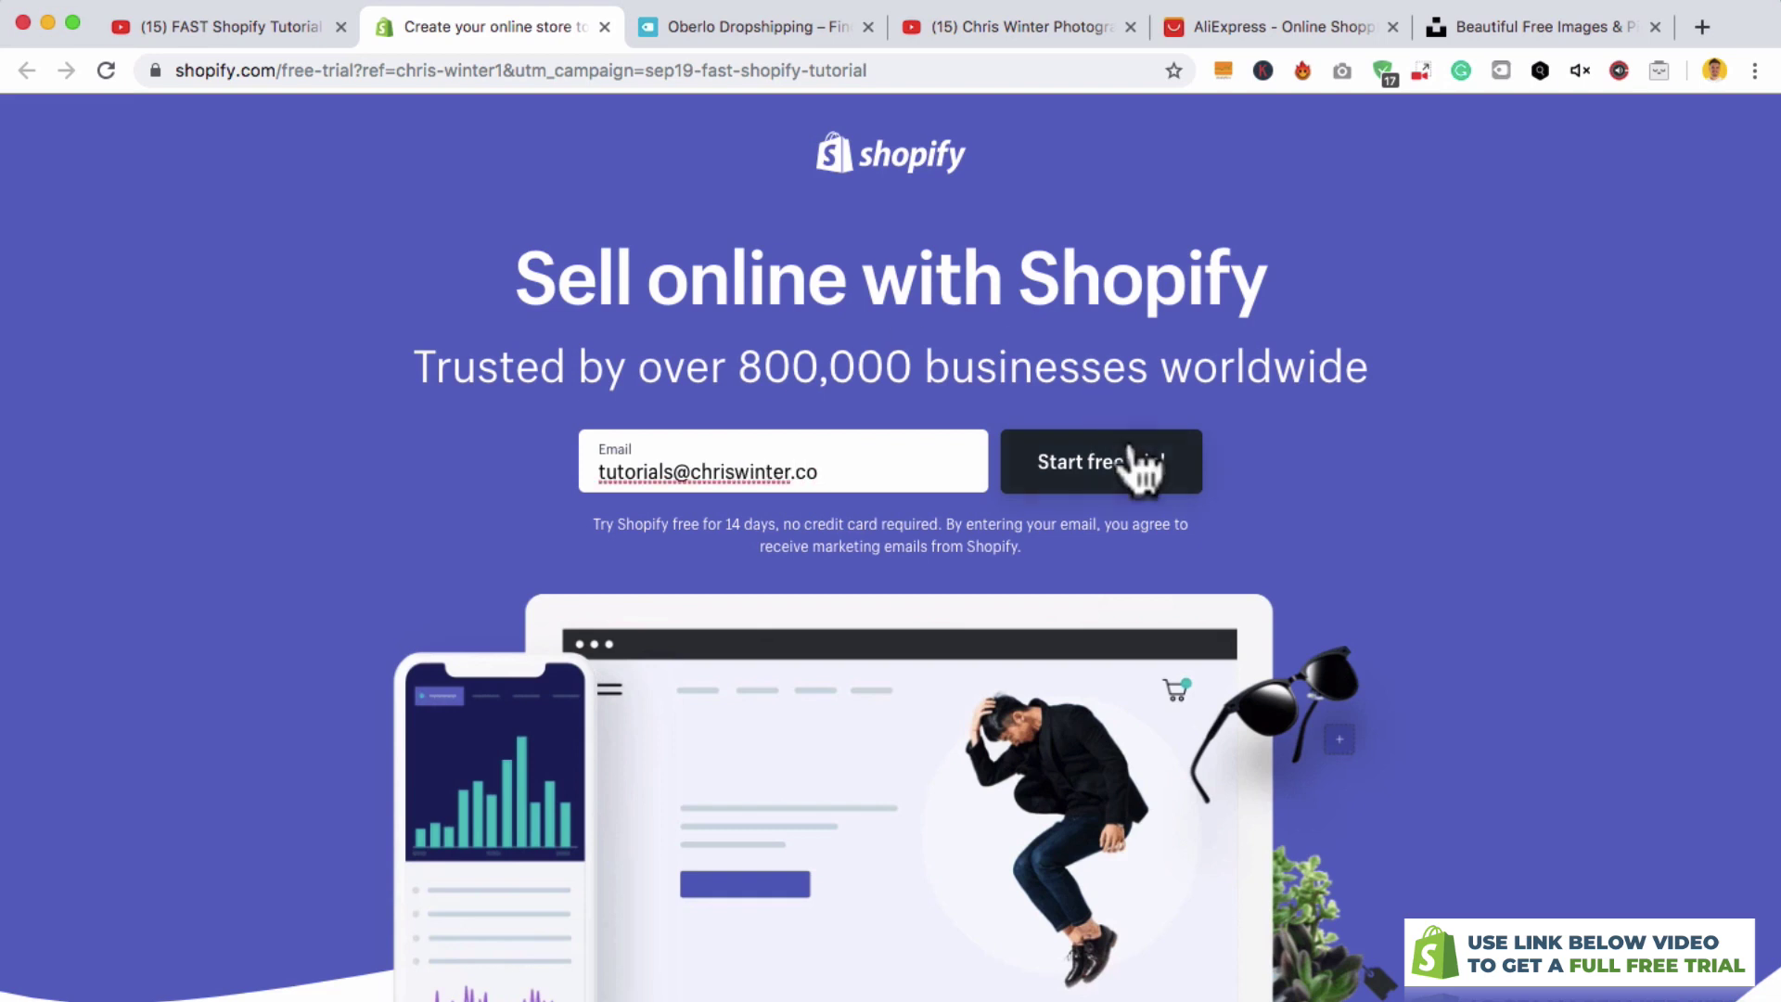
left_click(1141, 464)
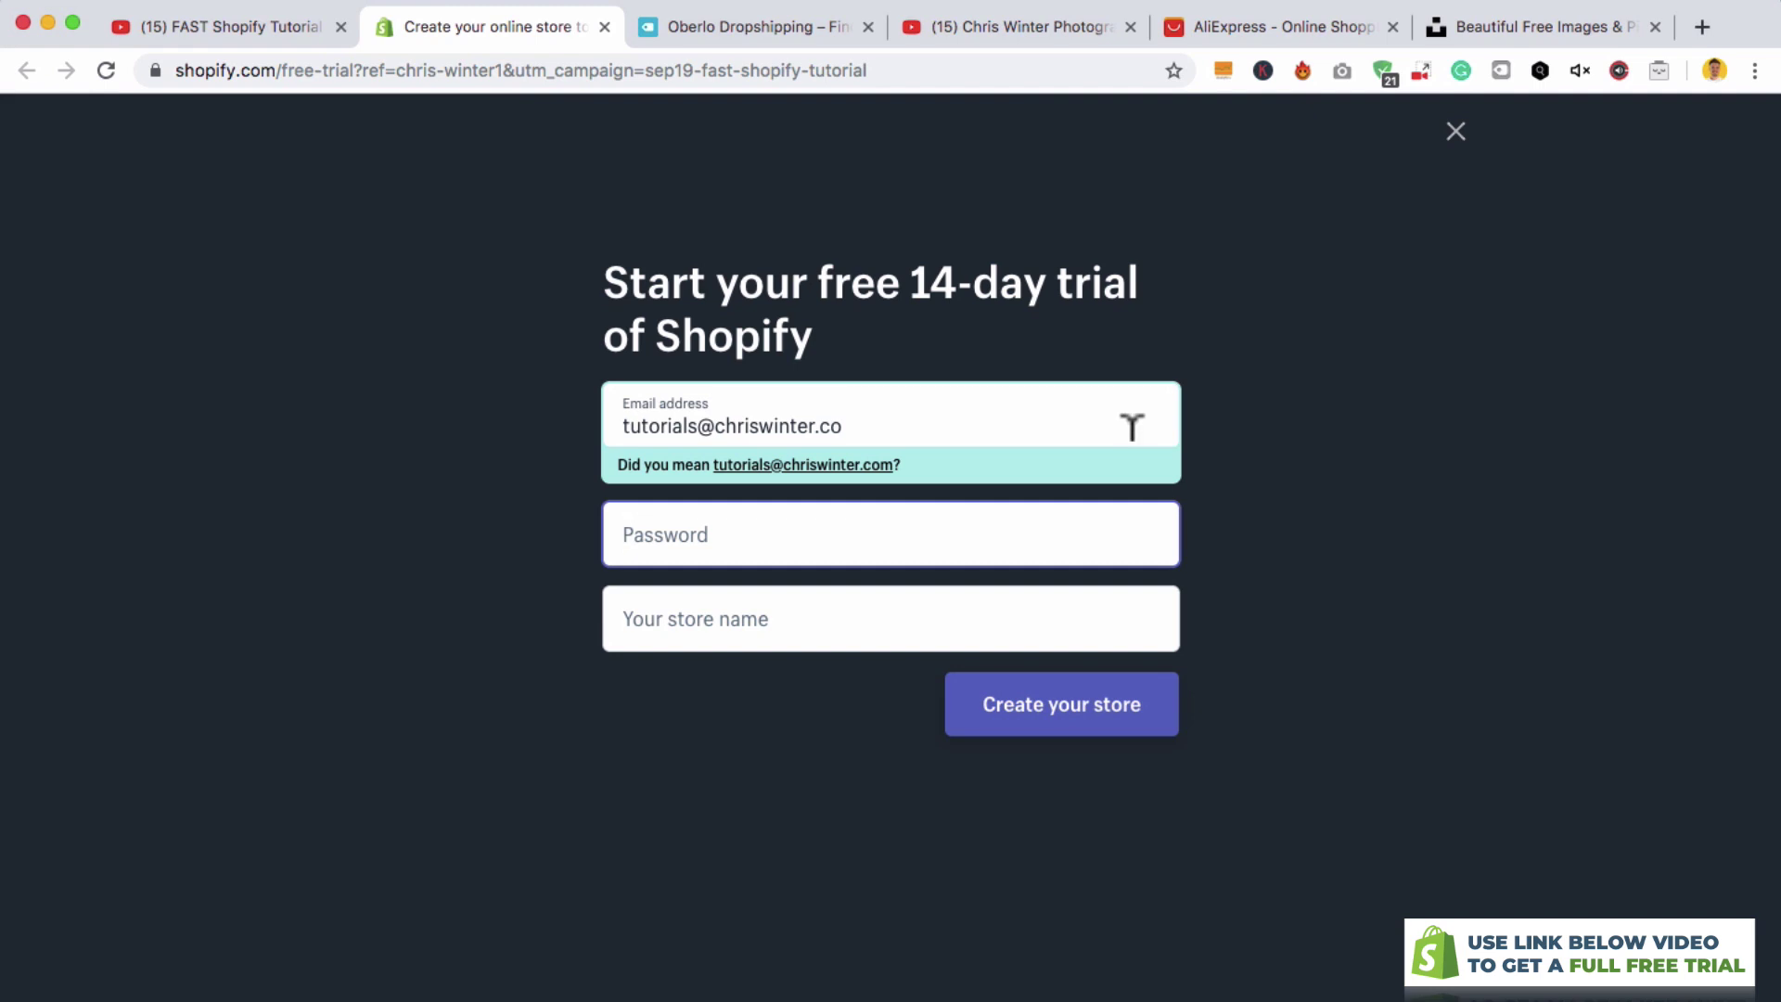
- Enter the account password and create the store 'Camera Gadgets Online'
type("••••••••")
key("Tab")
type("Camera Gadgets Online")
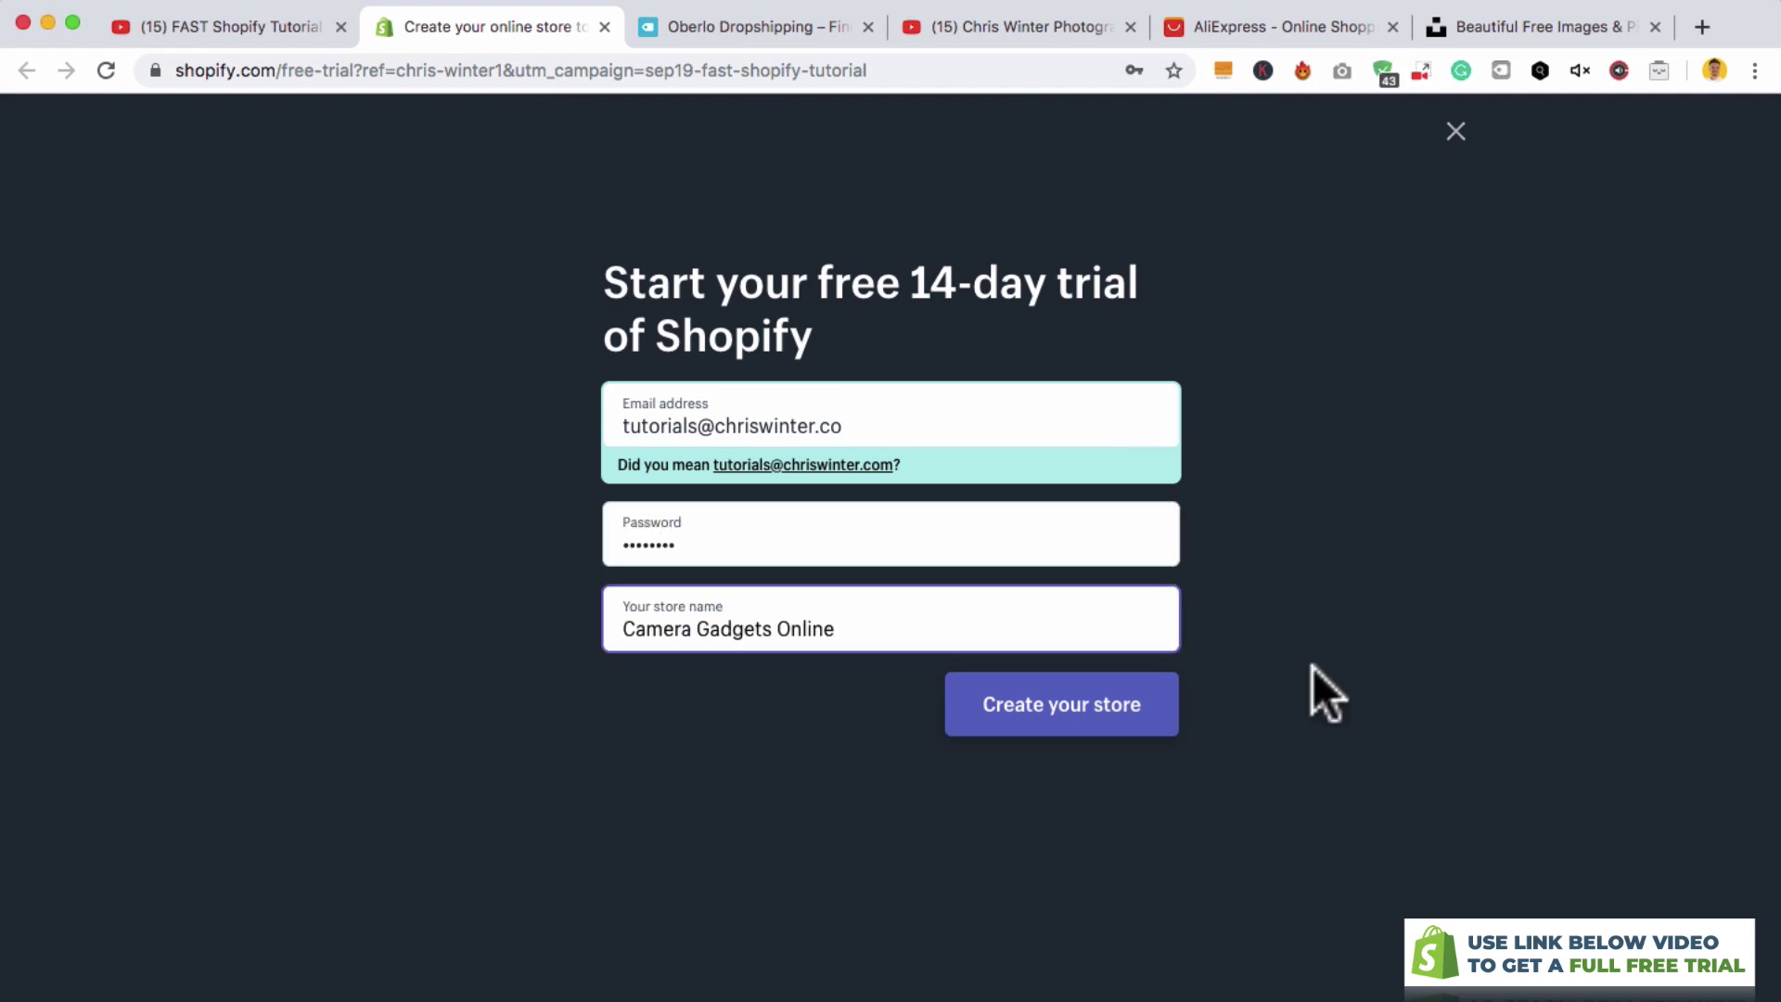
left_click(1147, 705)
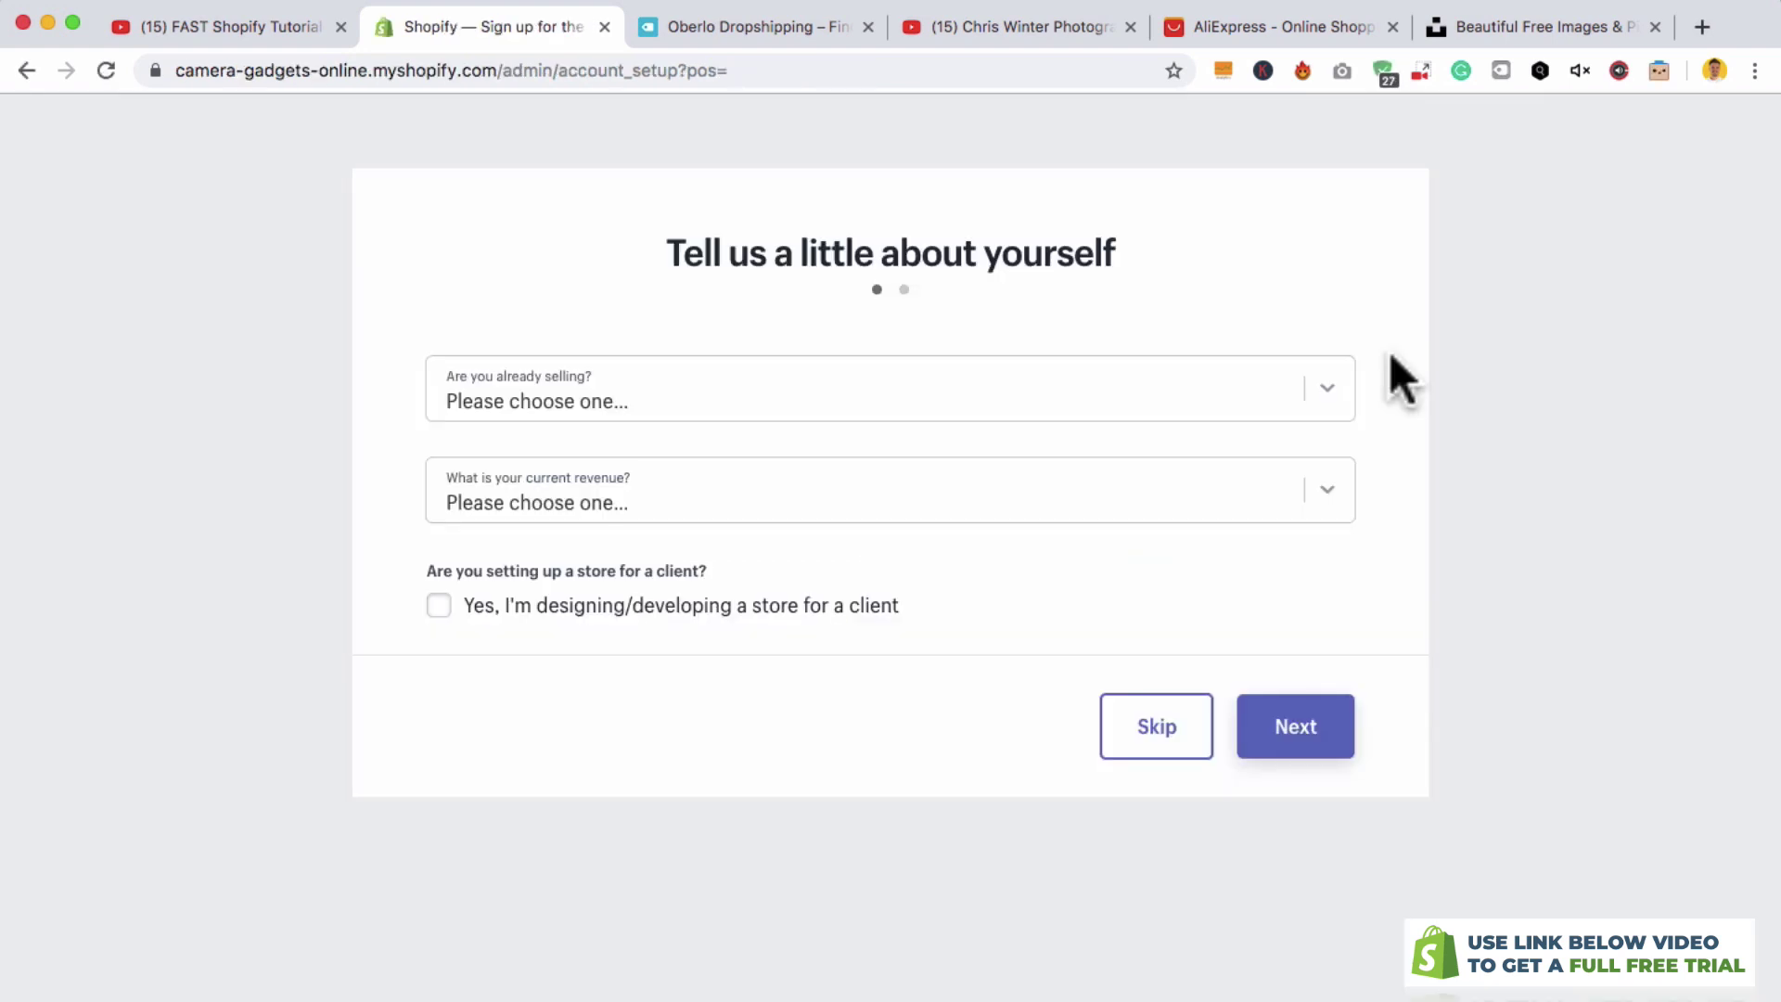
- Skip the 'Tell us about yourself' questions and enter the store from the address page
left_click(1158, 723)
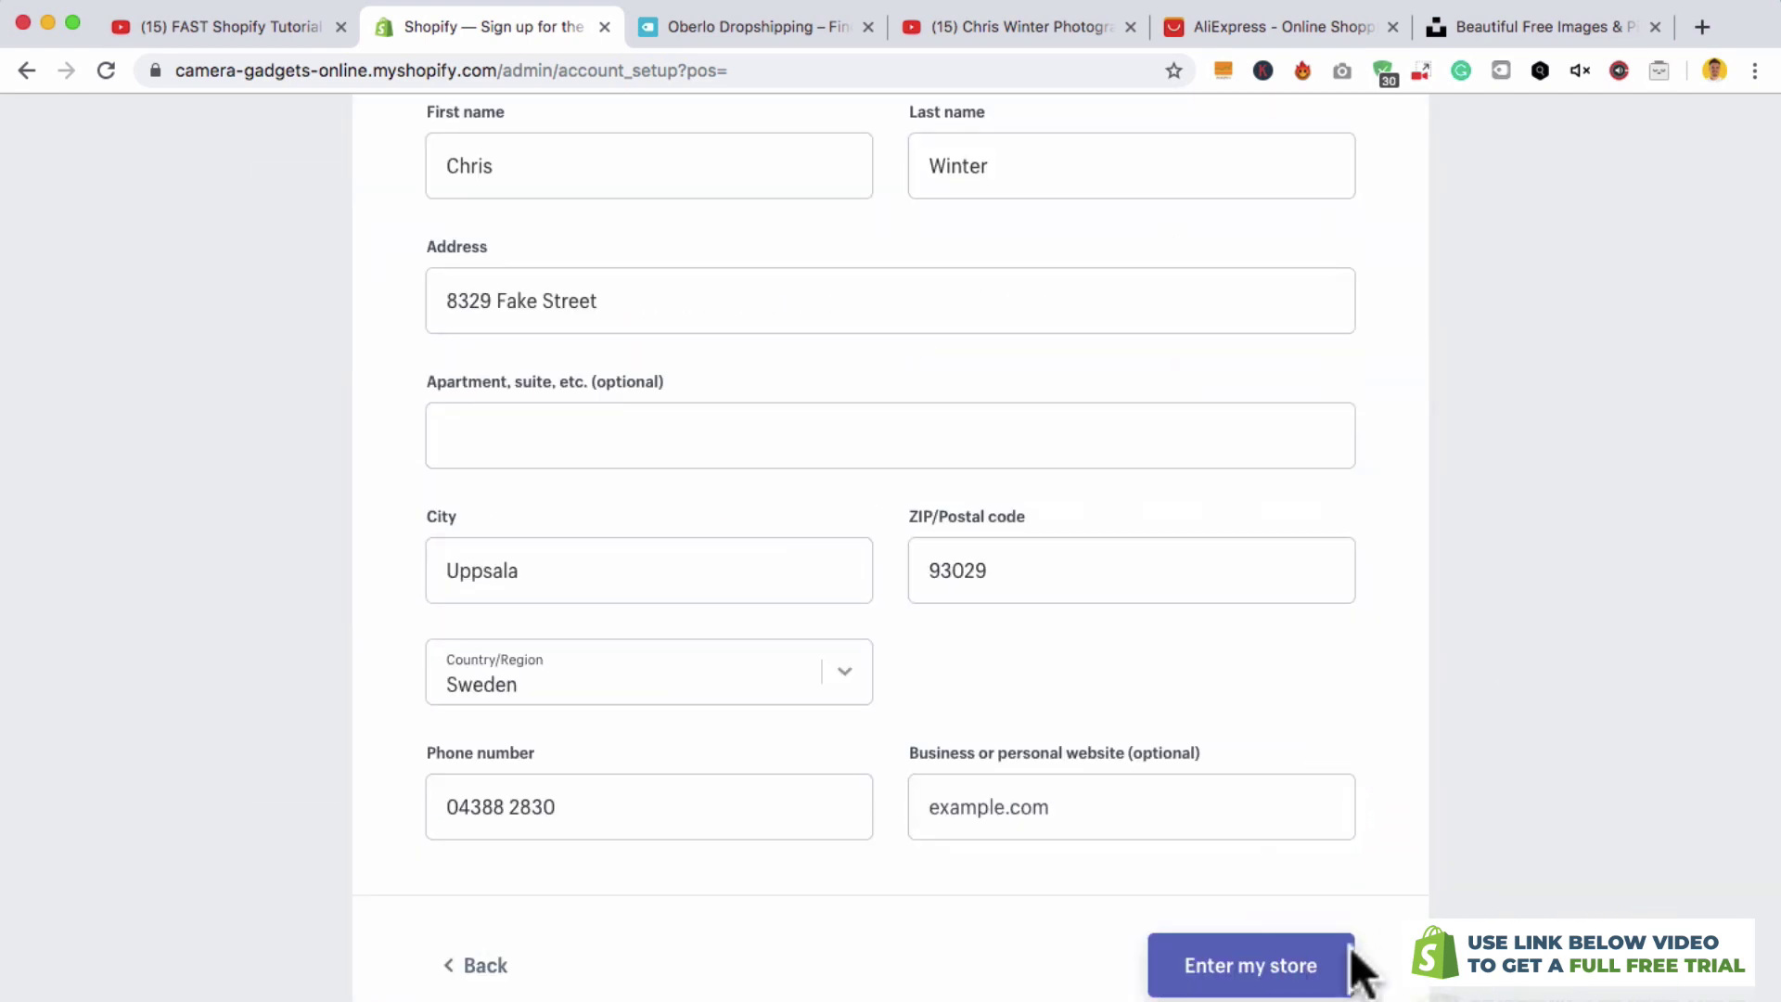
left_click(1318, 964)
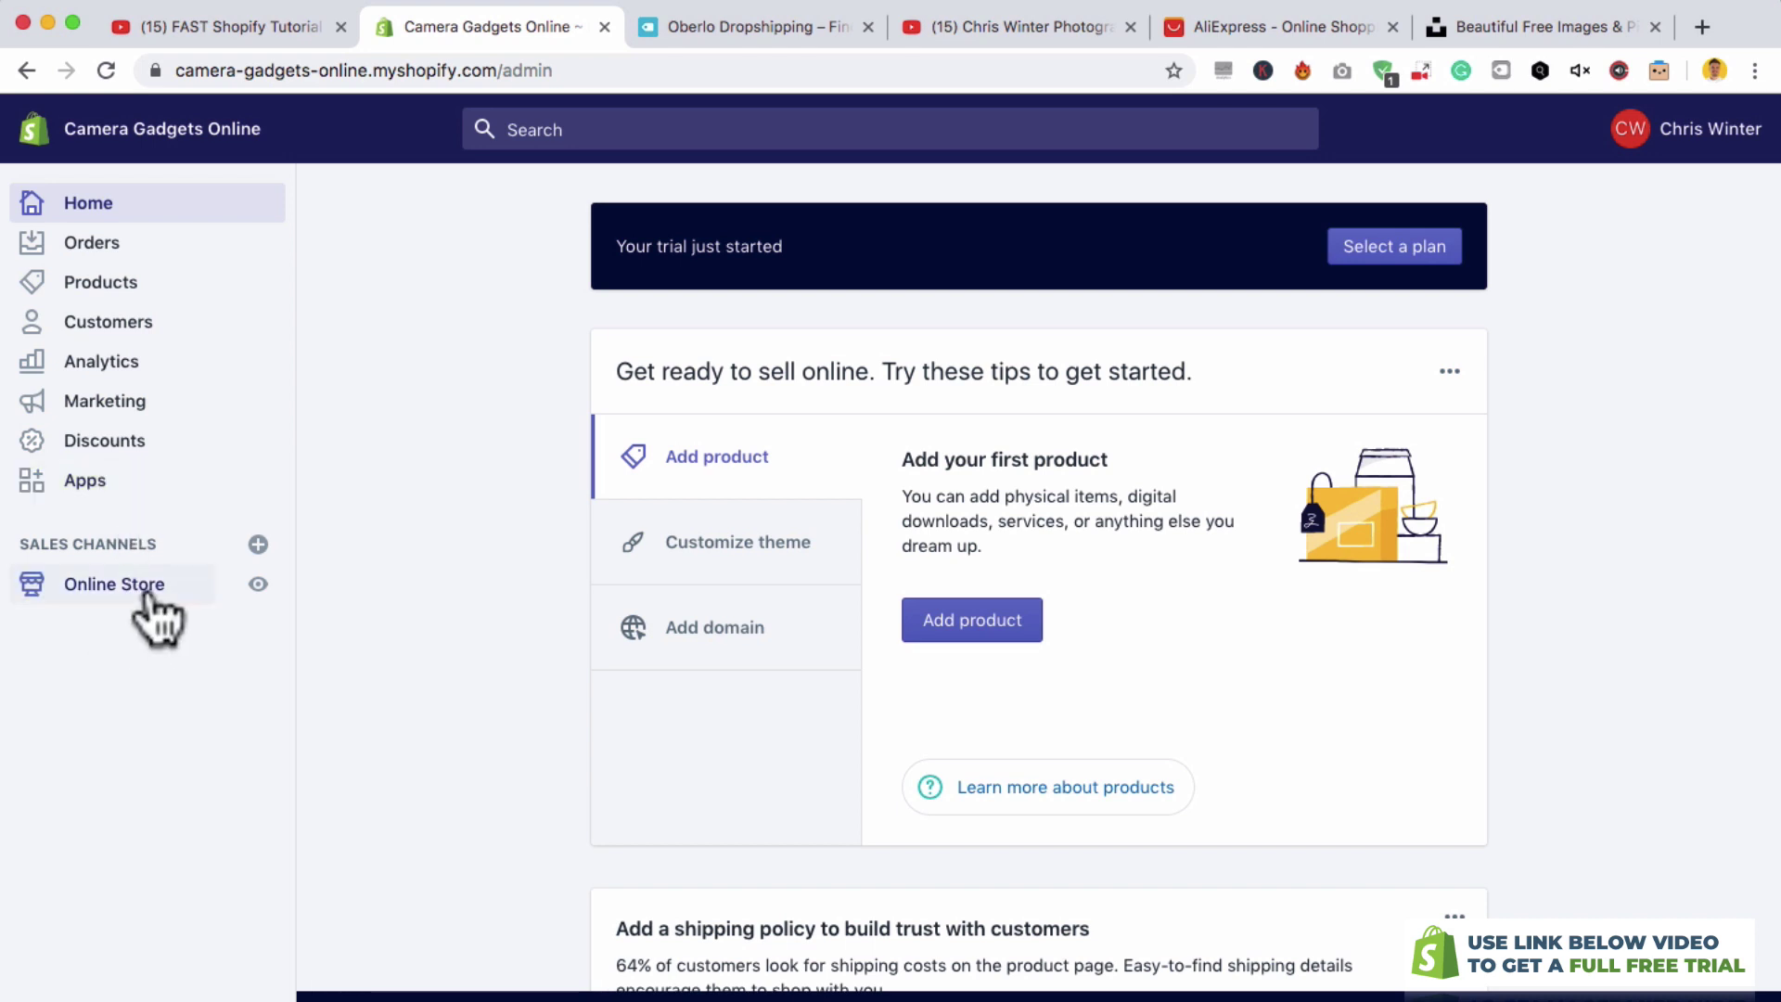
- Dismiss the Add sales channel dialog without adding any, then go to the Apps page
left_click(257, 544)
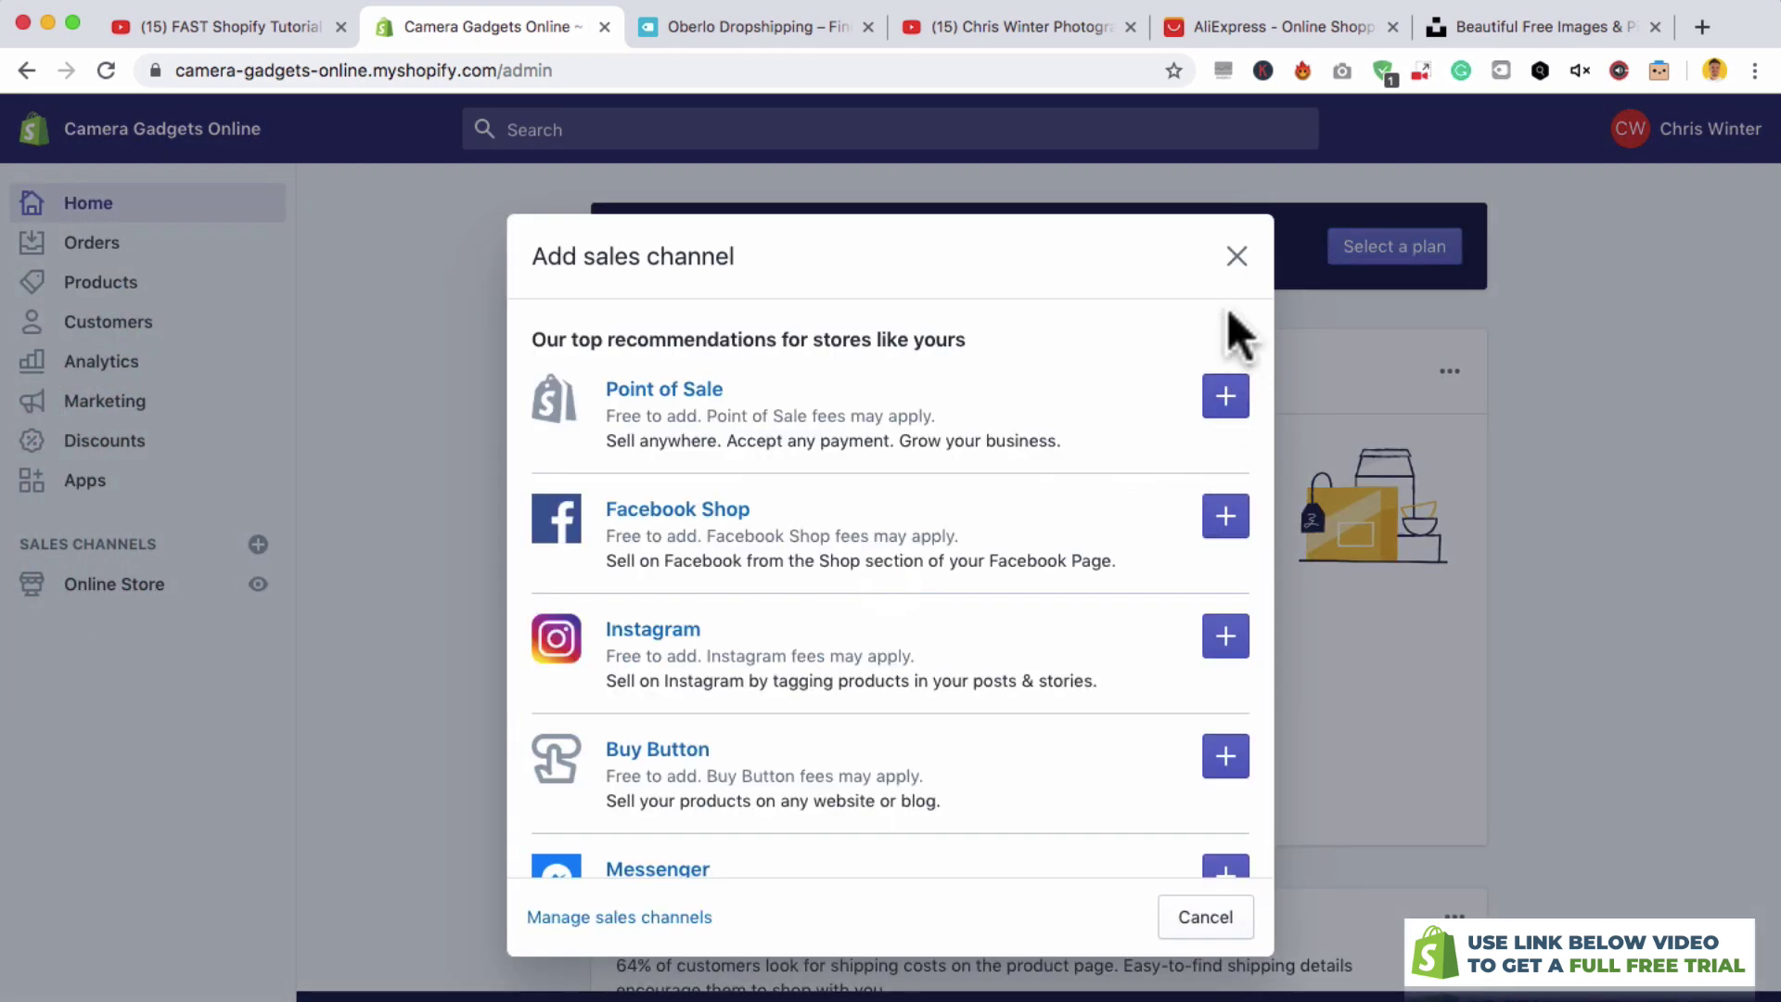
left_click(1237, 258)
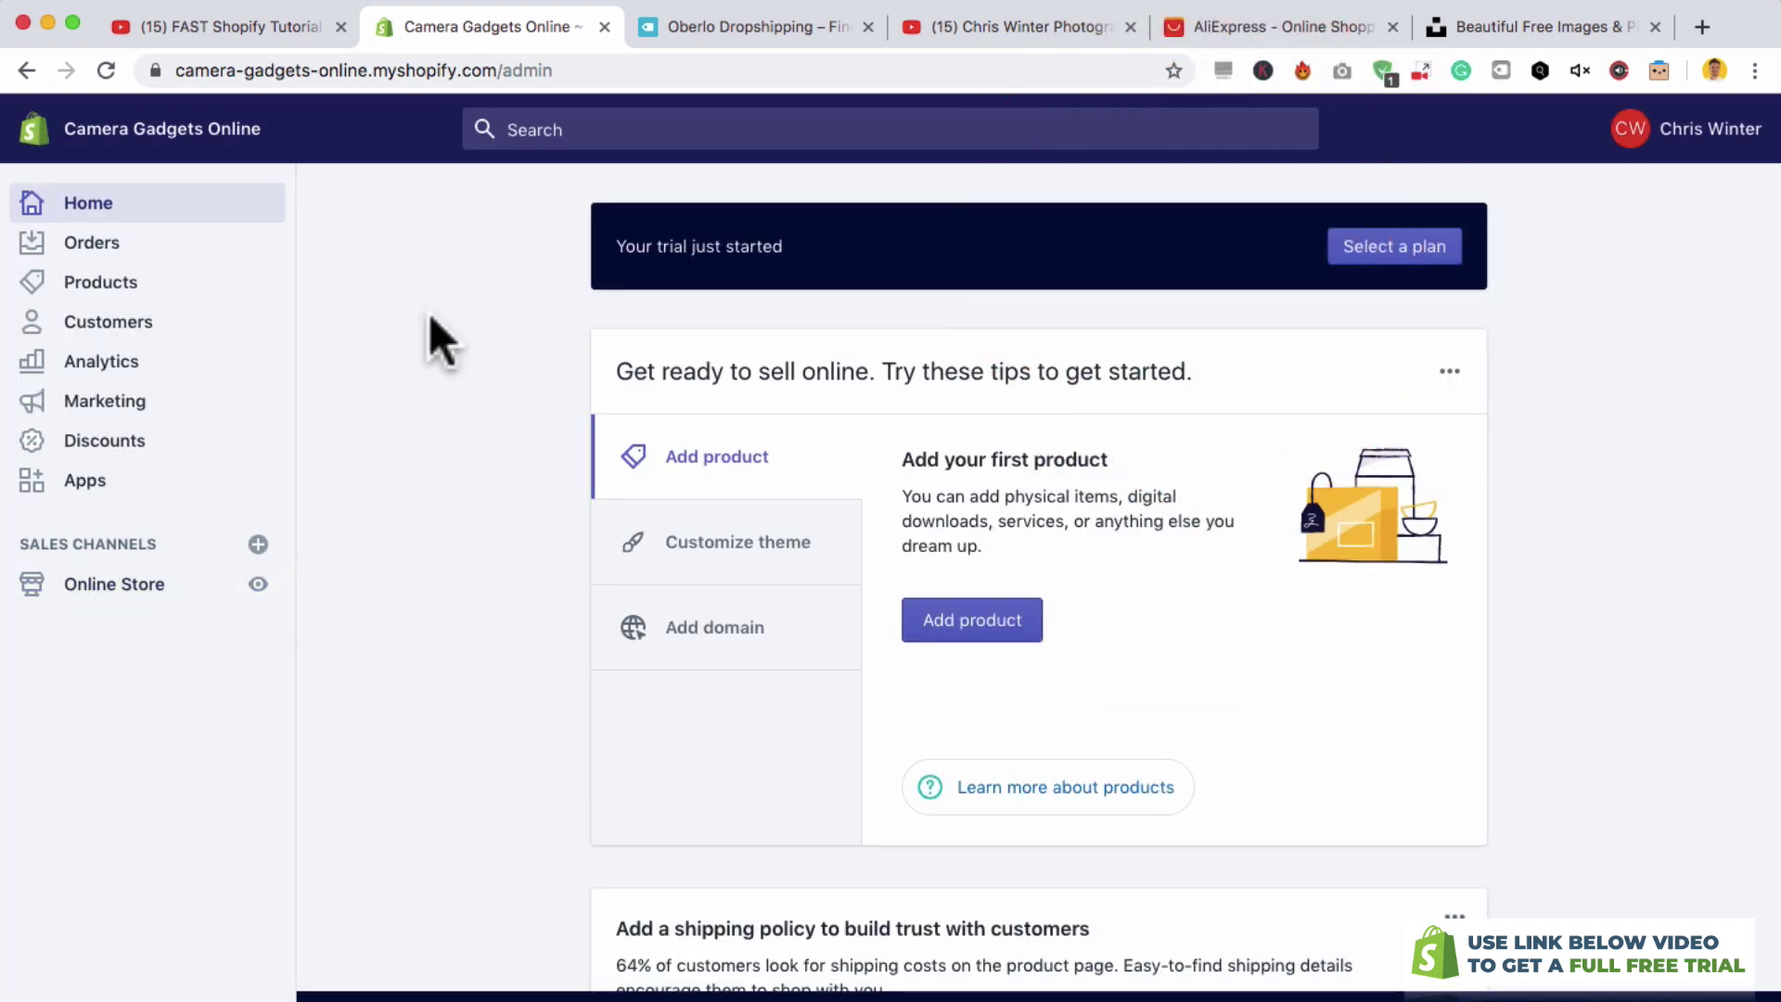
left_click(99, 489)
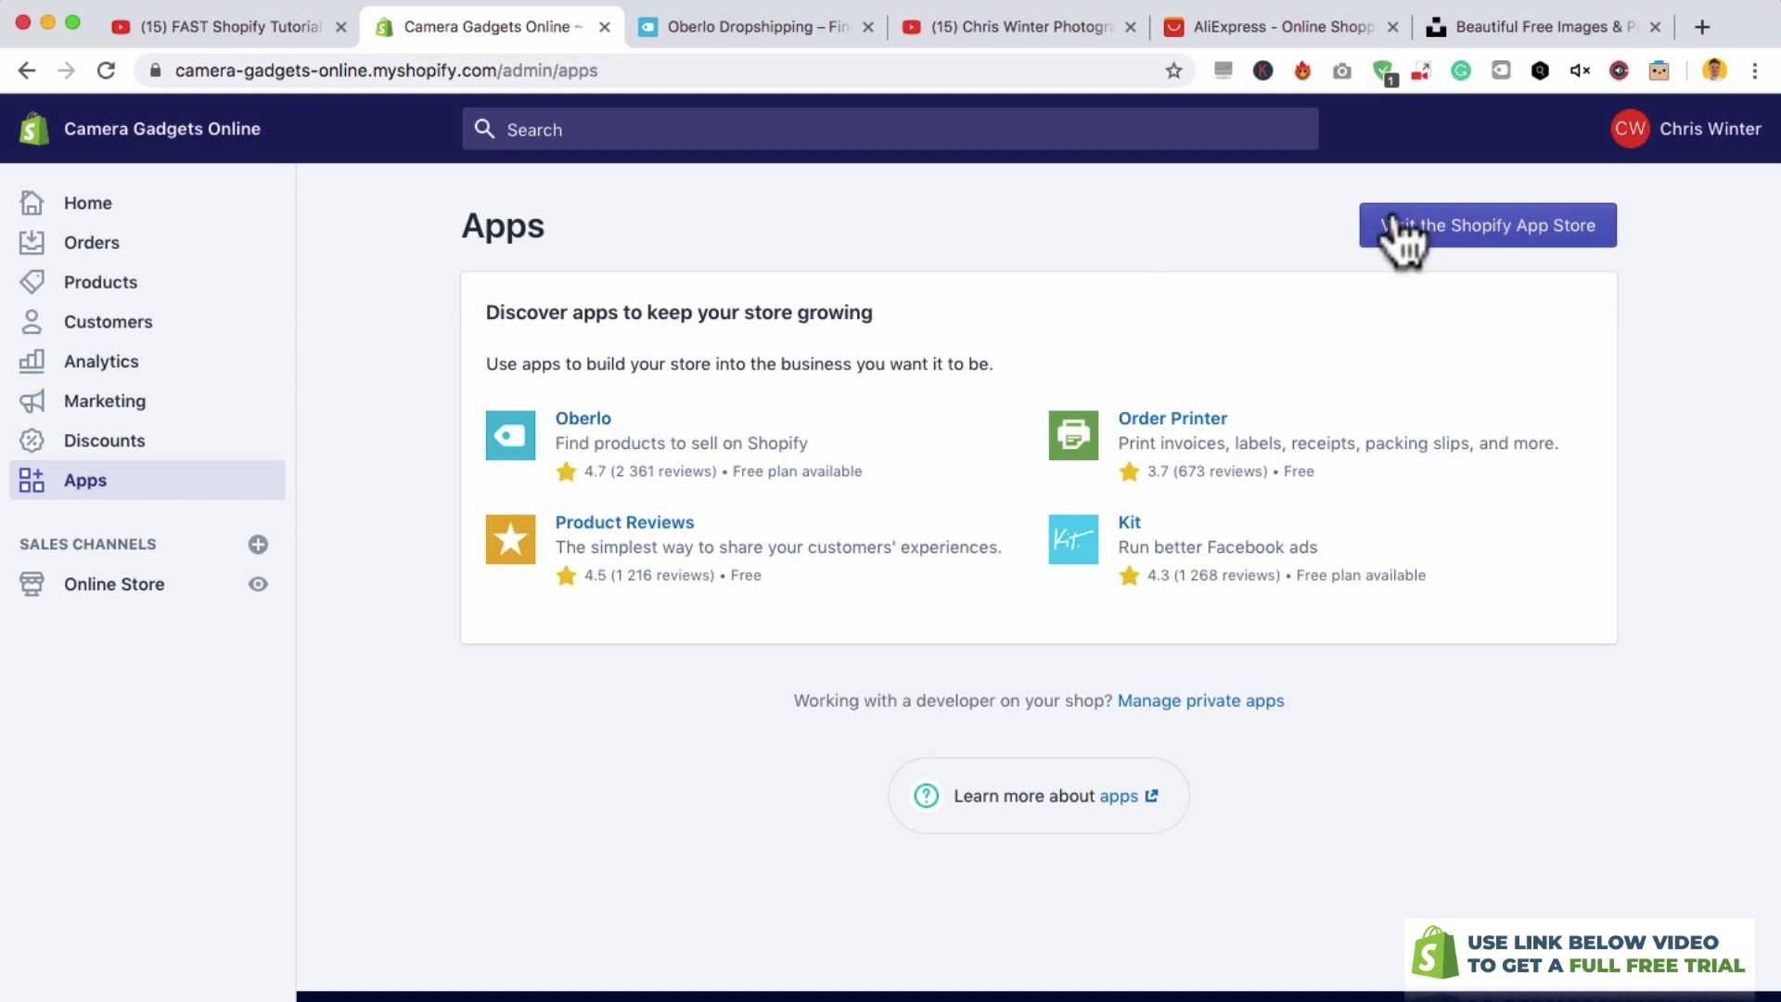
- Add and install the Oberlo app, then return to the Camera Gadgets Online admin tab
left_click(594, 417)
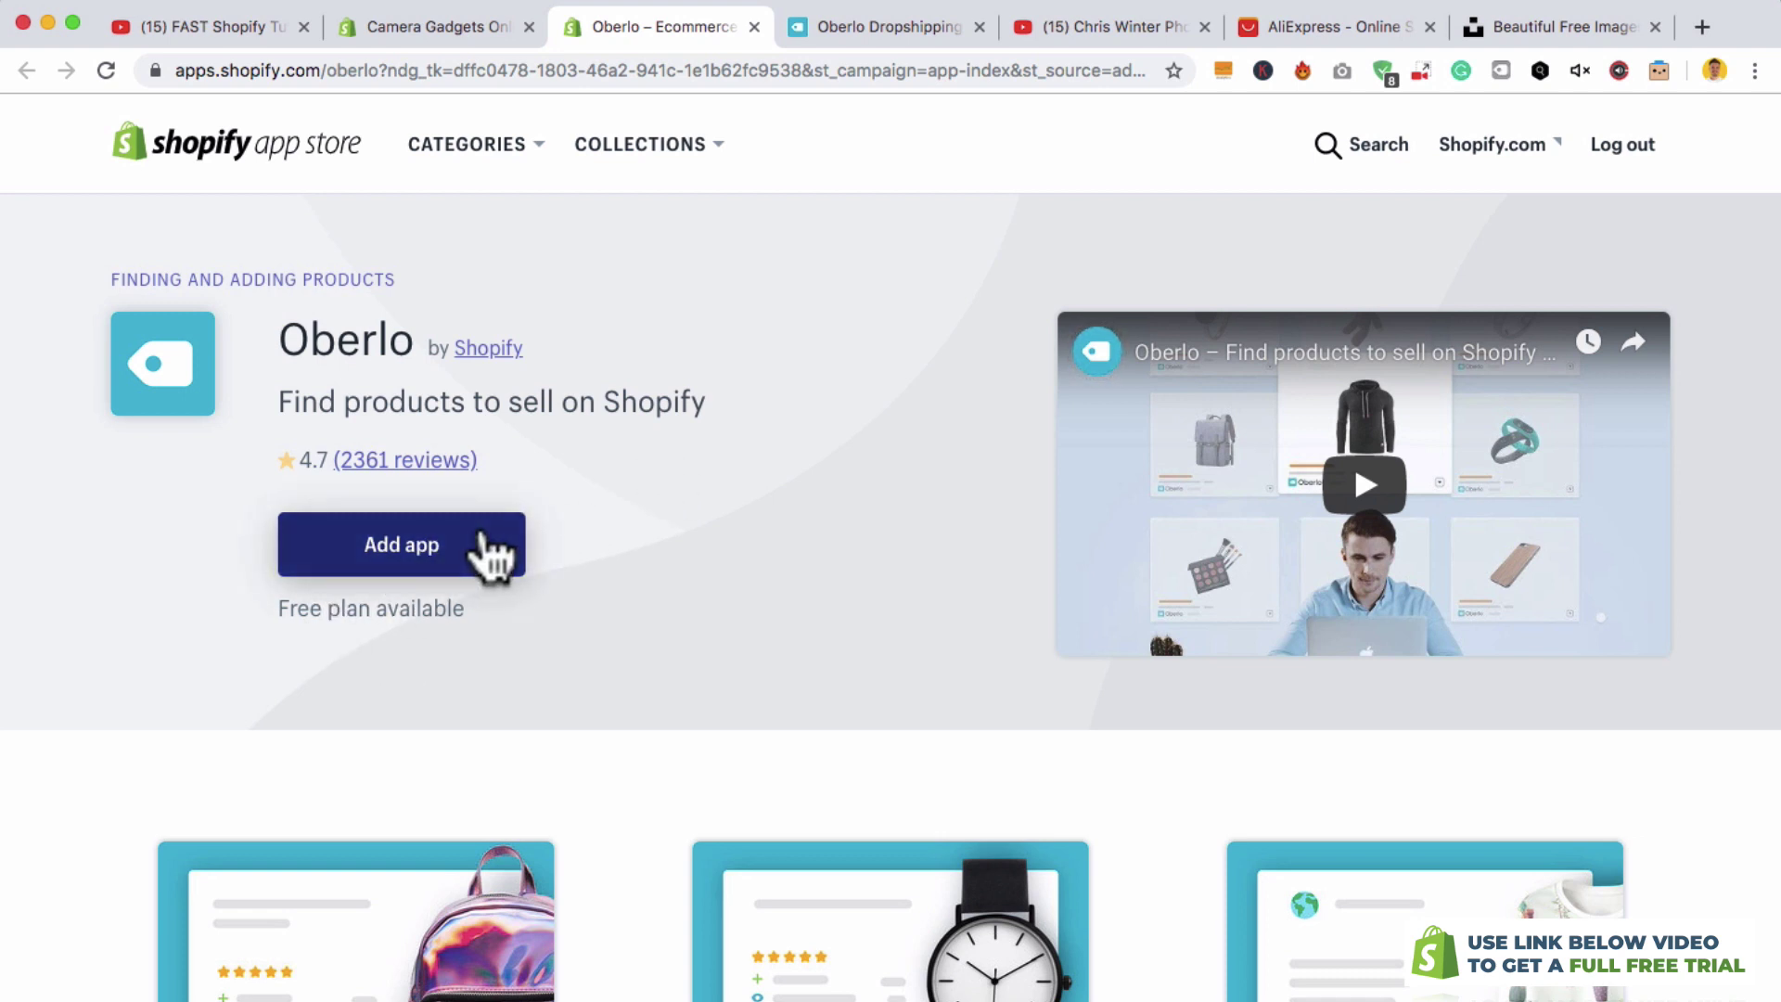
left_click(484, 543)
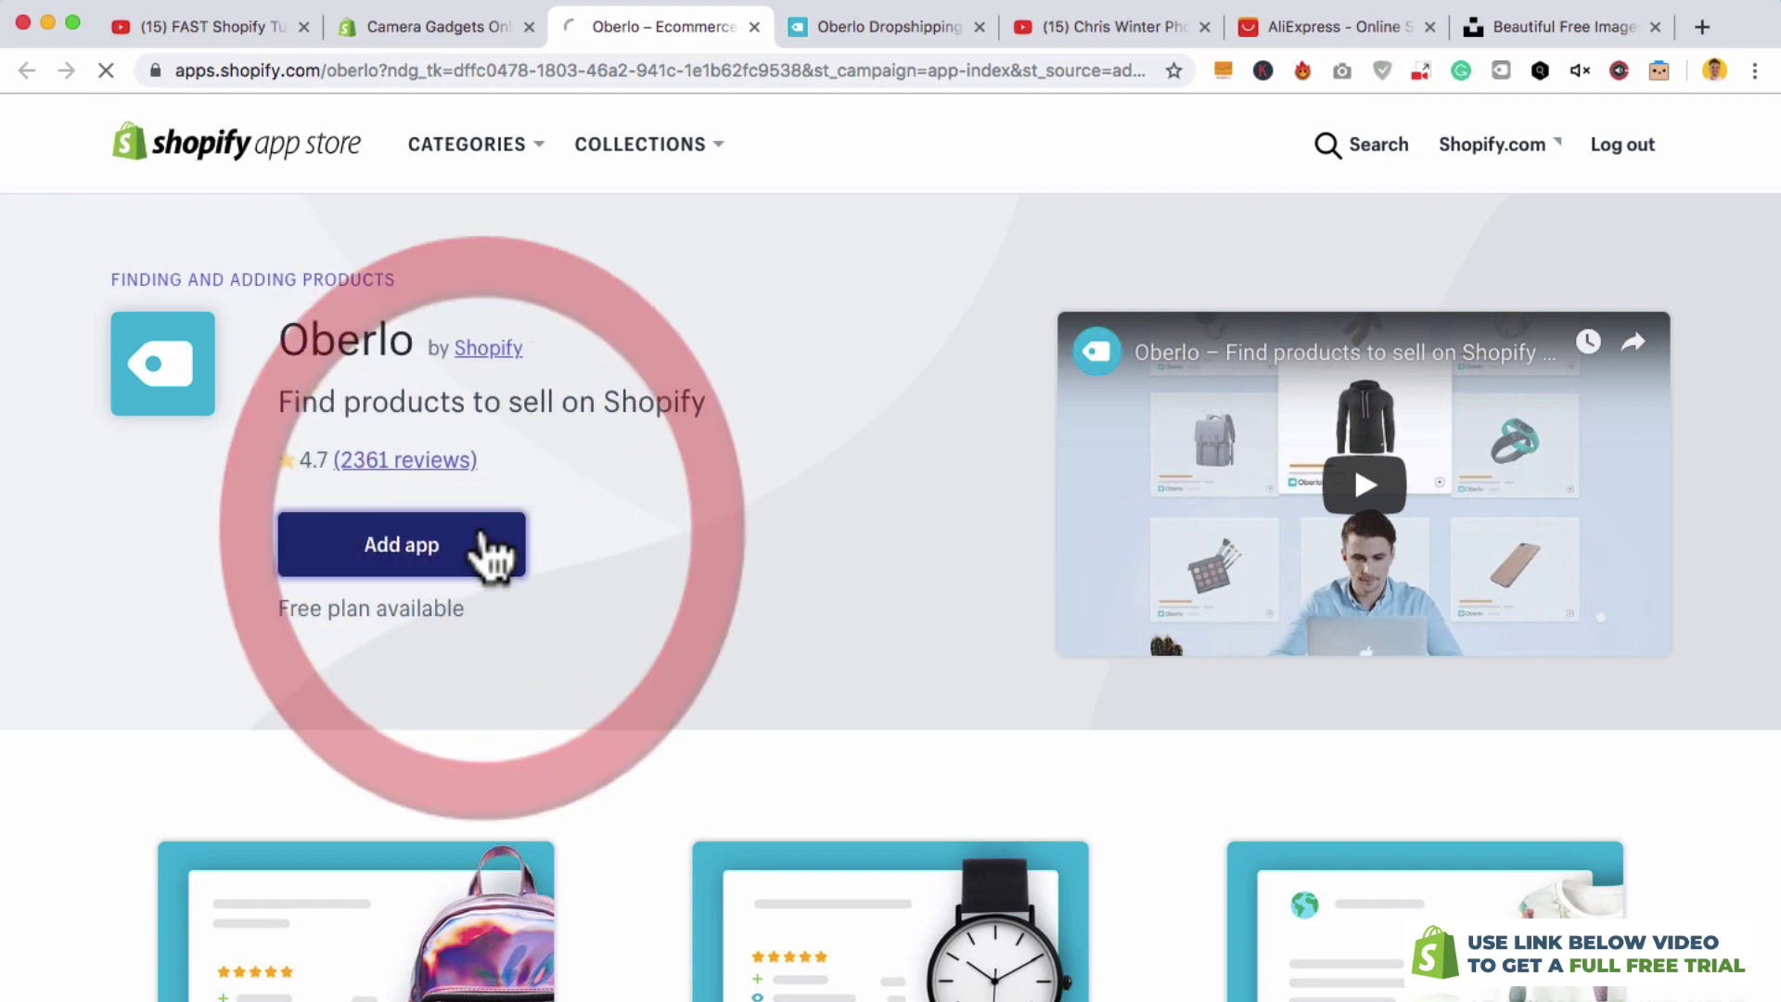
scroll(1650, 714, "down", 5)
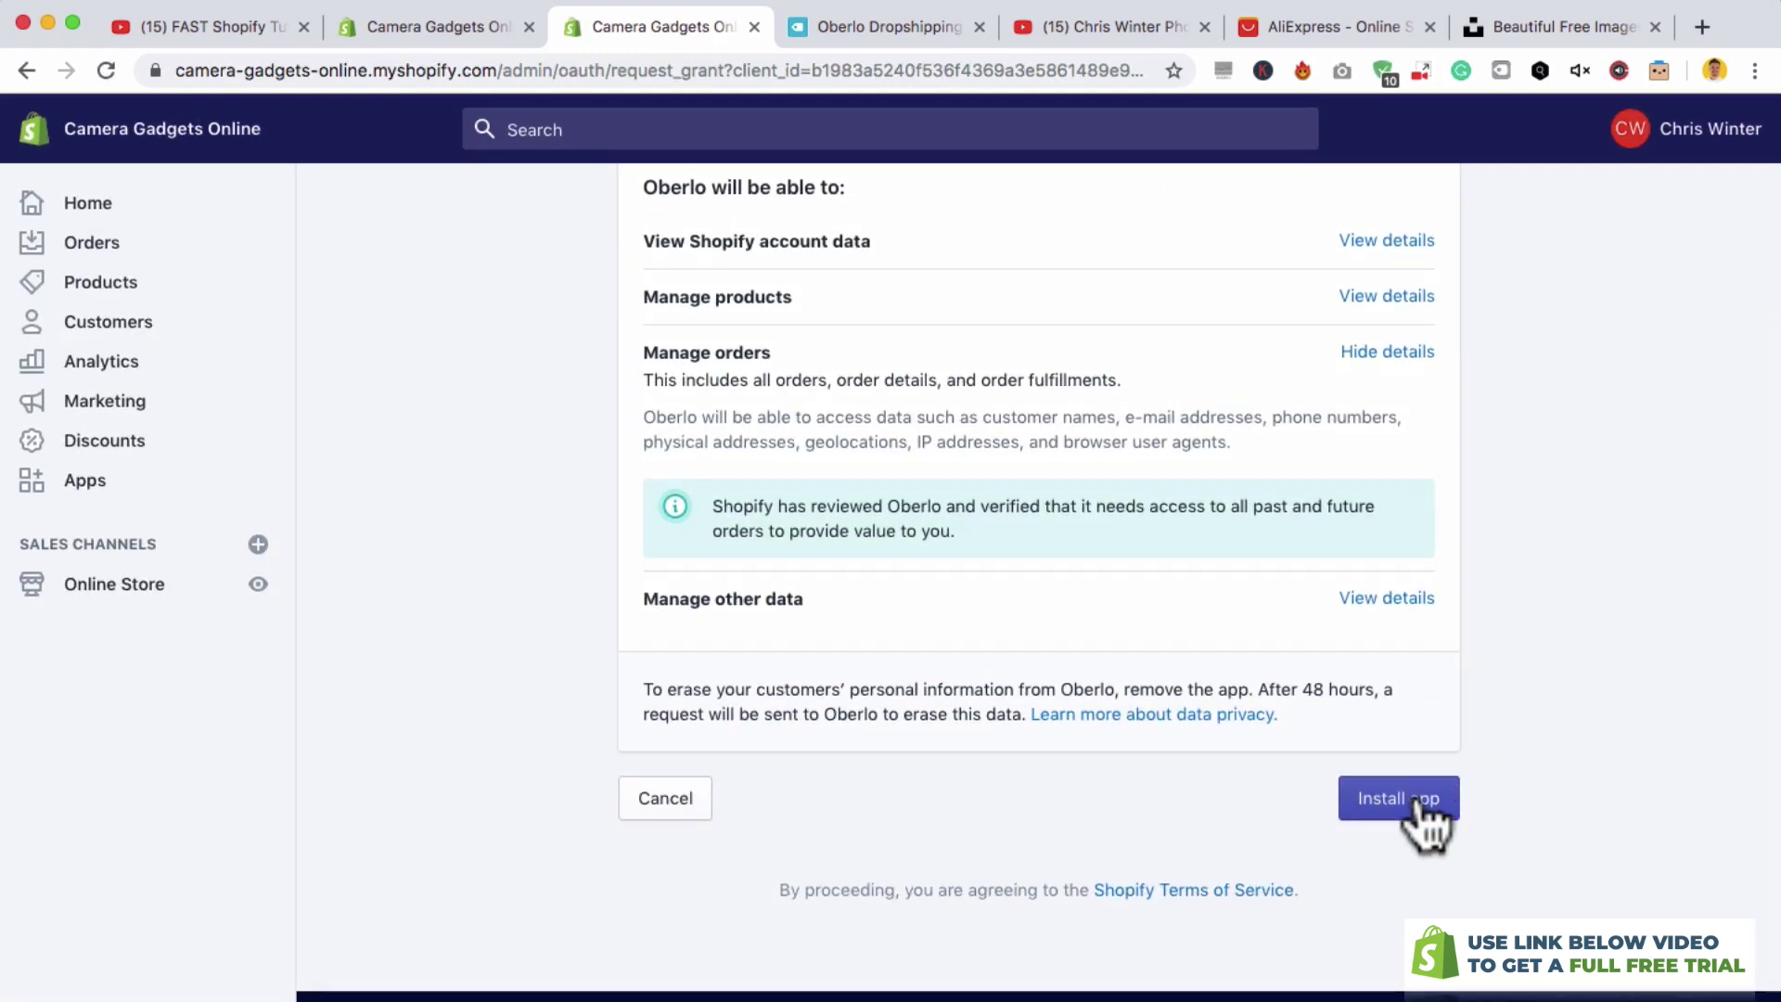
left_click(1416, 795)
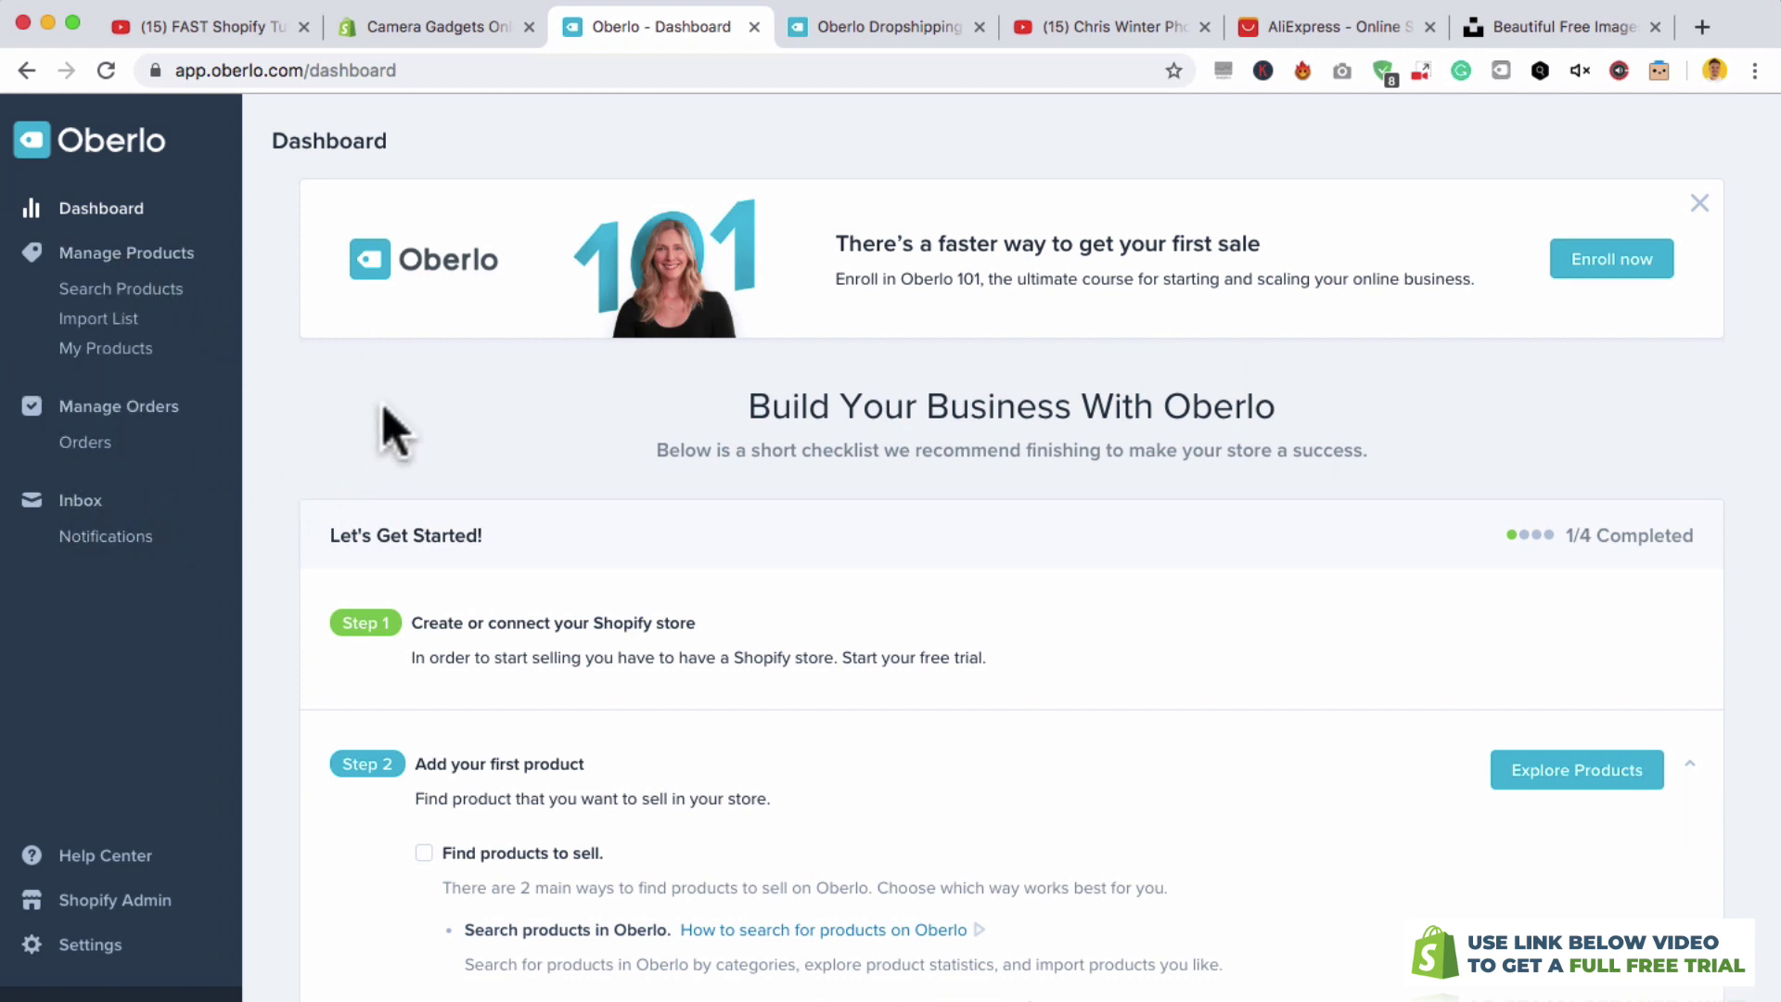
left_click(424, 21)
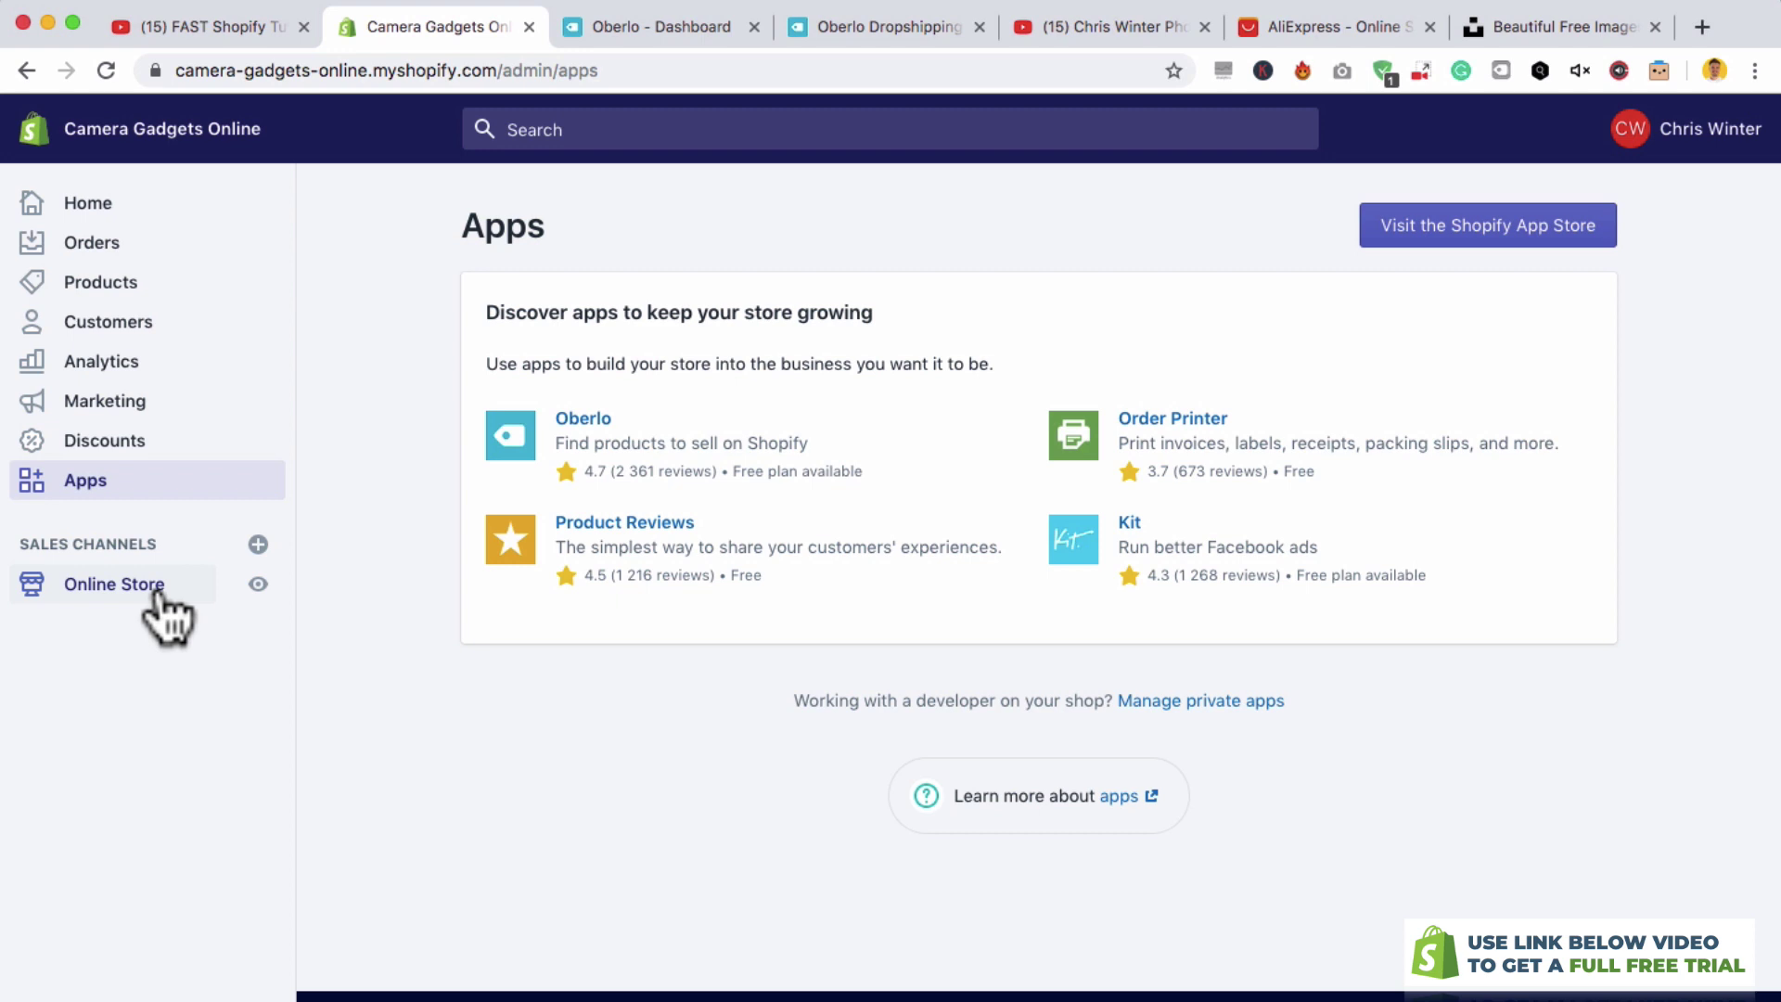
- Add the free Brooklyn theme in its Classic style to the theme library
left_click(127, 586)
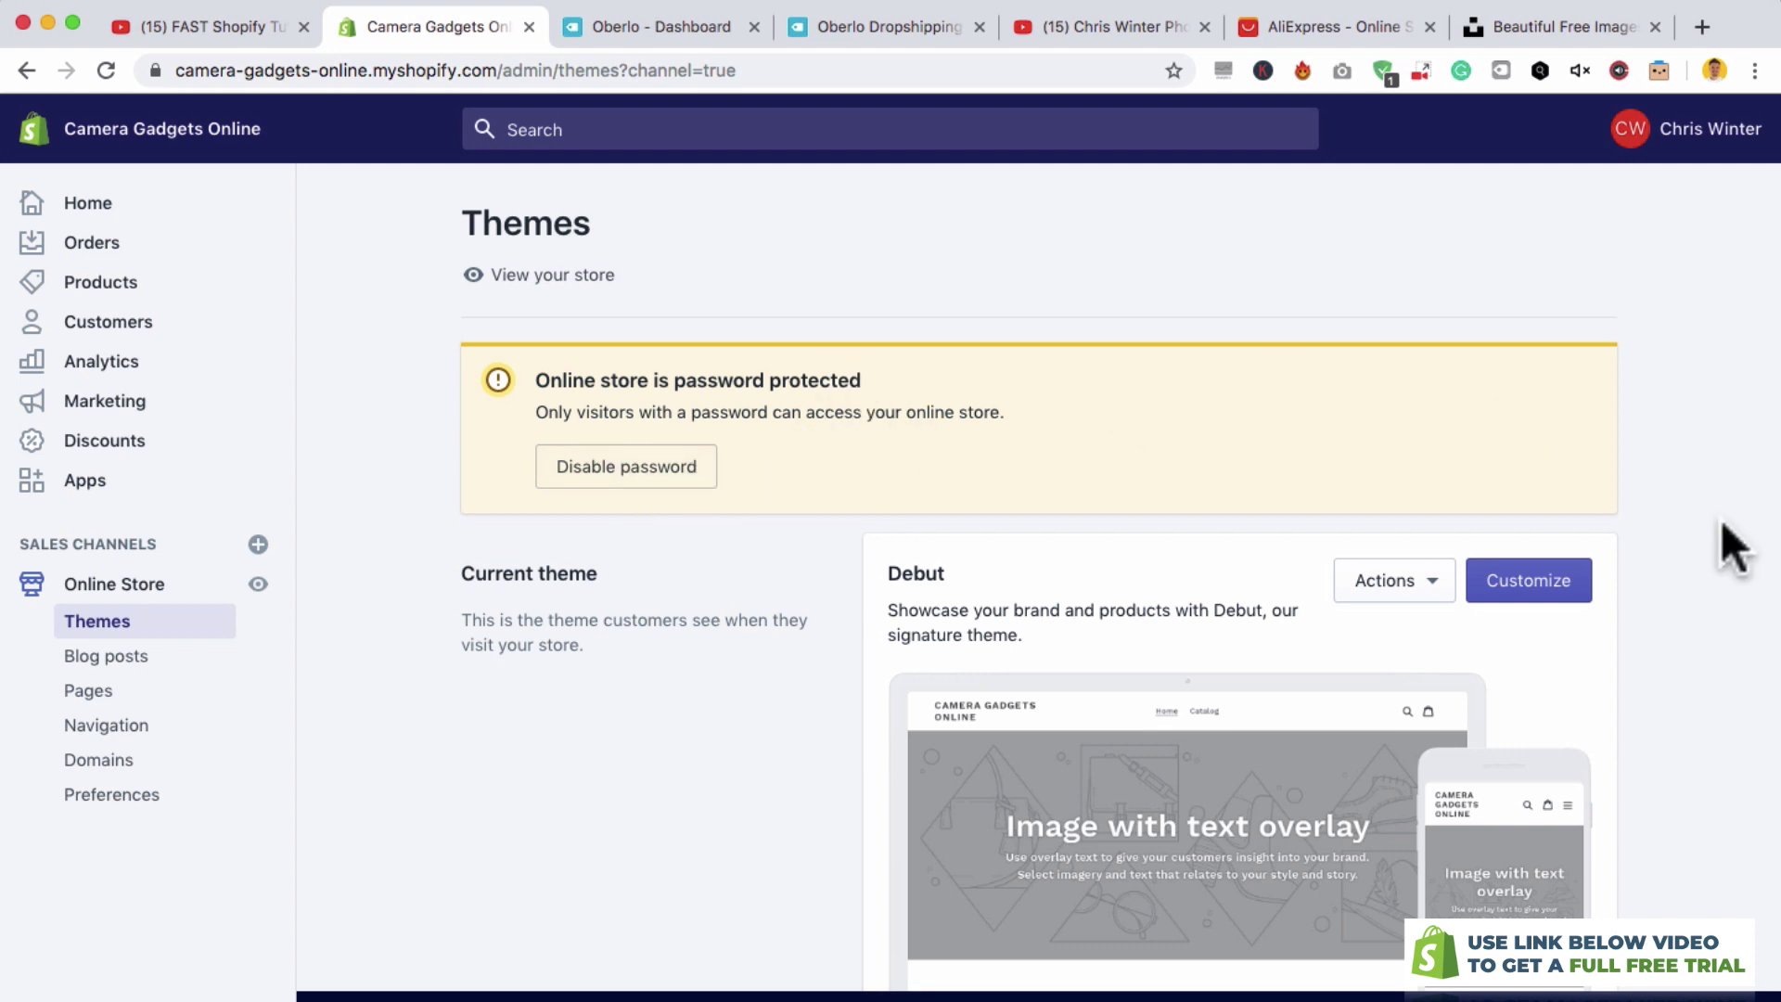
scroll(1712, 604, "down", 5)
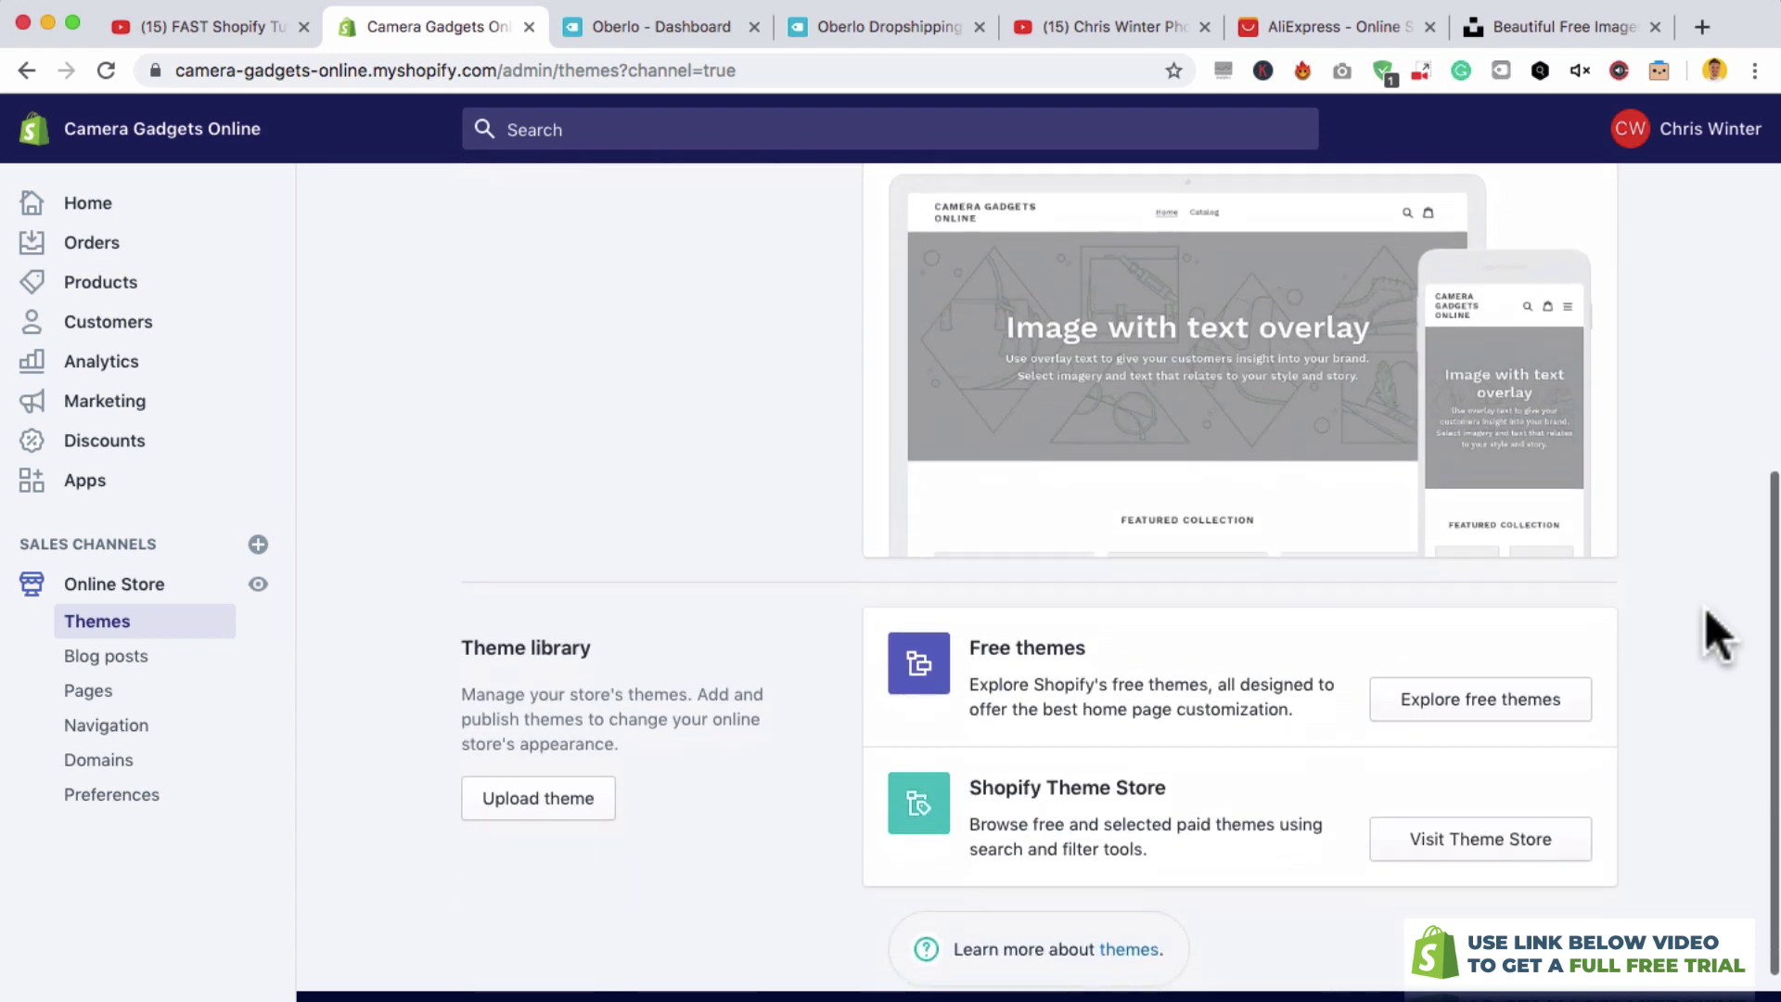
left_click(1405, 703)
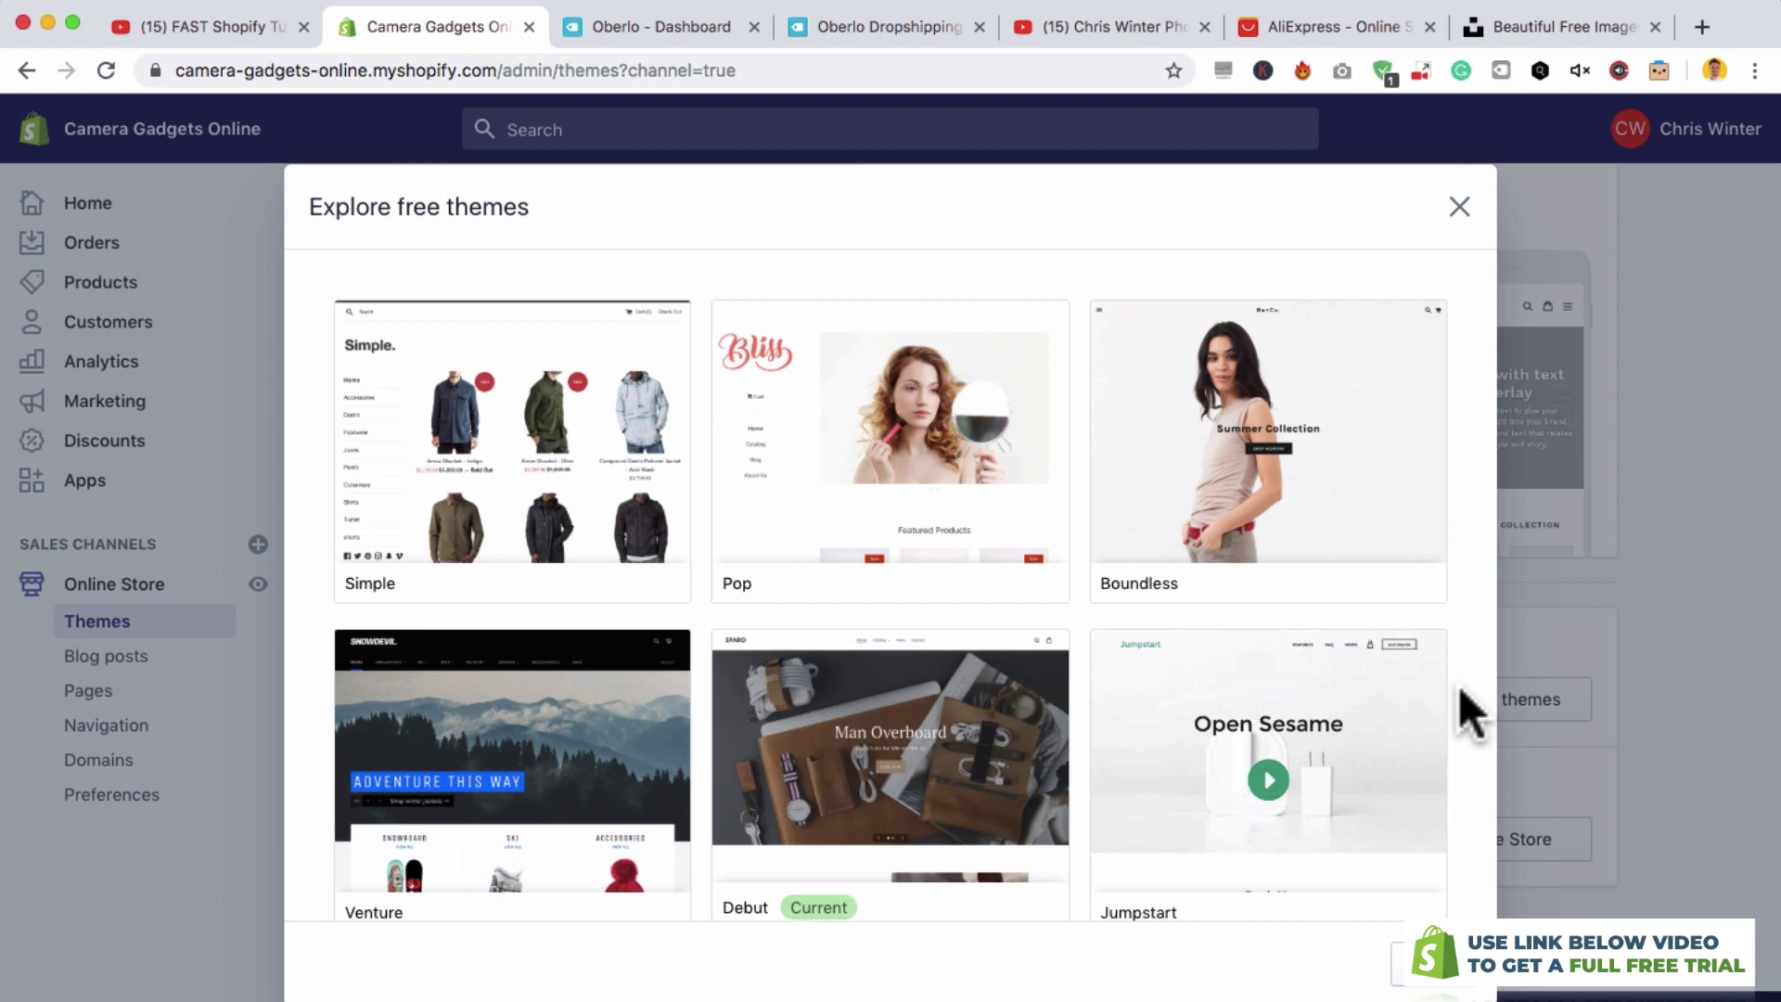
scroll(1458, 686, "down", 3)
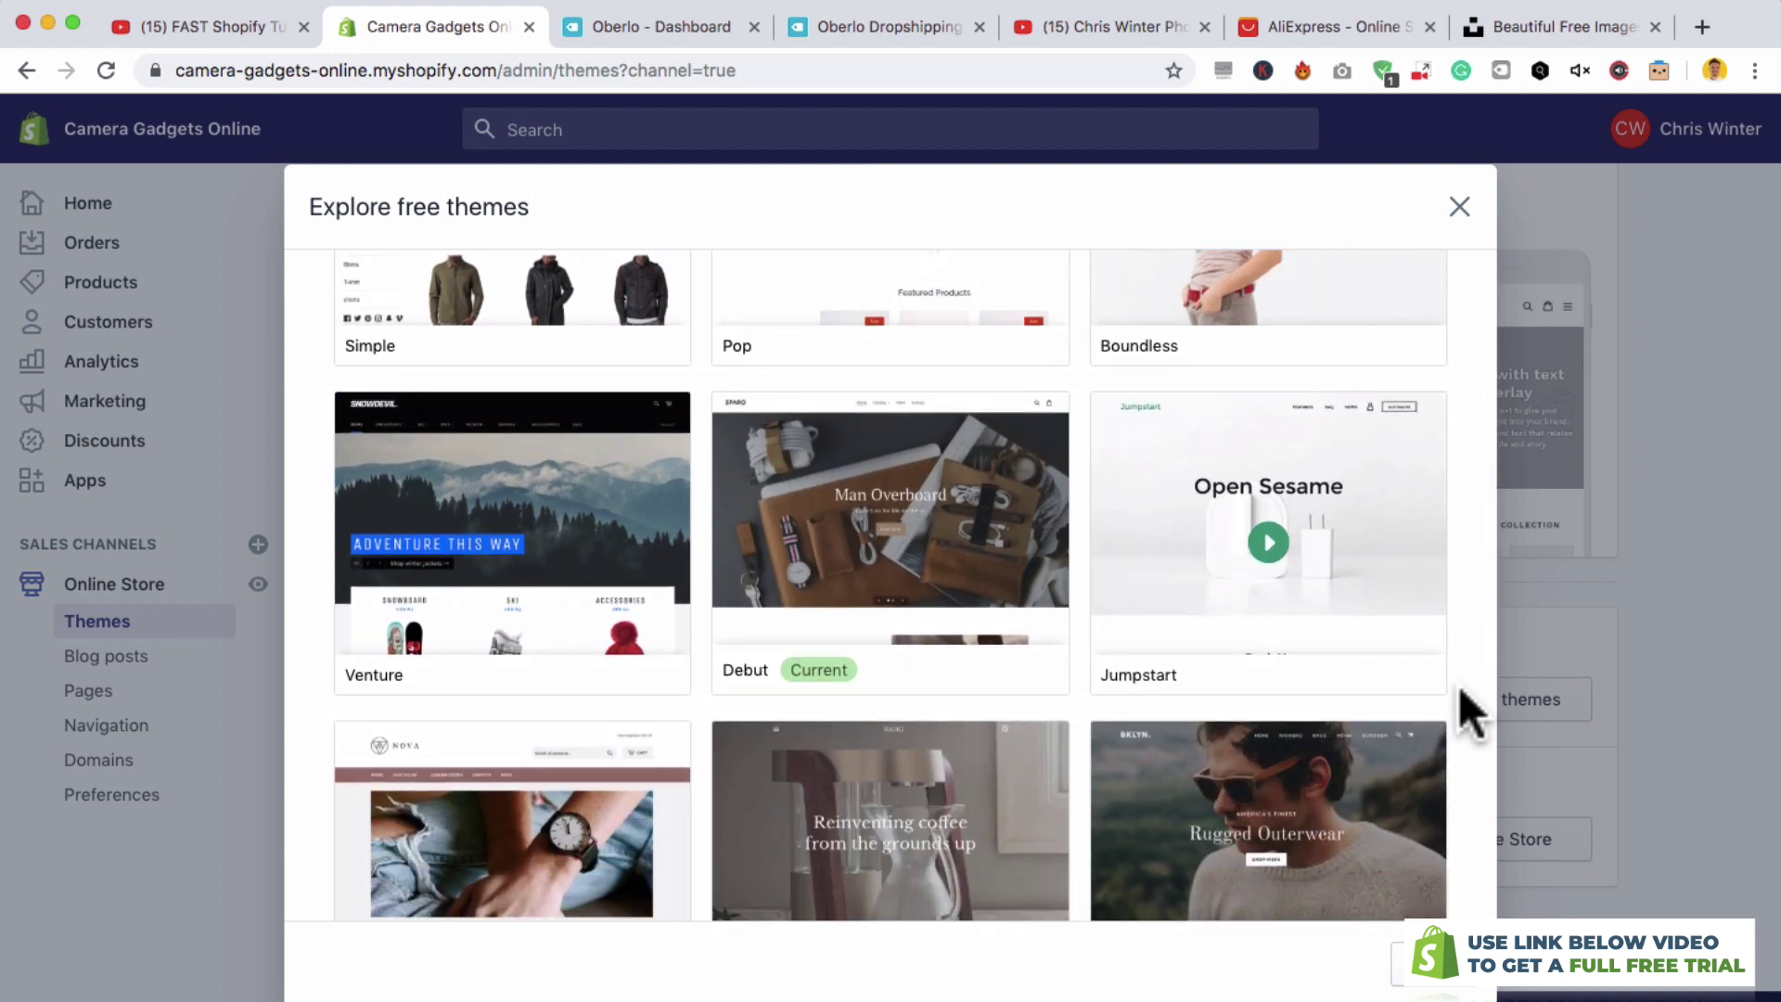
scroll(1458, 686, "down", 2)
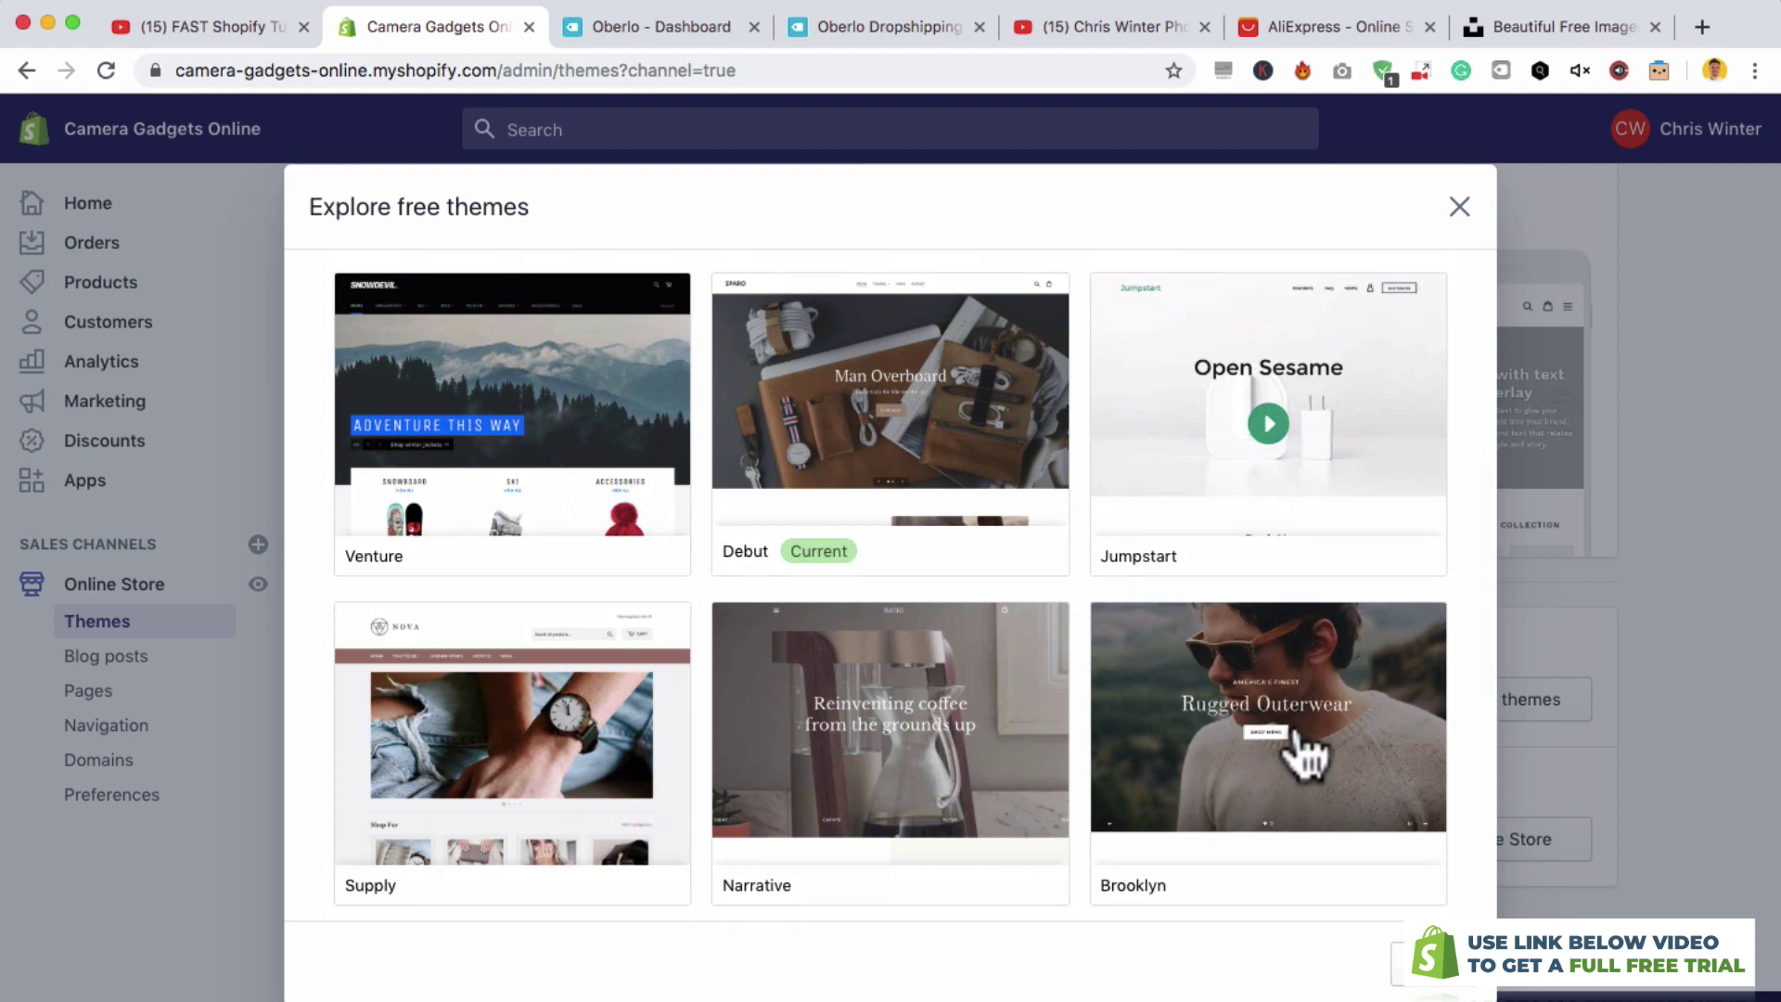
left_click(1290, 738)
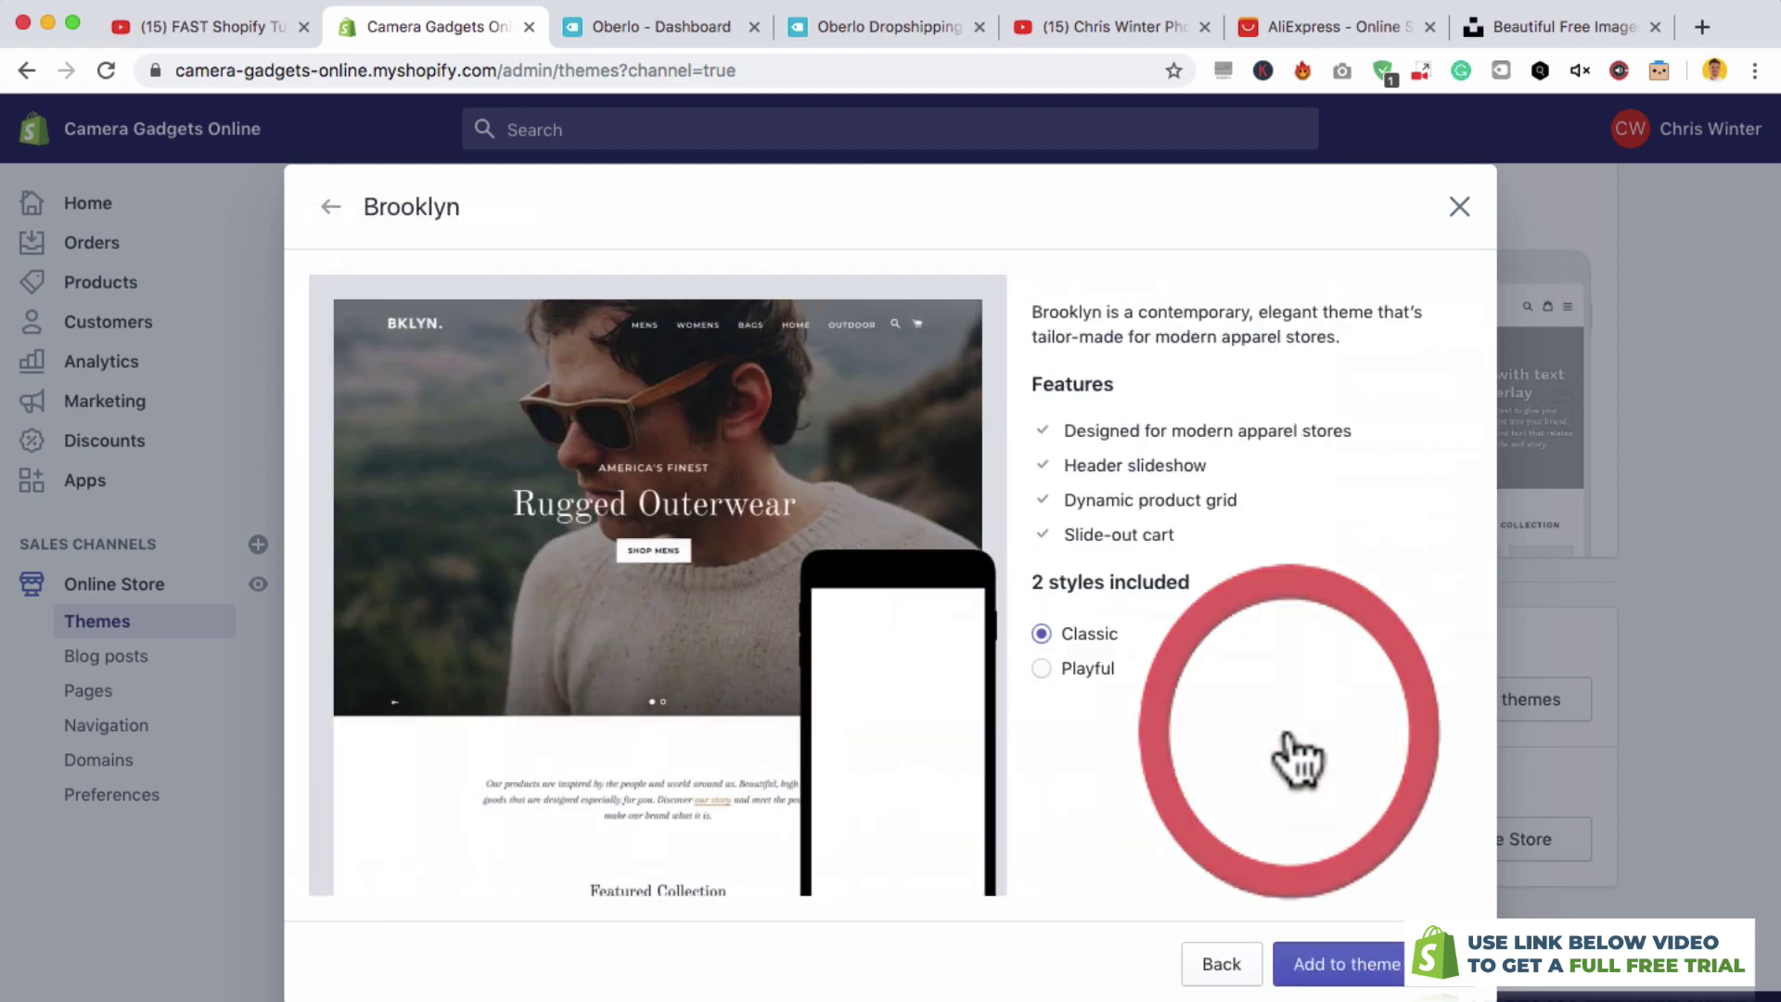
left_click(1042, 668)
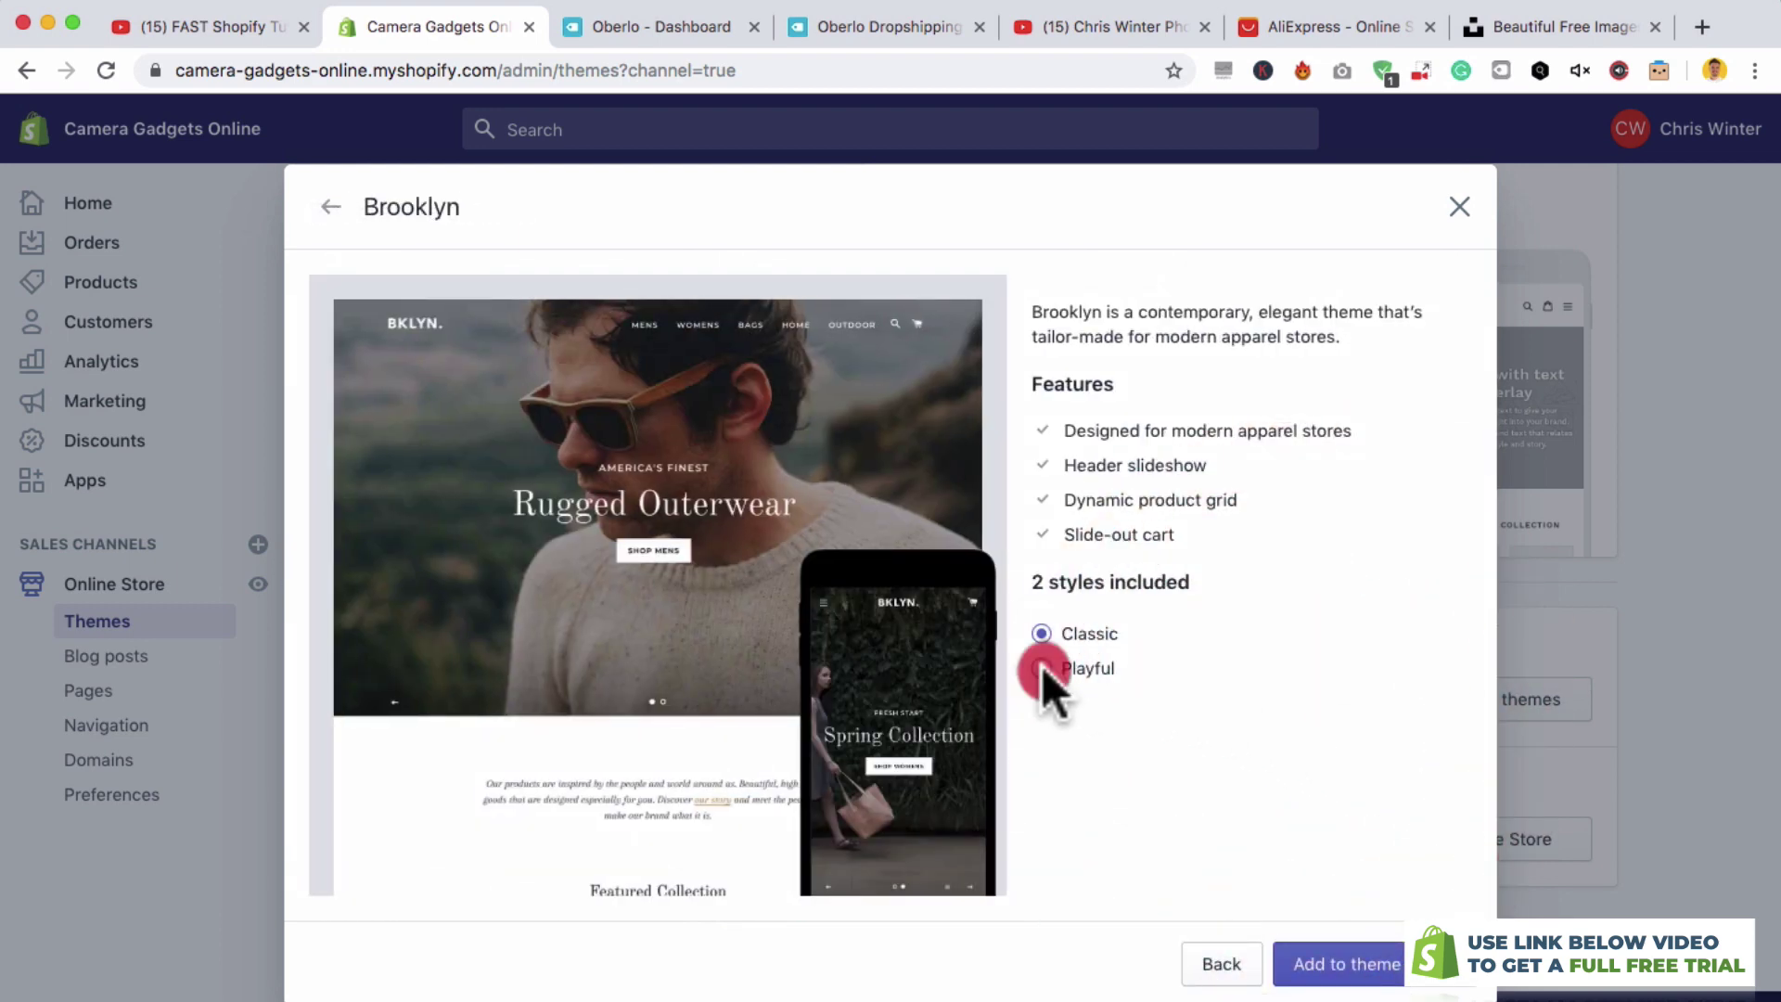
left_click(1039, 632)
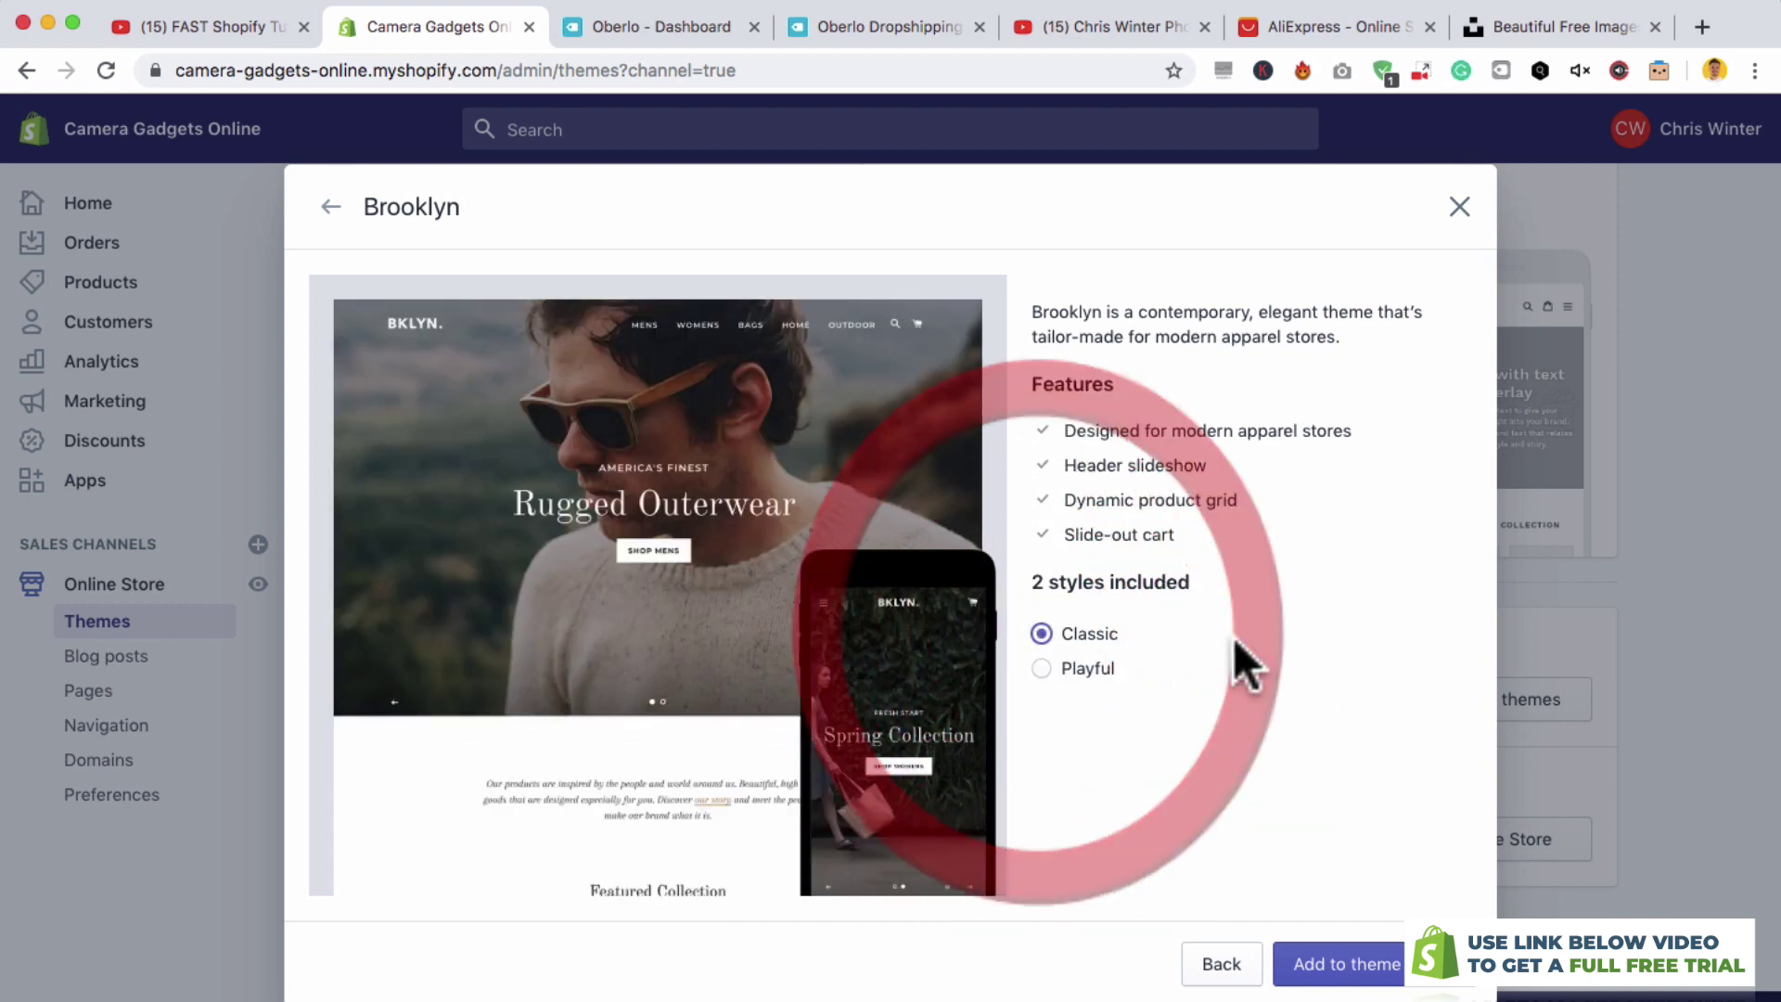
left_click(1382, 964)
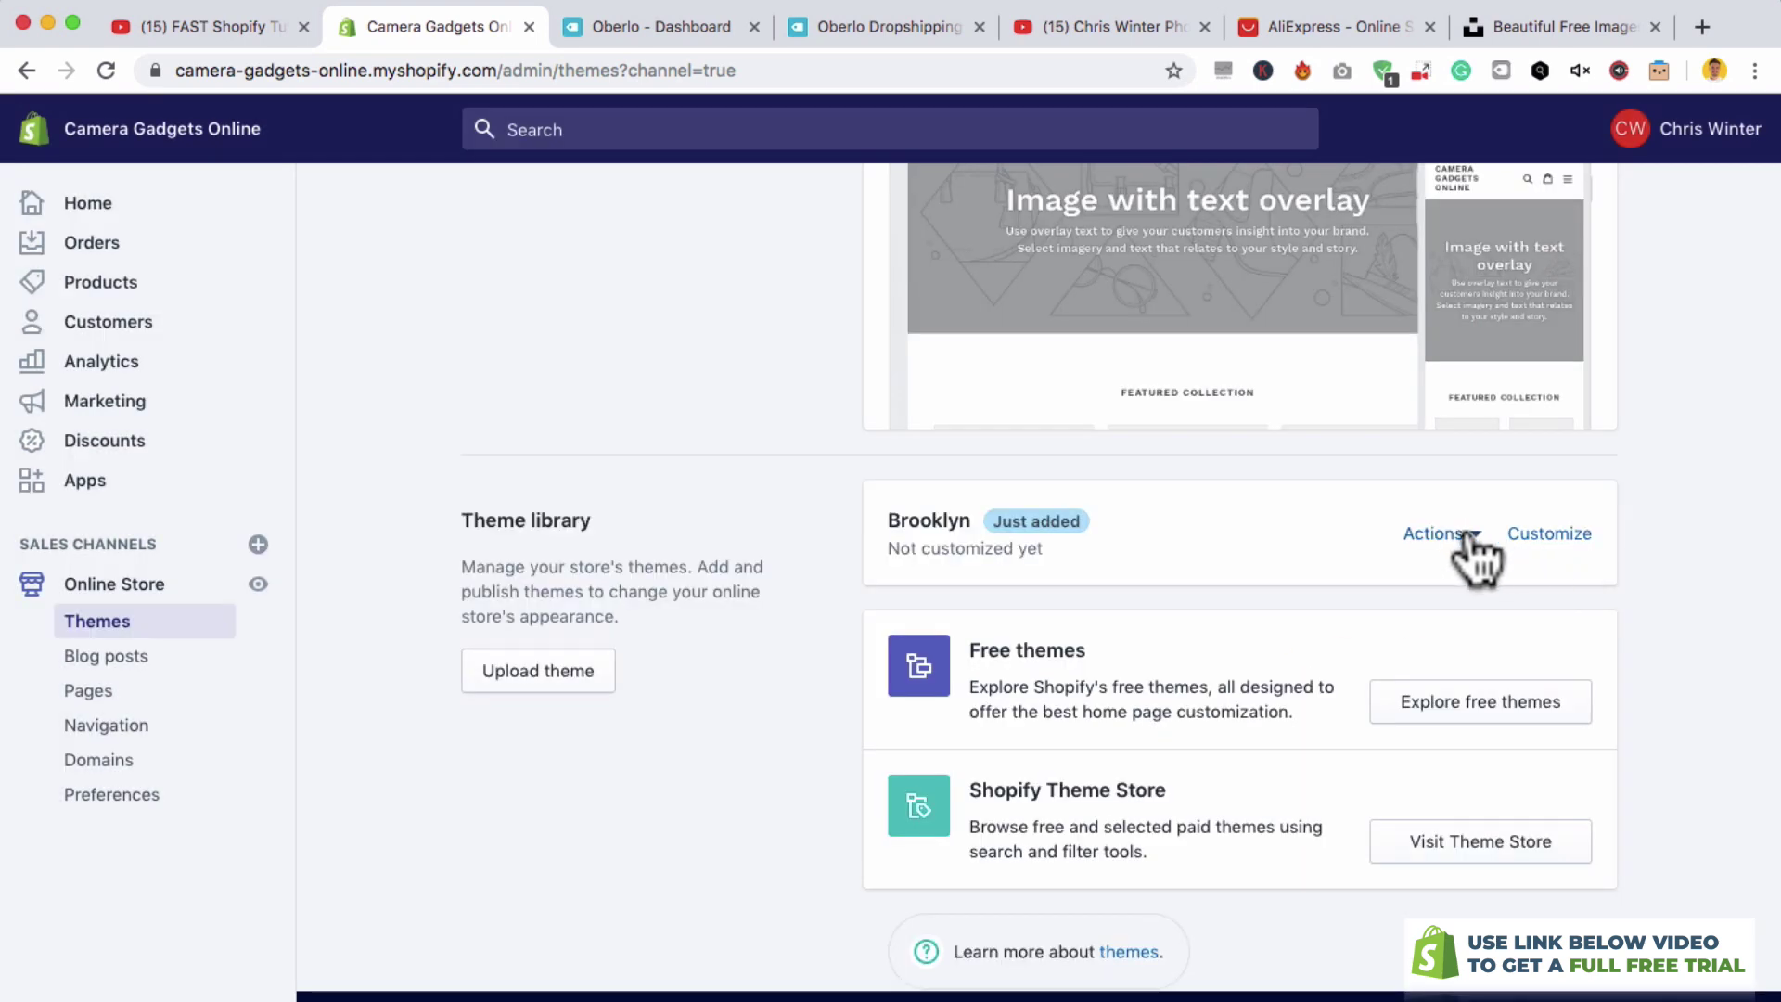
- Publish Brooklyn as the current theme, replacing Debut
left_click(1437, 533)
left_click(1405, 645)
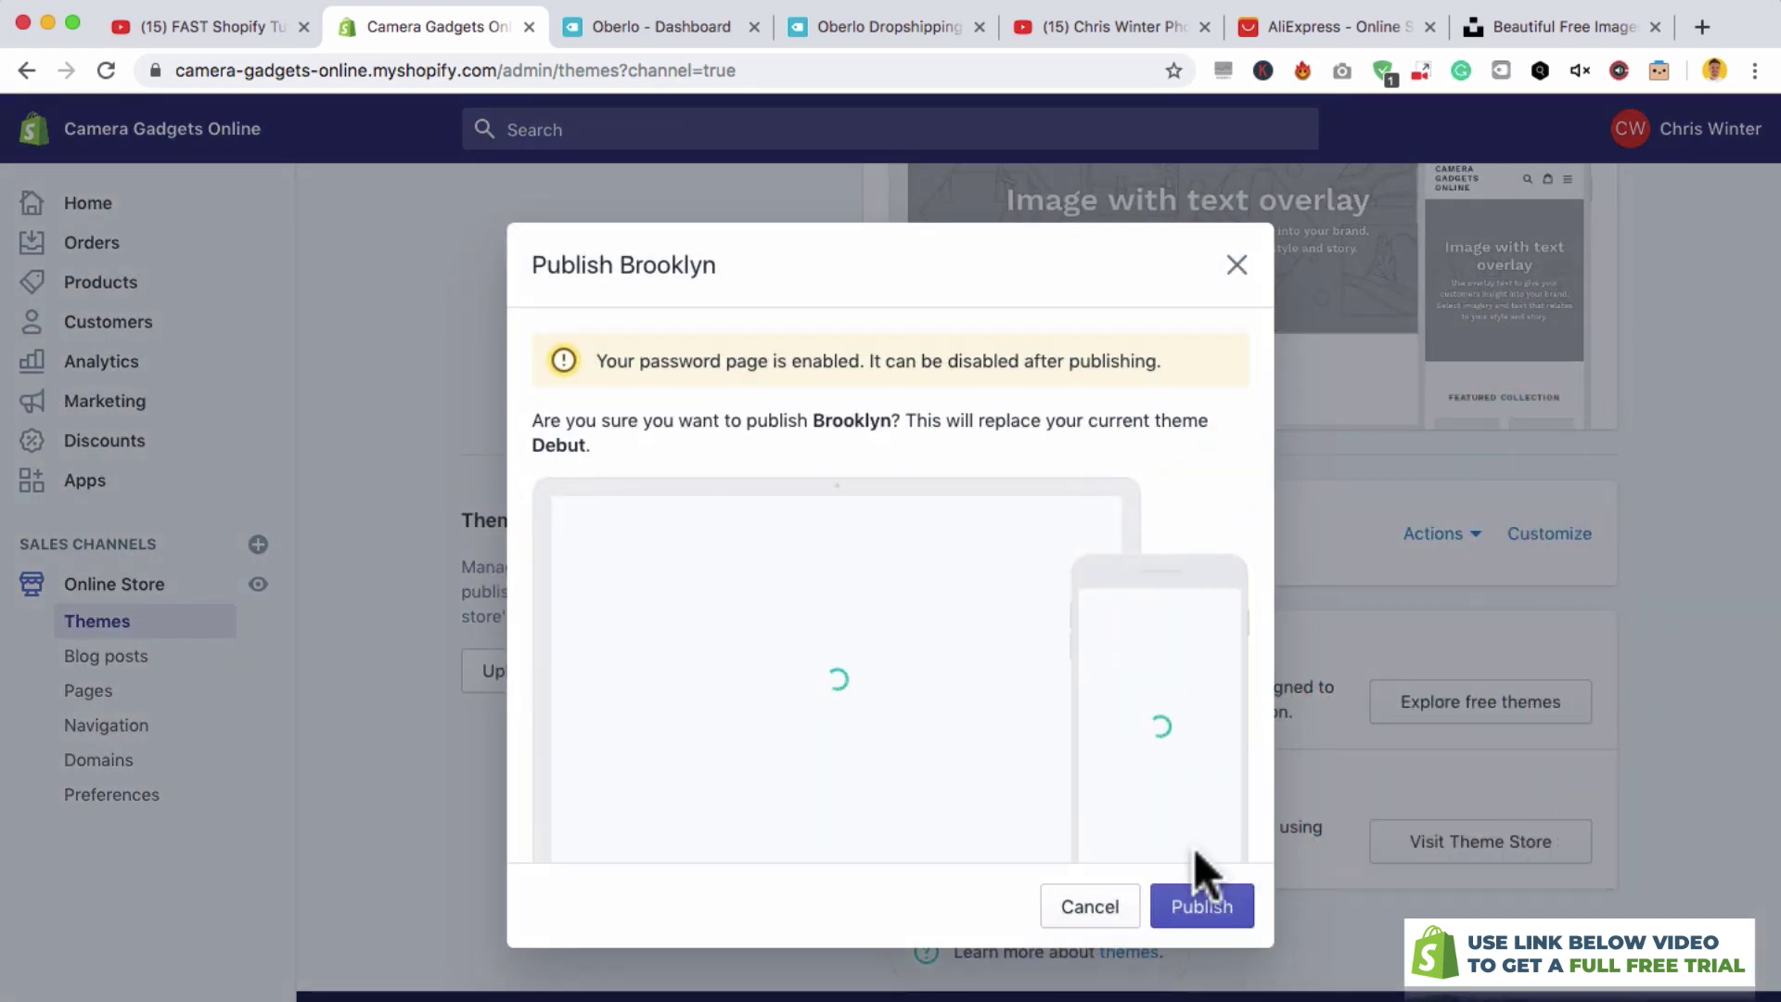
left_click(1198, 909)
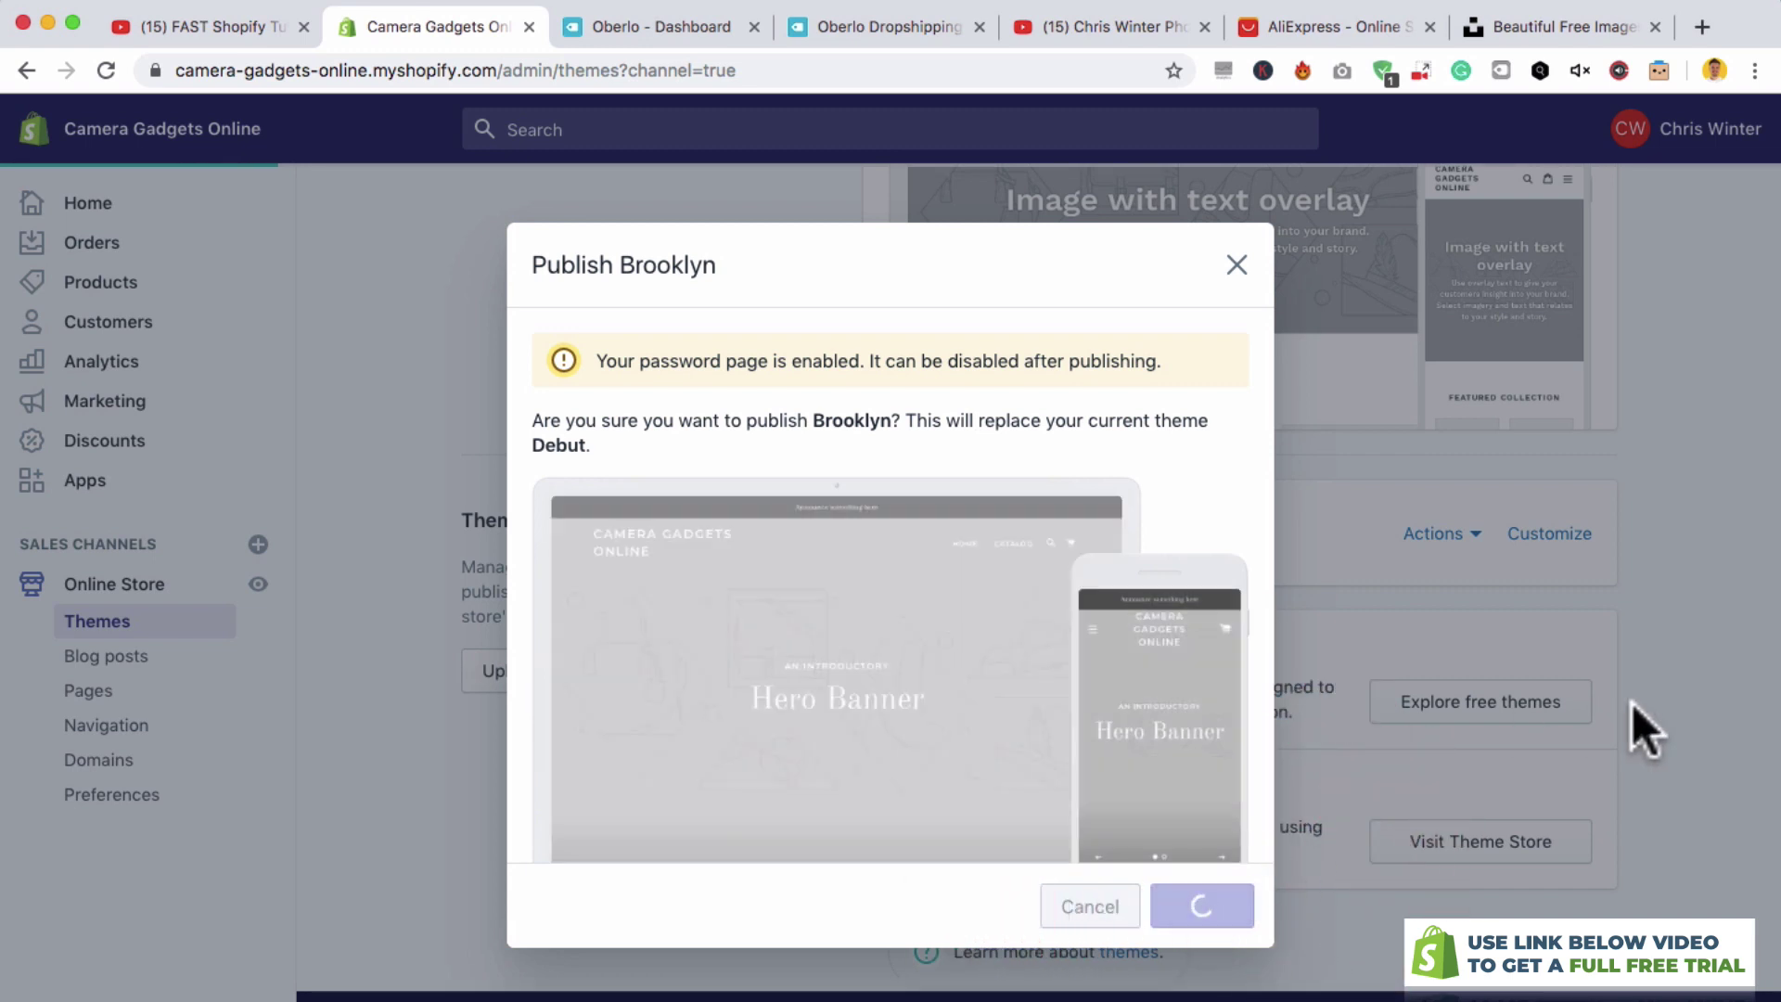
scroll(1733, 677, "down", 3)
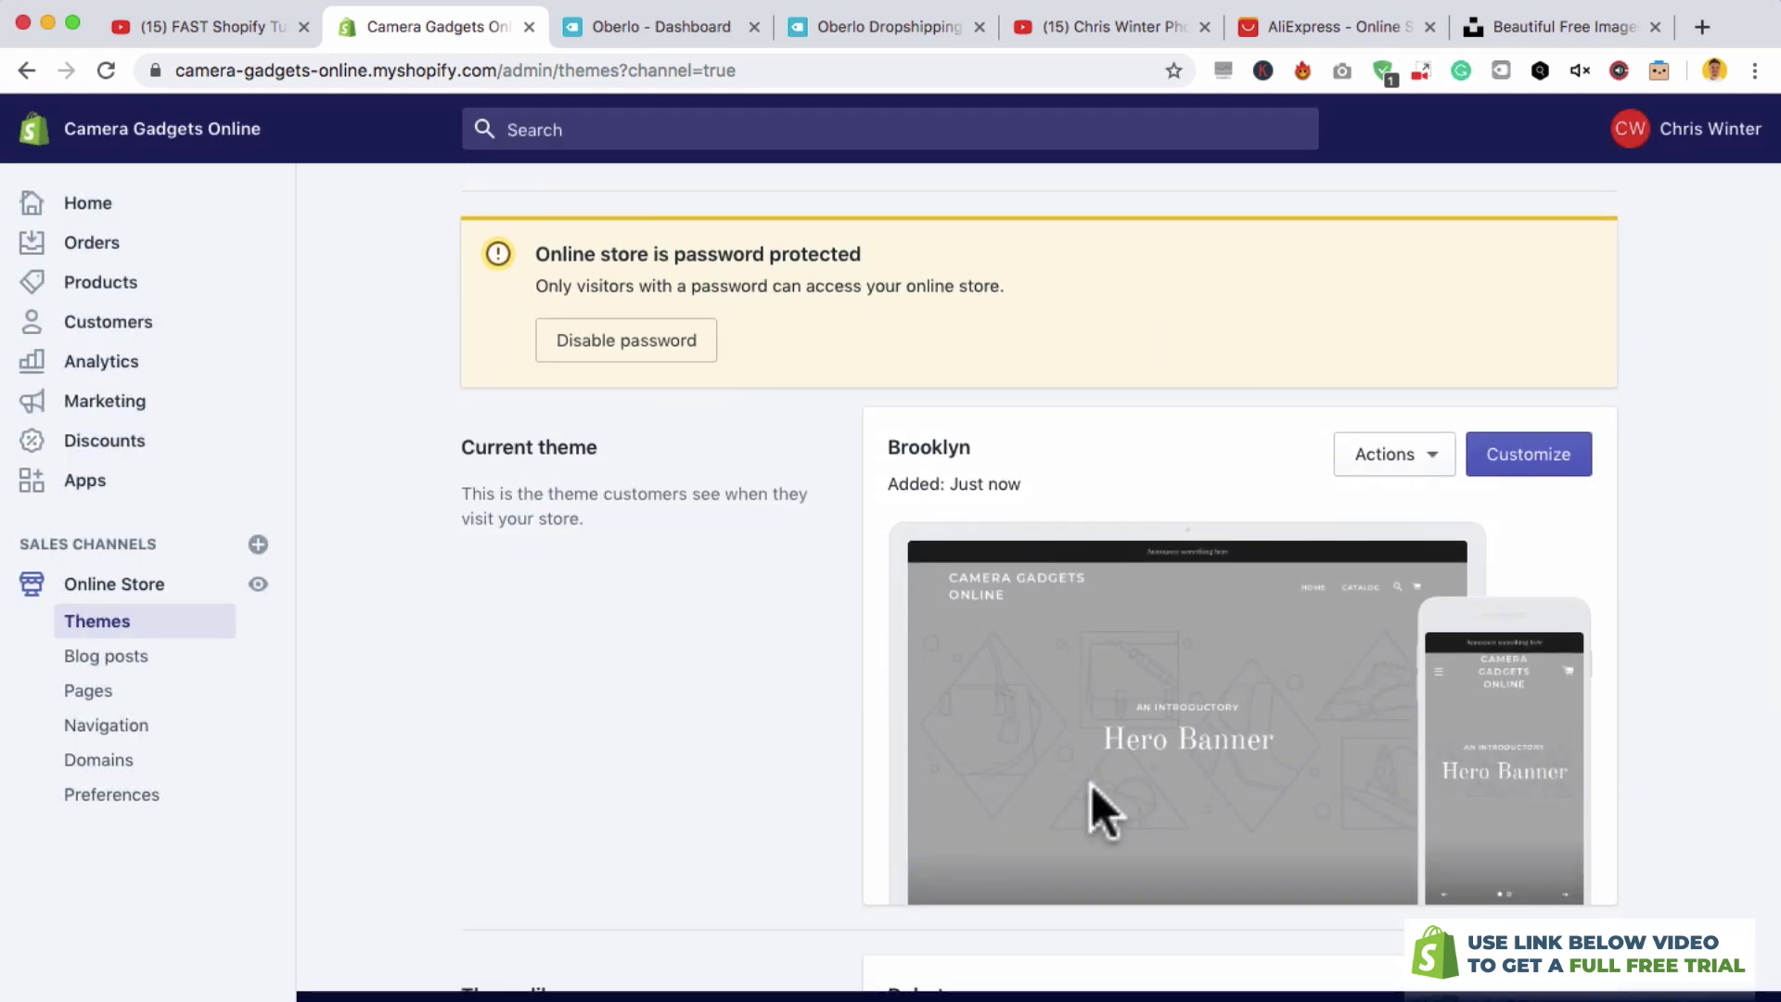
left_click(1525, 464)
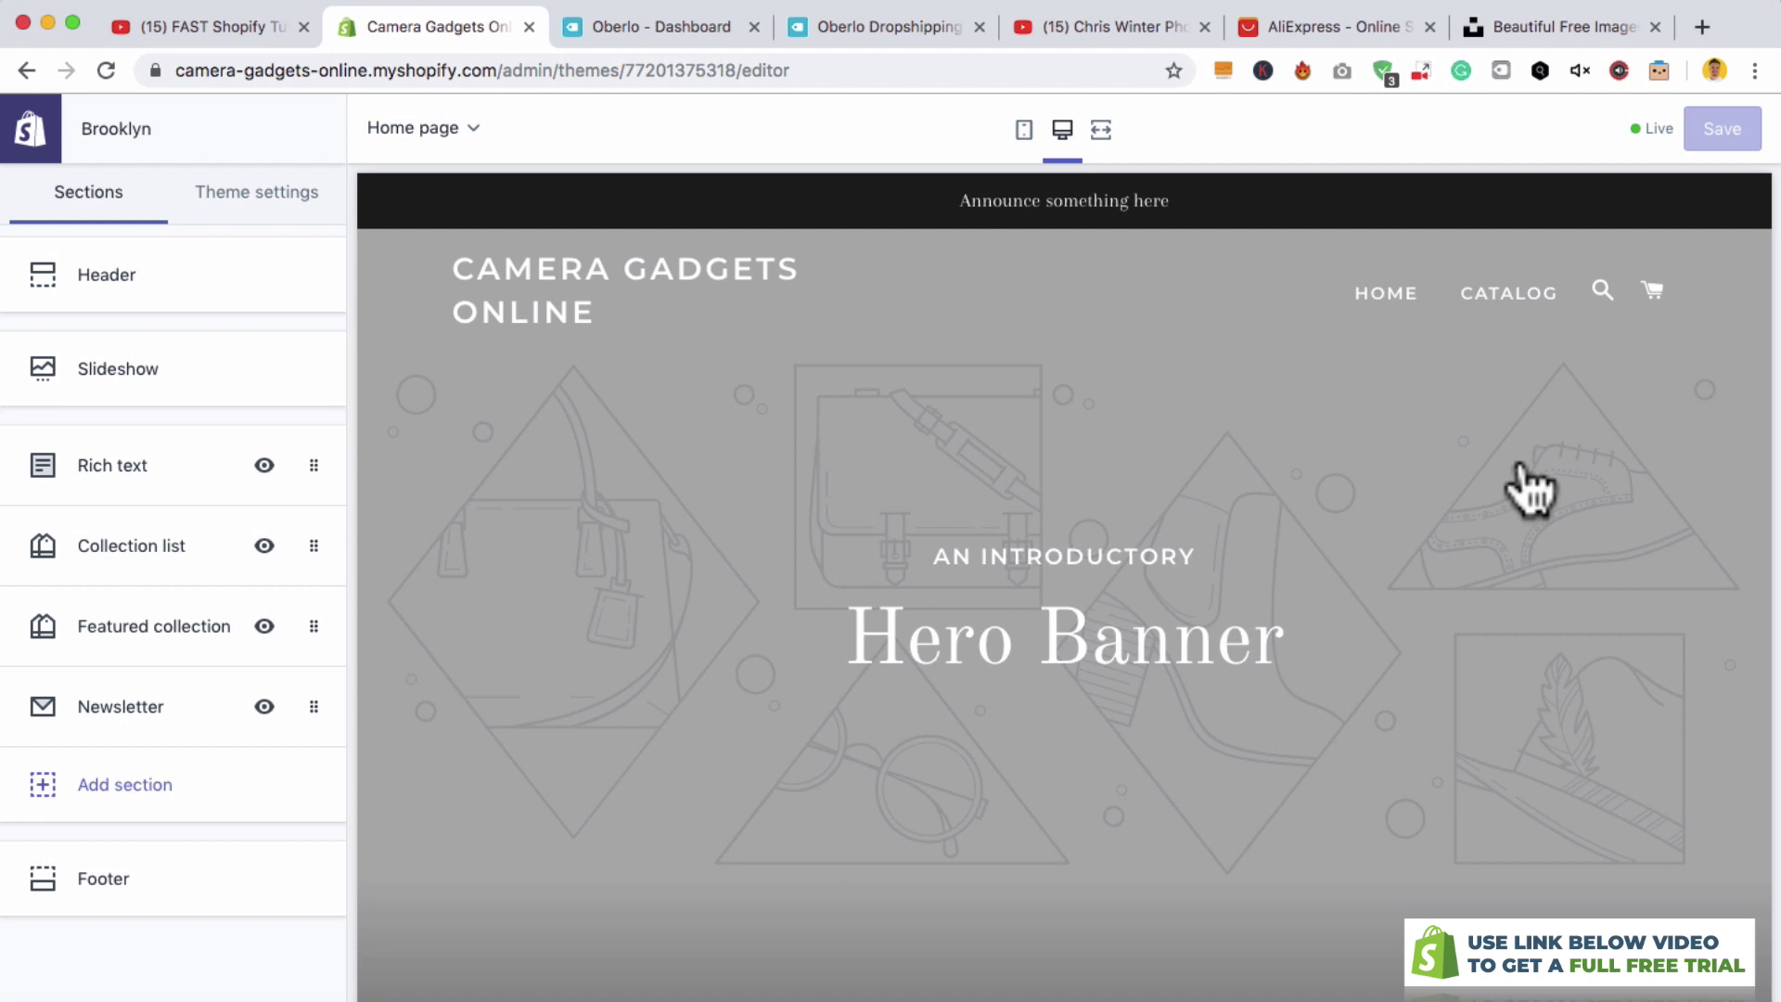
scroll(1525, 486, "down", 2)
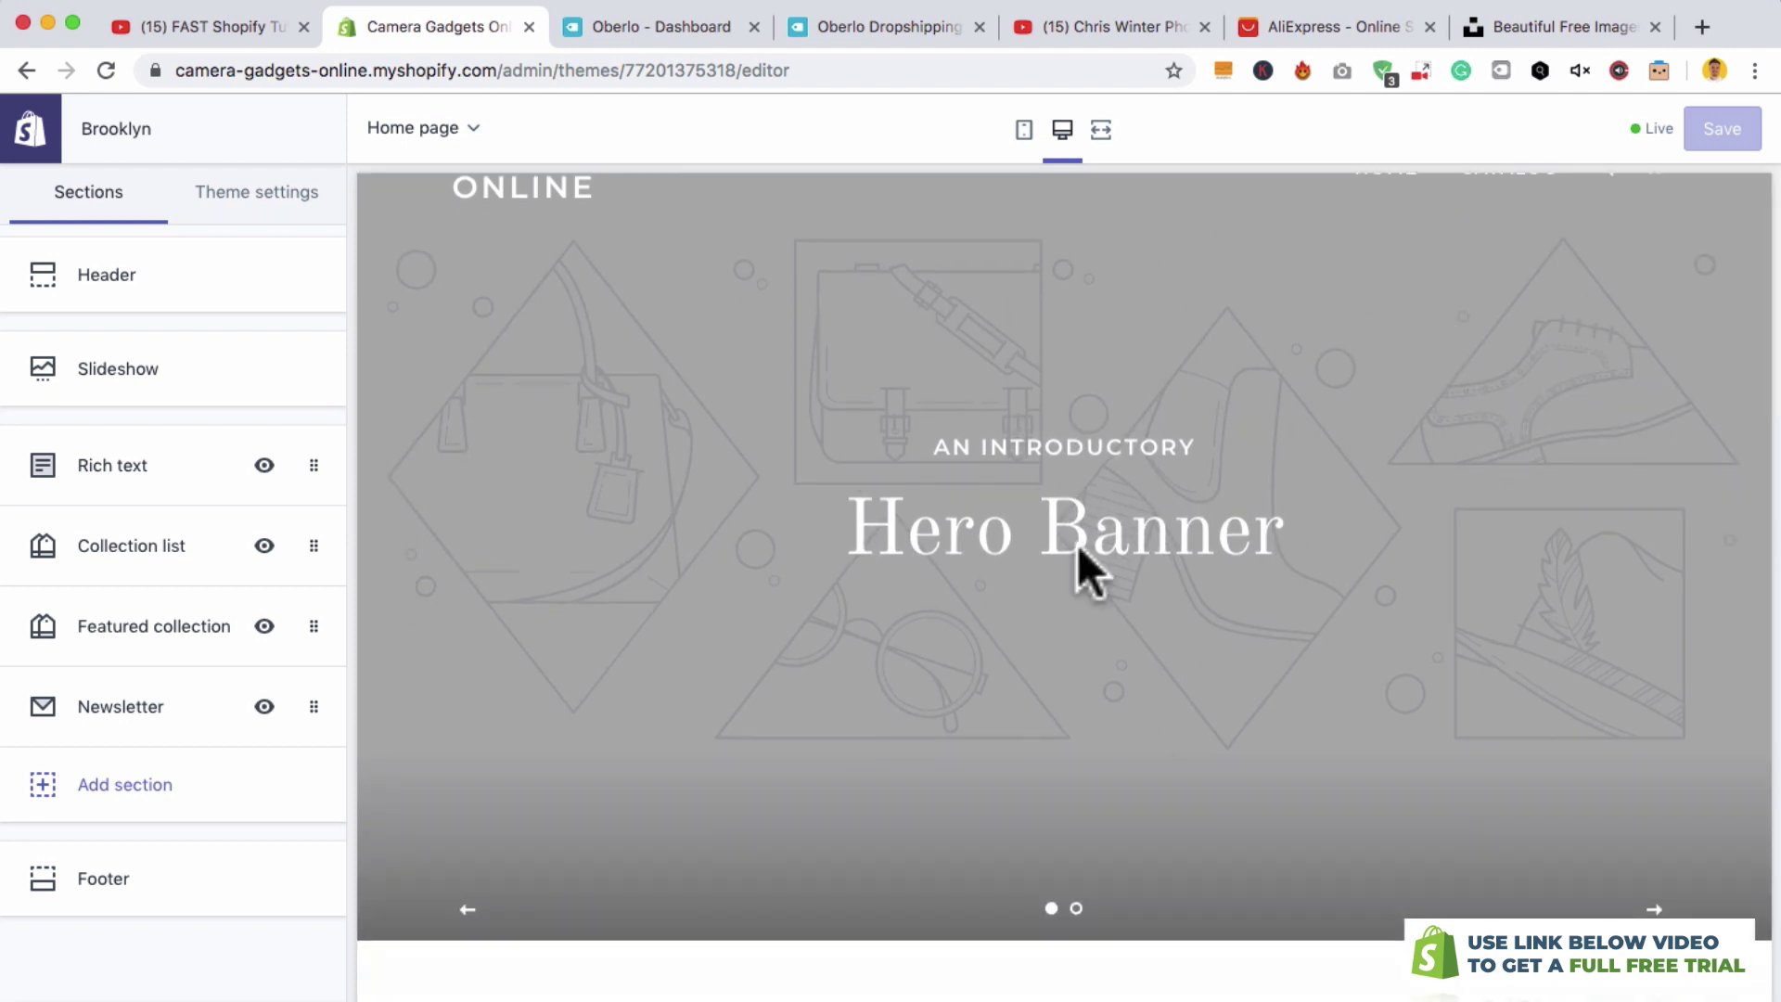
scroll(1313, 701, "down", 6)
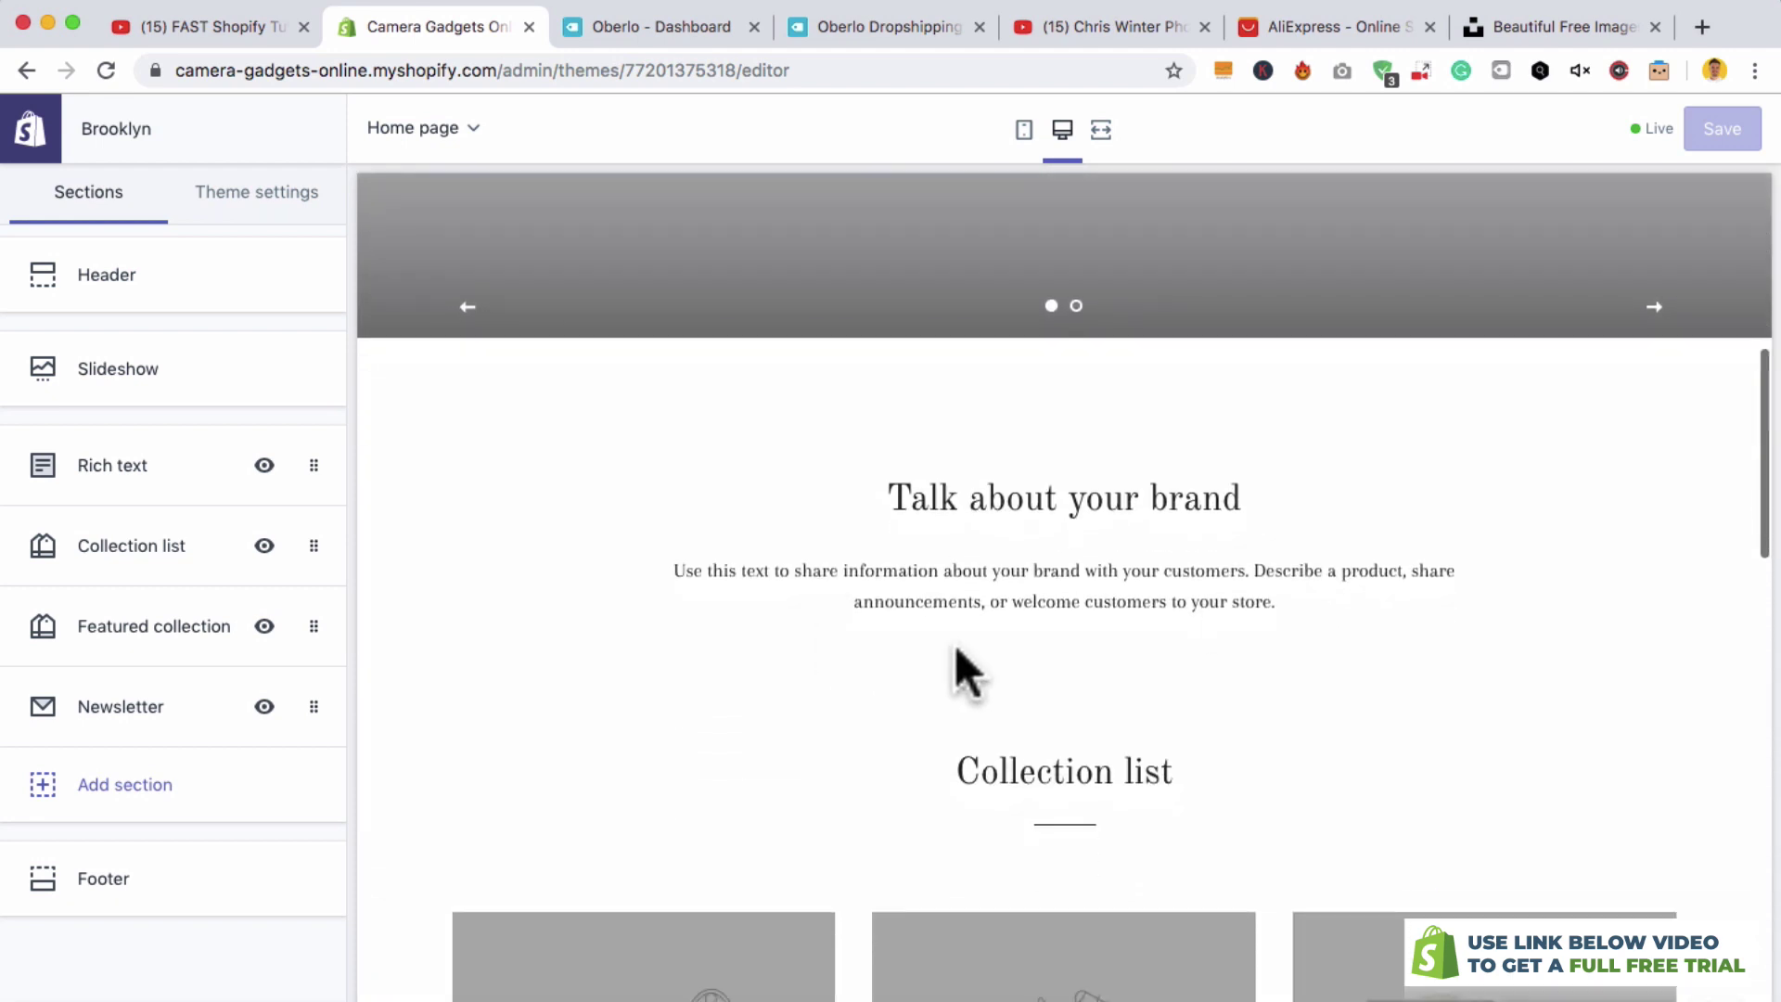
scroll(870, 515, "down", 3)
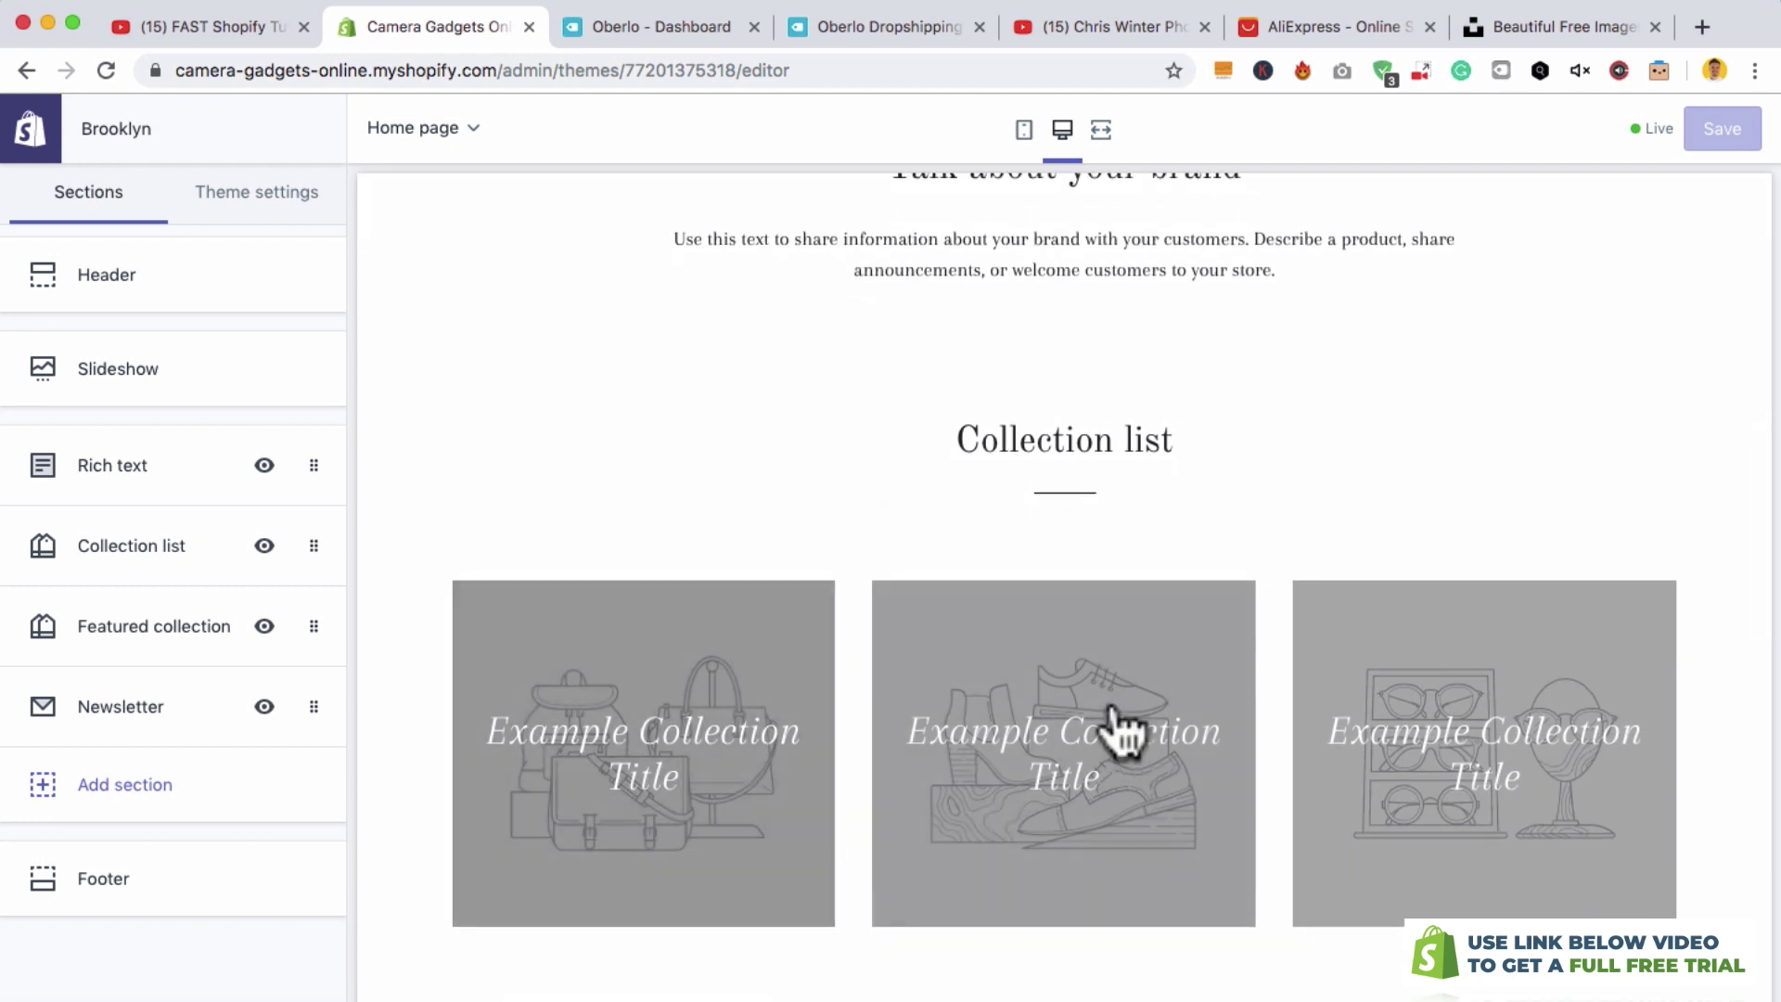
scroll(1020, 789, "down", 7)
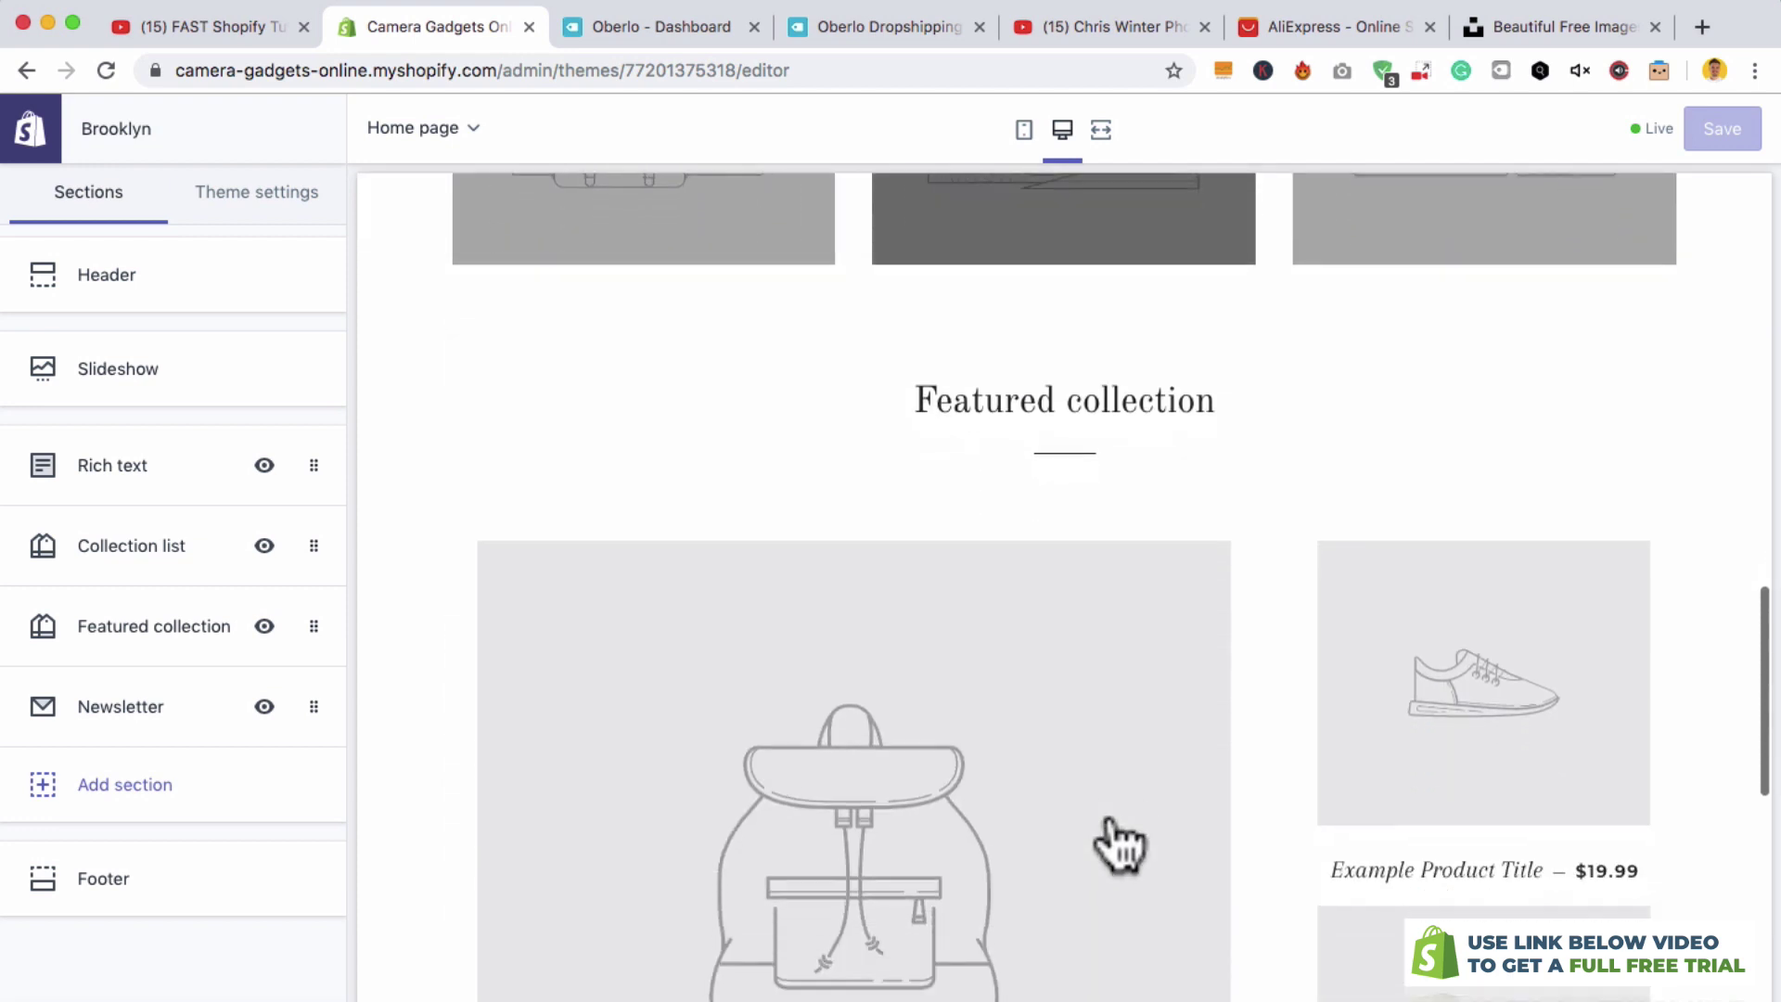
scroll(1149, 624, "down", 10)
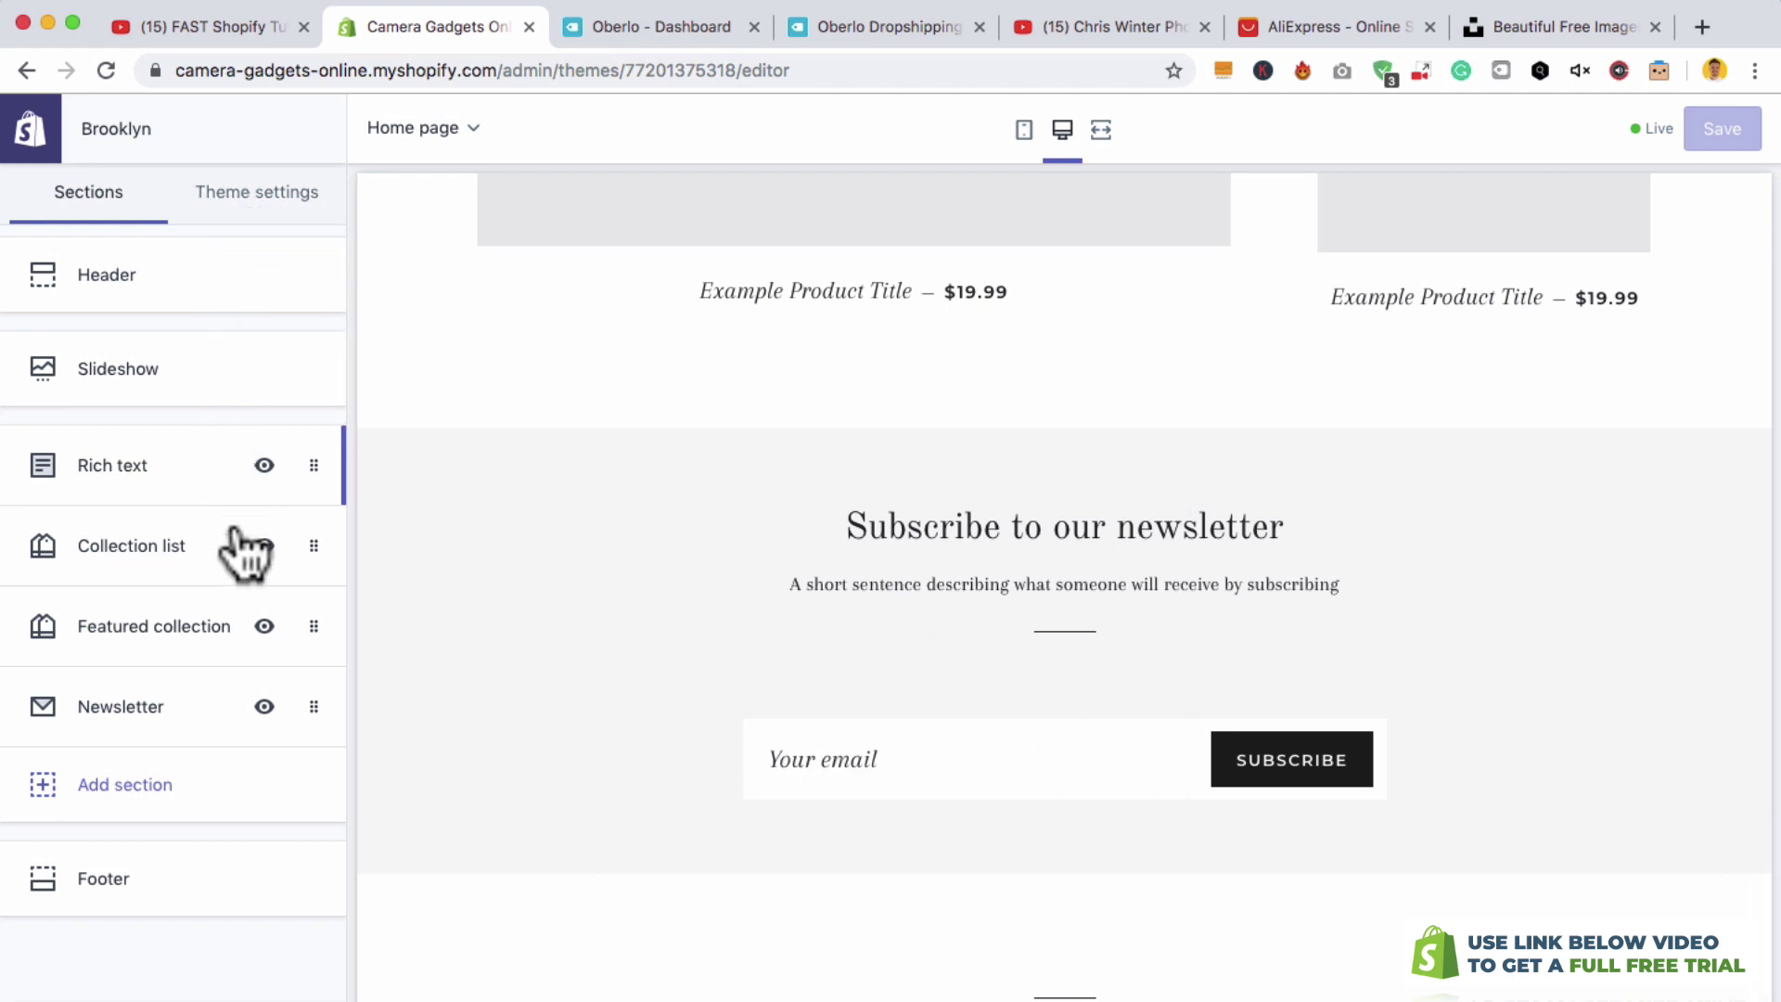
- Remove the Collection list section and move Newsletter up under the slideshow
left_click(180, 556)
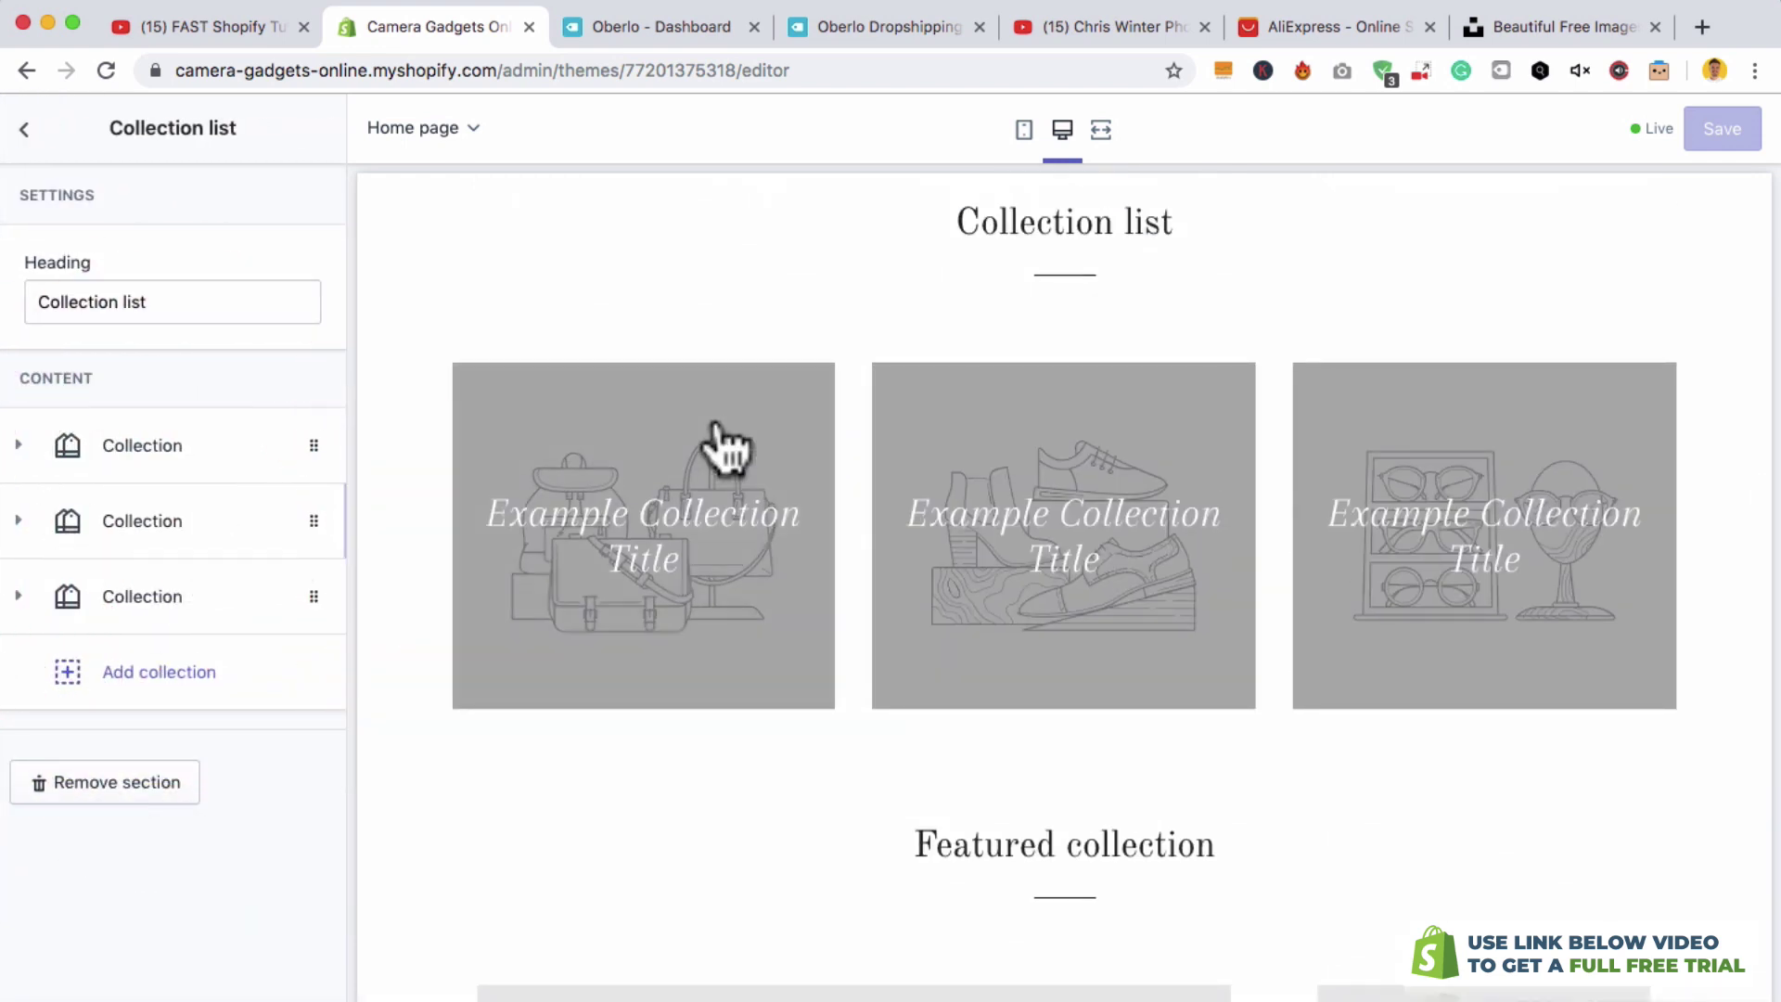
left_click(151, 784)
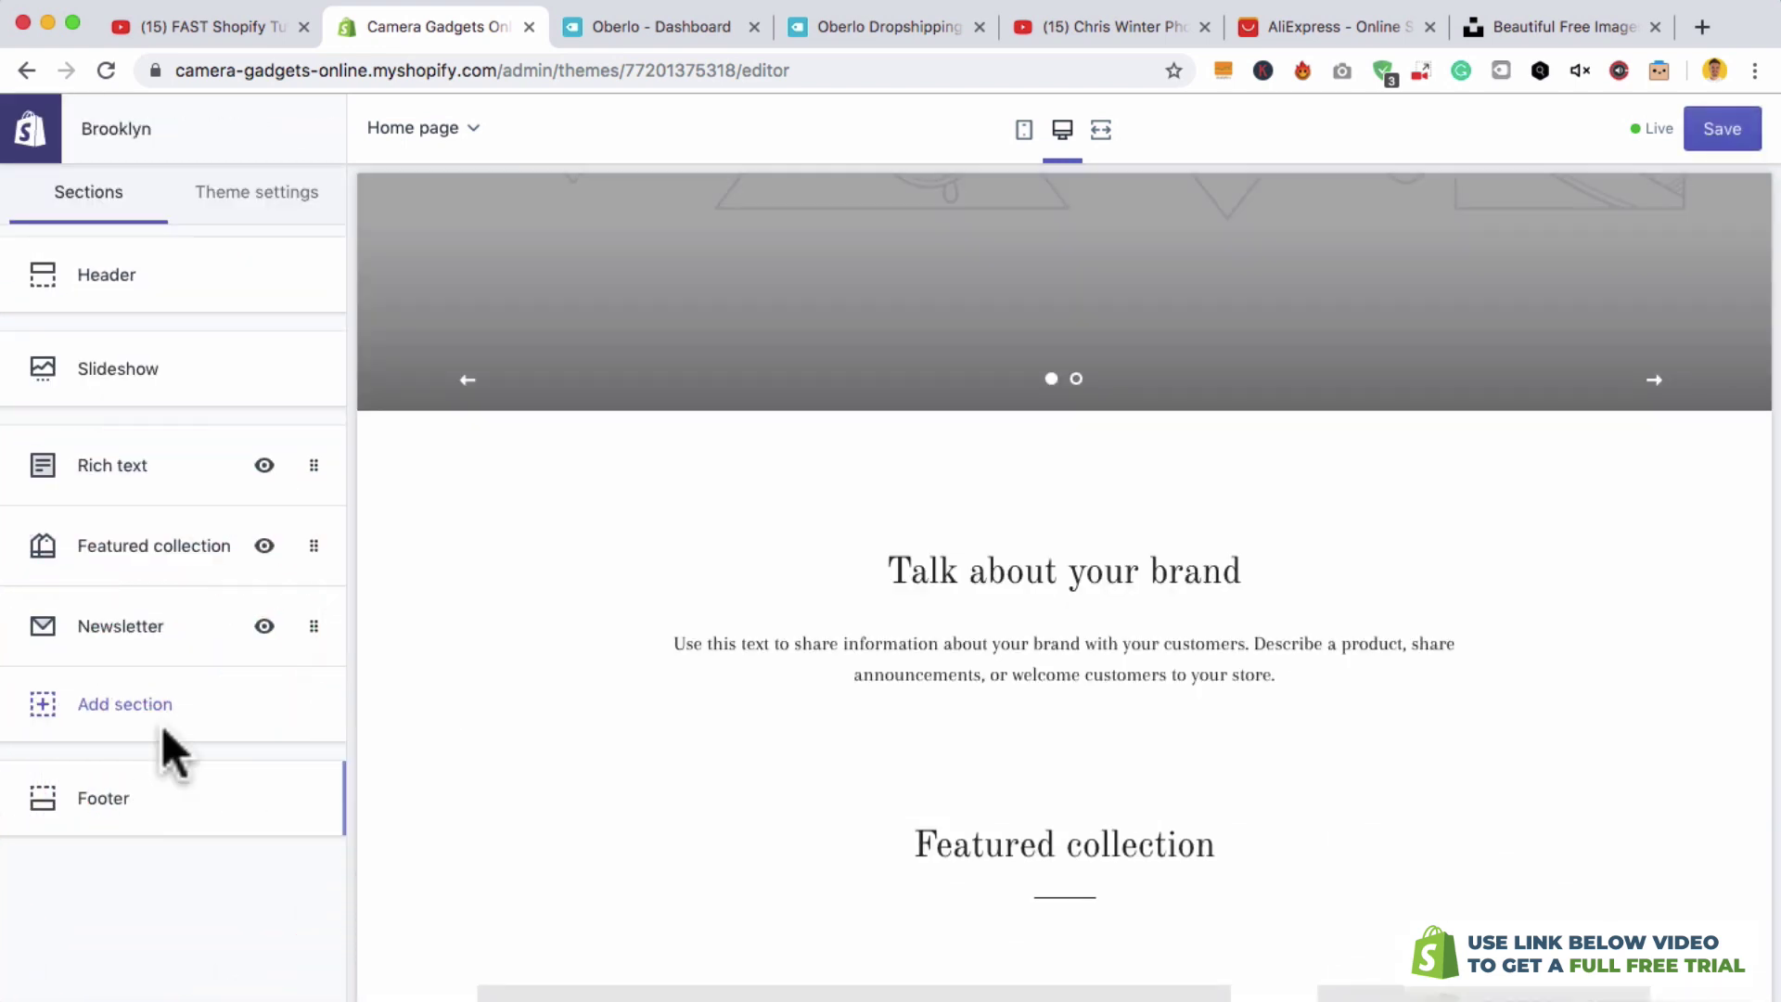
left_click_drag(308, 626, 302, 468)
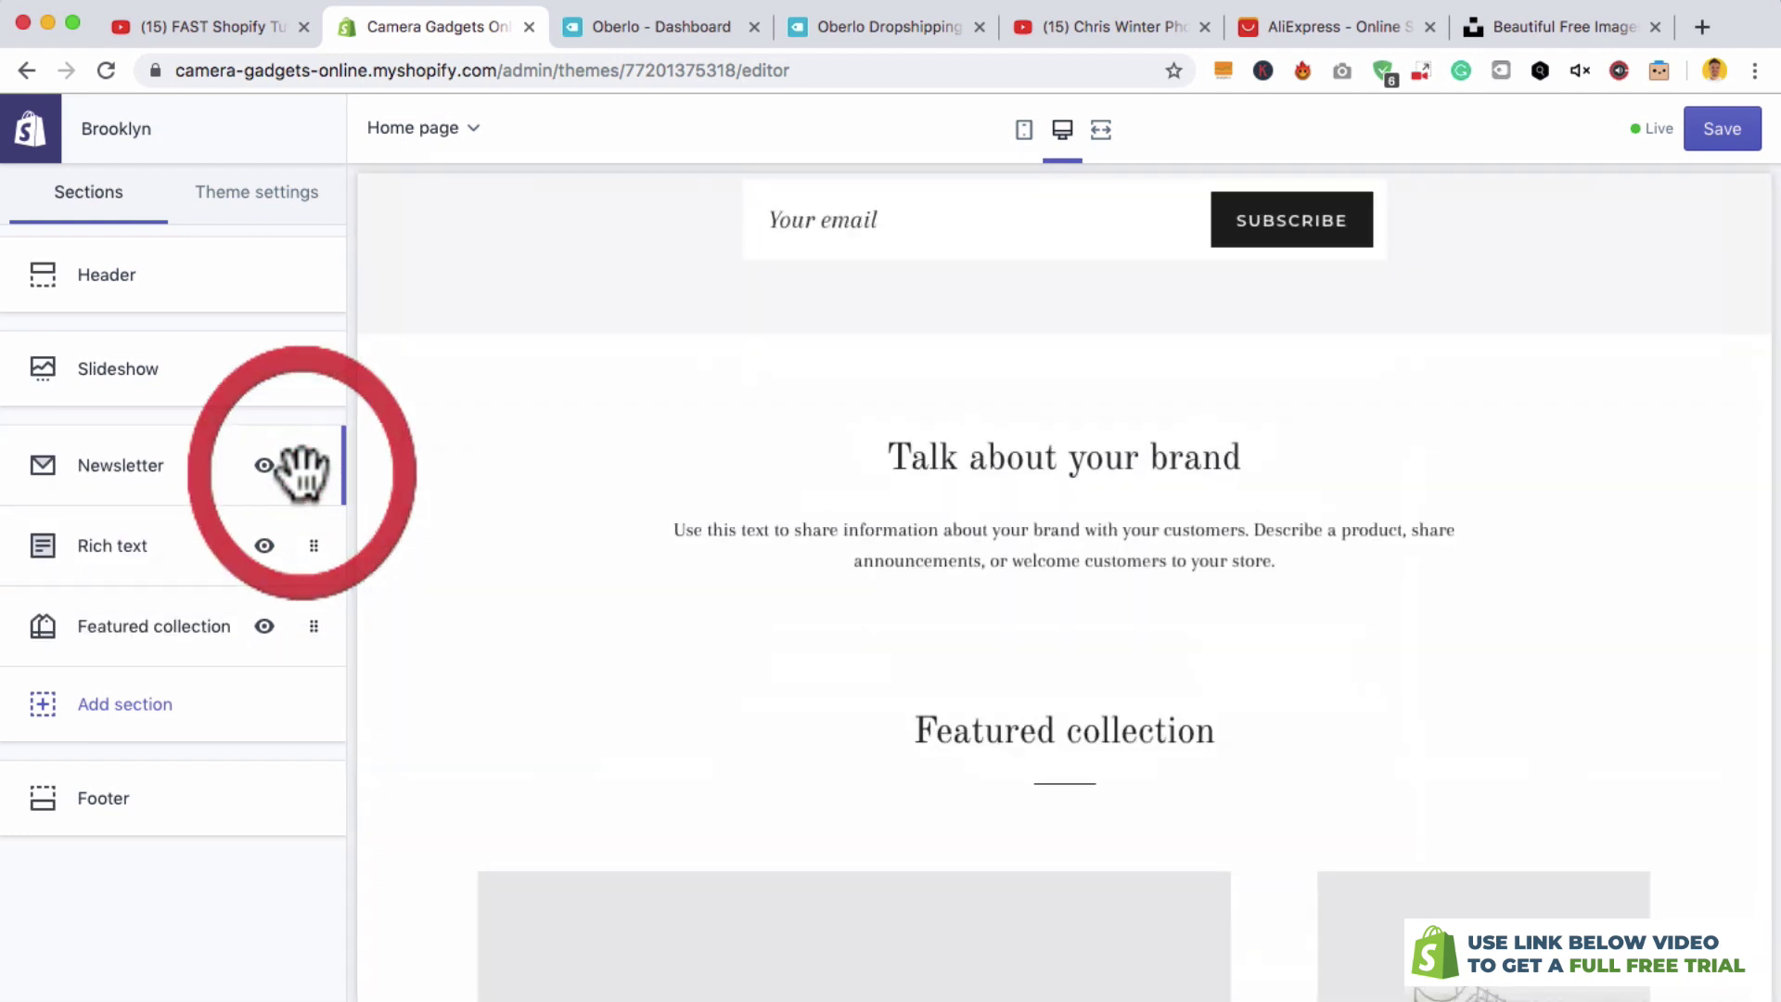
- Remove the Featured collection section, then switch to the YouTube camera channel
scroll(694, 542, "up", 10)
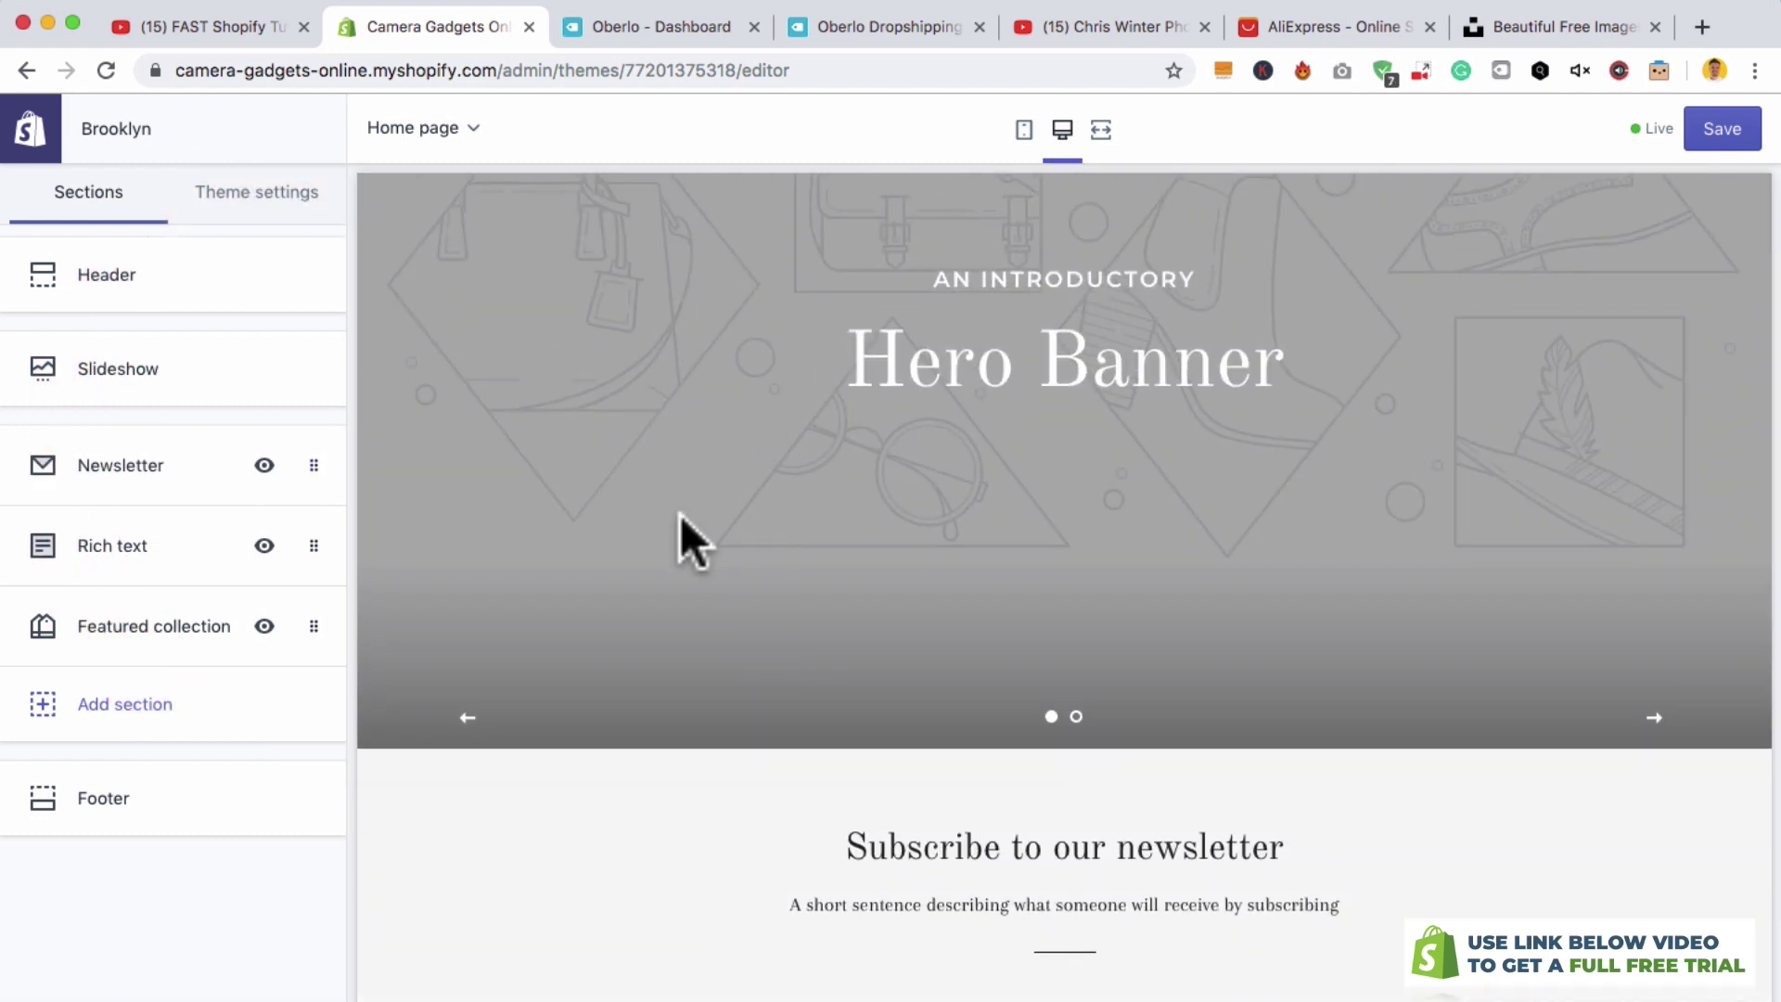
scroll(693, 496, "up", 2)
left_click_drag(307, 626, 307, 626)
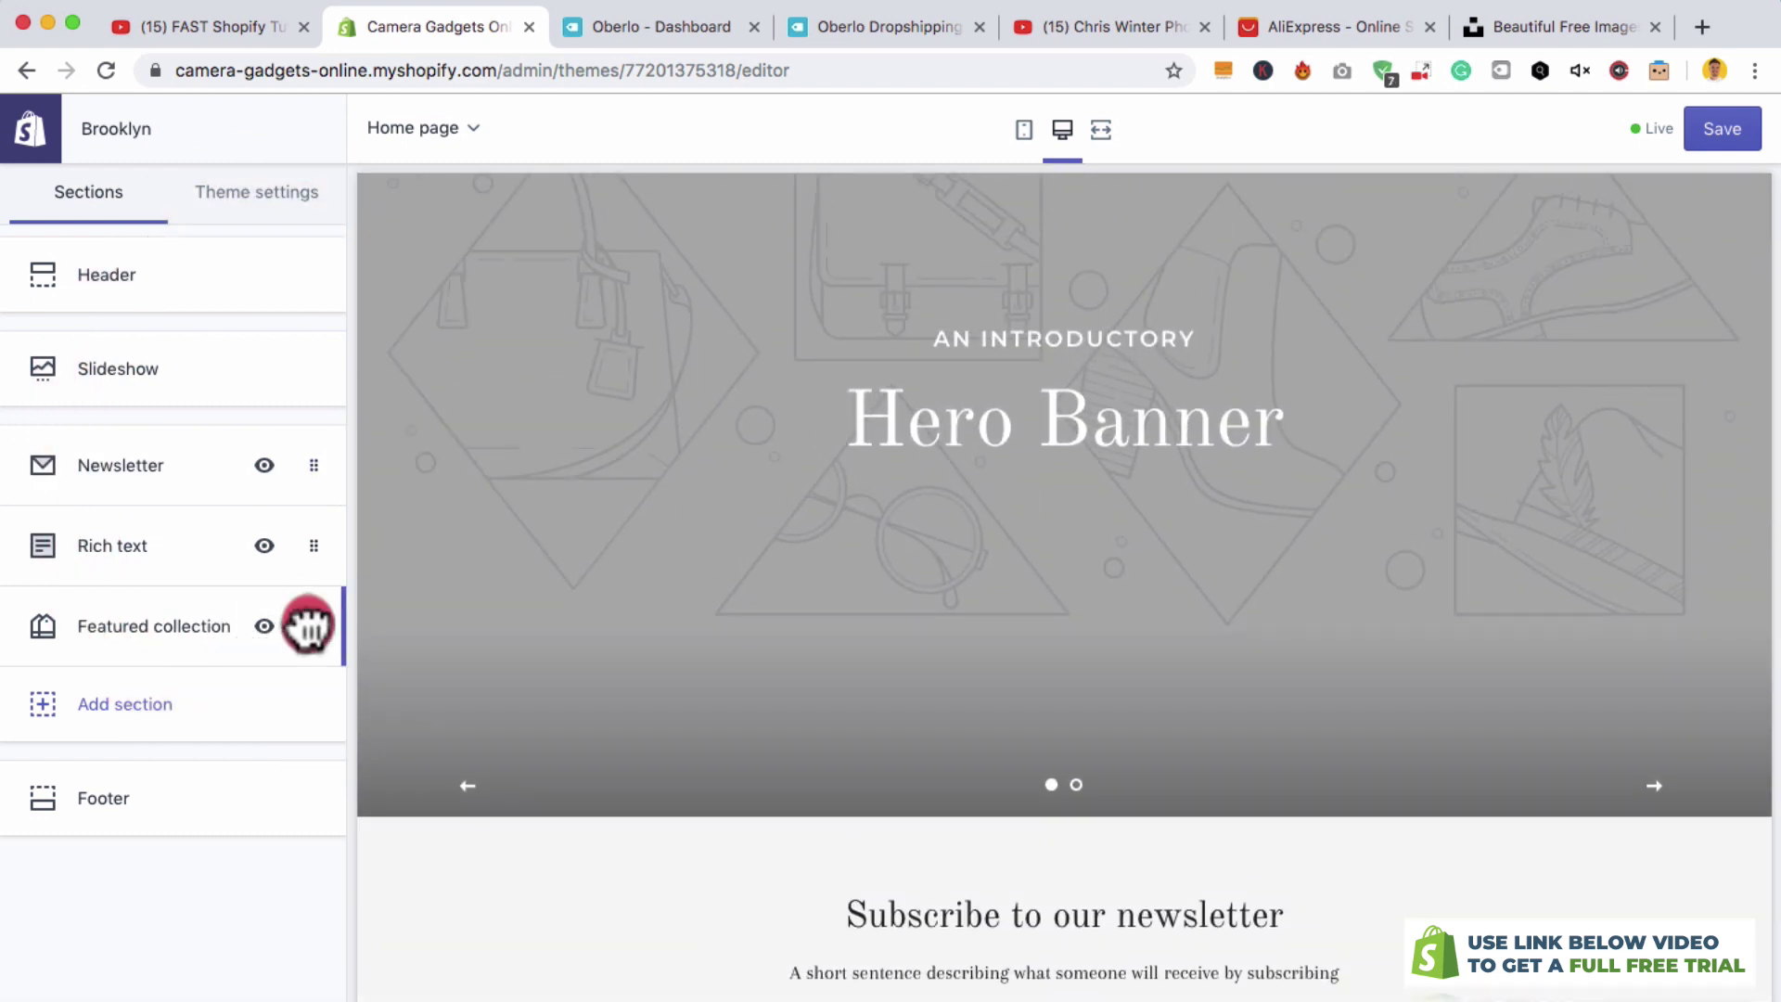
left_click(117, 701)
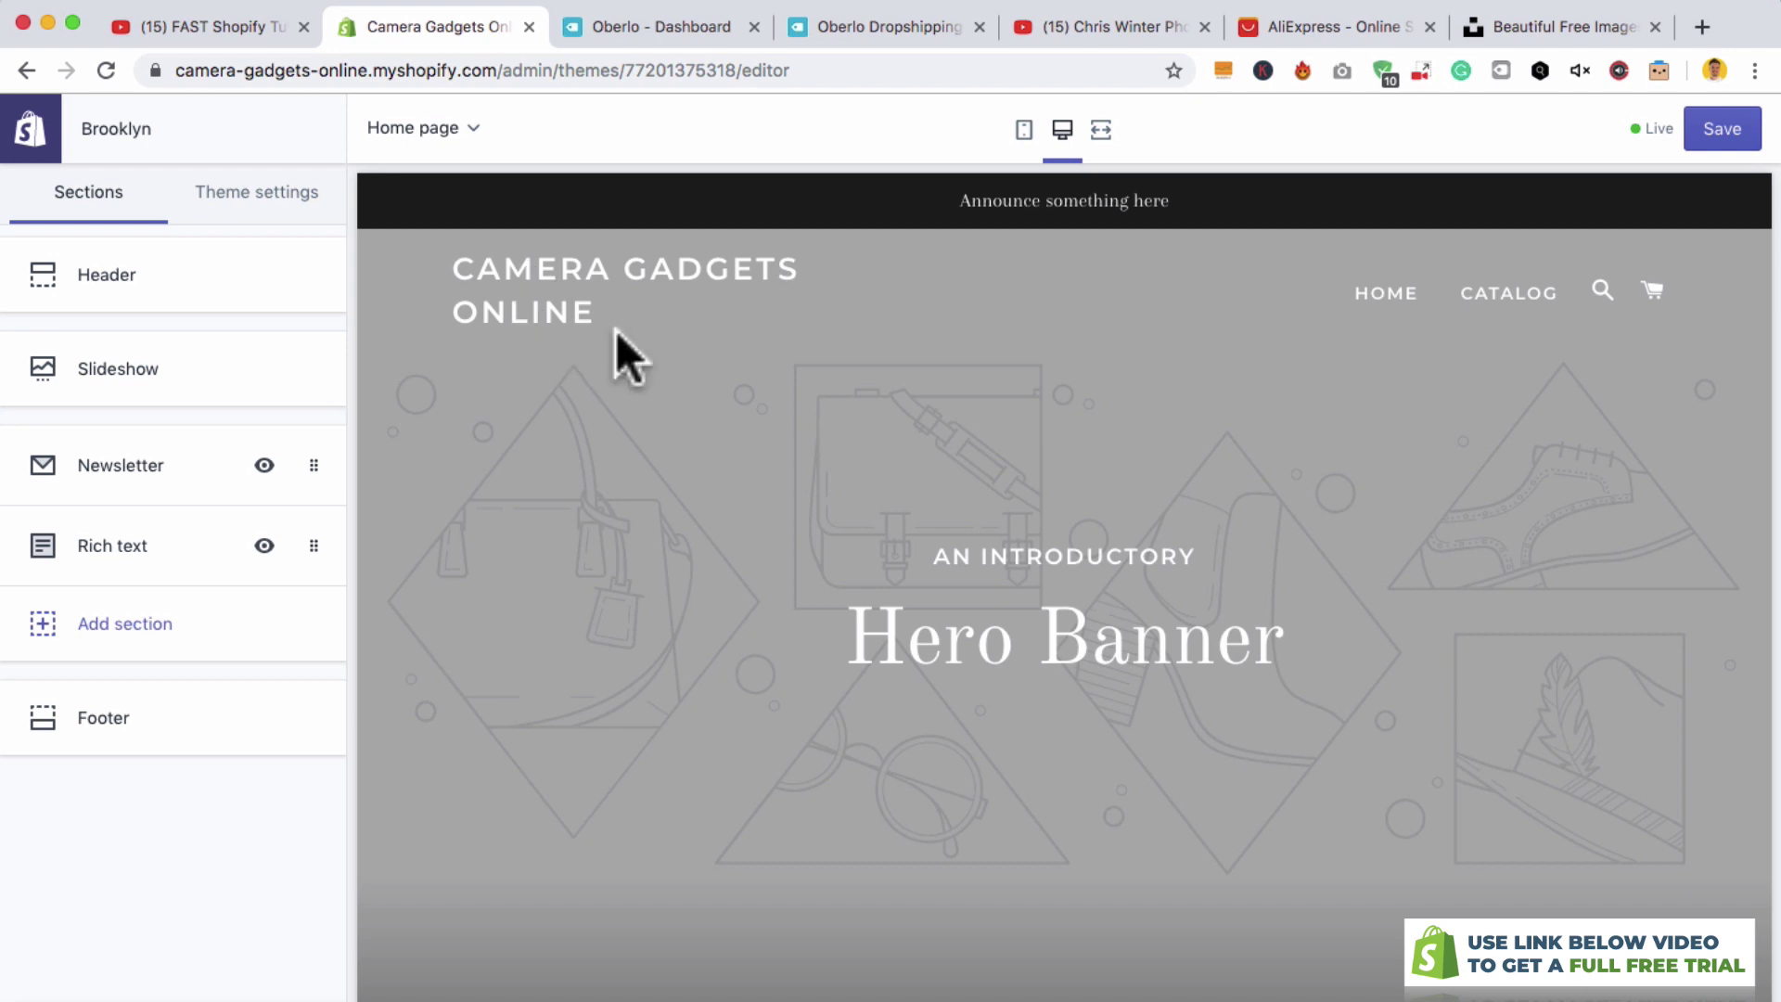
left_click(1050, 33)
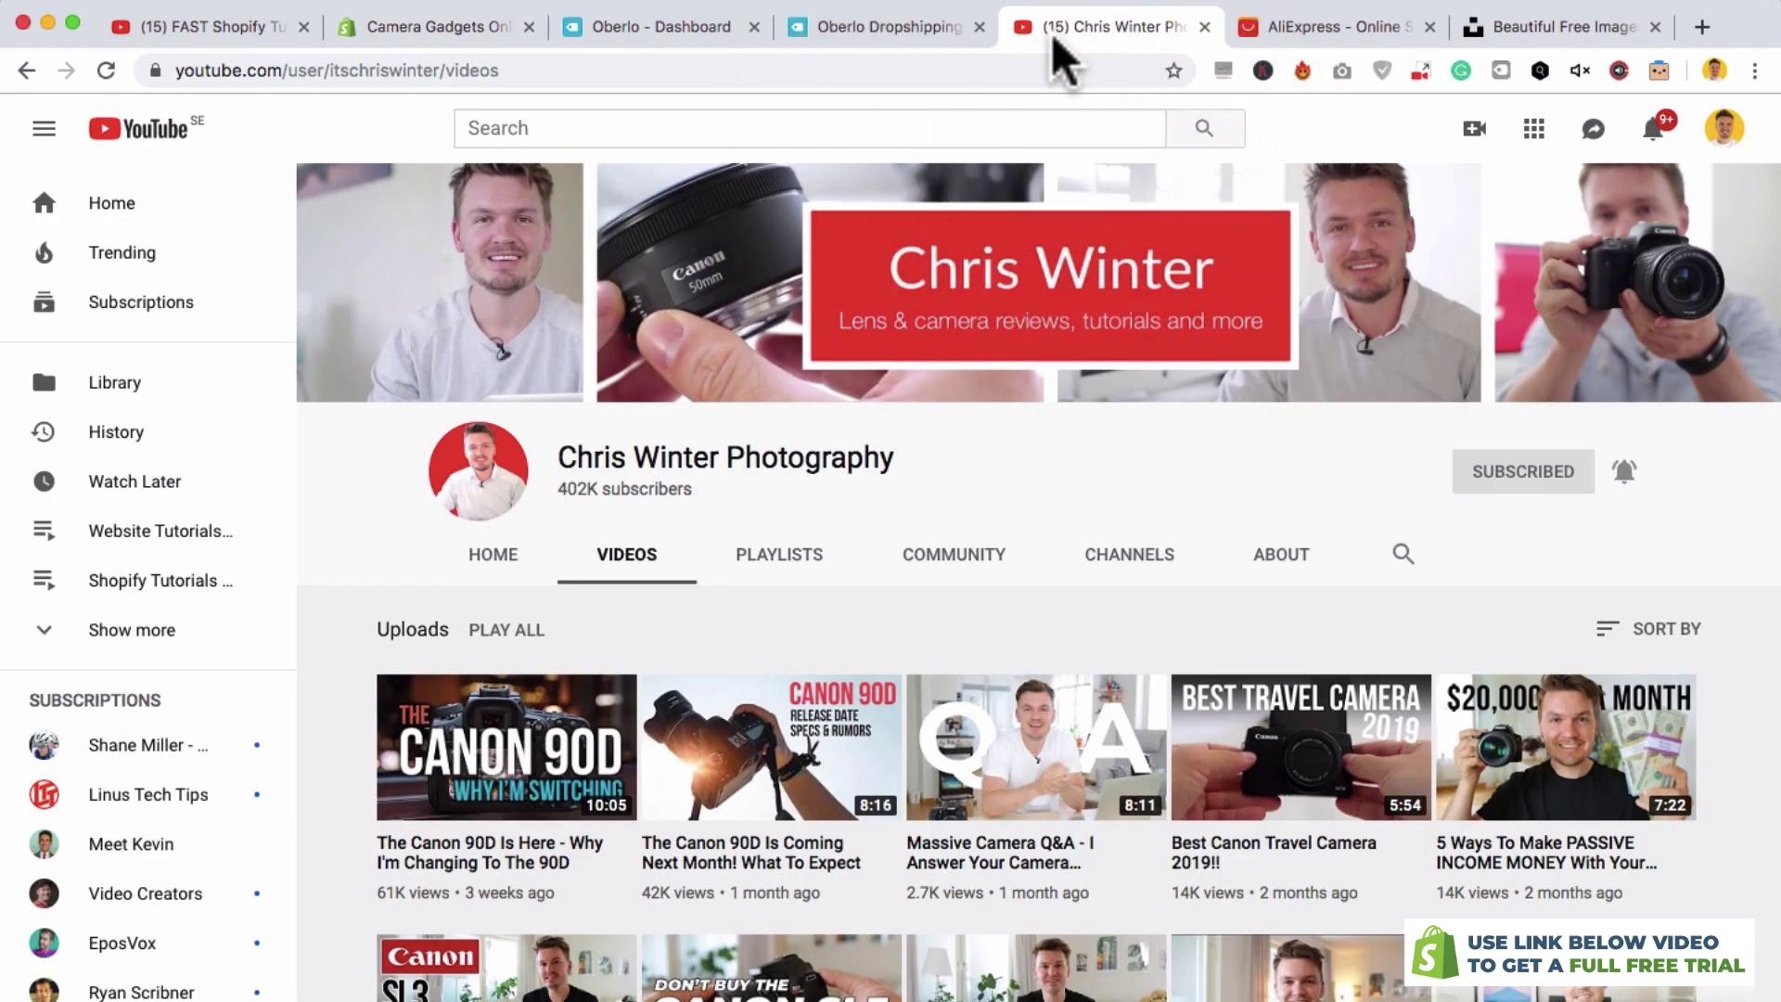
- Browse the camera channel's YouTube uploads, then switch to the Unsplash free images site
scroll(926, 655, "down", 1)
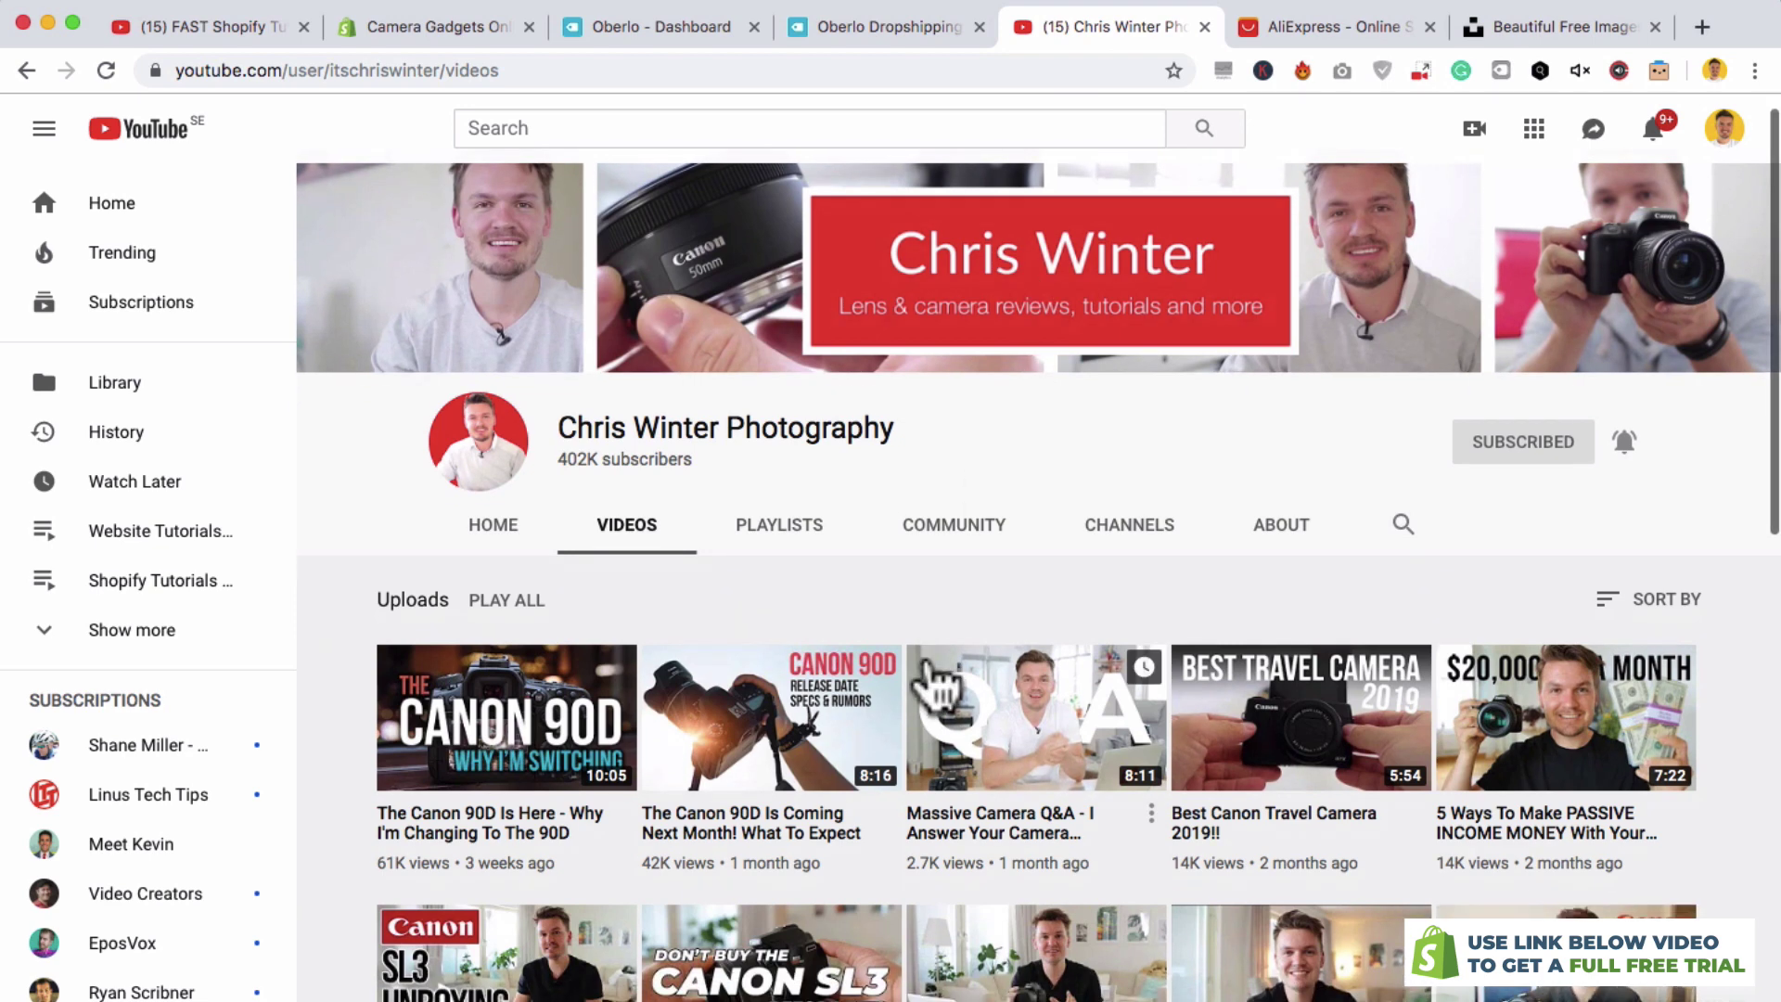
scroll(937, 681, "down", 7)
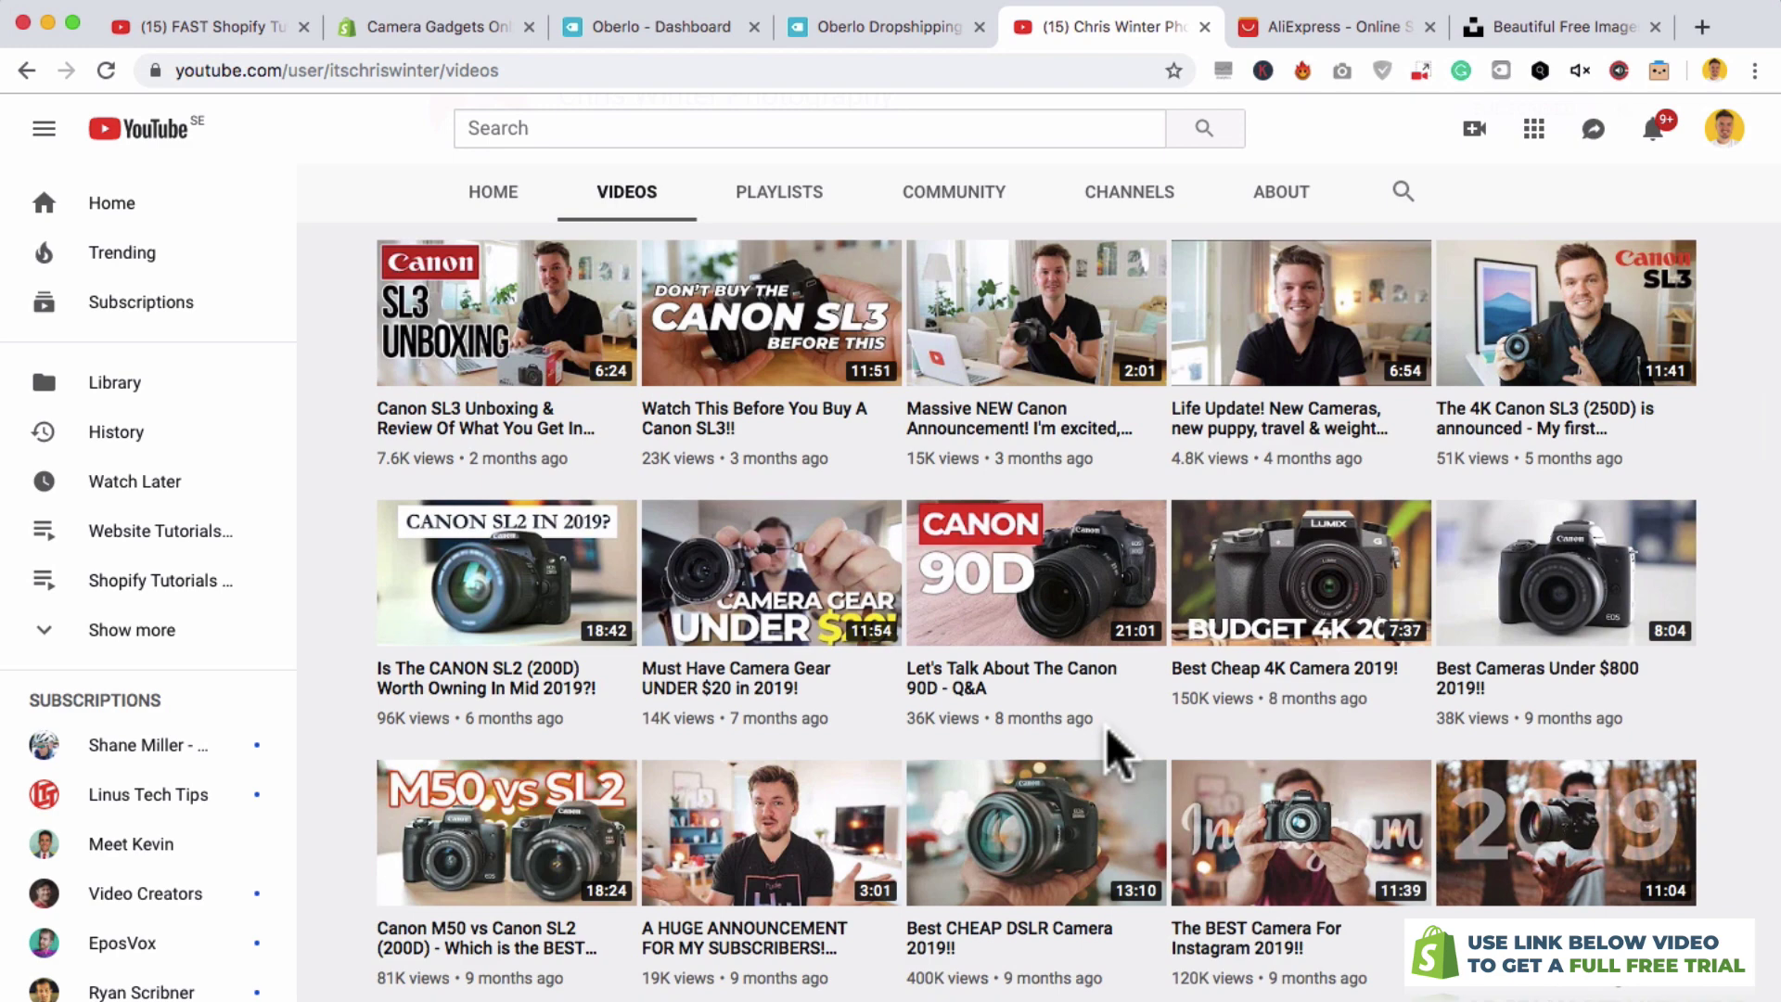
scroll(1105, 727, "up", 8)
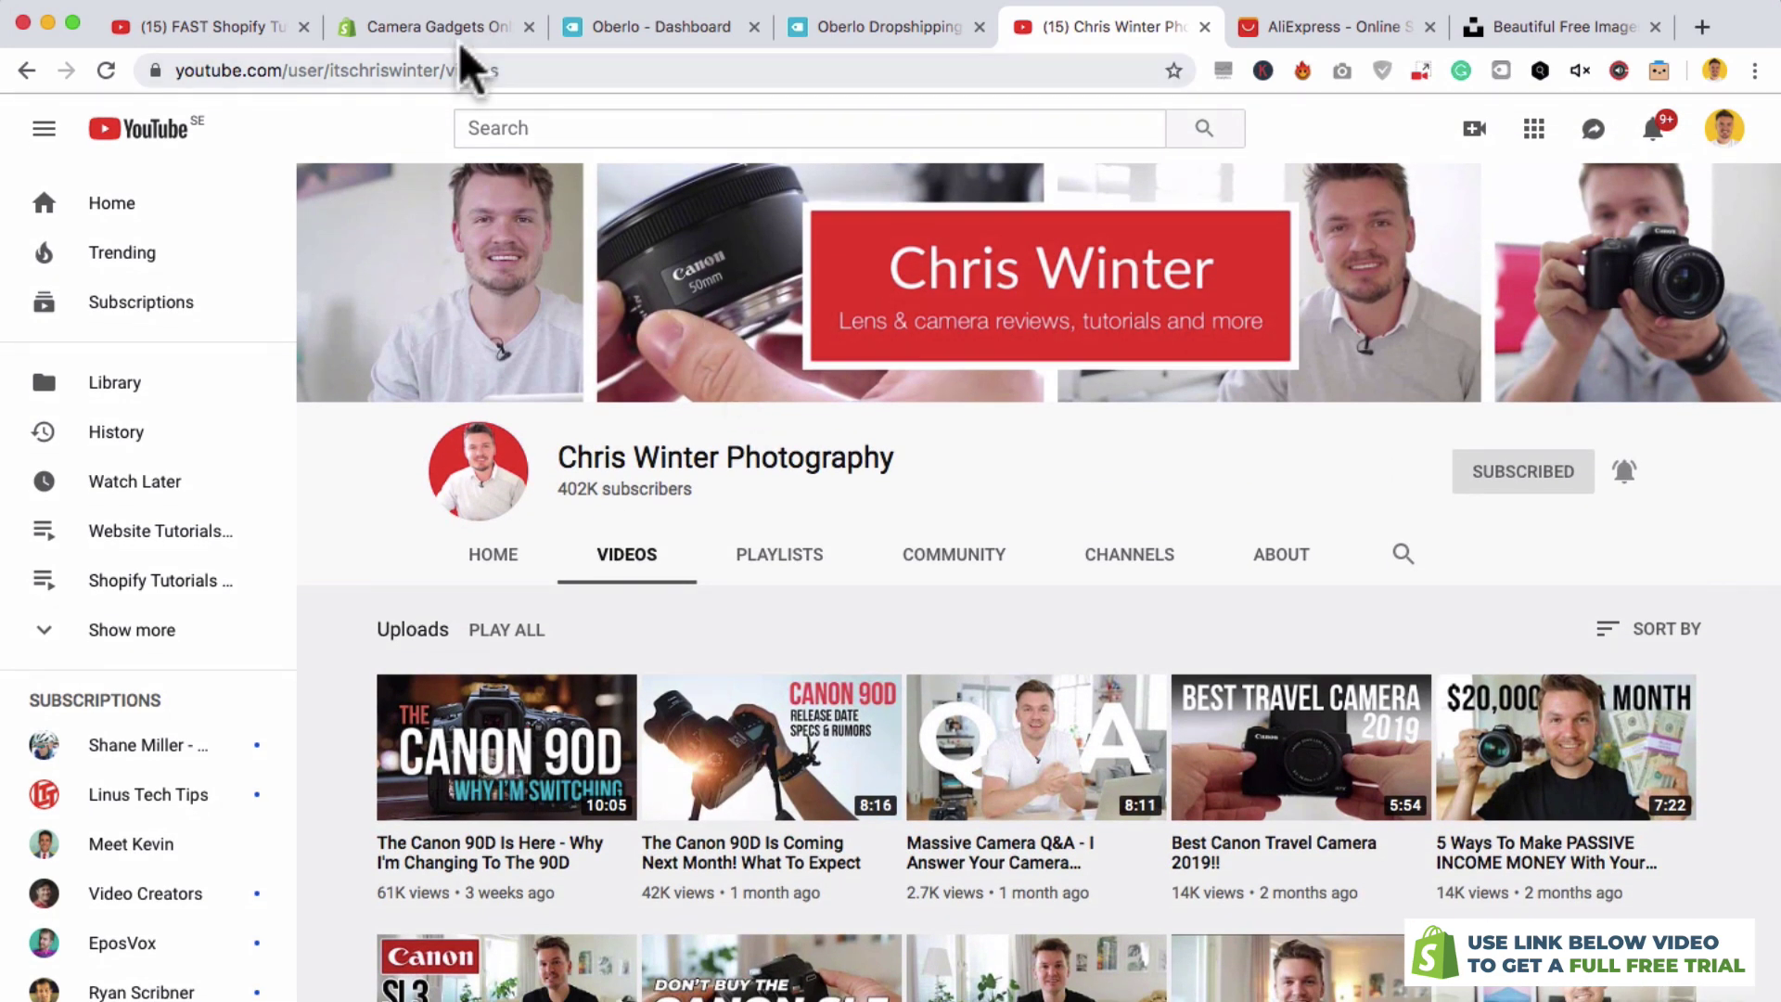
left_click(449, 28)
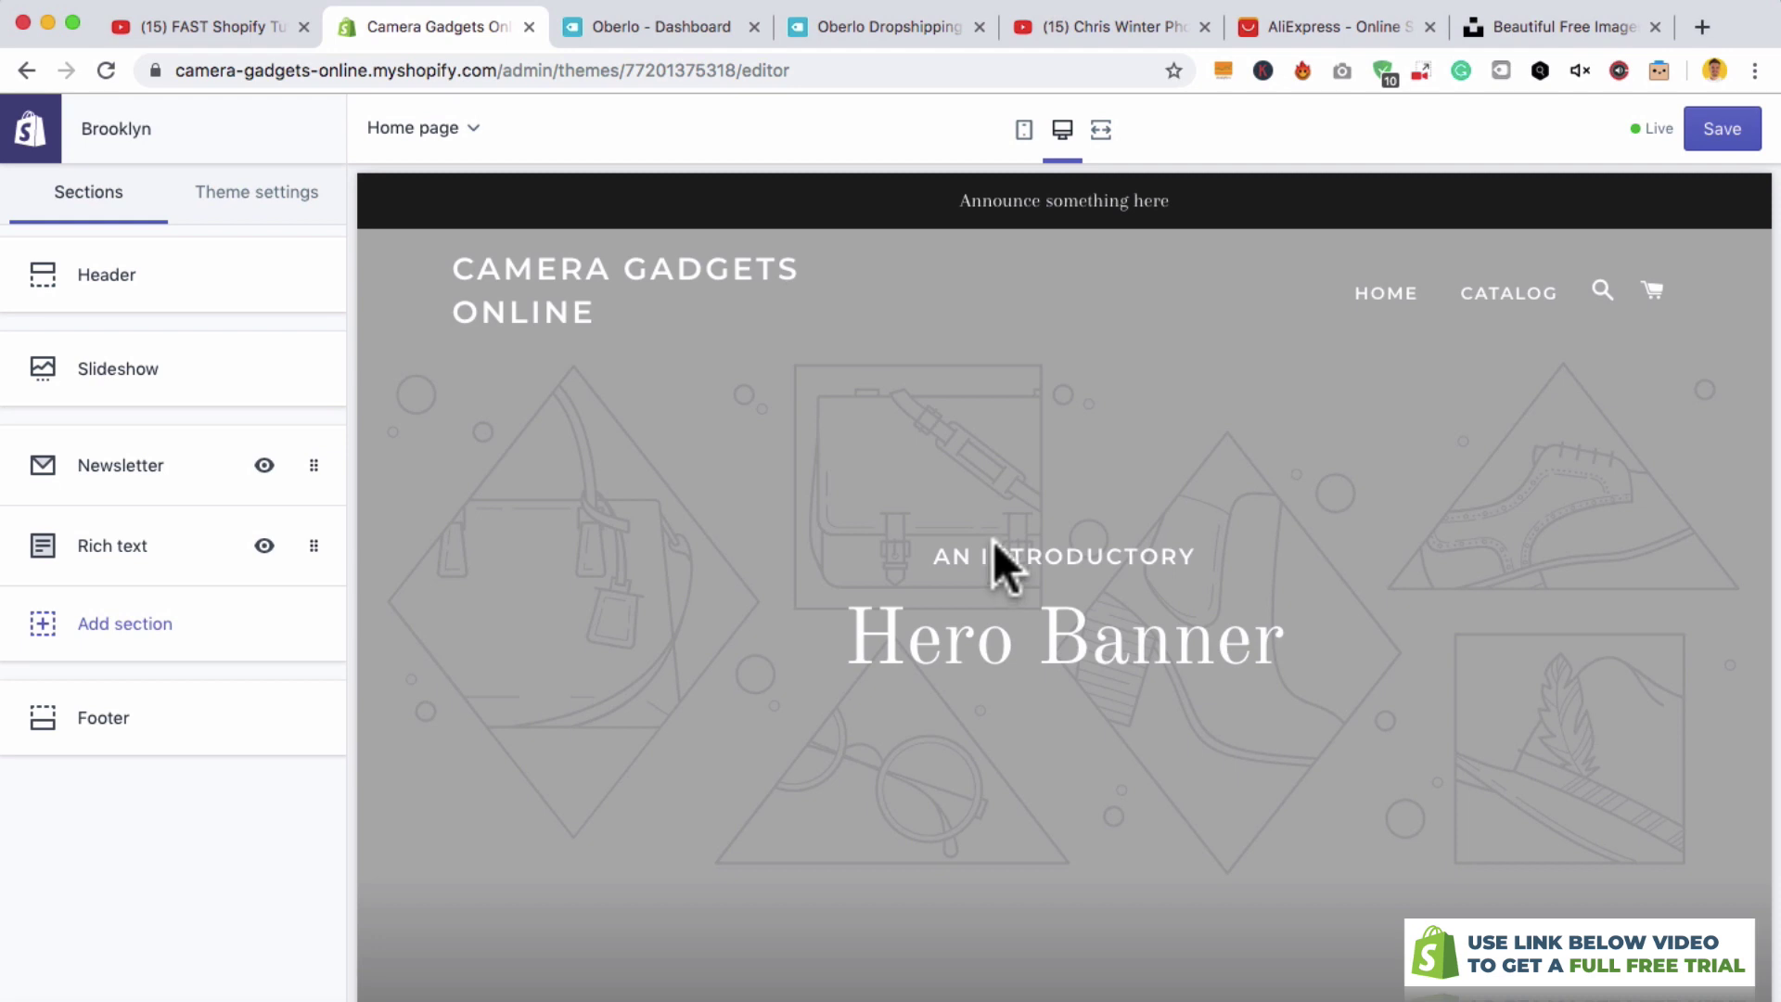
left_click(1551, 26)
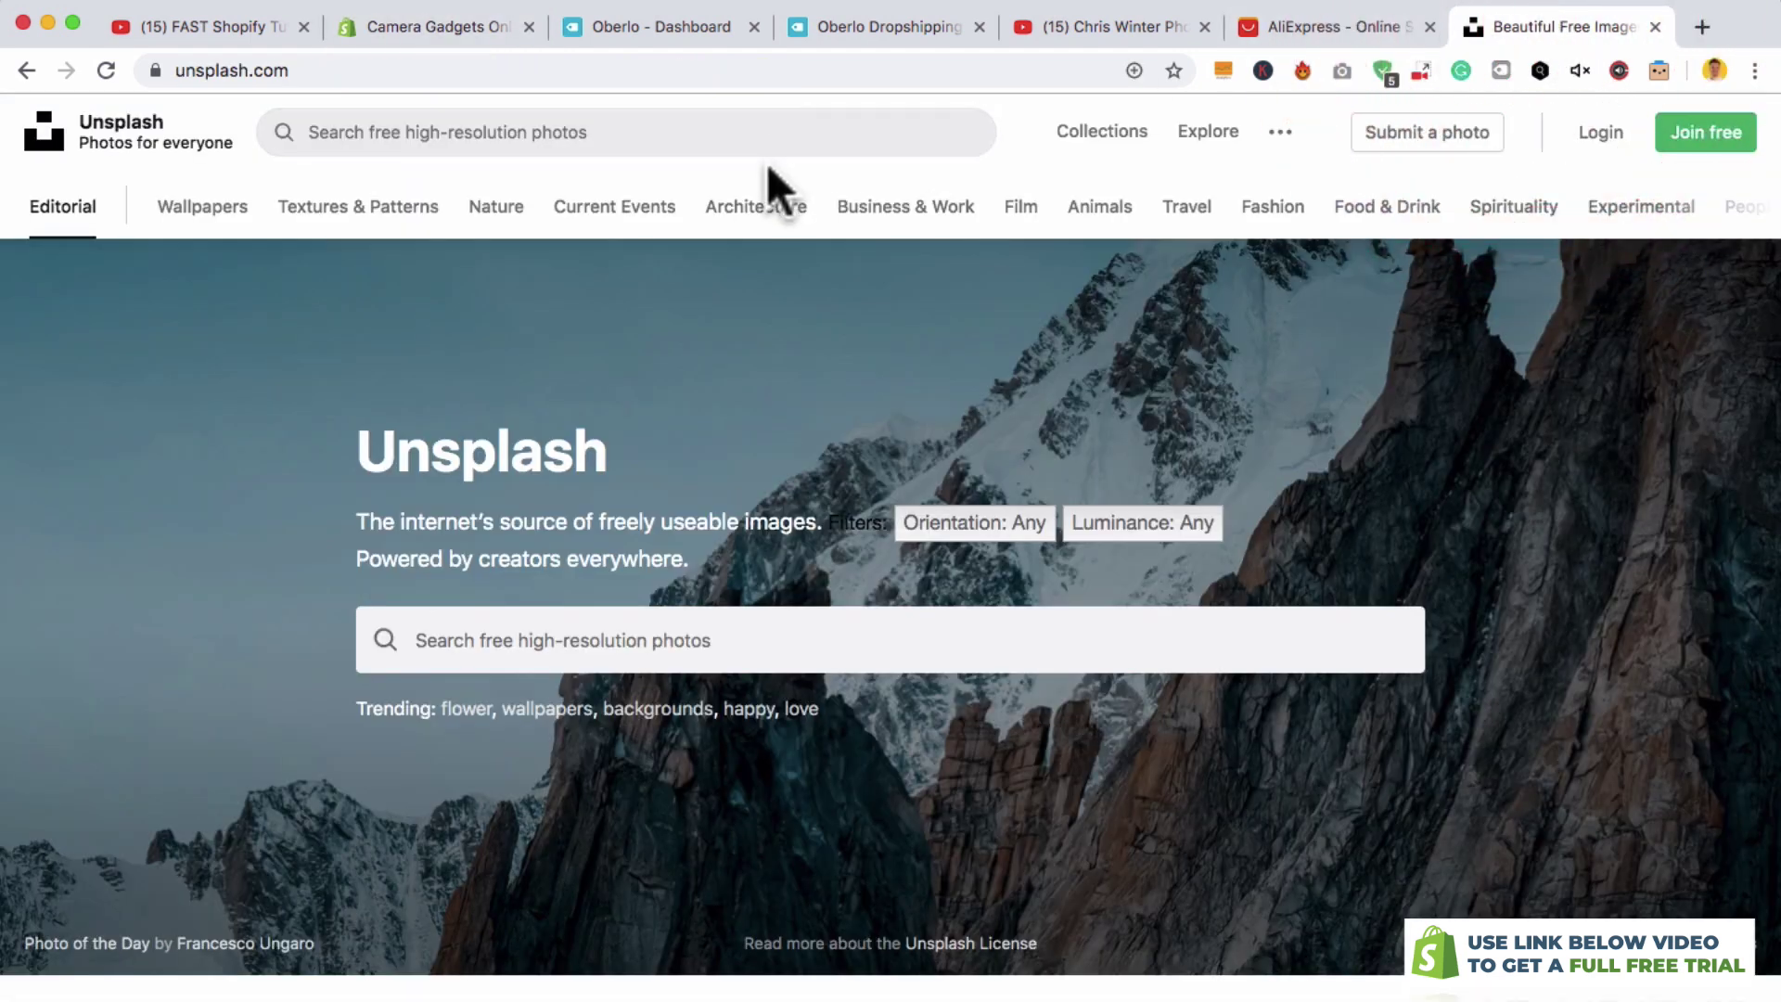
- Search Unsplash for 'photographer'
left_click(695, 125)
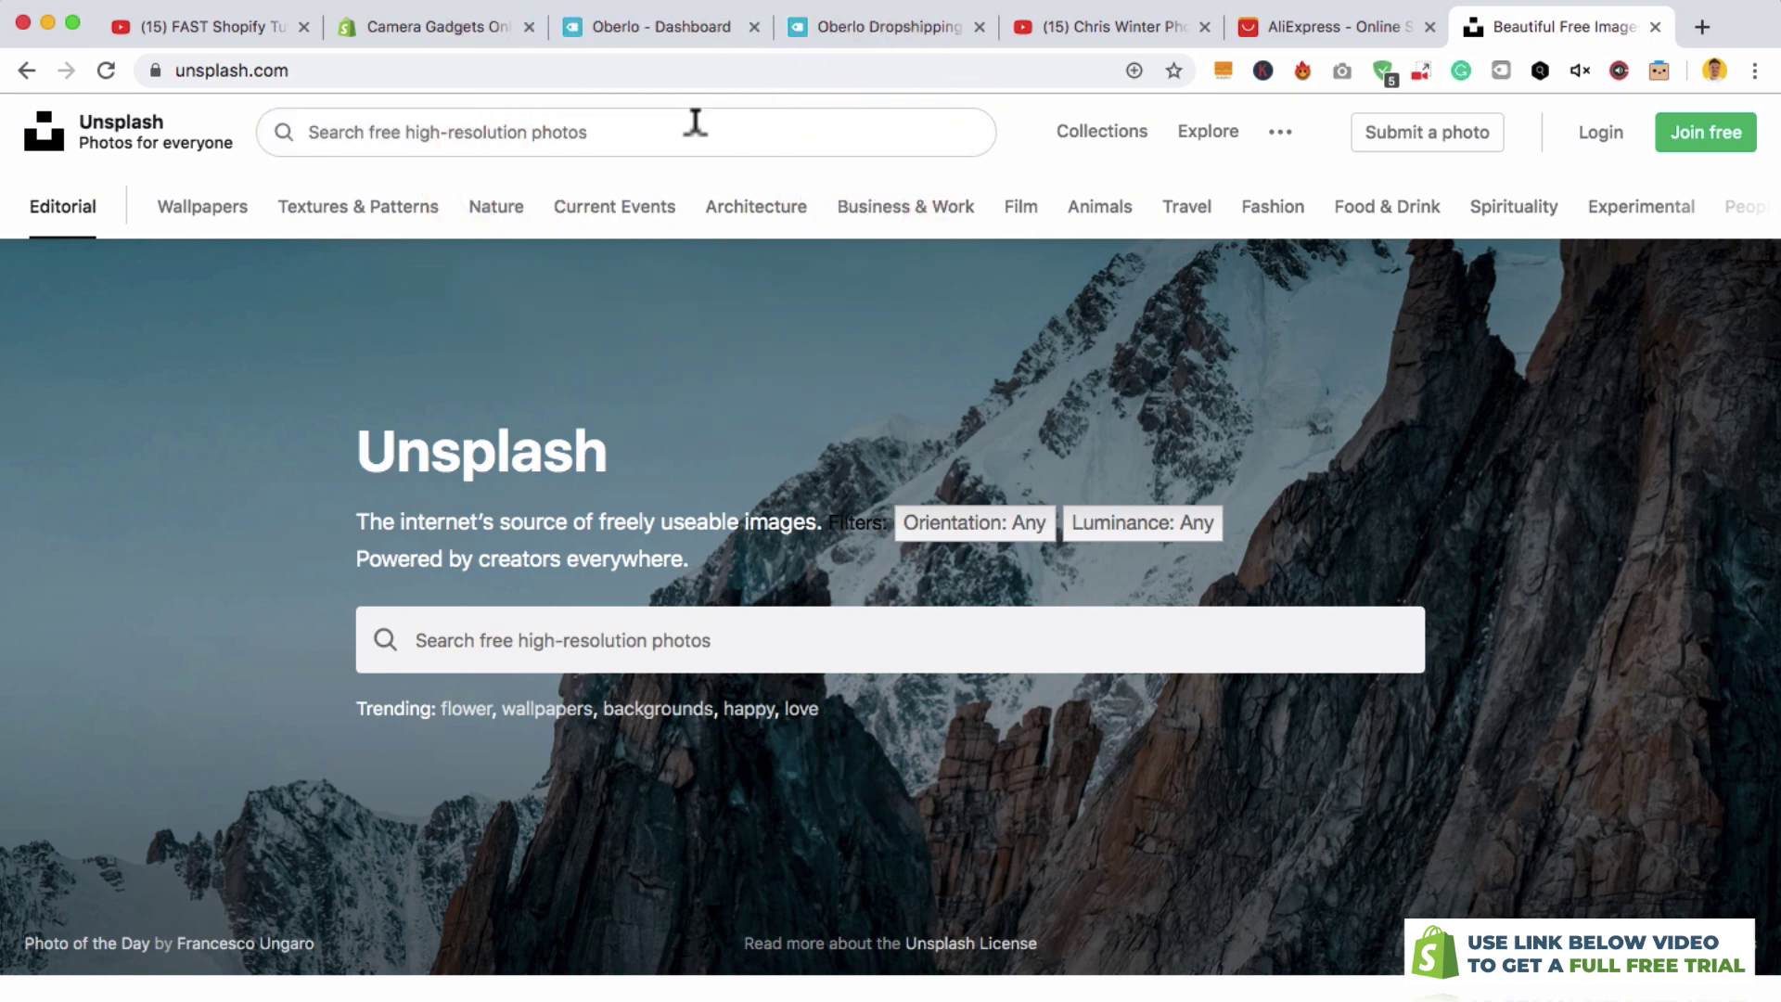
type("photog")
key("BackSpace")
type("ographer")
key("Return")
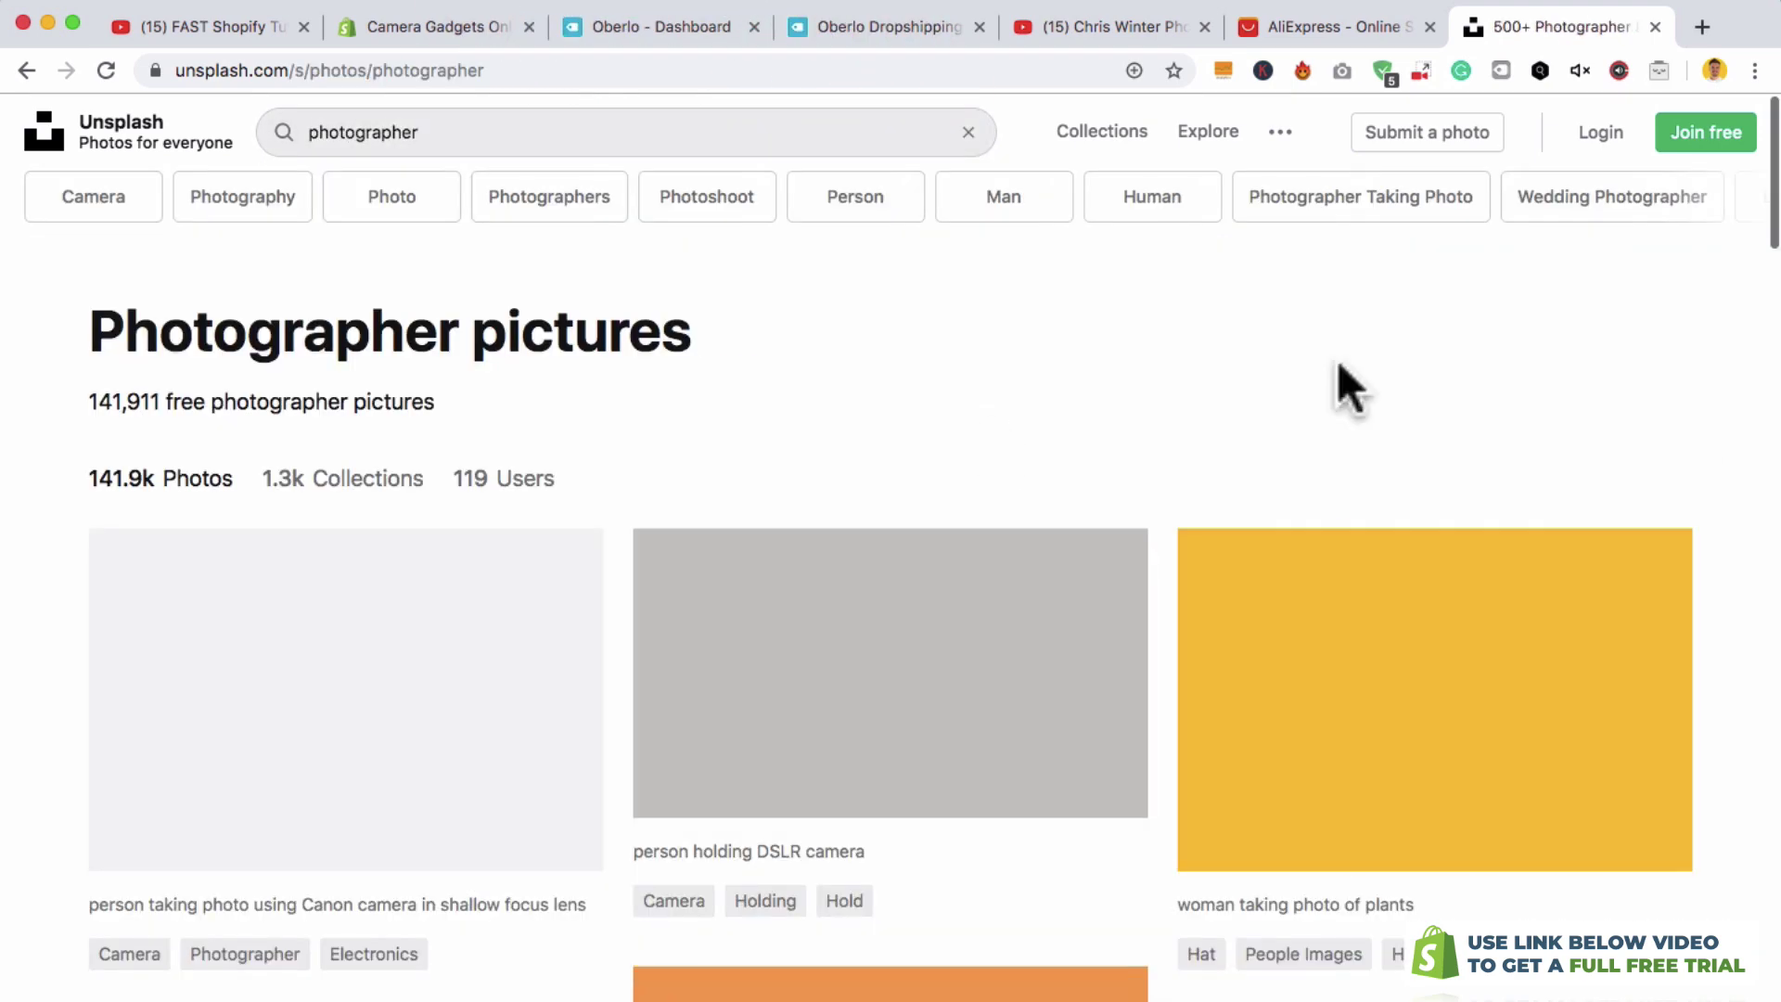
- Download the man-with-tripod telephoto photo for free and return to the Shopify editor
scroll(1697, 543, "down", 7)
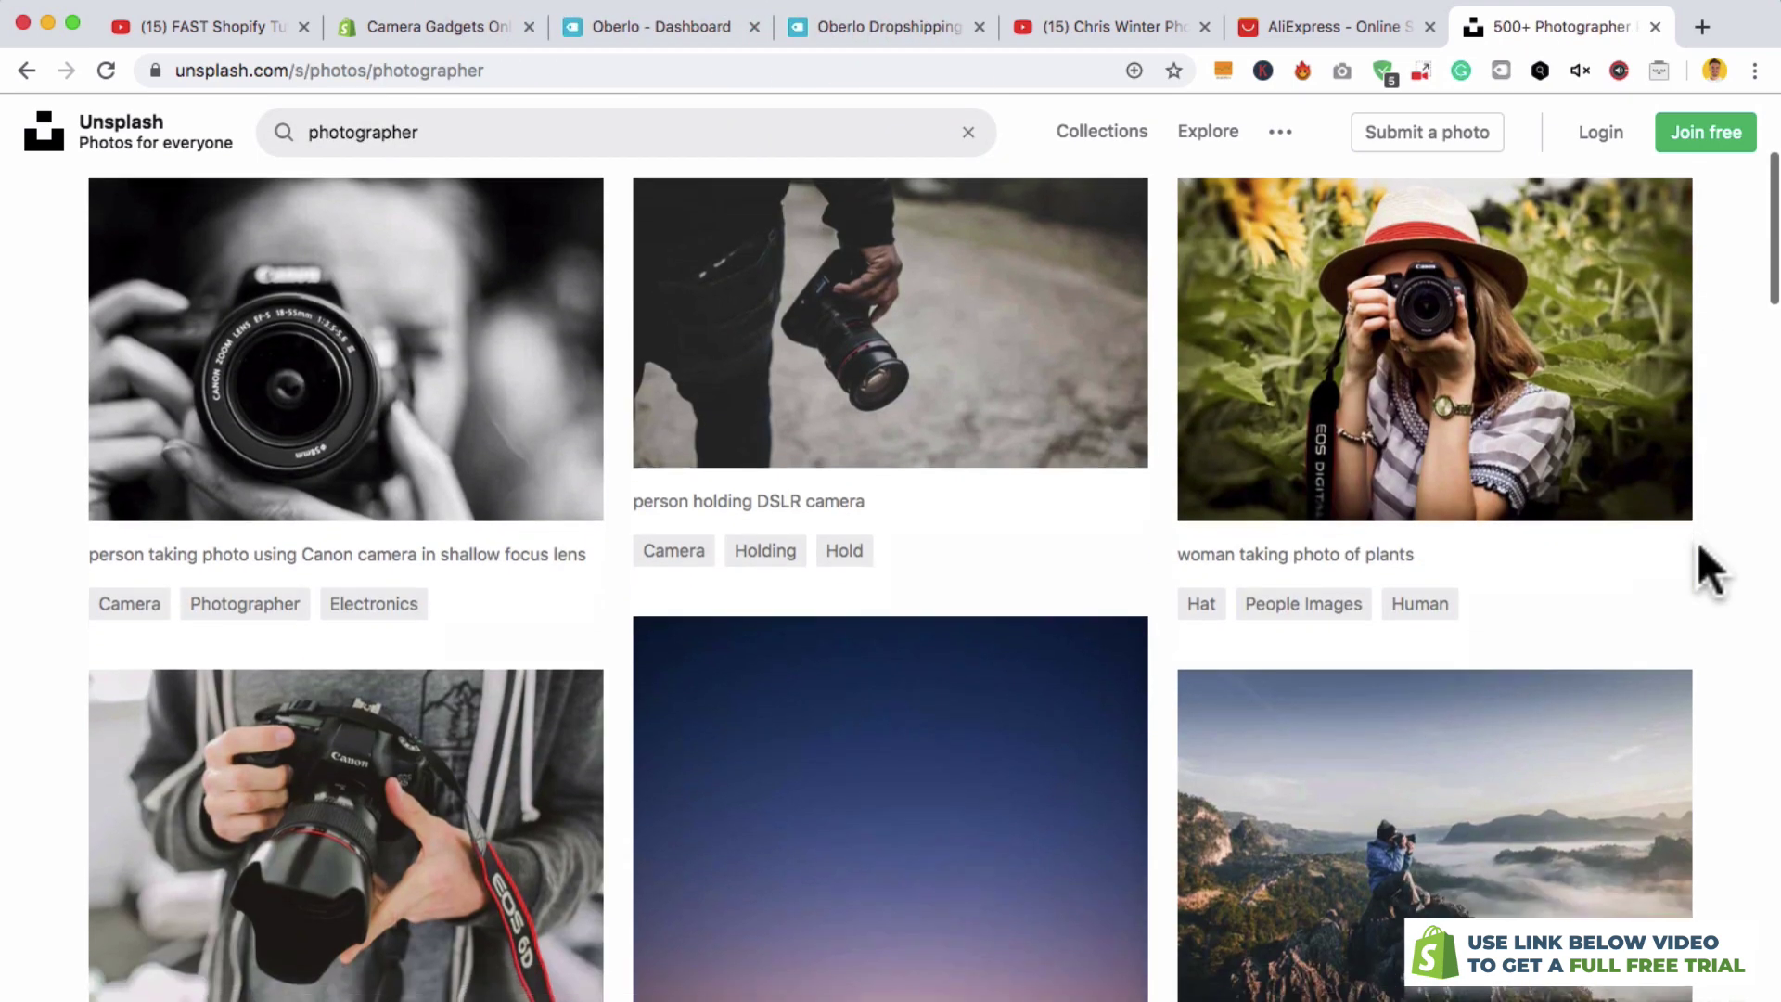
scroll(1699, 547, "down", 13)
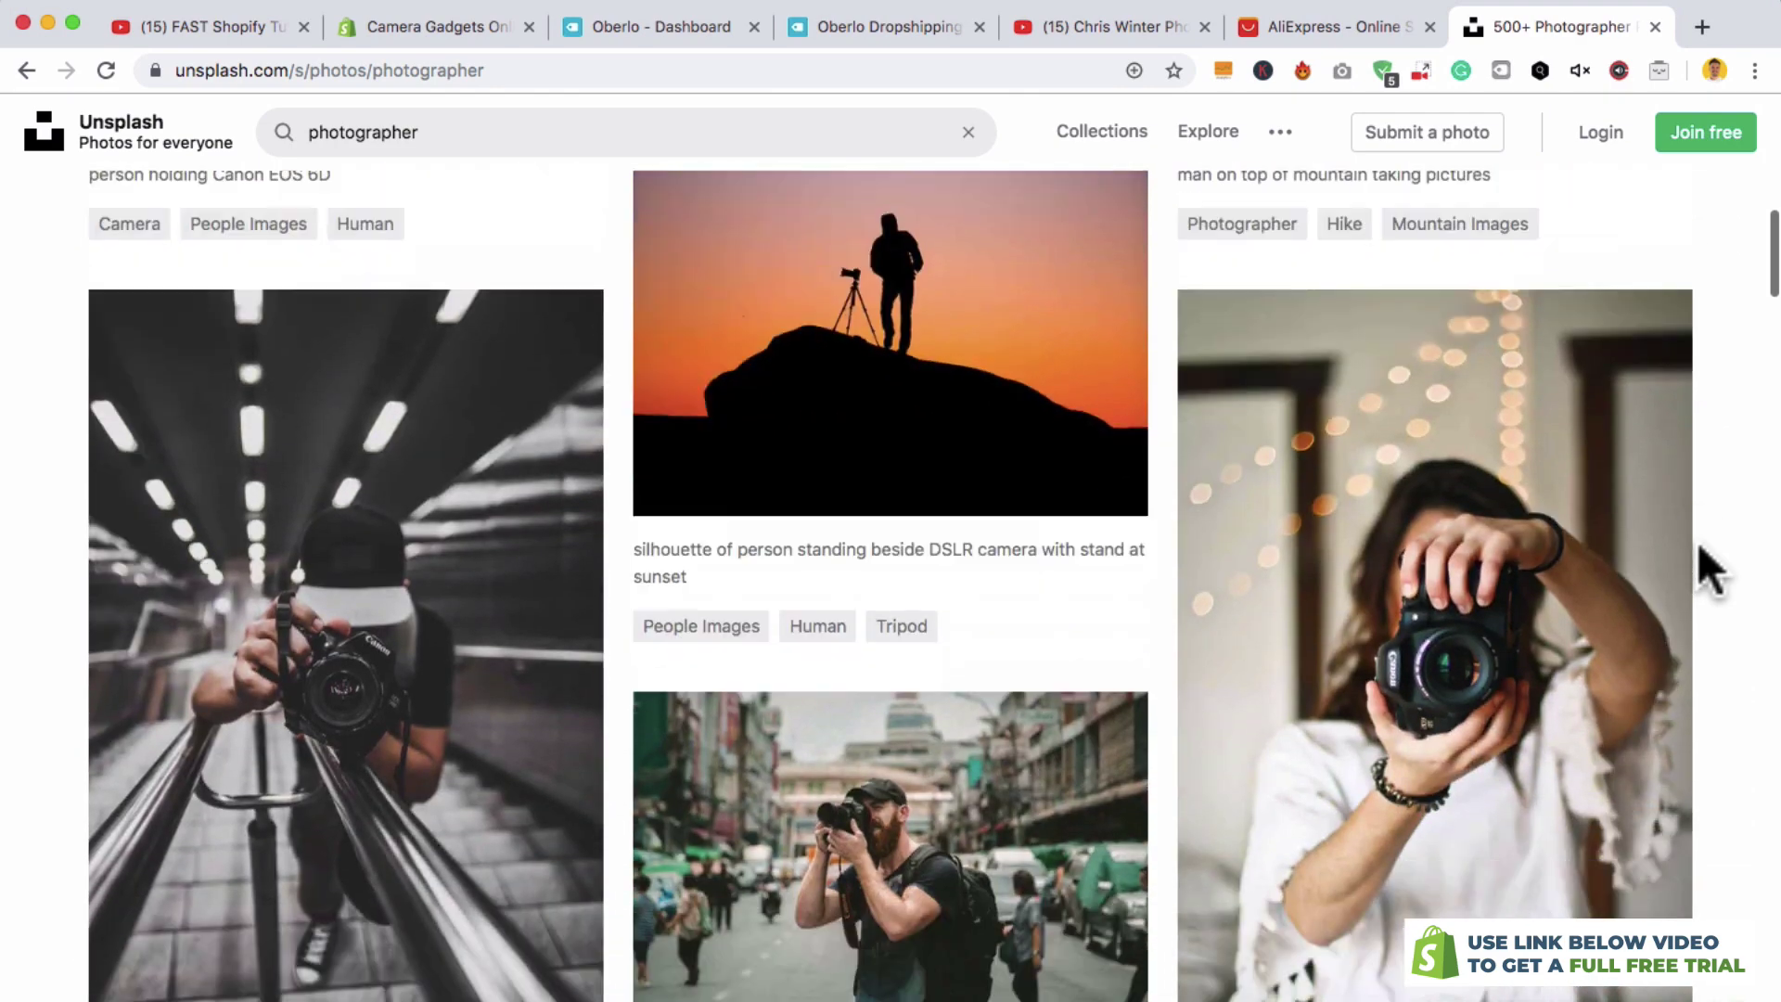
scroll(1699, 547, "down", 13)
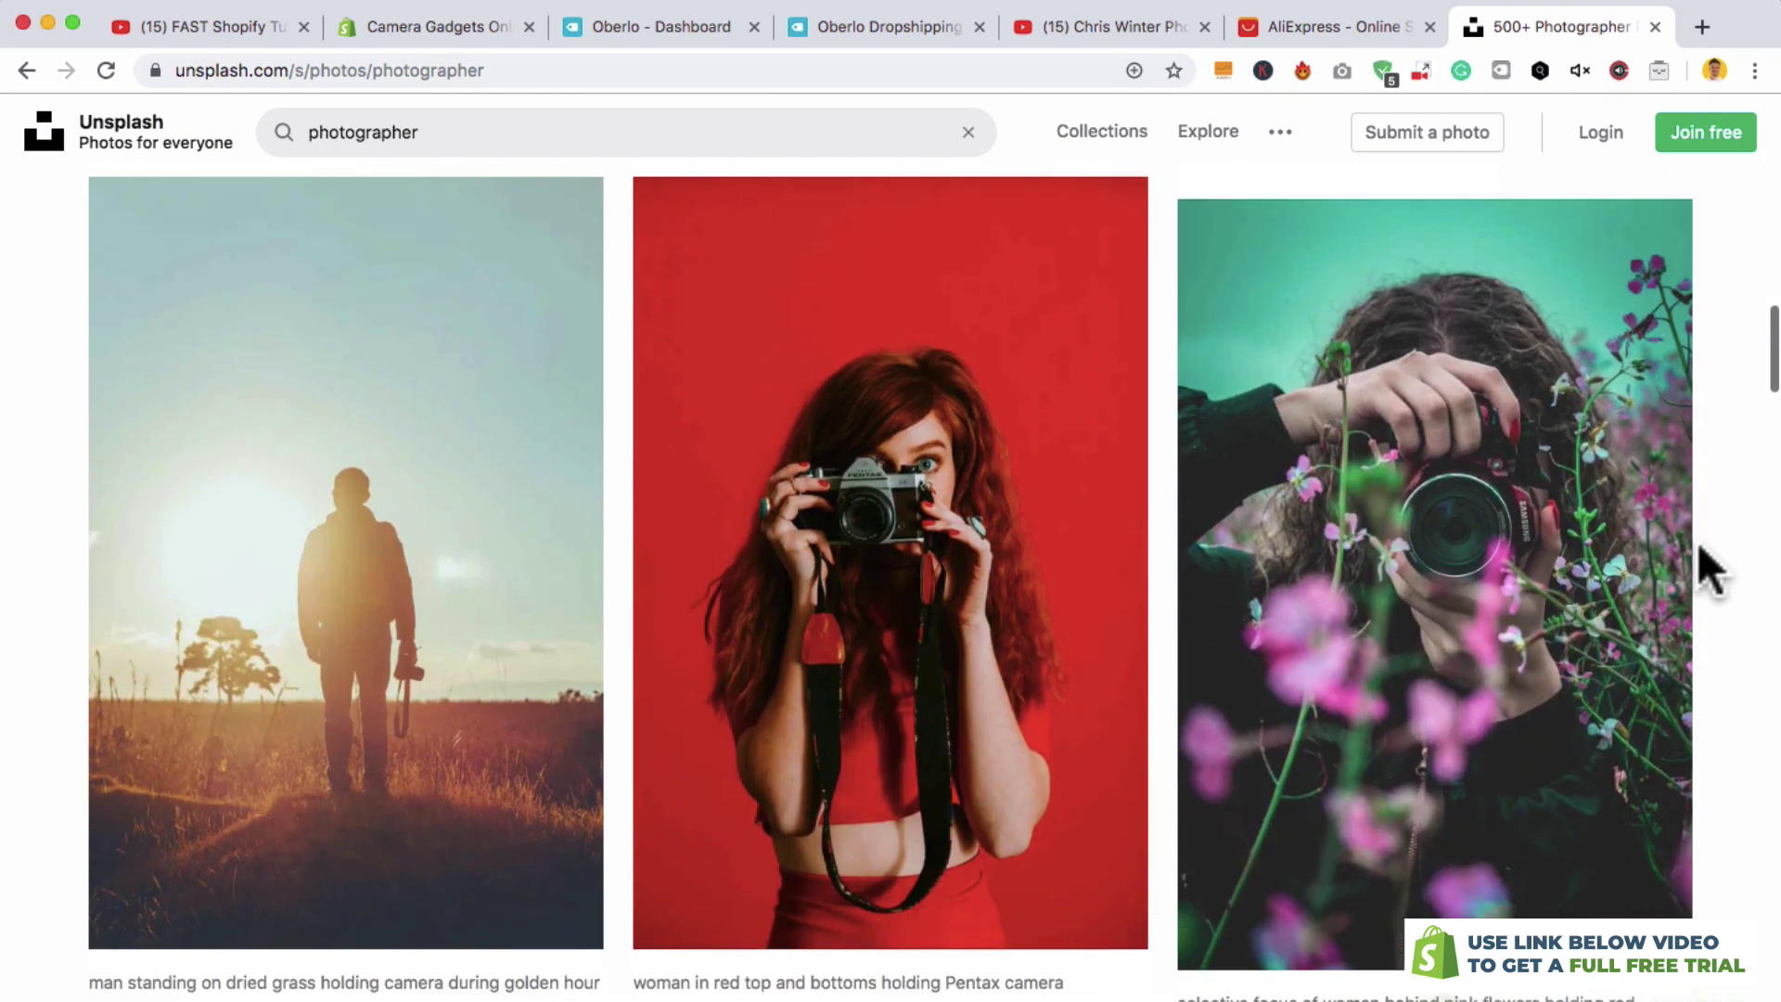
scroll(1698, 542, "down", 8)
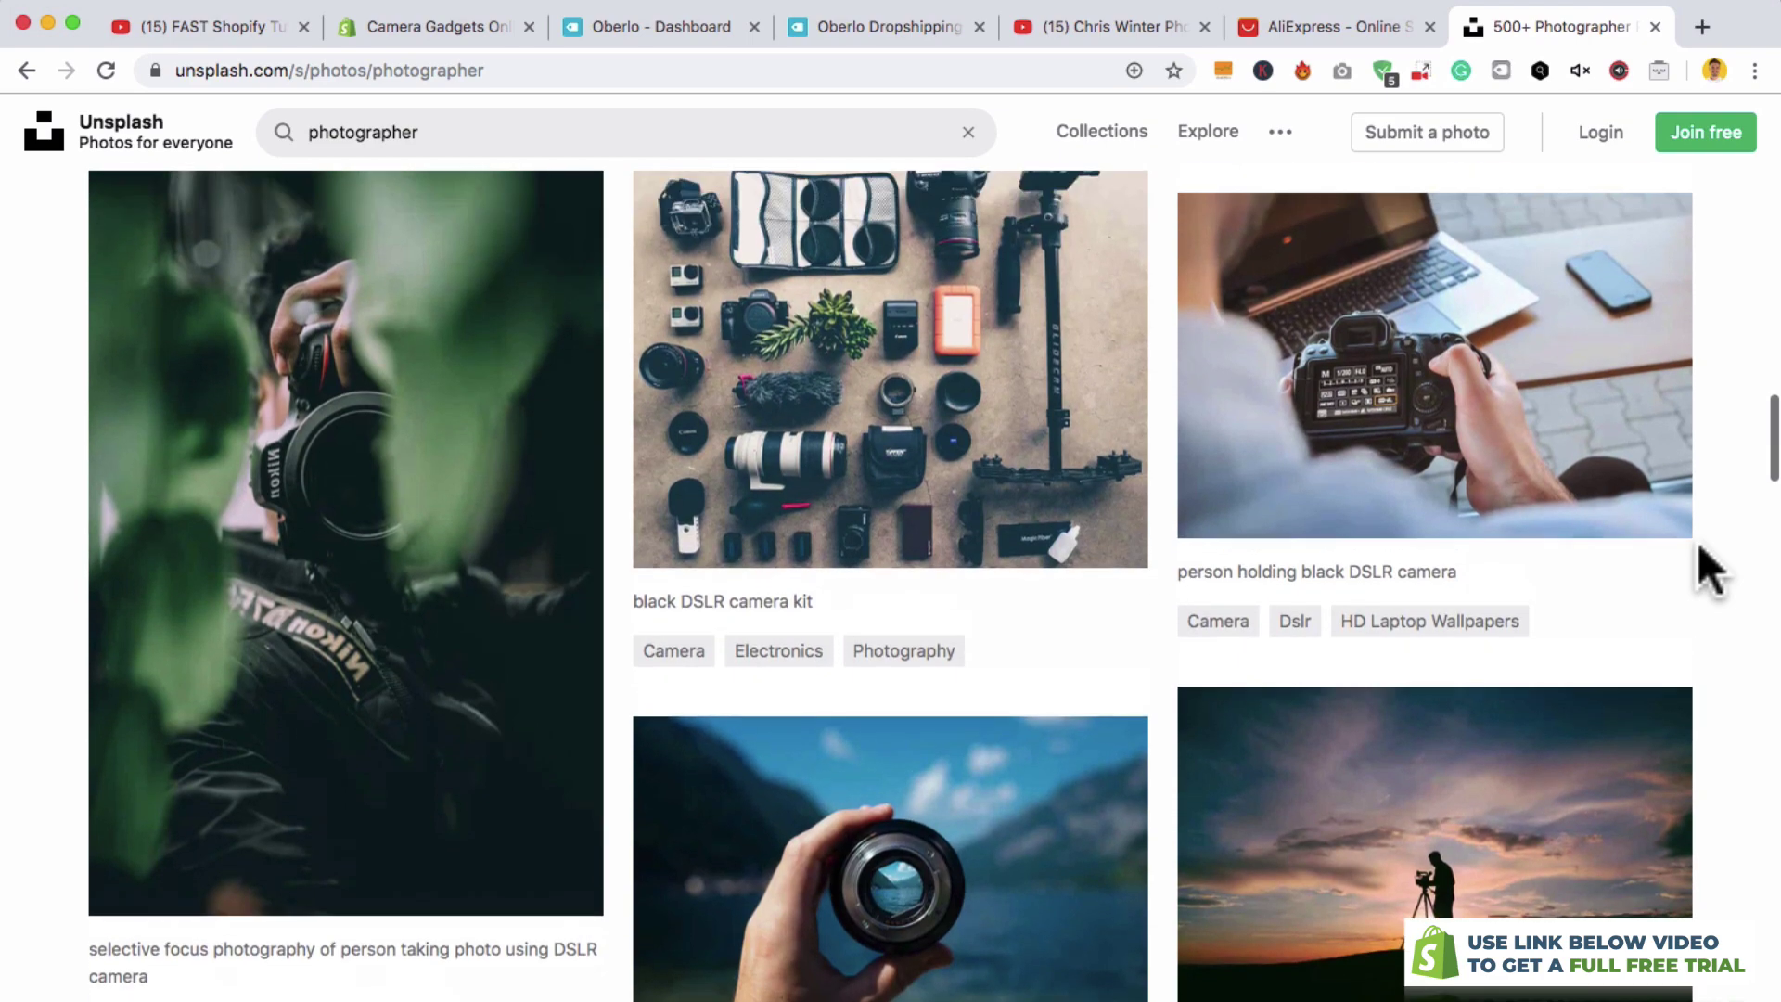
scroll(1697, 543, "down", 13)
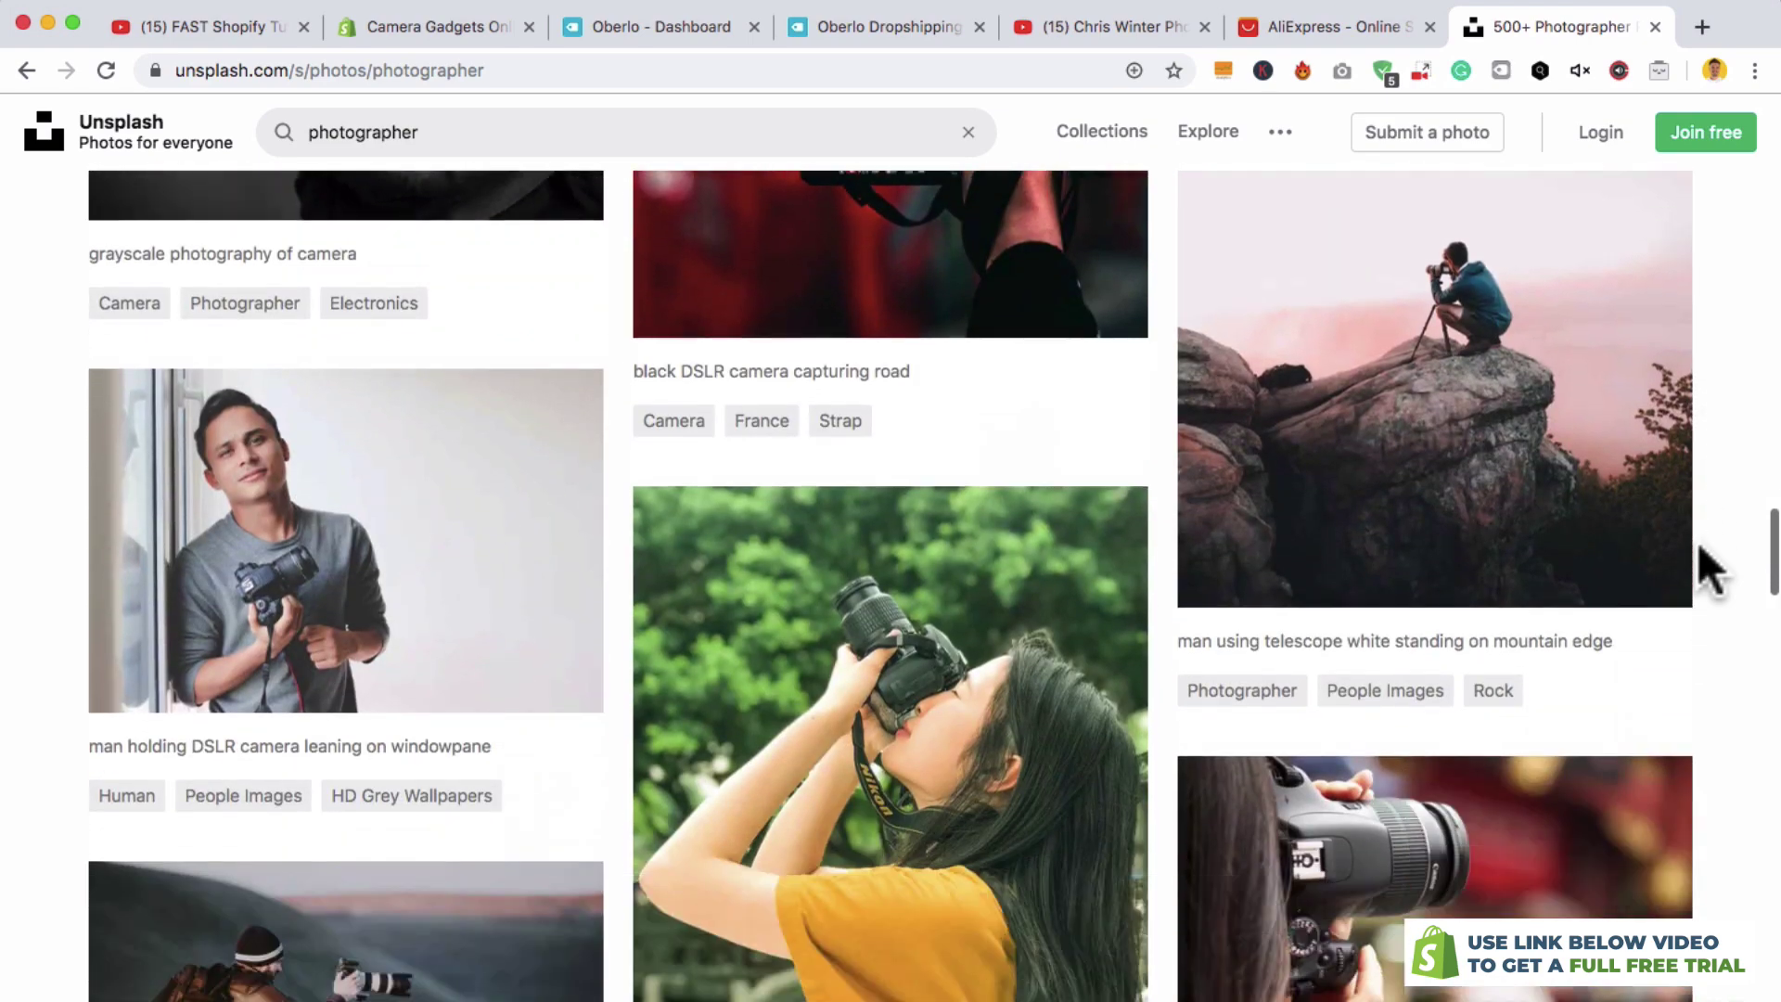
scroll(1769, 604, "up", 2)
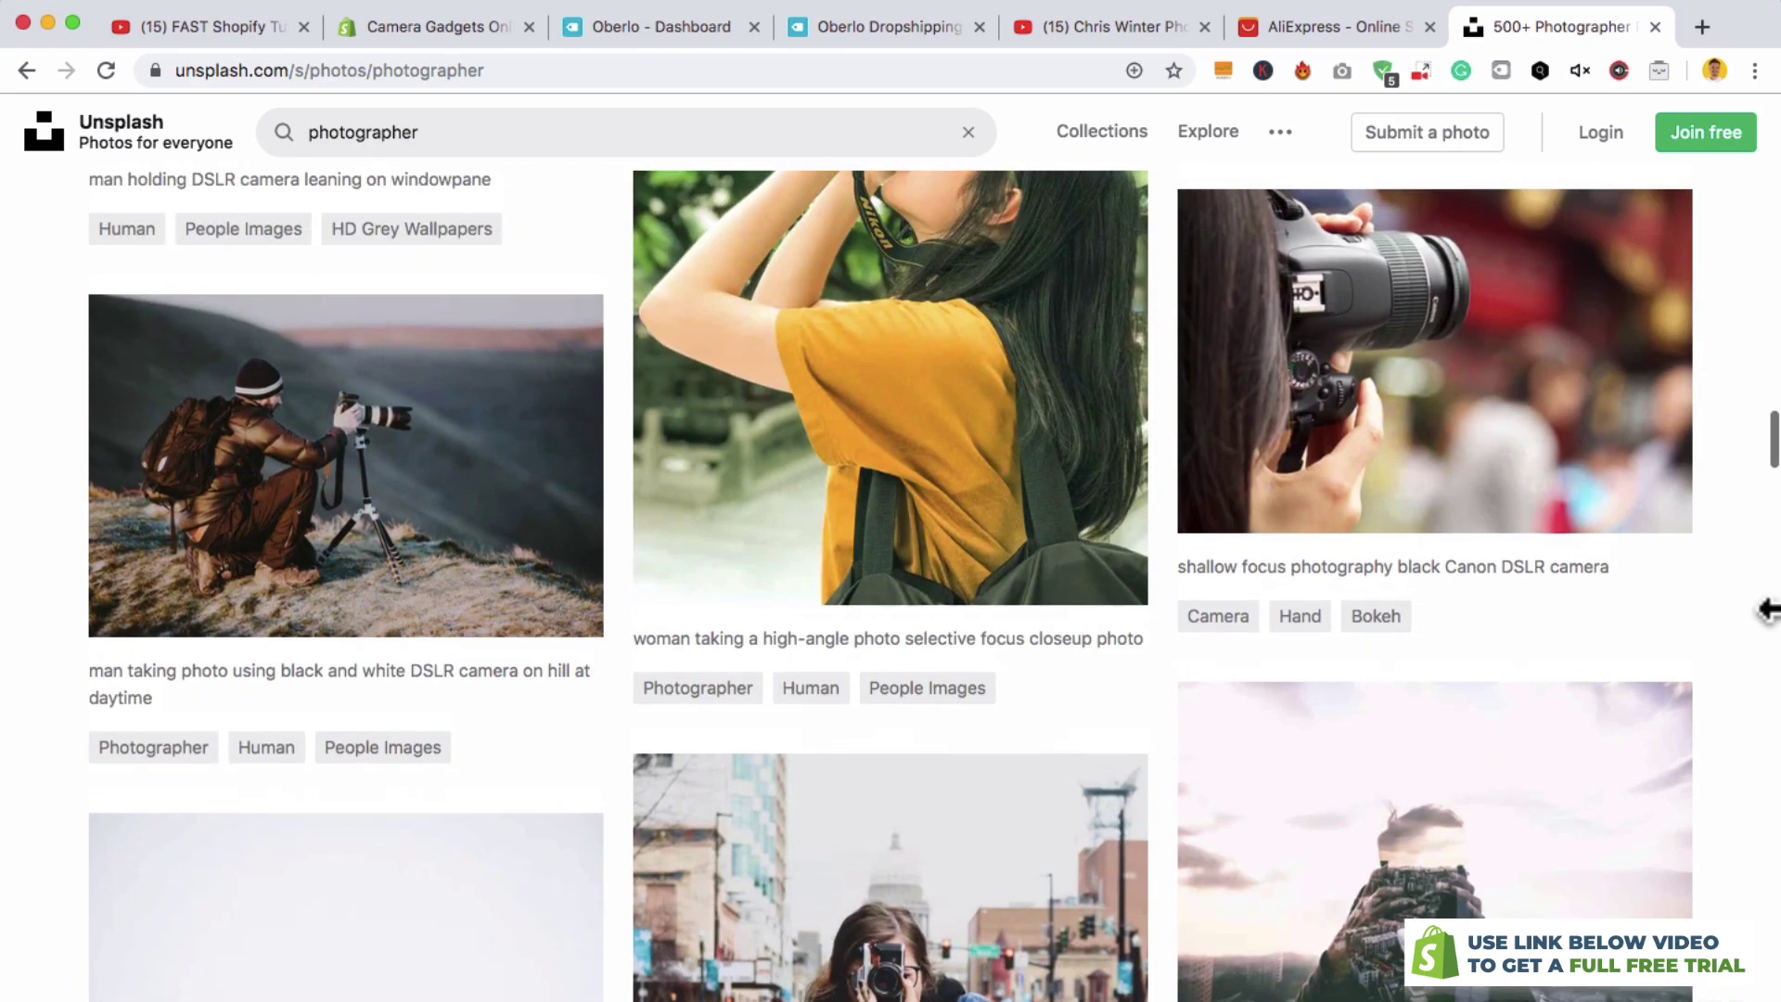
left_click(480, 543)
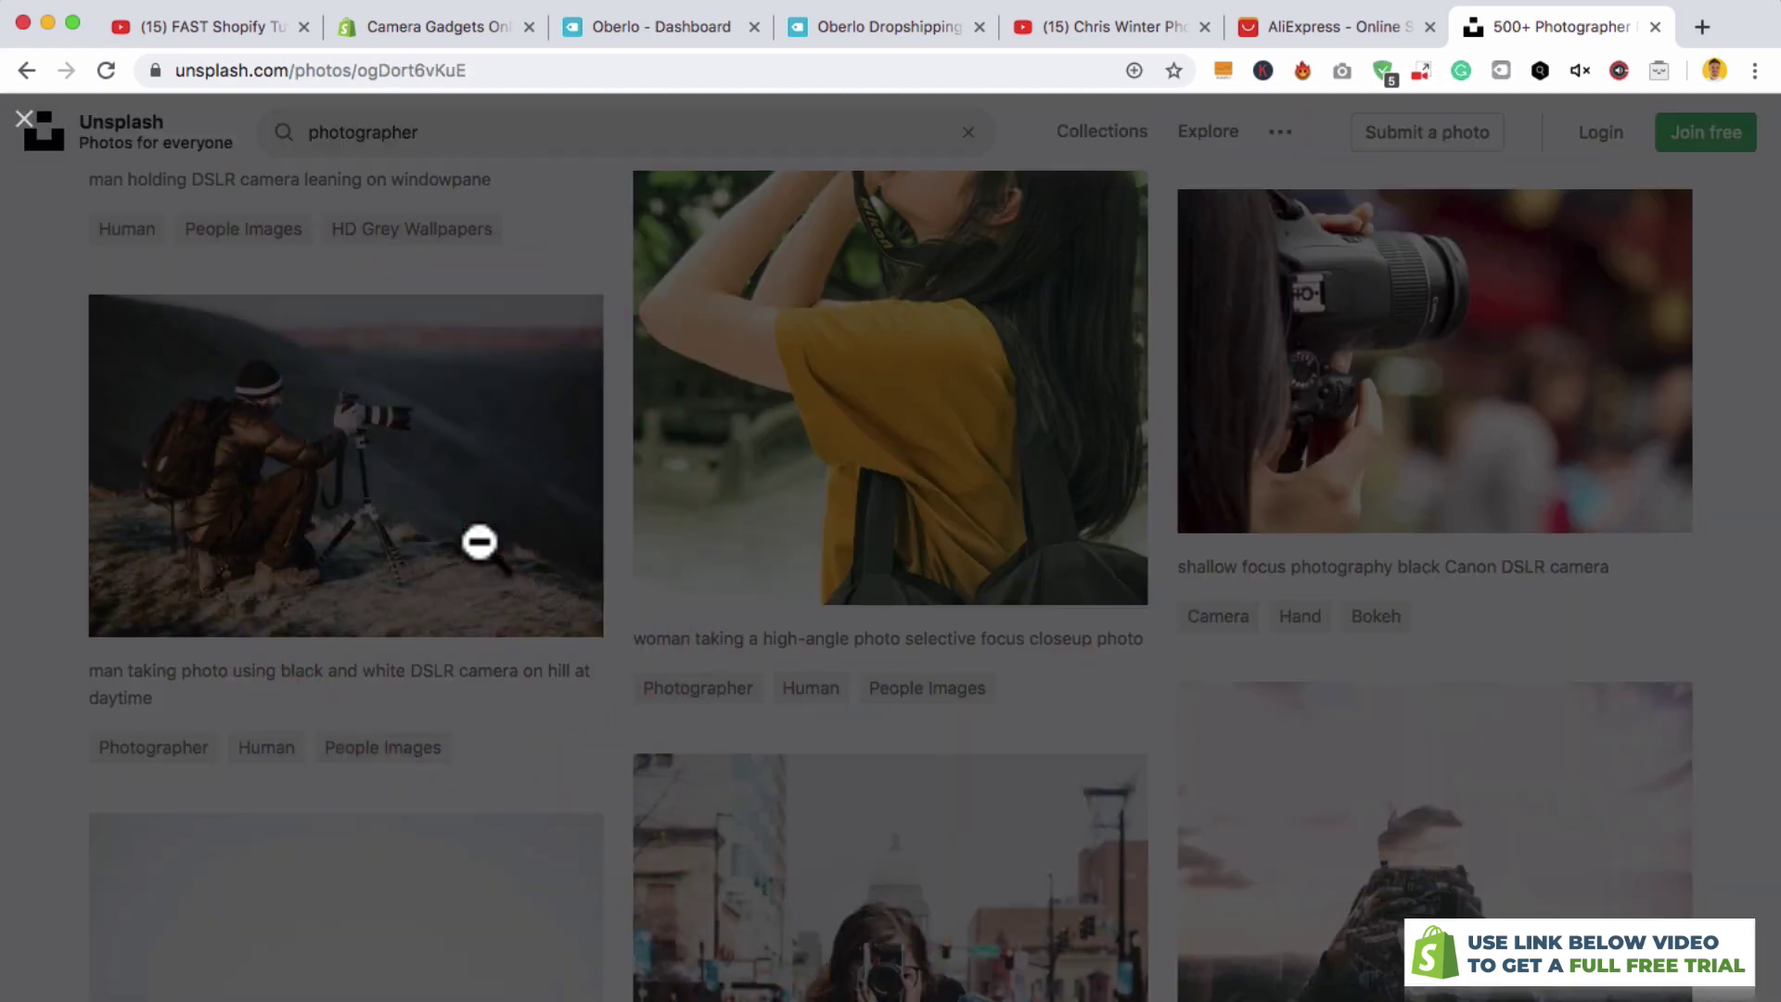
left_click(1094, 520)
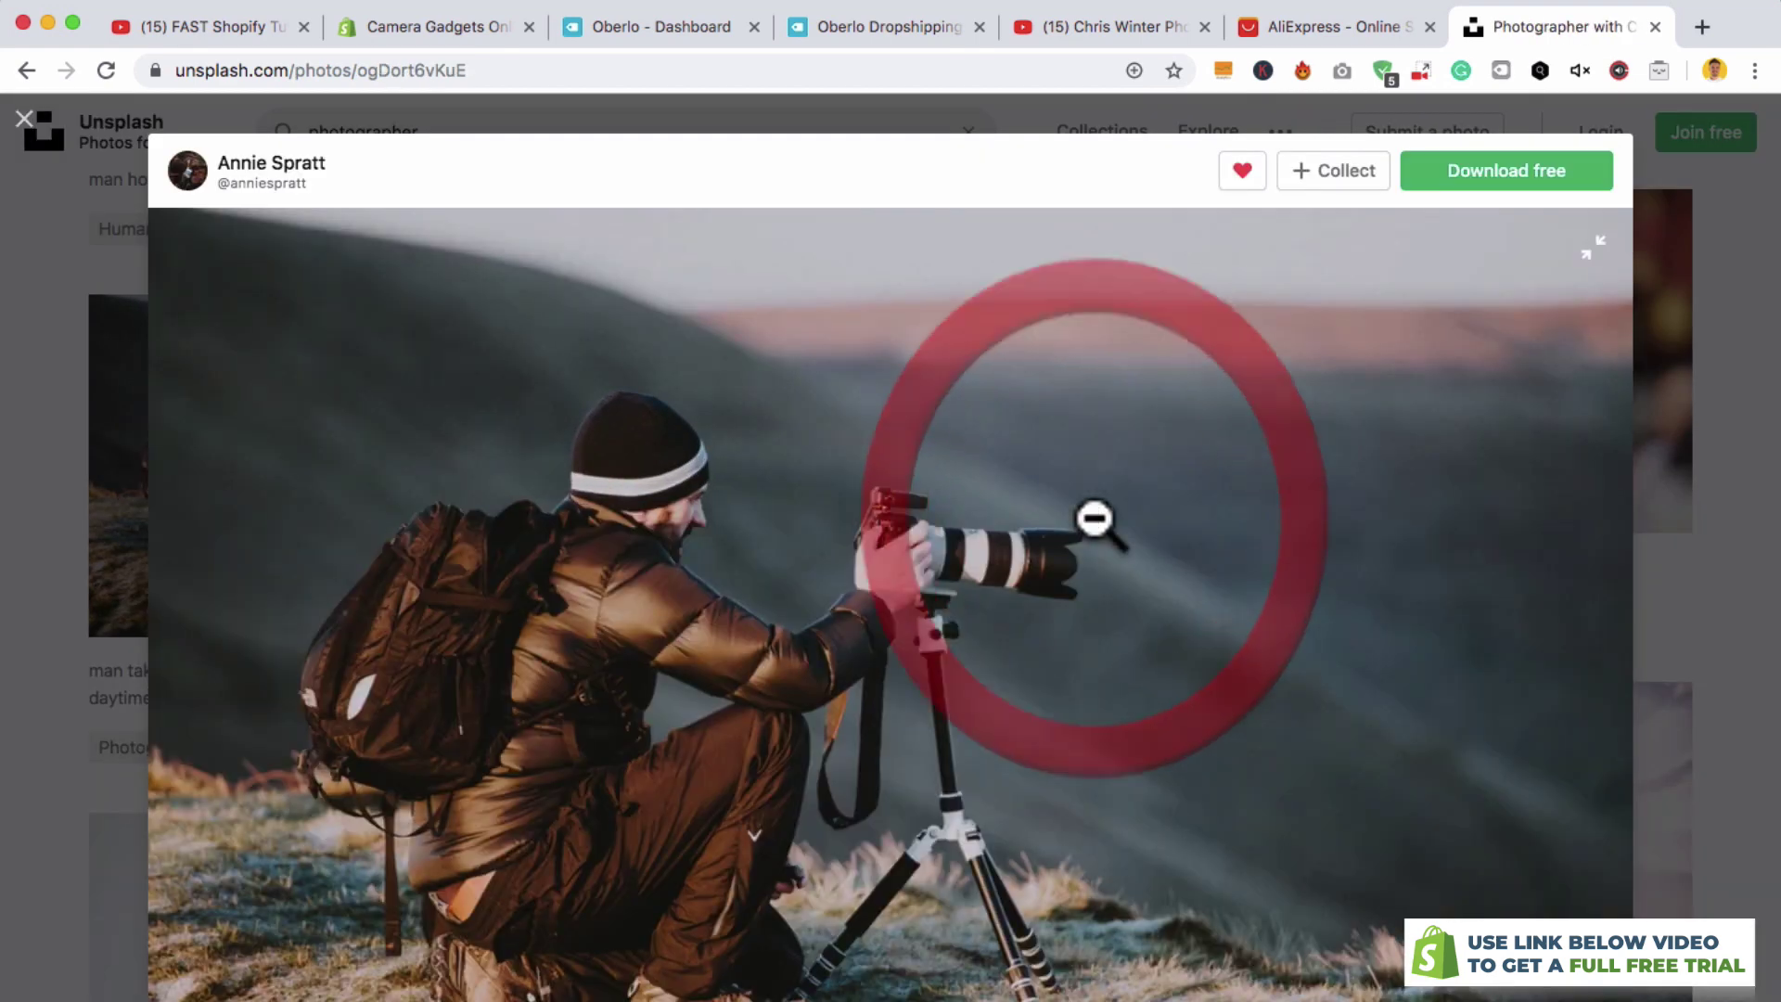
left_click(1514, 181)
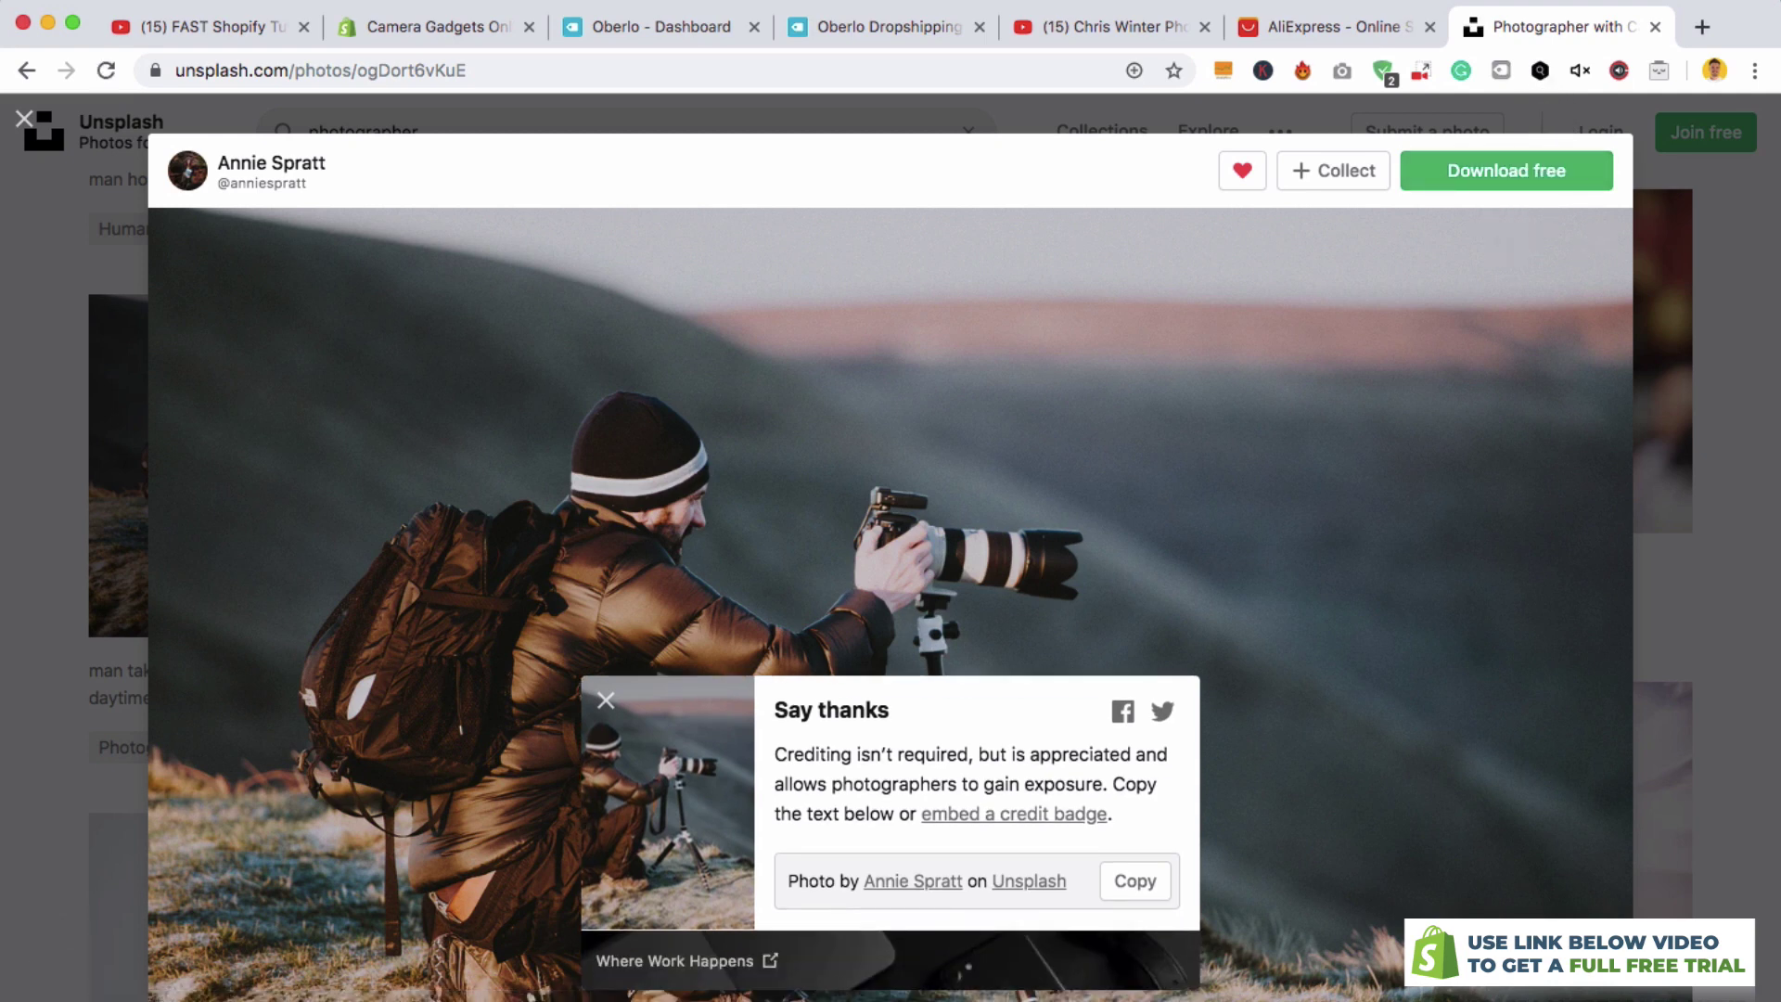
left_click(459, 25)
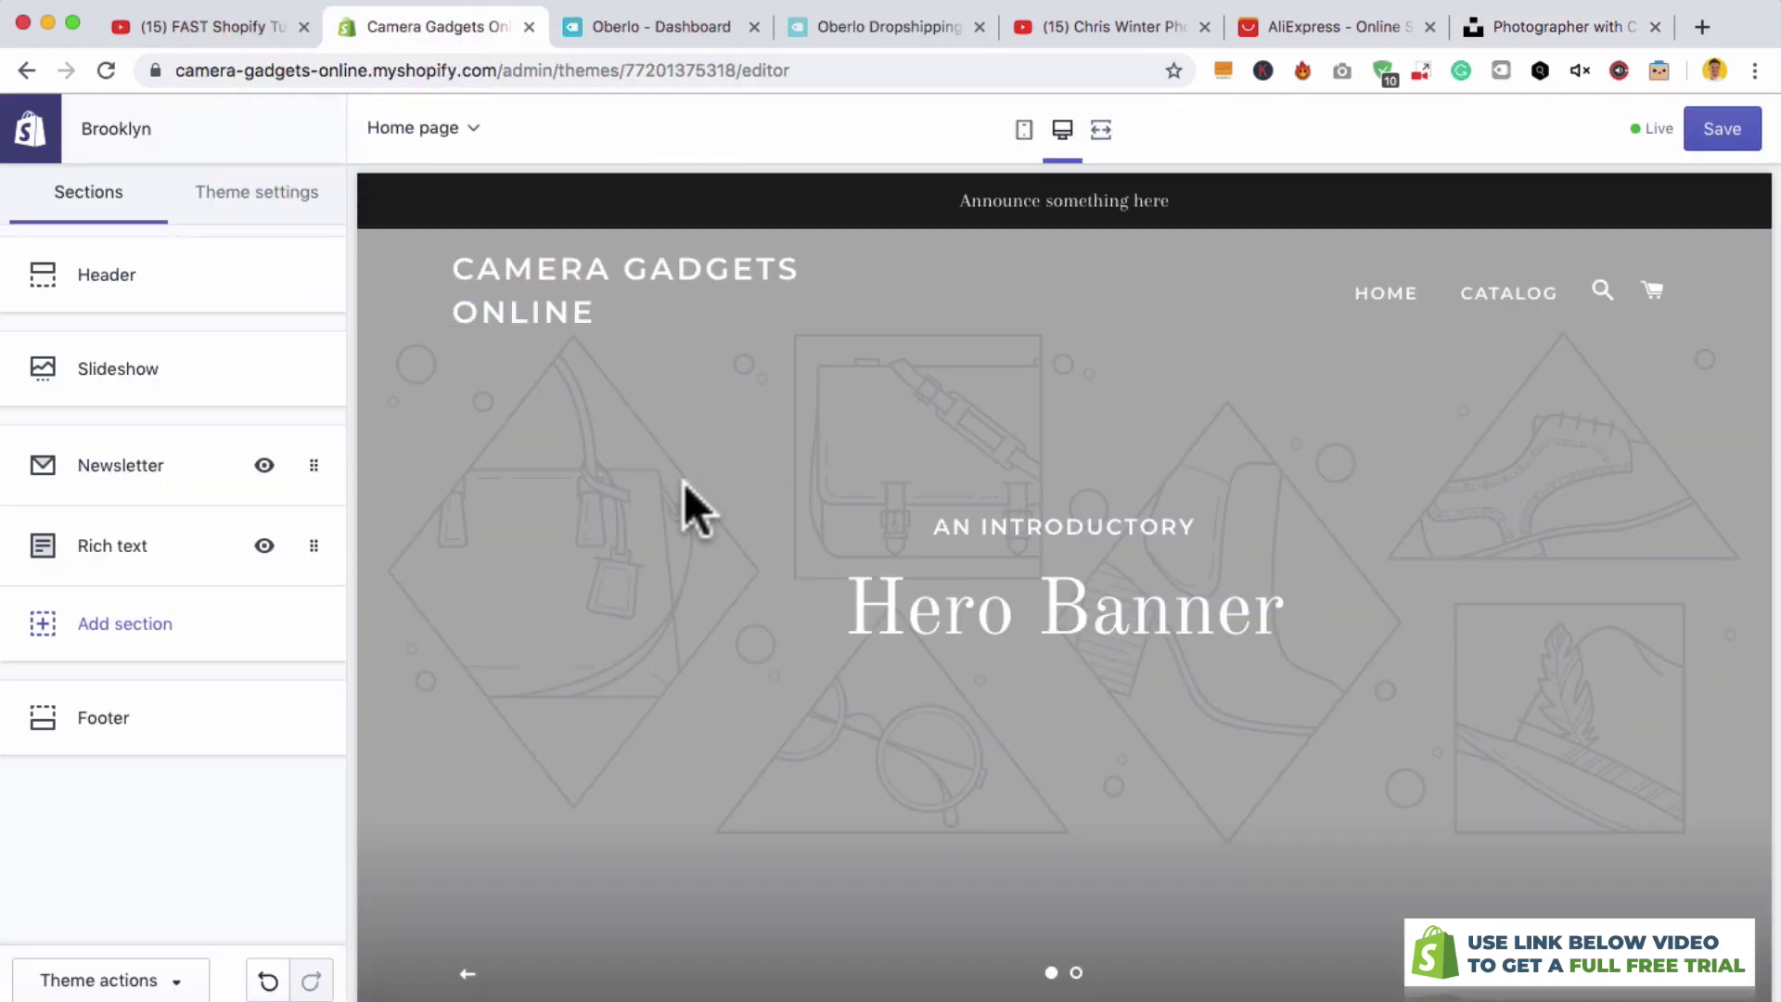
- Upload the tripod photographer photo as the first slideshow slide's image behind the Hero Banner
left_click(213, 373)
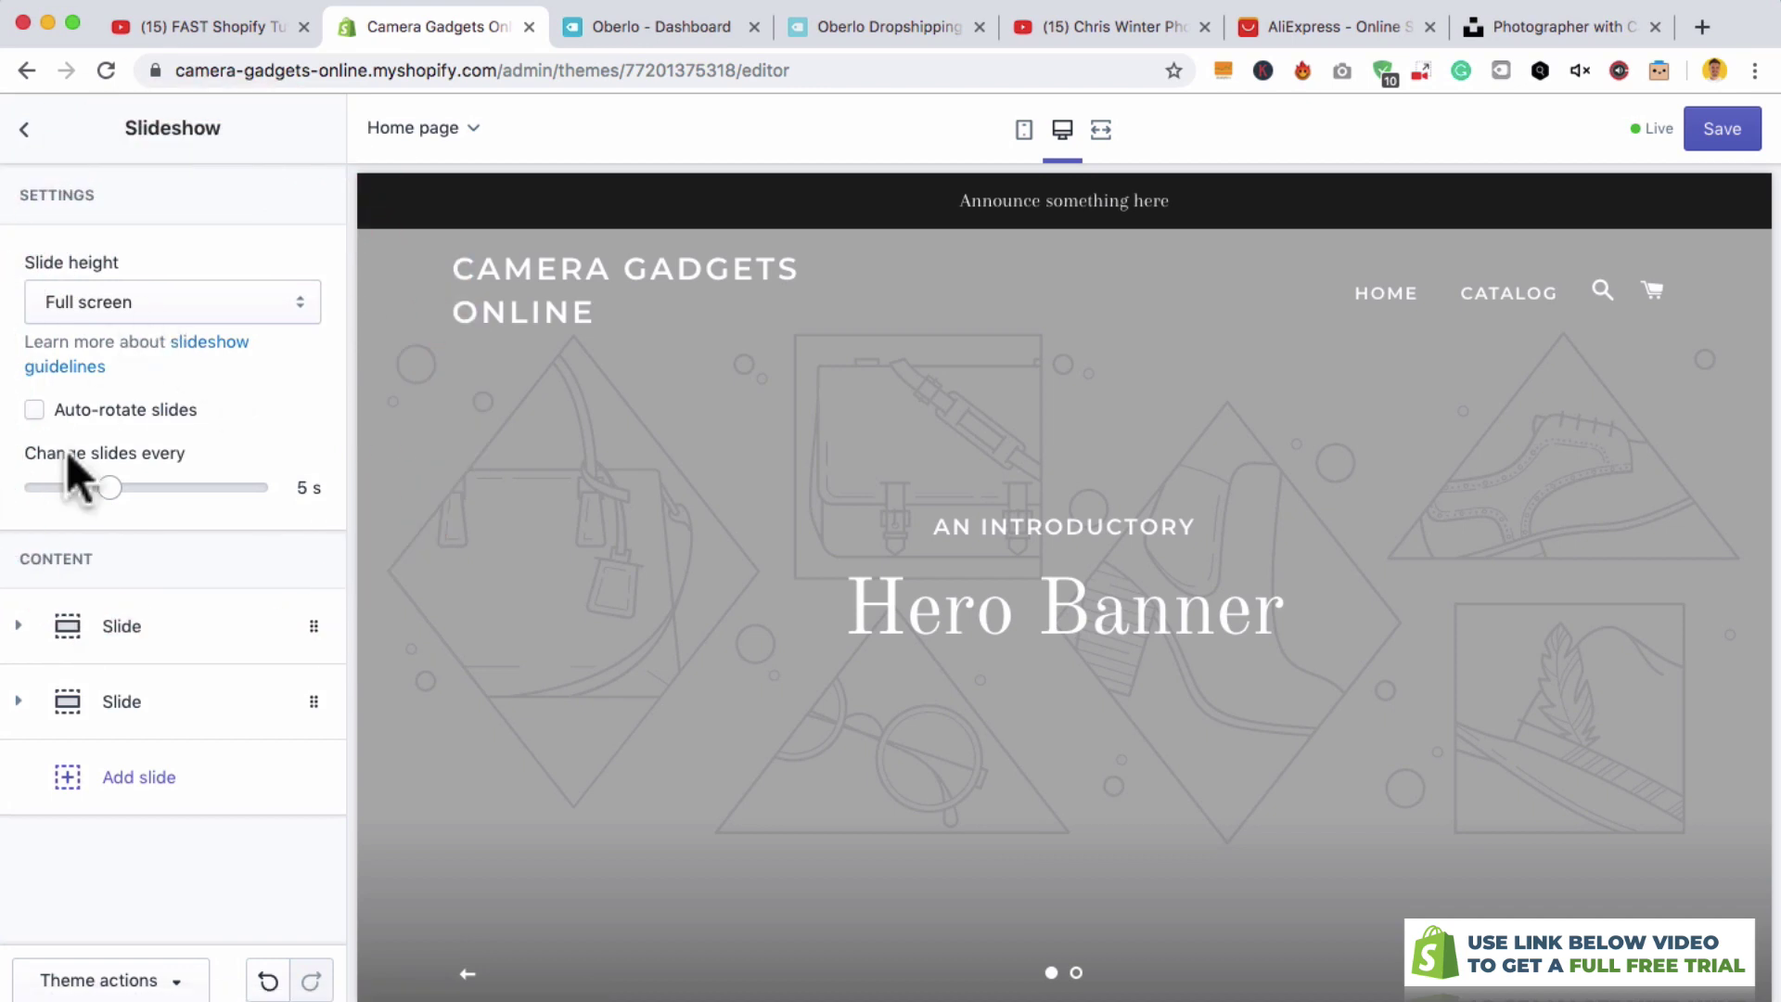
left_click(32, 626)
scroll(167, 668, "down", 2)
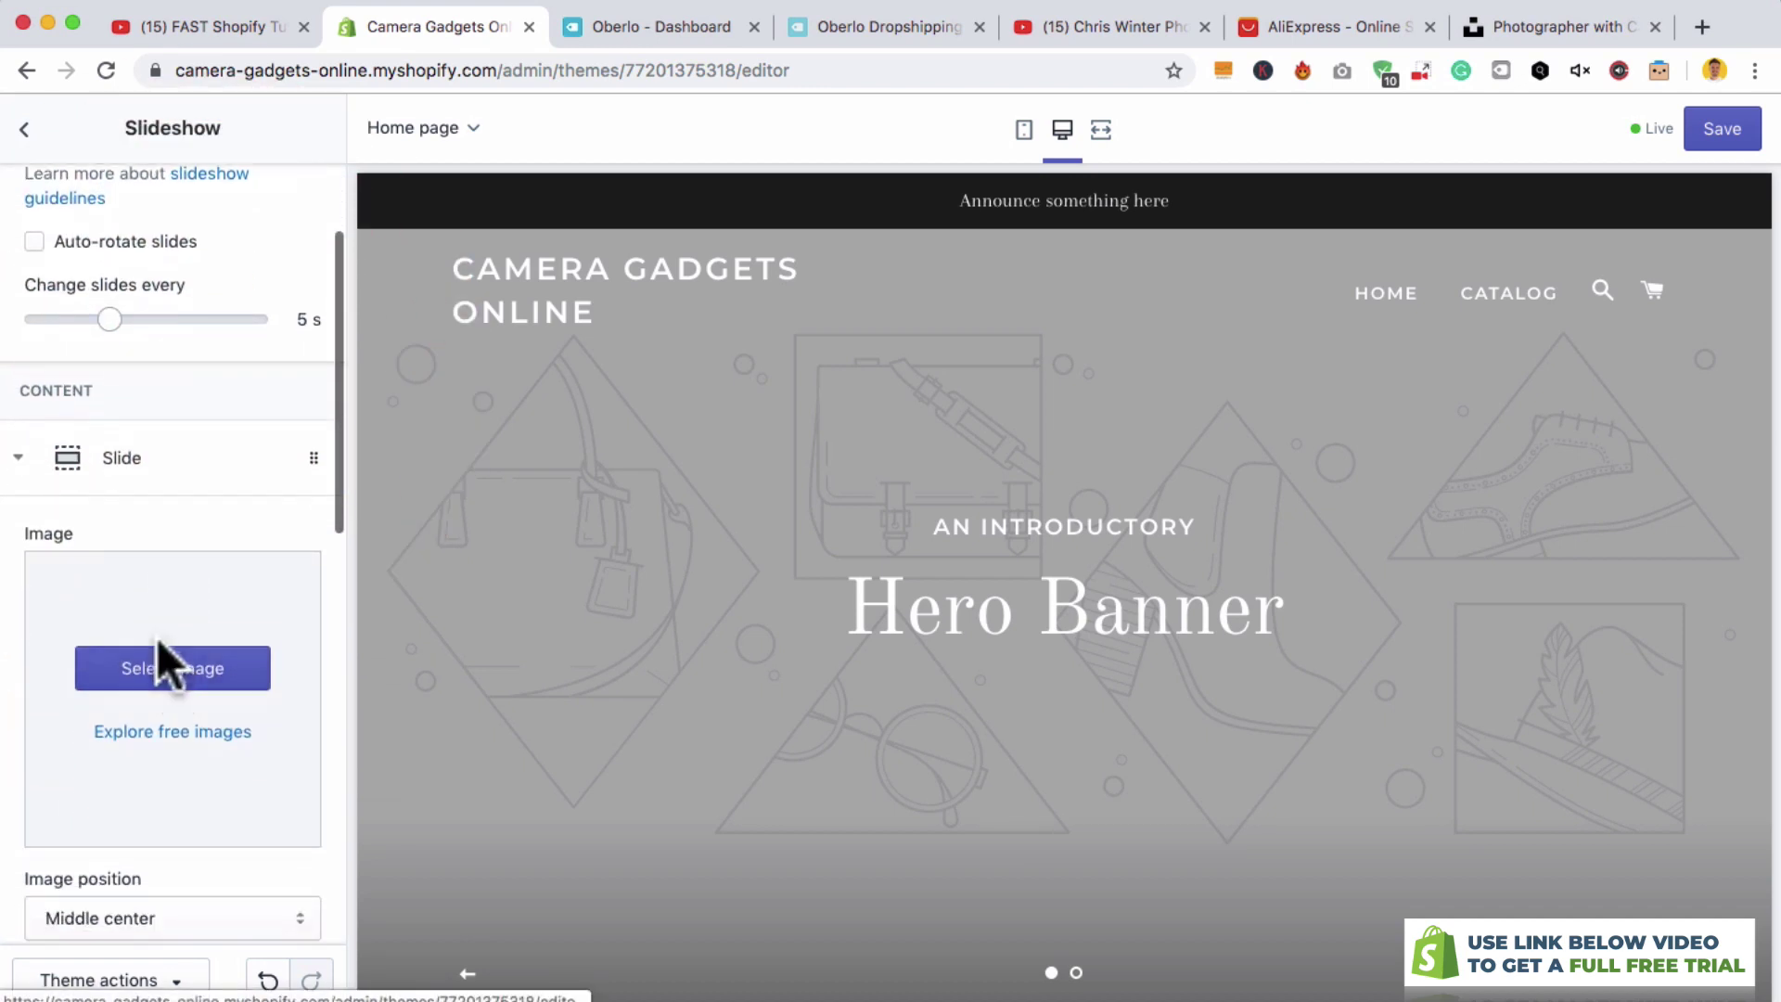
left_click(151, 663)
left_click(137, 505)
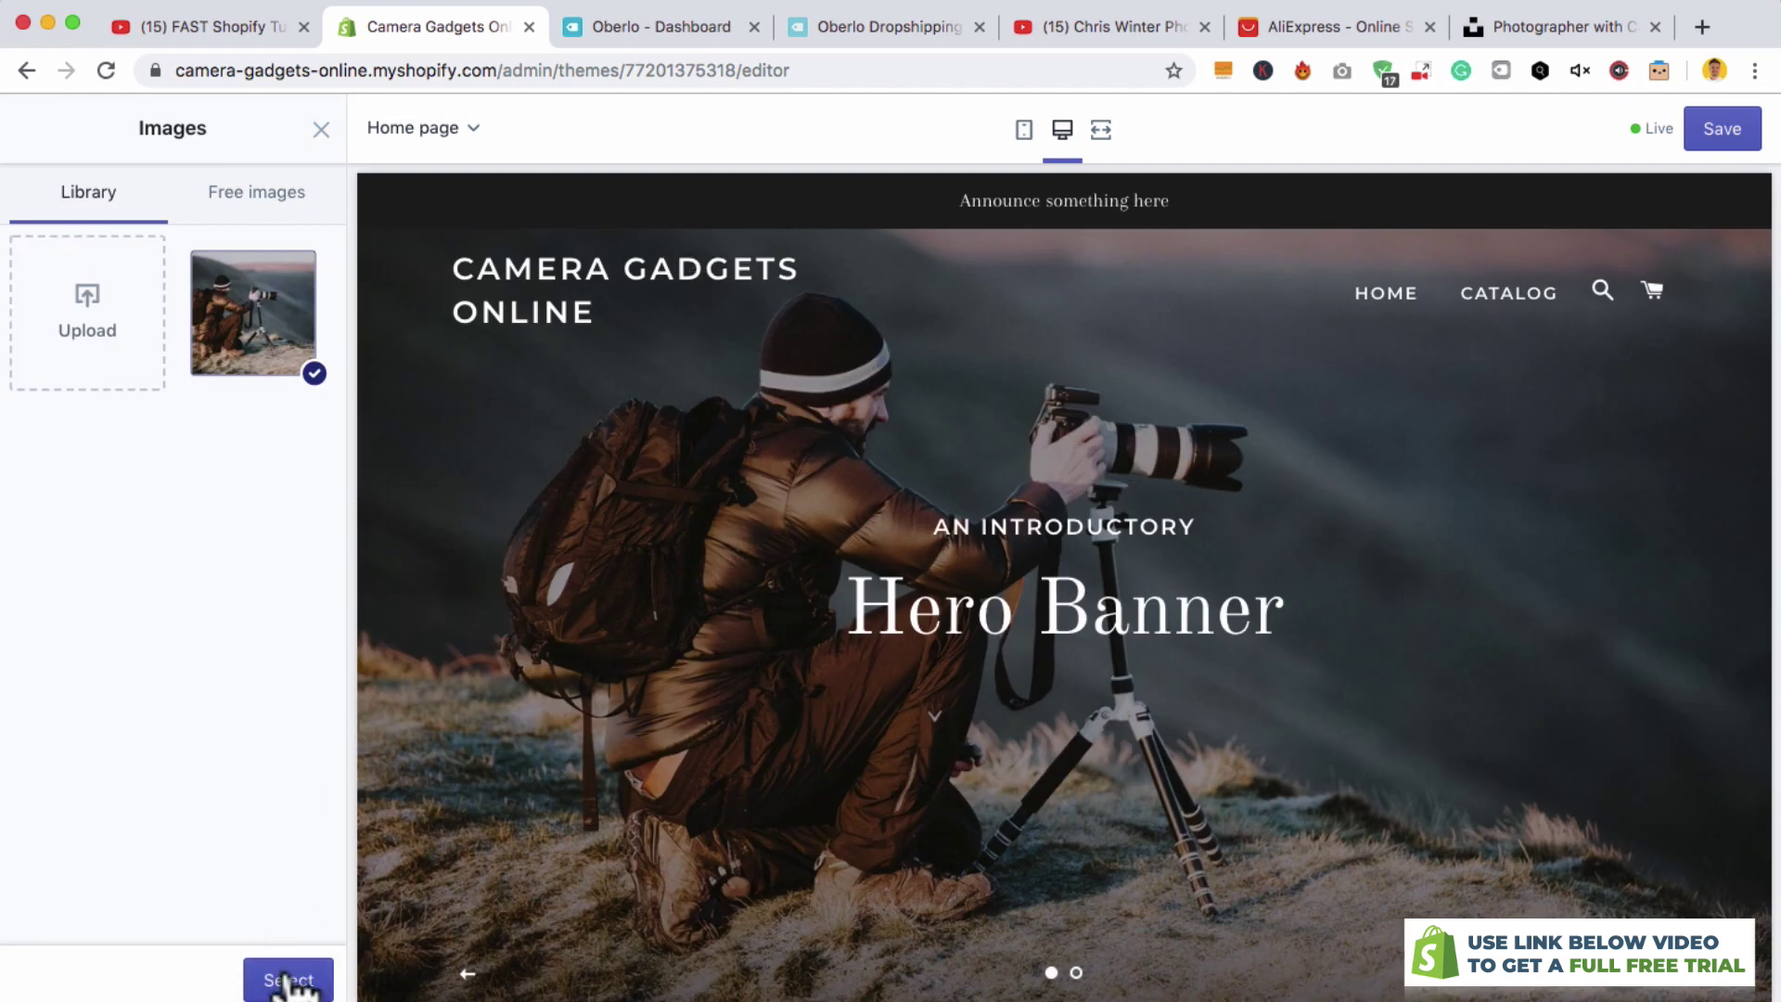
left_click(289, 982)
scroll(250, 763, "down", 3)
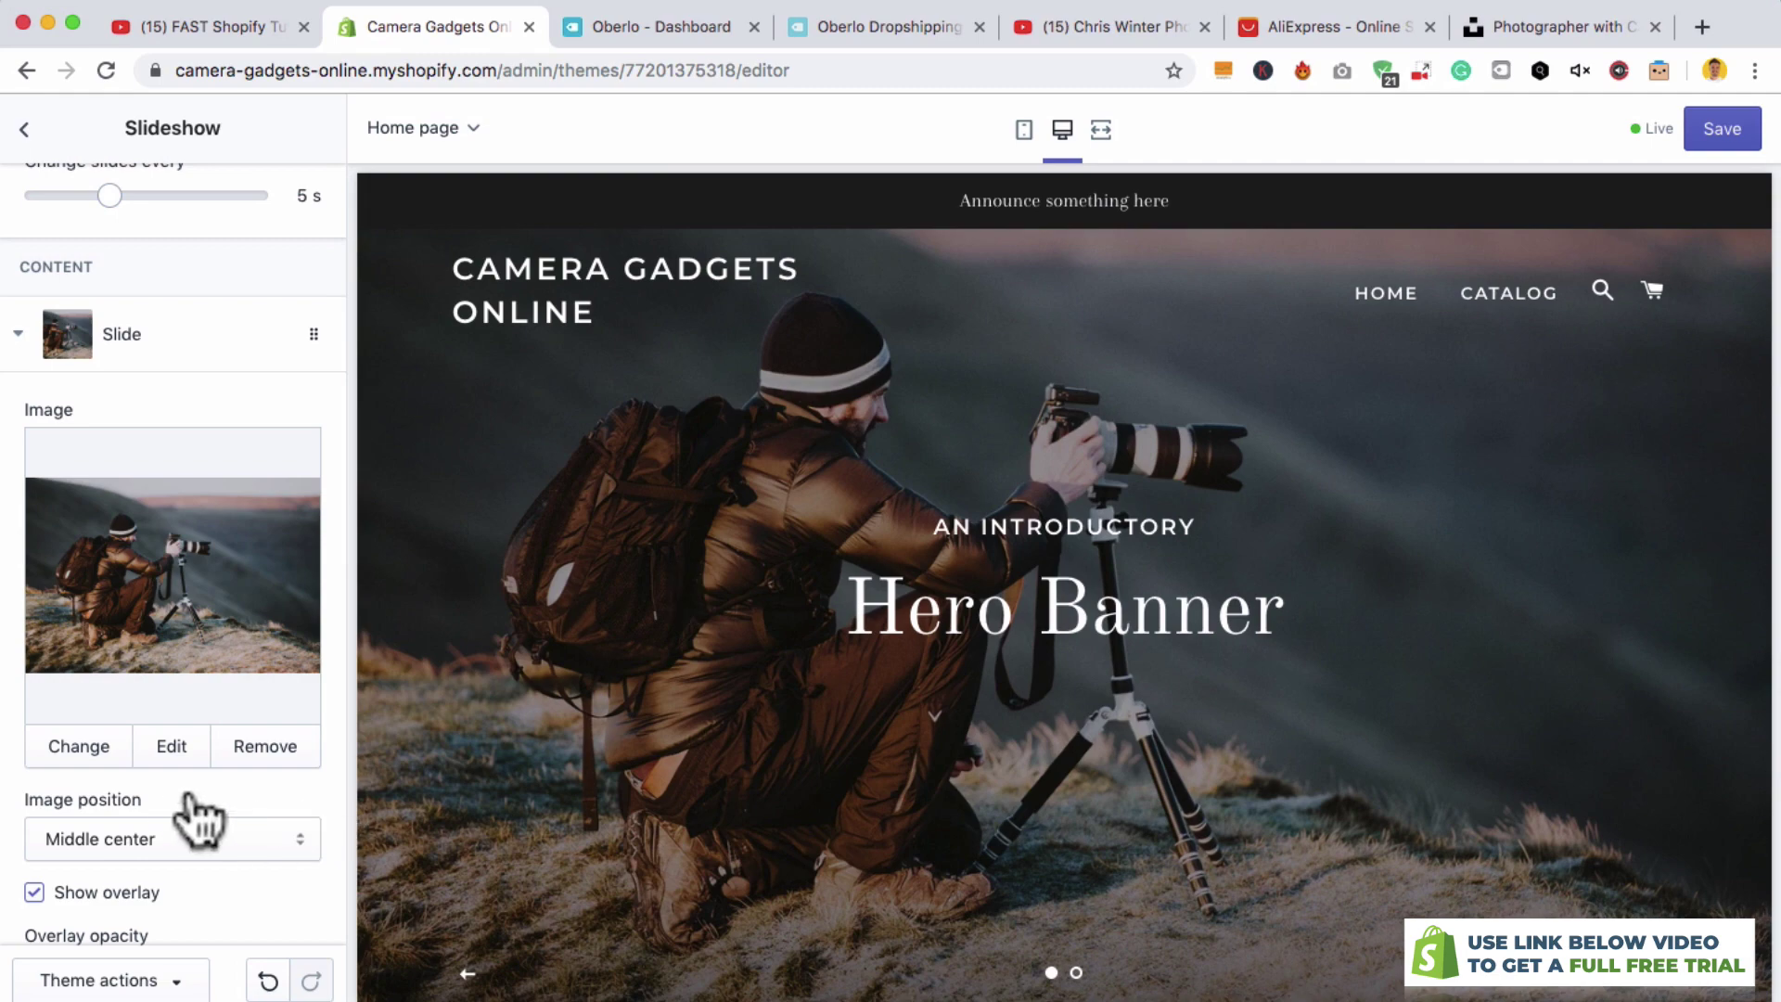
scroll(228, 829, "down", 10)
- Replace the first slide's heading with the pasted store name and add subheading 'Welcome to'
left_click(135, 751)
triple_click(135, 747)
type("Camera Gadgets Online")
key("Tab")
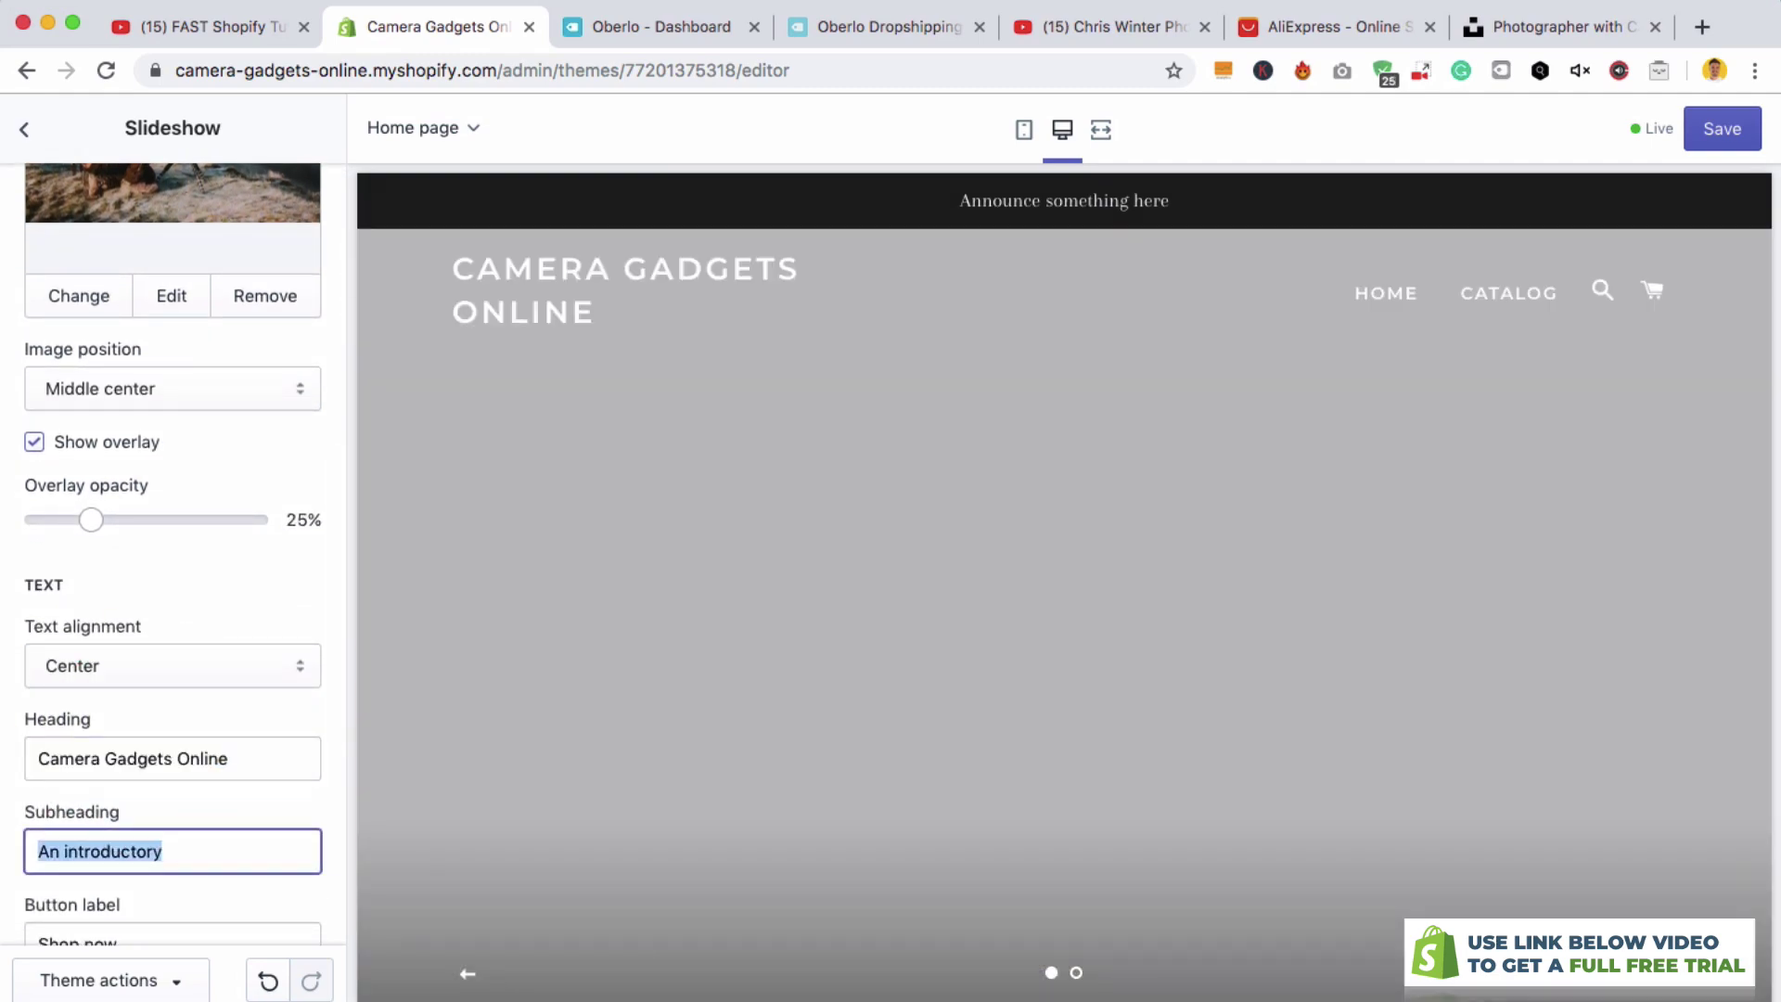
type("Welcome to")
- Label the slide button 'See our camera gadgets' and link it to #
scroll(152, 742, "down", 3)
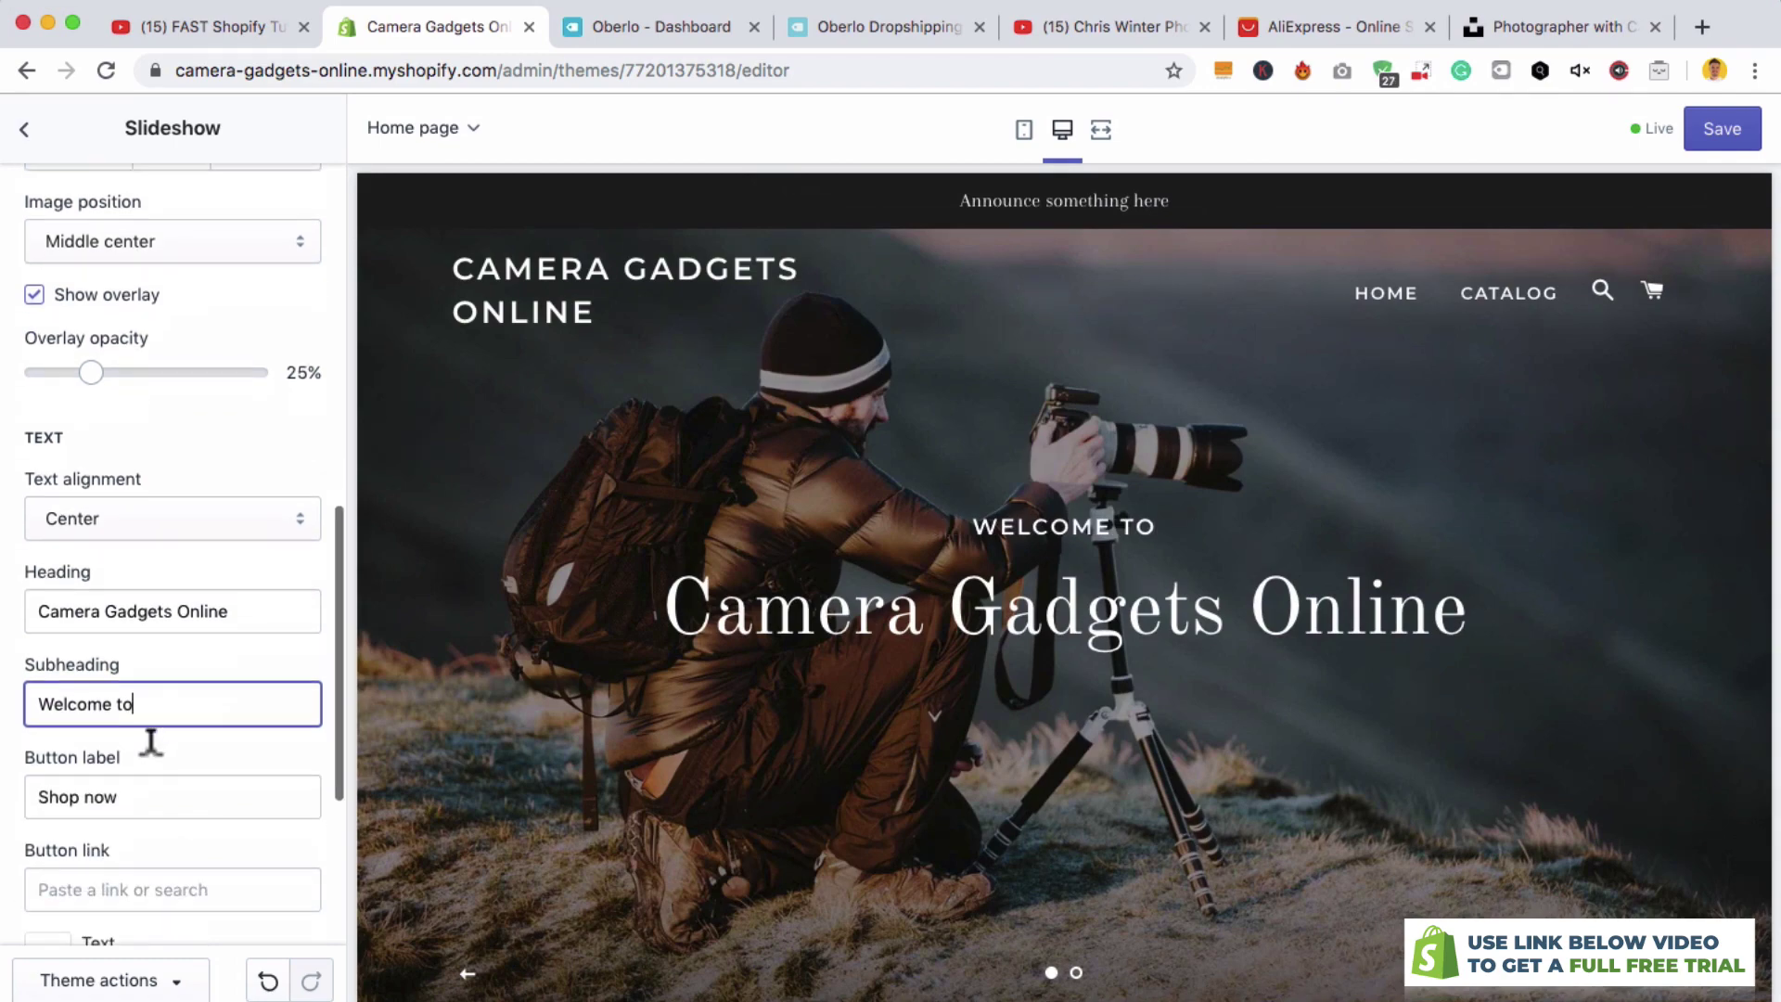
double_click(138, 783)
key("Tab")
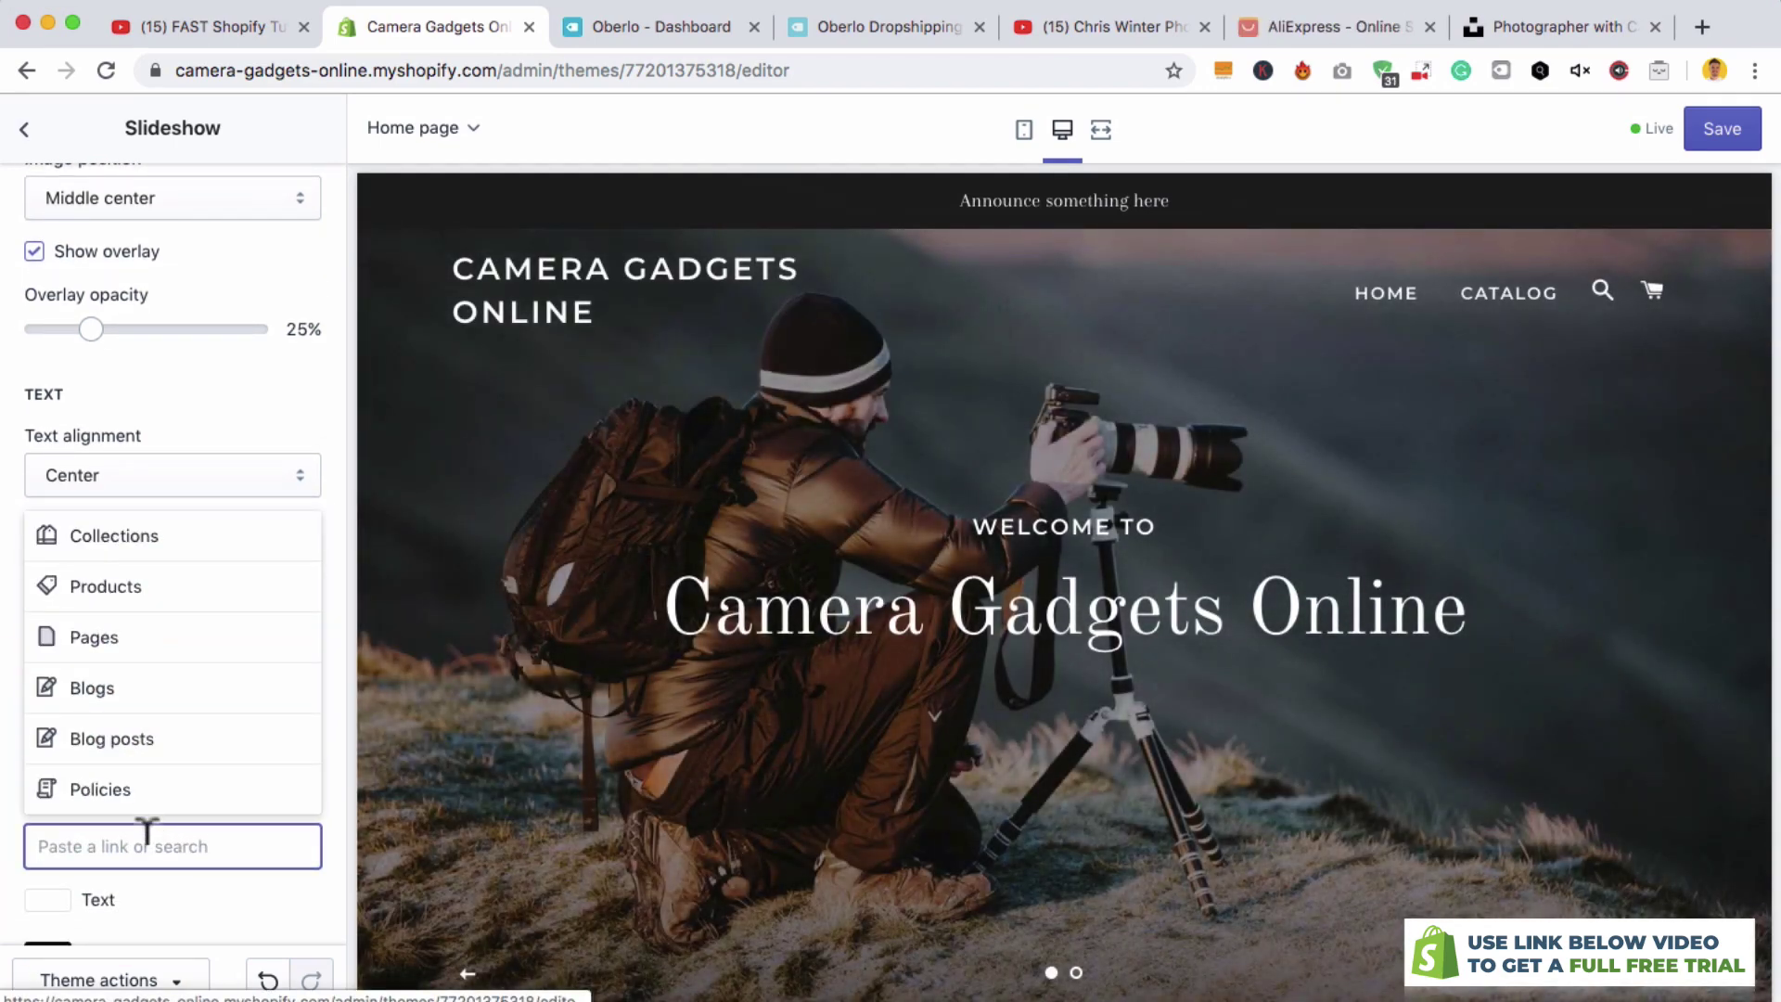
left_click(147, 842)
type("#")
key("Return")
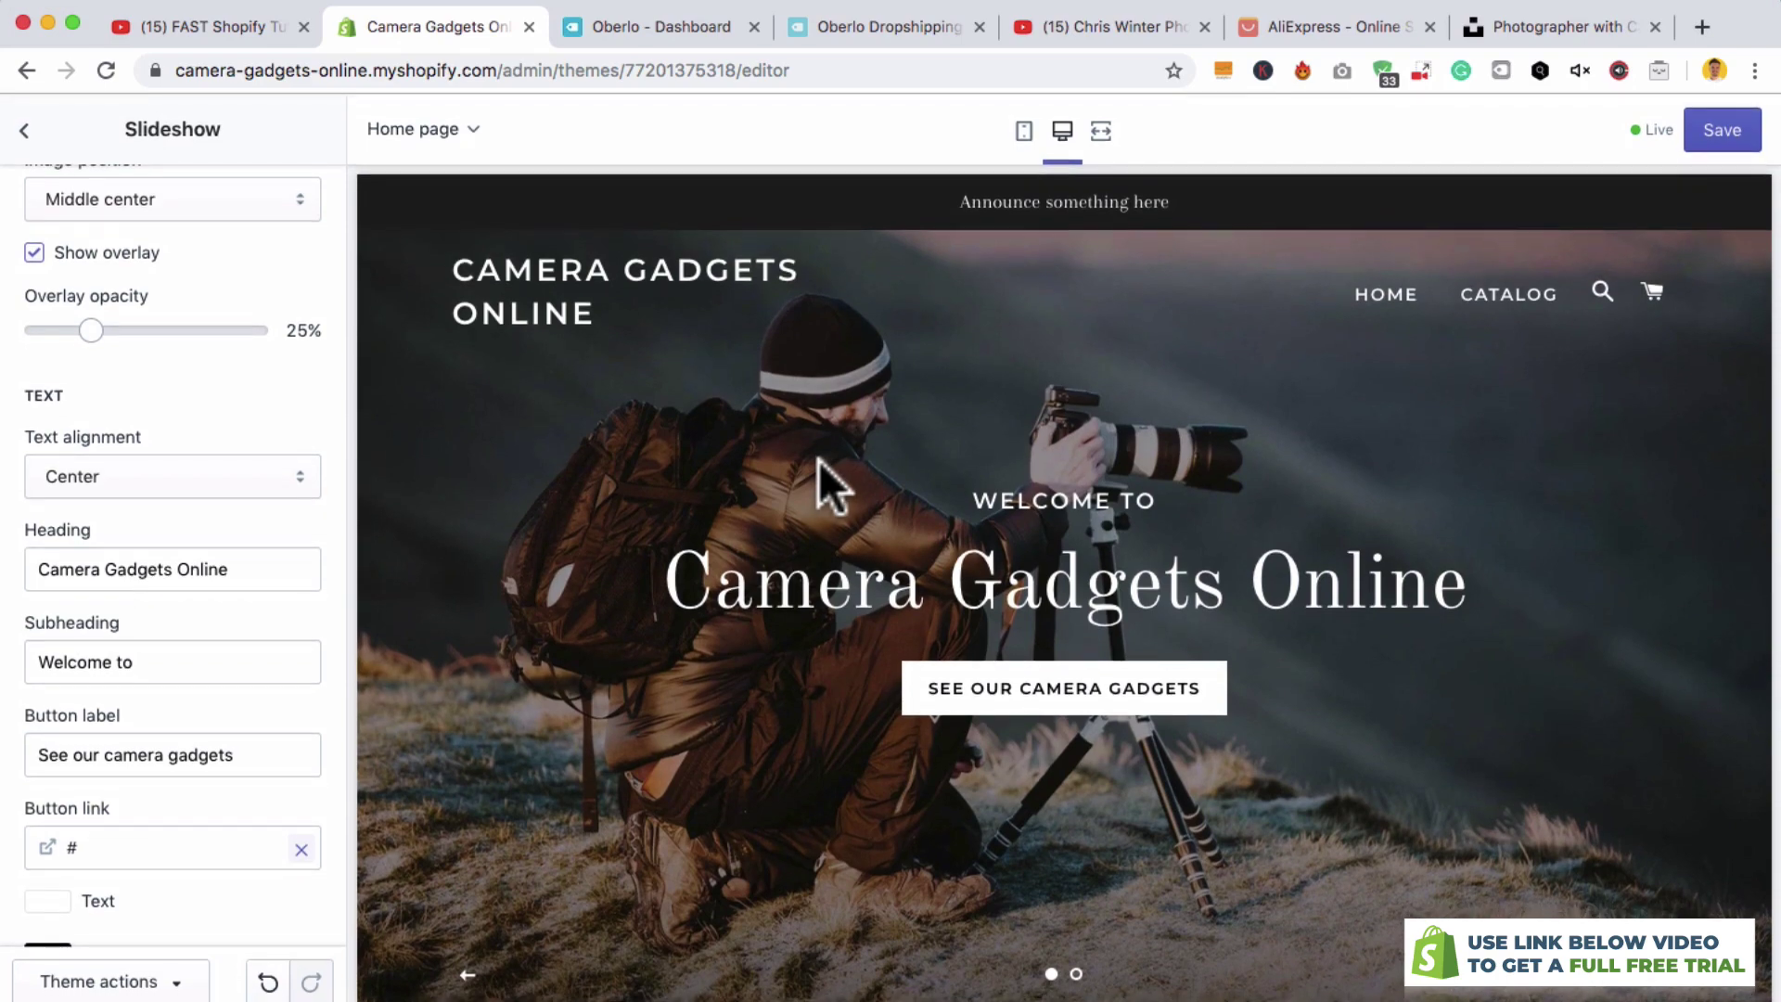
- Remove the second slide from the slideshow
scroll(144, 346, "down", 5)
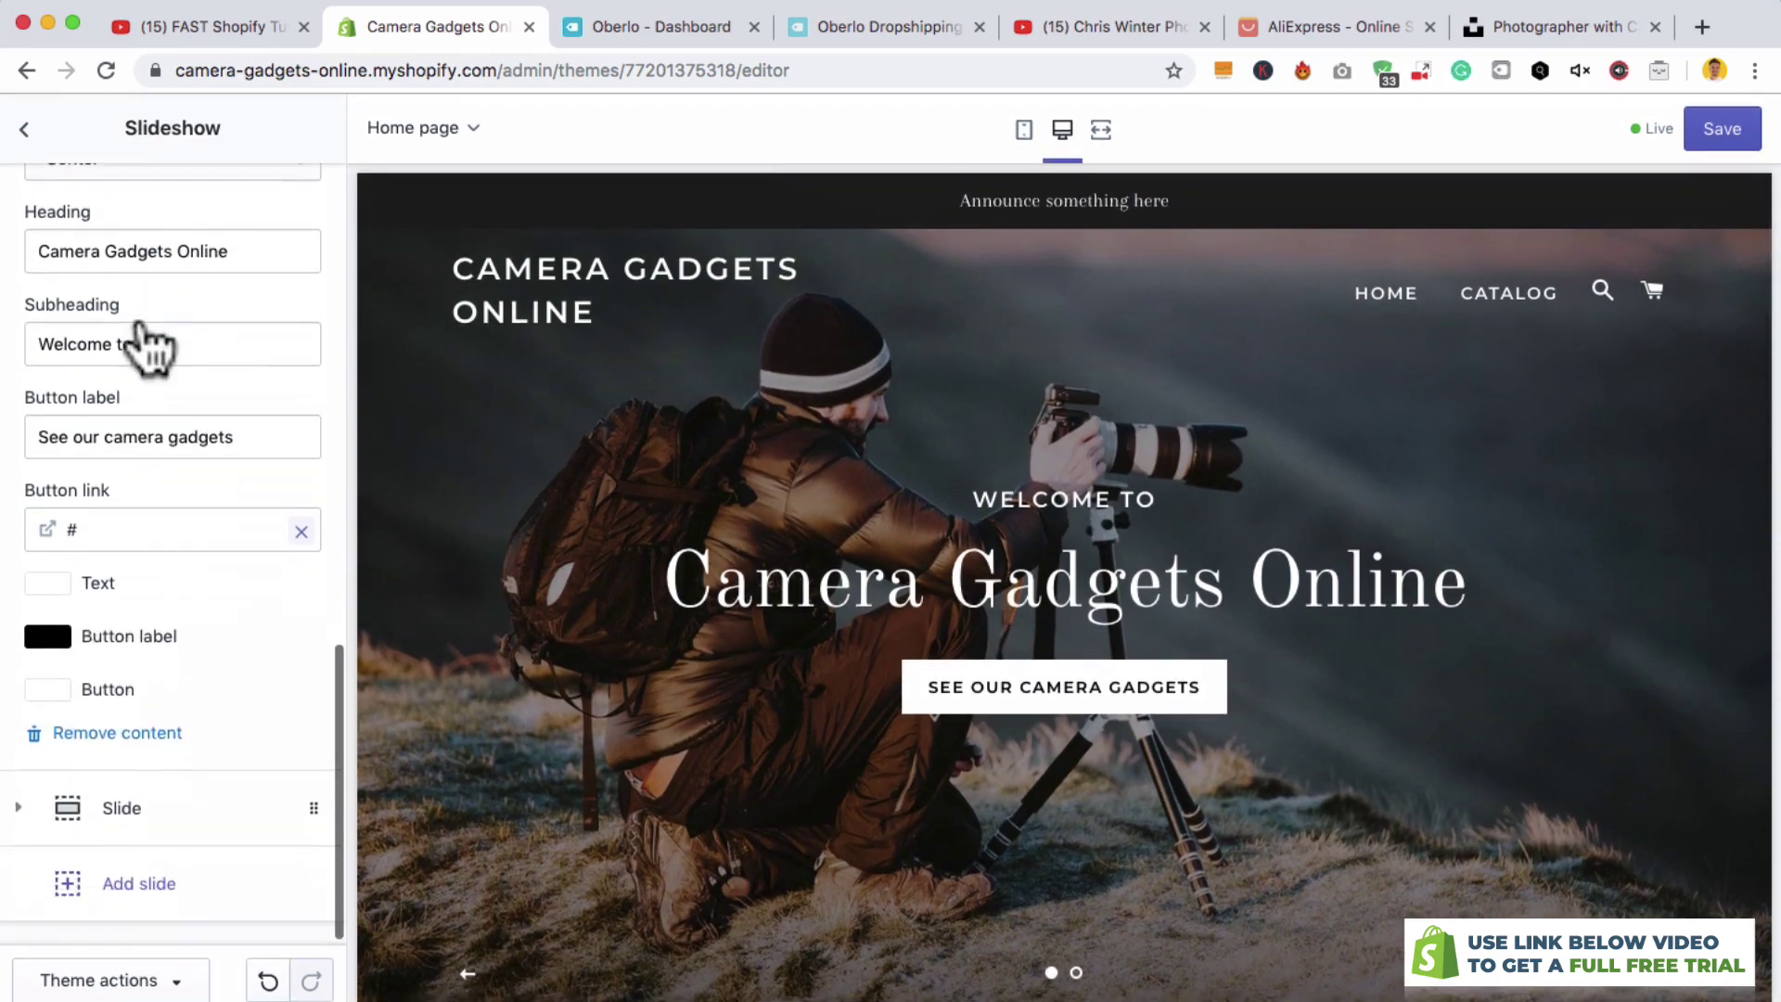
left_click(27, 797)
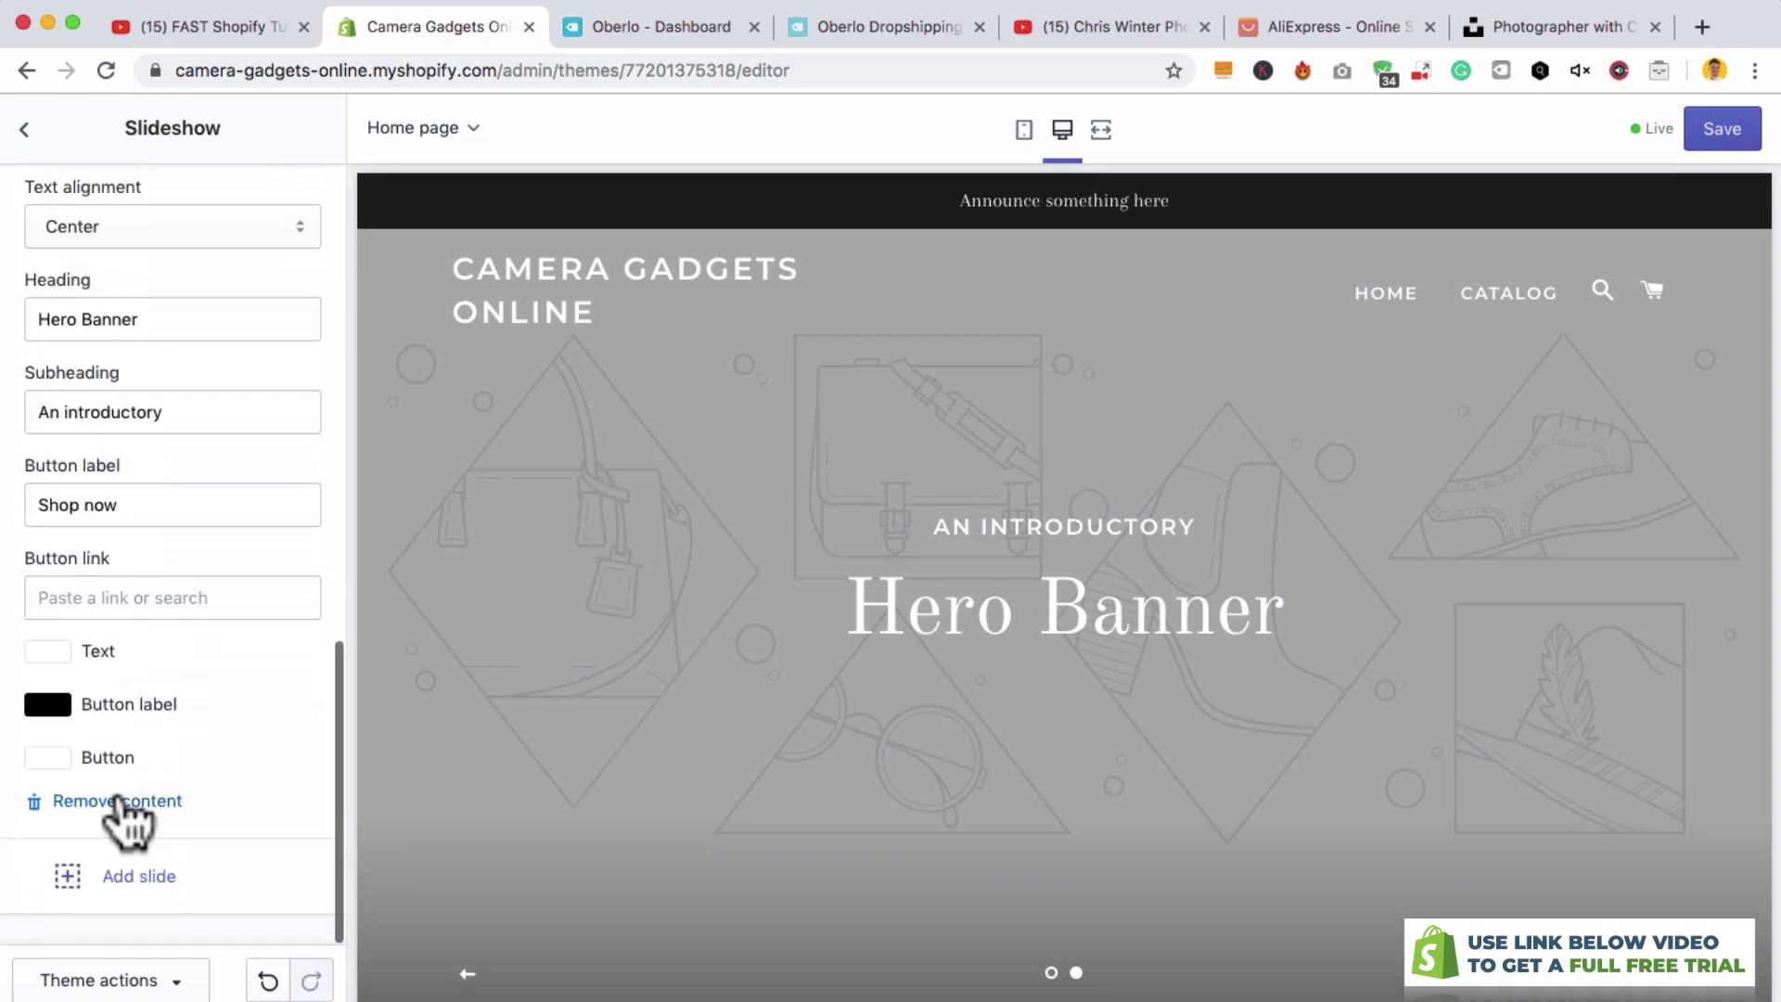
left_click(129, 795)
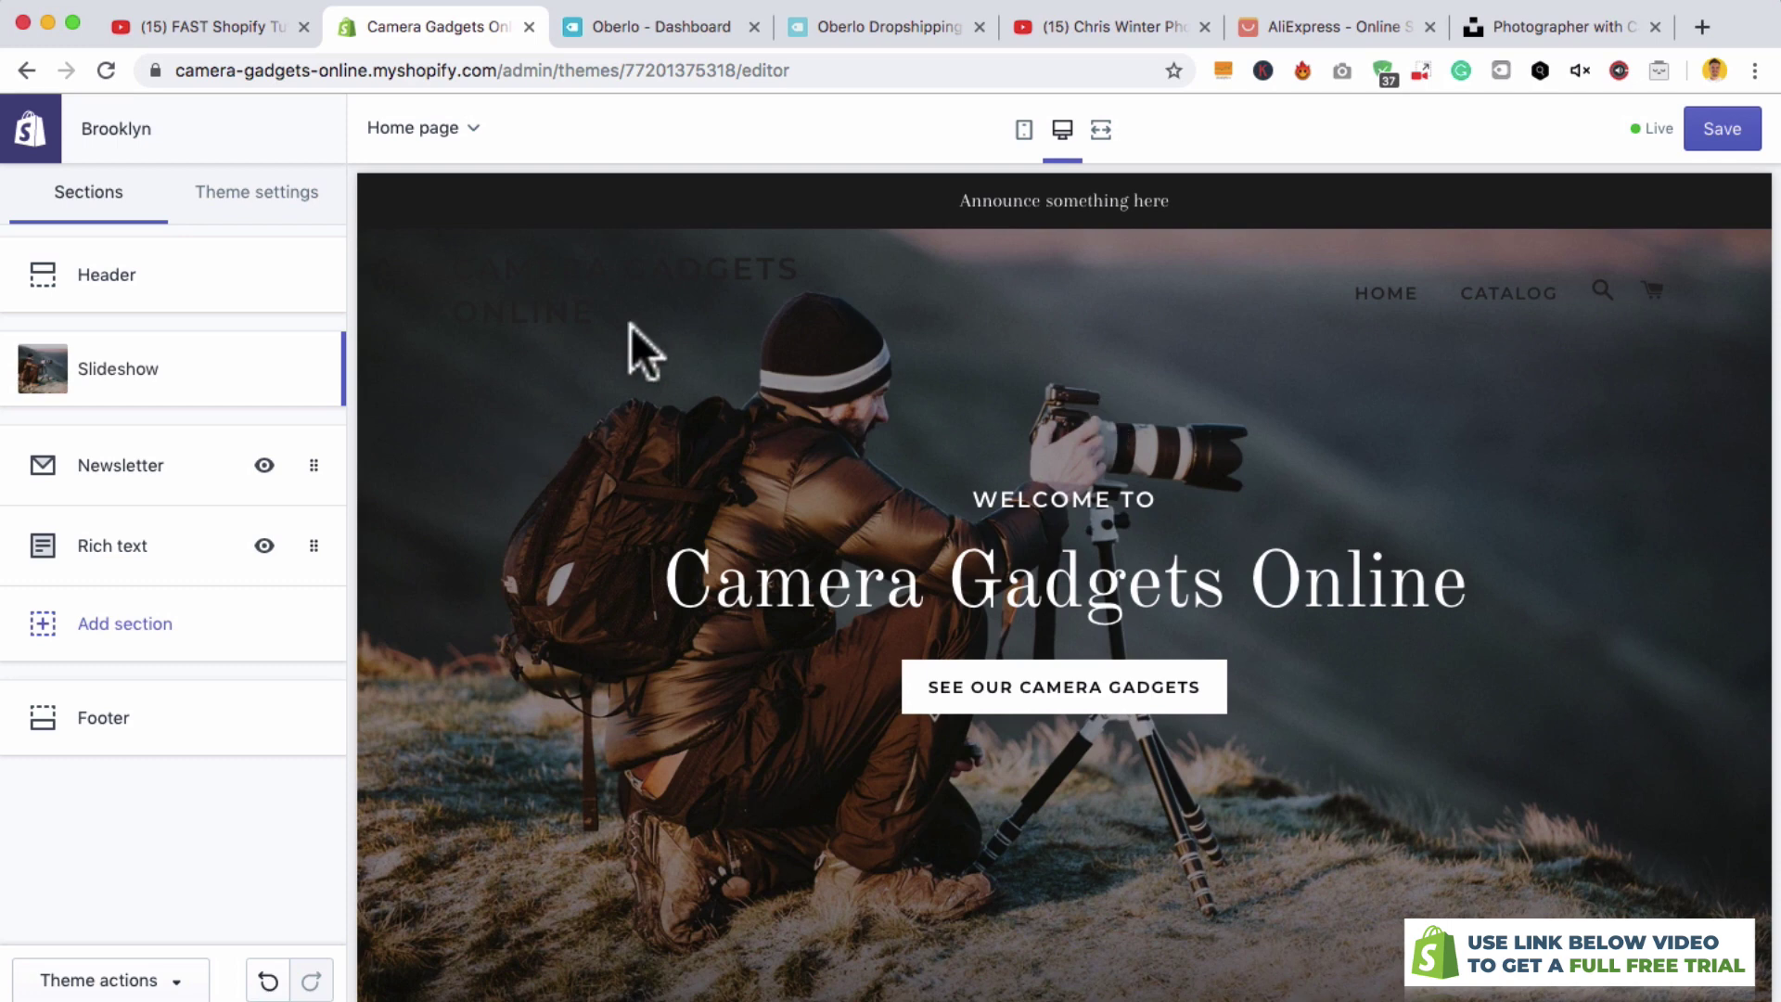
- Change the header announcement text to 'Free Shipping All Week'
left_click(1011, 199)
left_click_drag(1011, 198, 1240, 219)
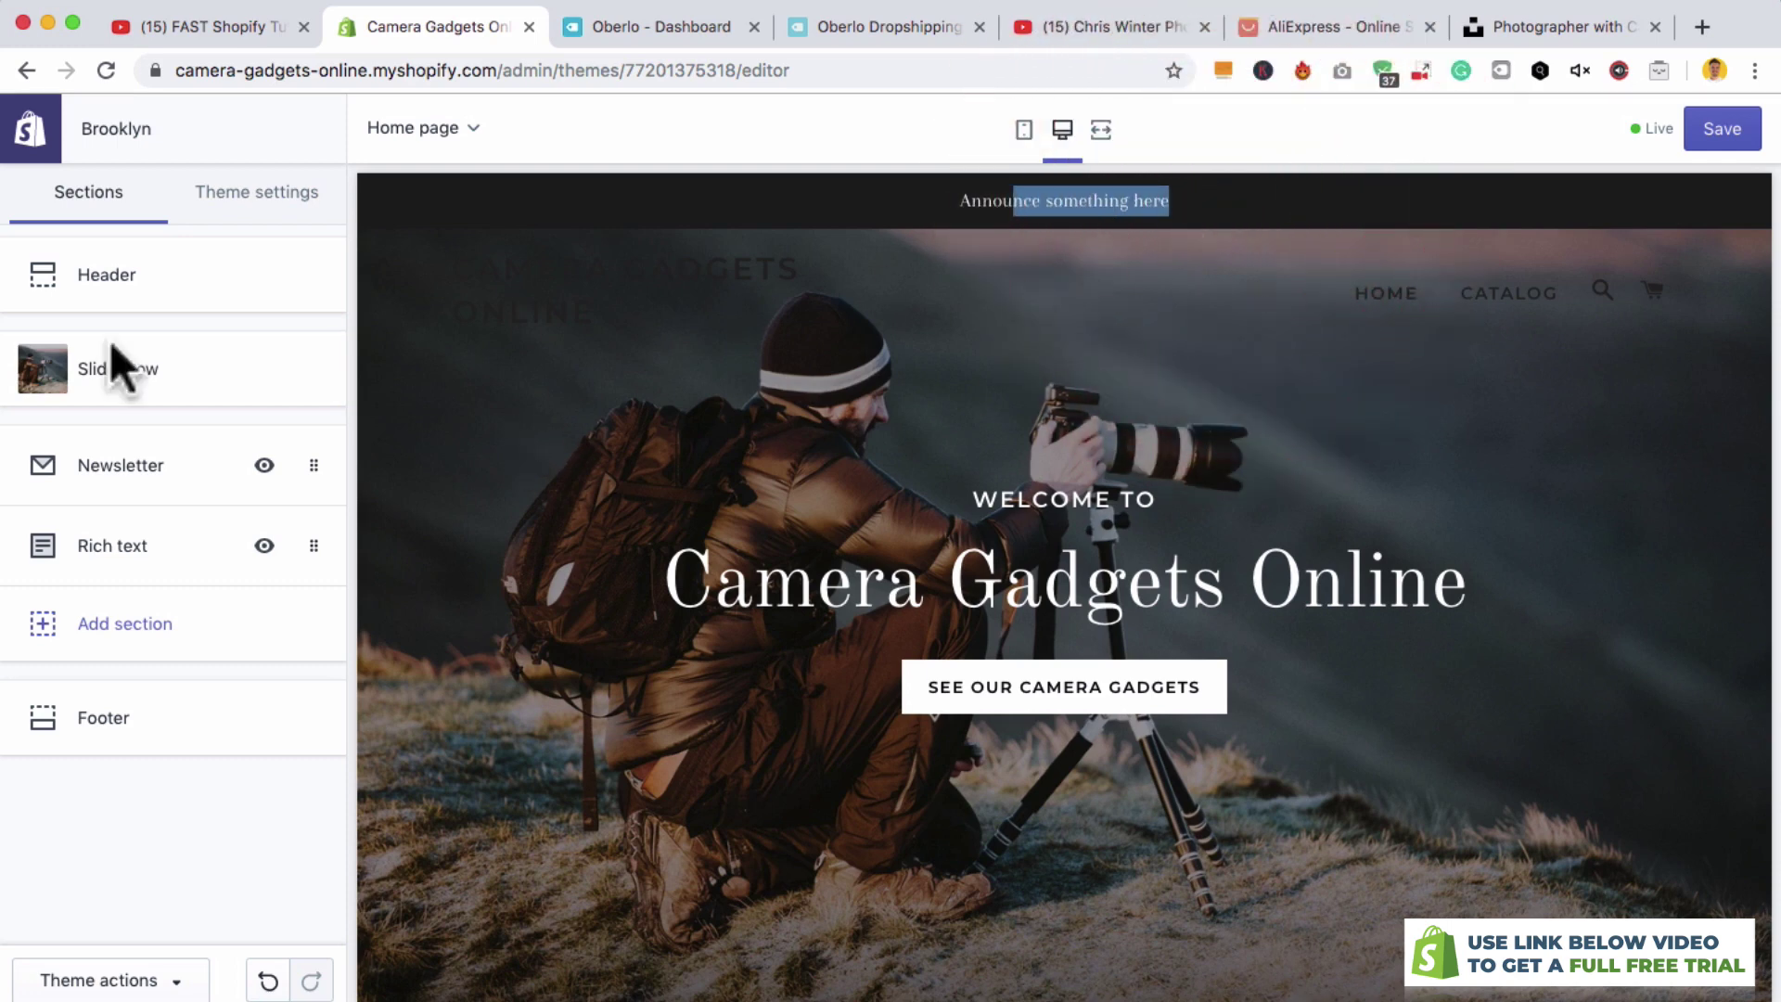
left_click(110, 283)
scroll(181, 612, "down", 12)
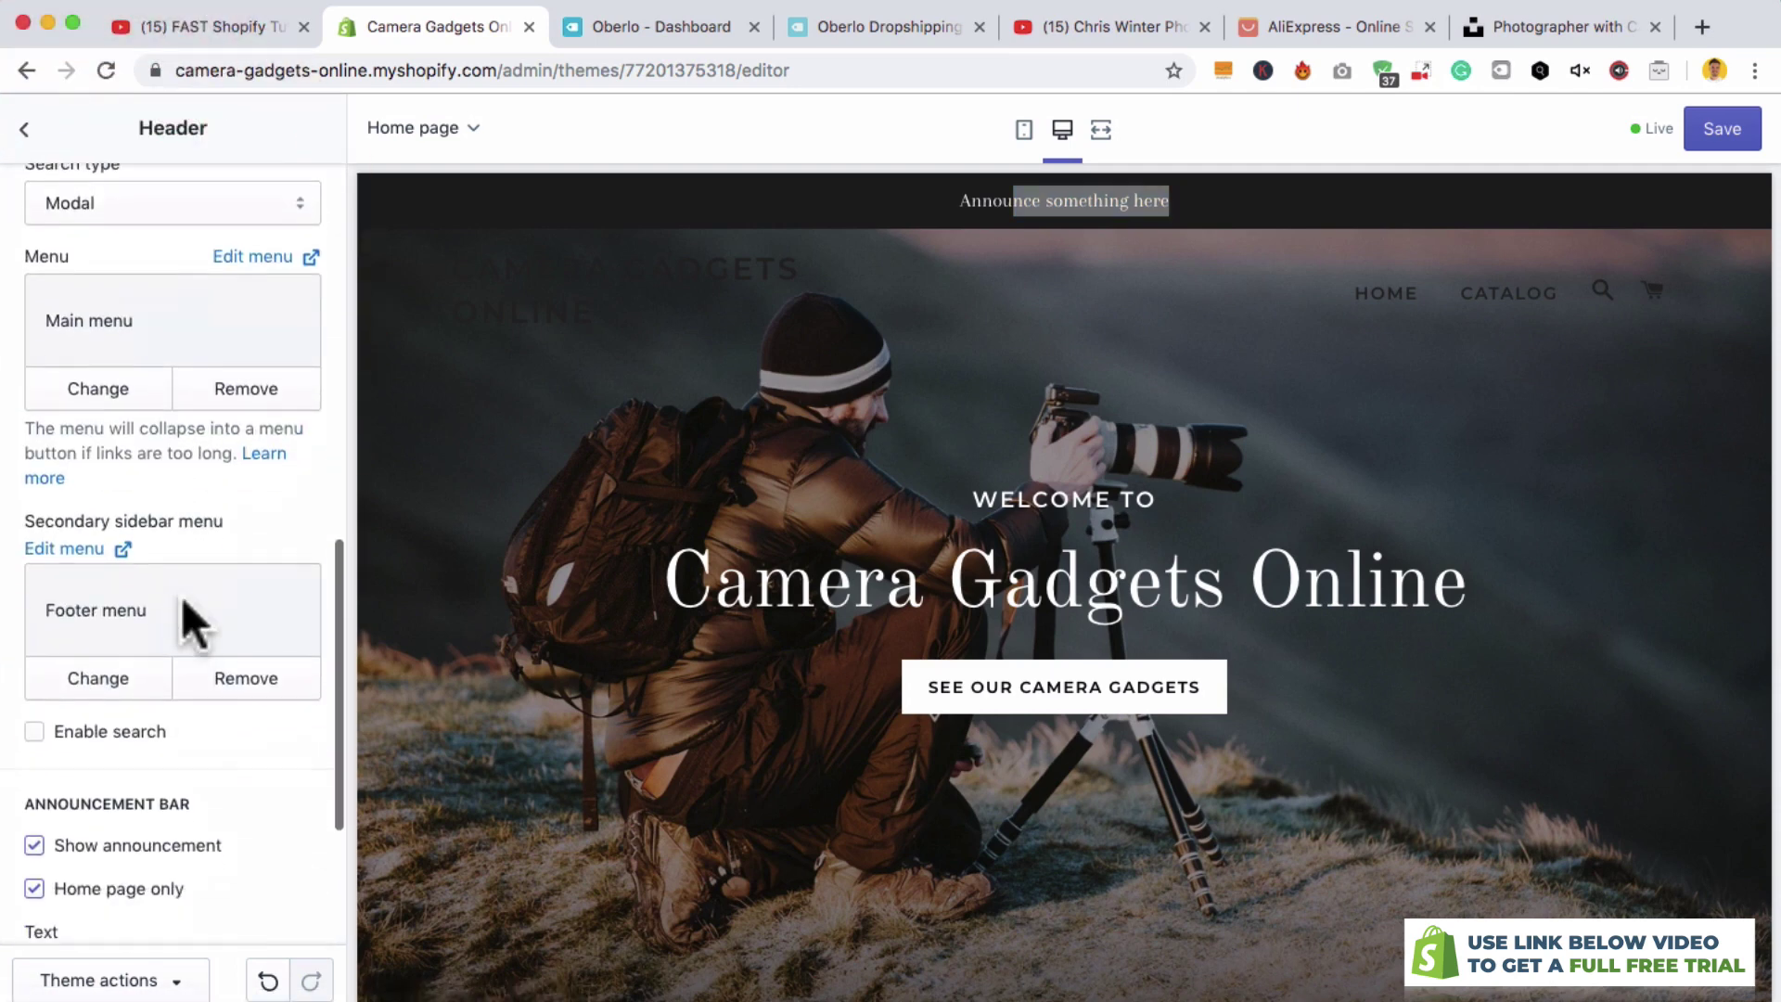
triple_click(179, 676)
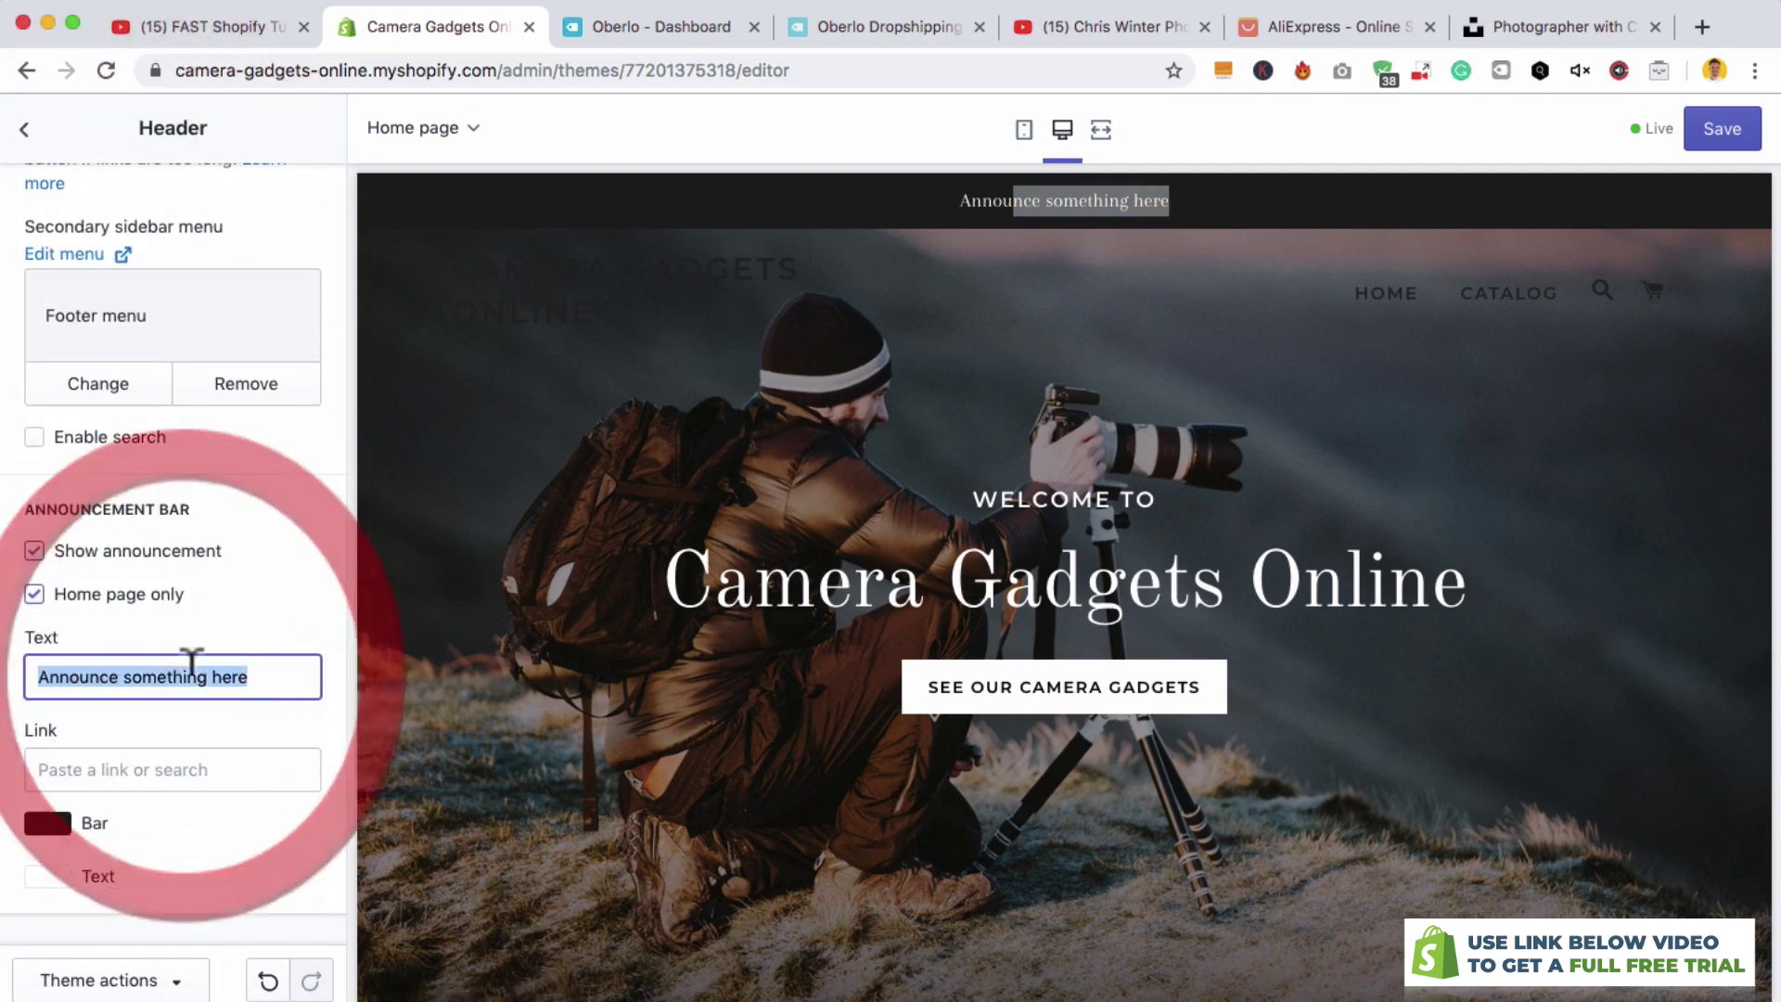
type("Free Shipping All Week")
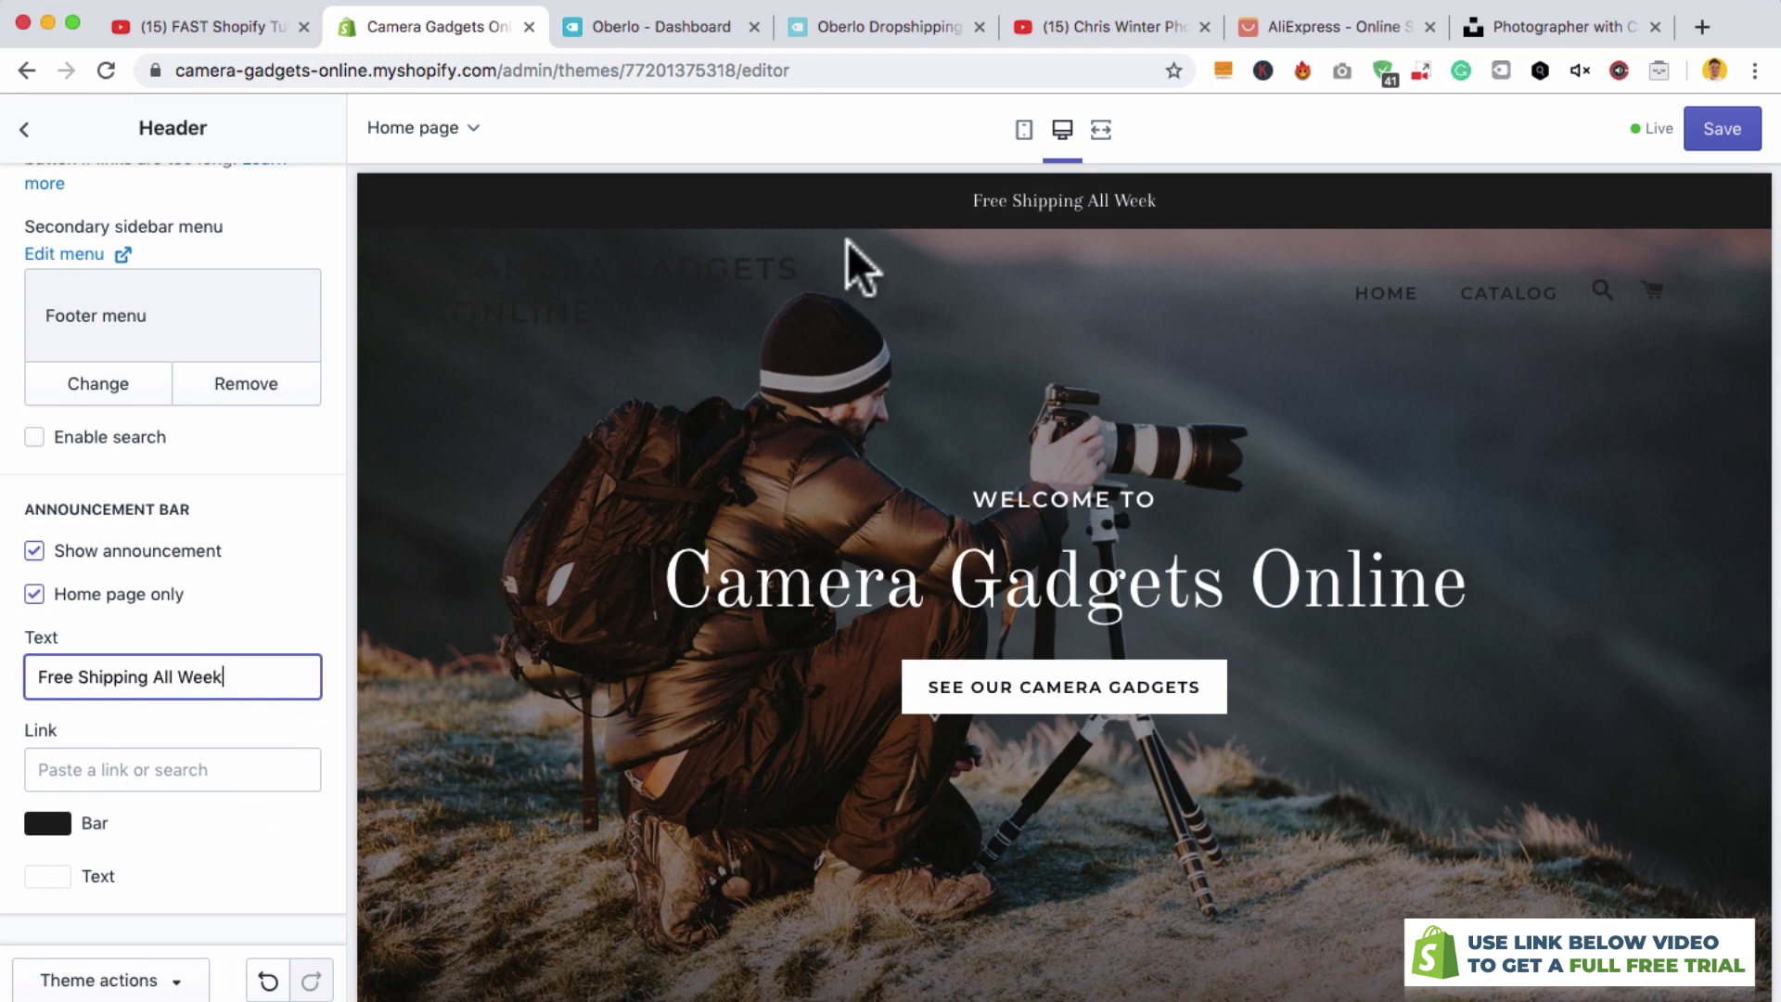
- Set the announcement bar colour to dark blue #1B5B7E
left_click(47, 823)
scroll(278, 788, "down", 3)
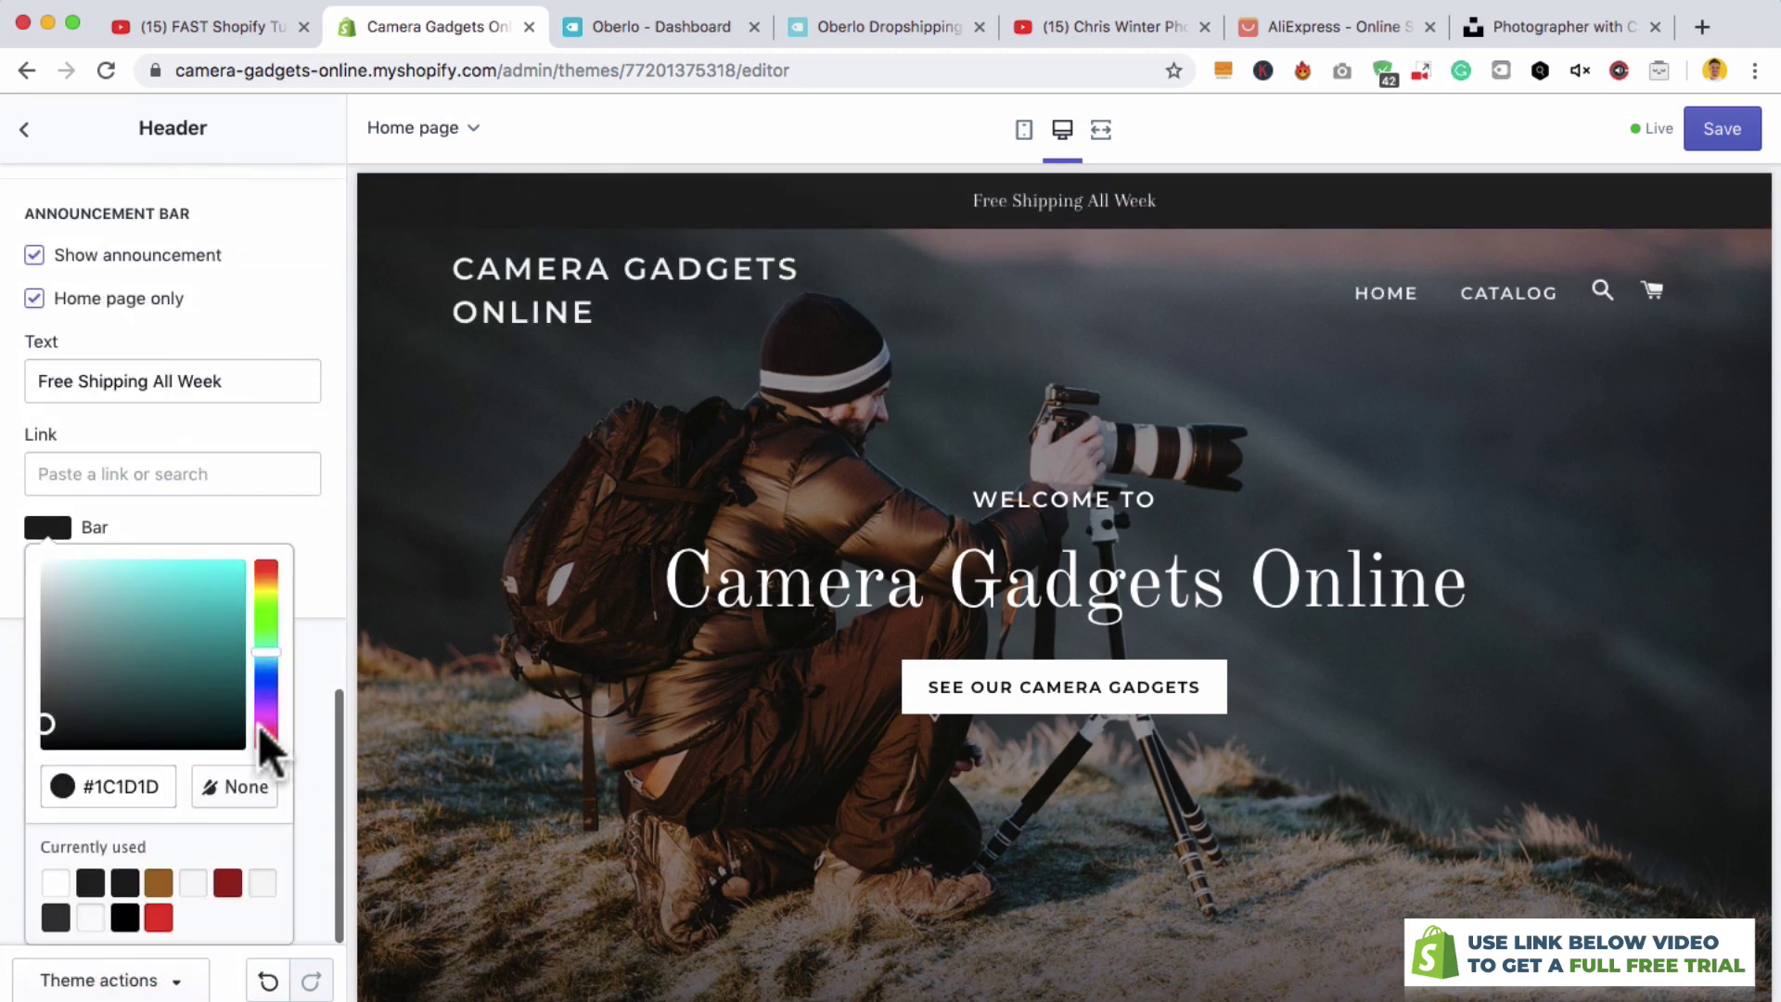
left_click(270, 696)
left_click(266, 666)
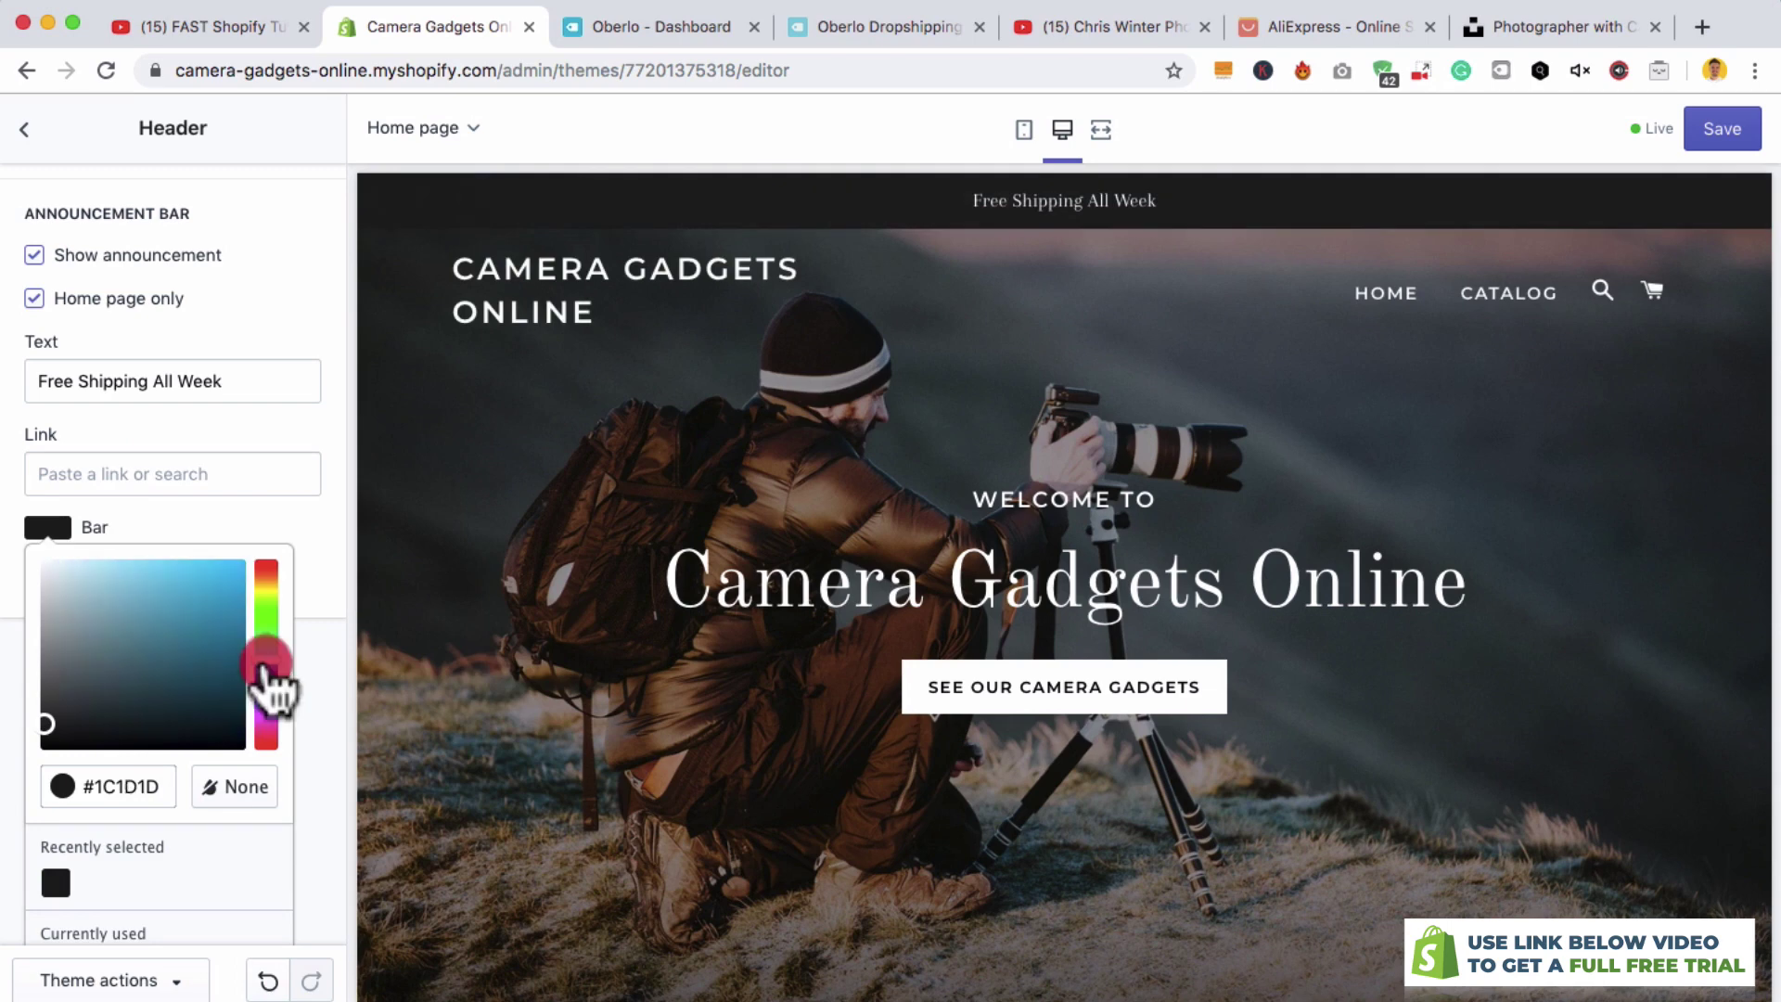
left_click_drag(176, 656, 197, 652)
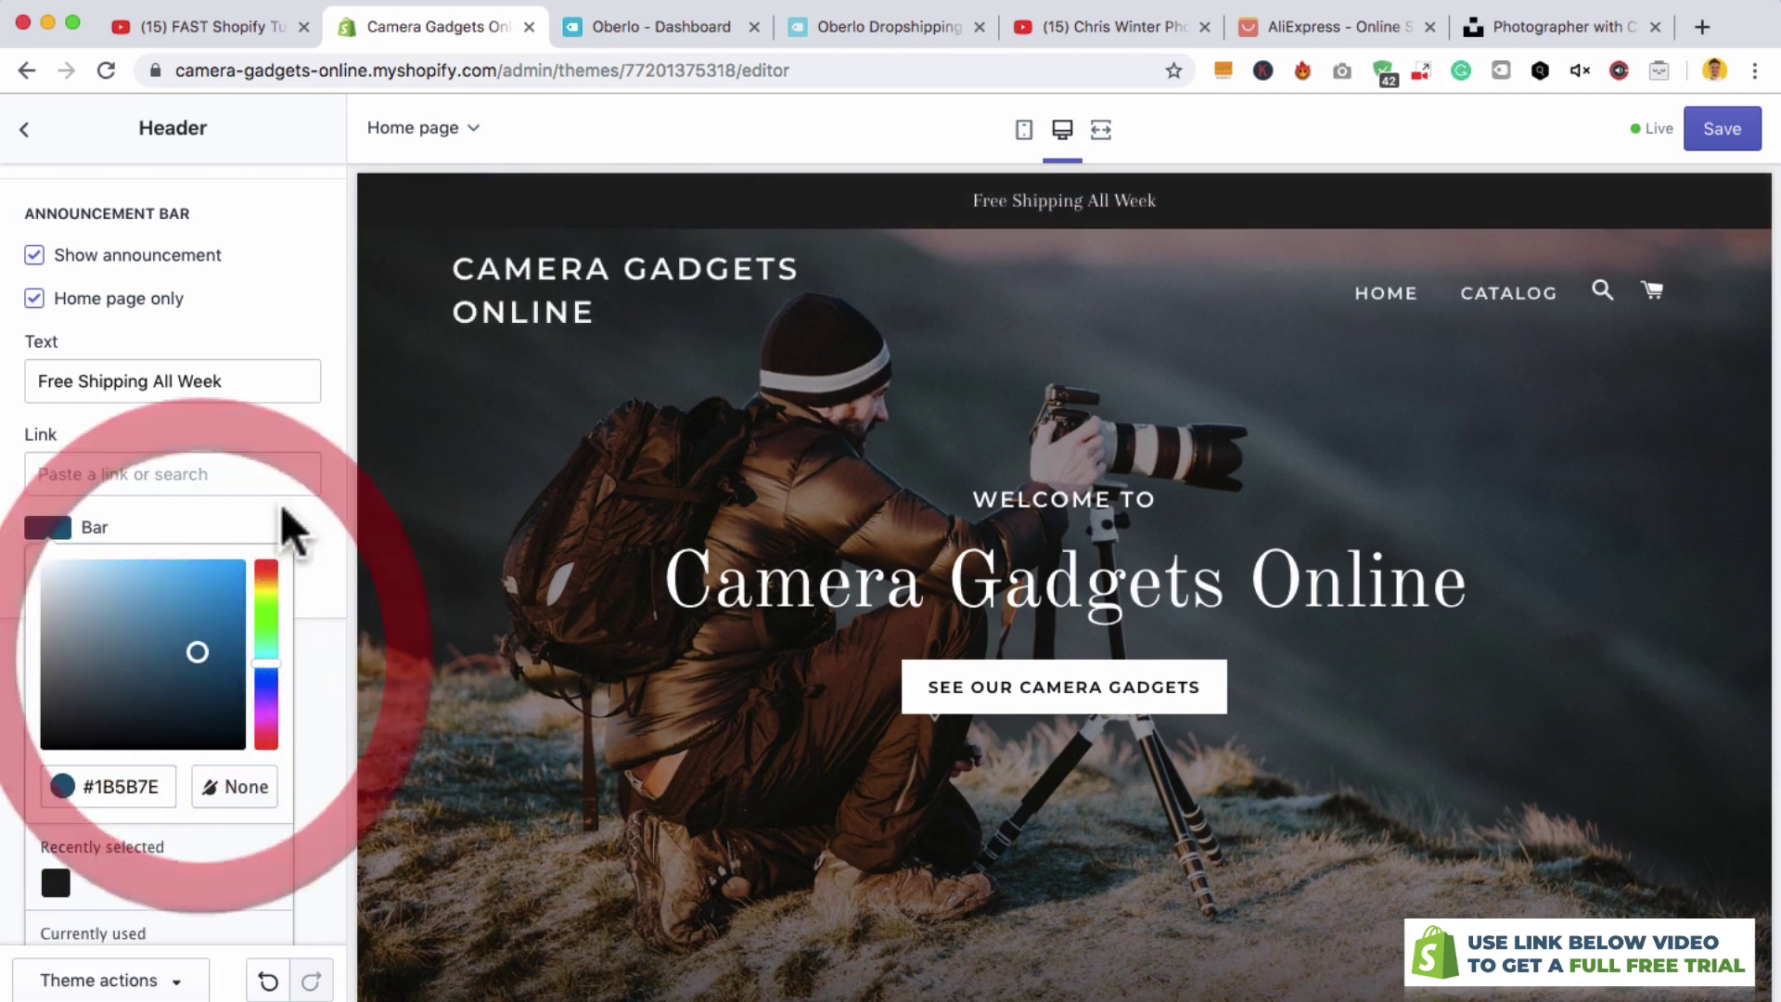
left_click(284, 510)
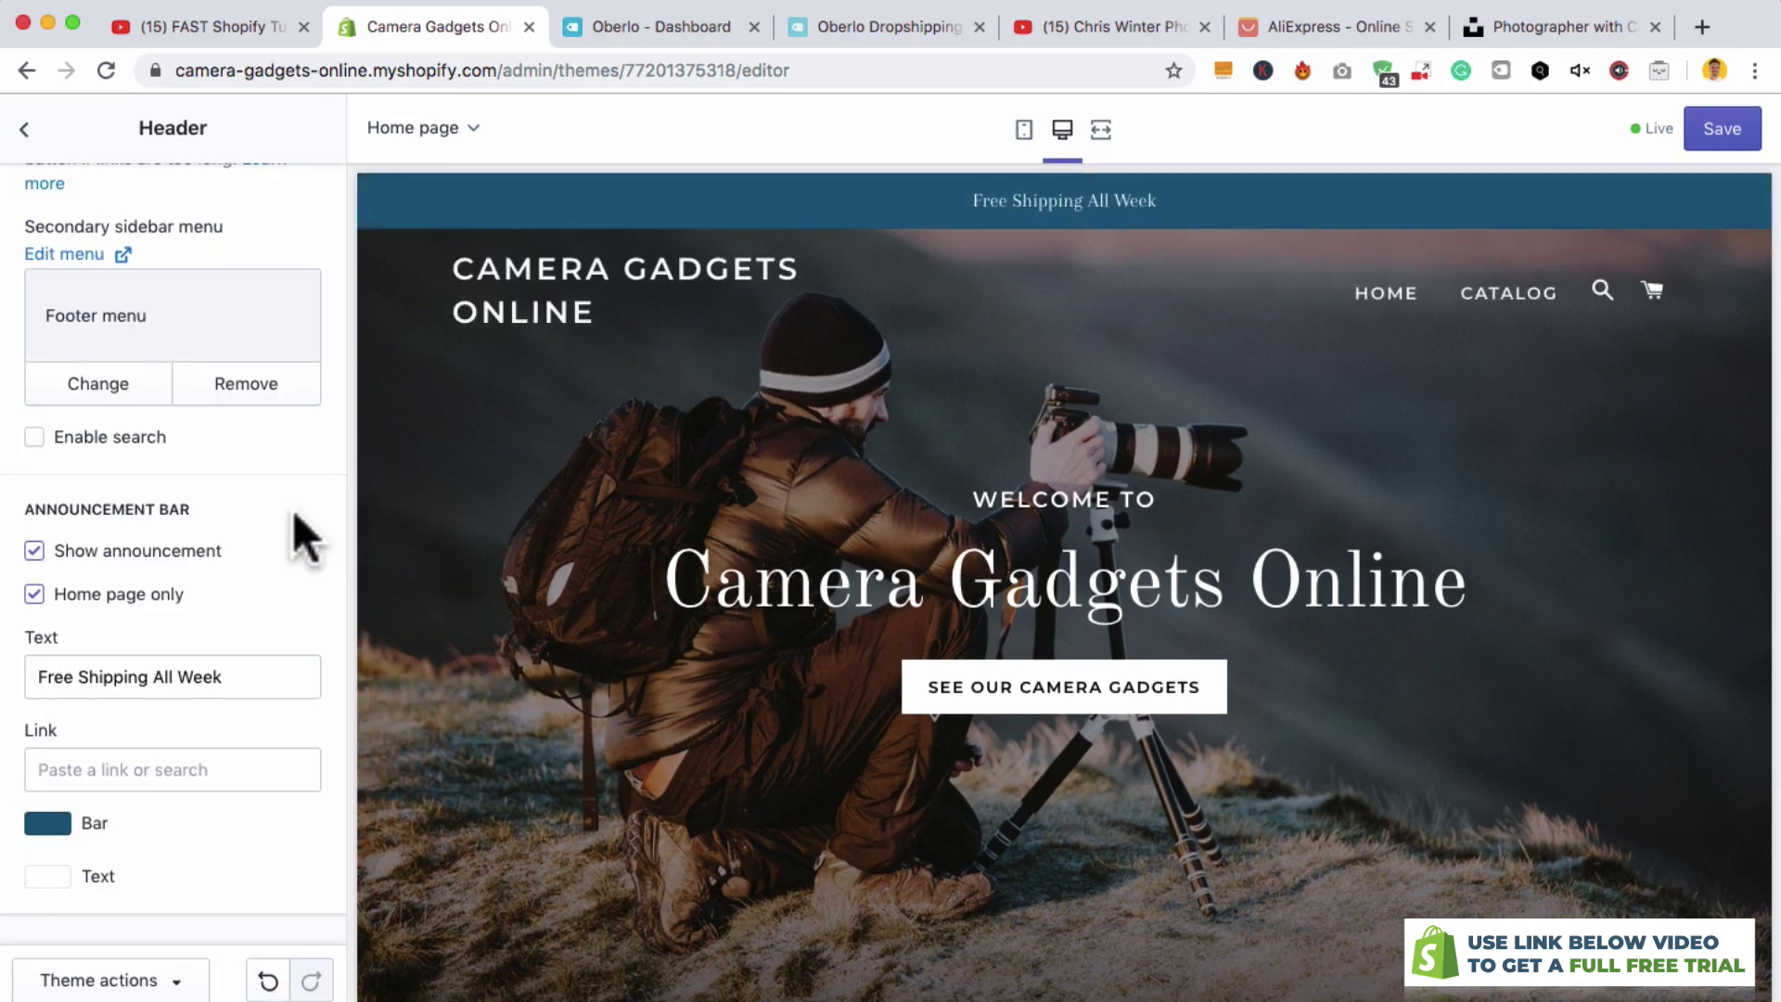
scroll(284, 449, "up", 10)
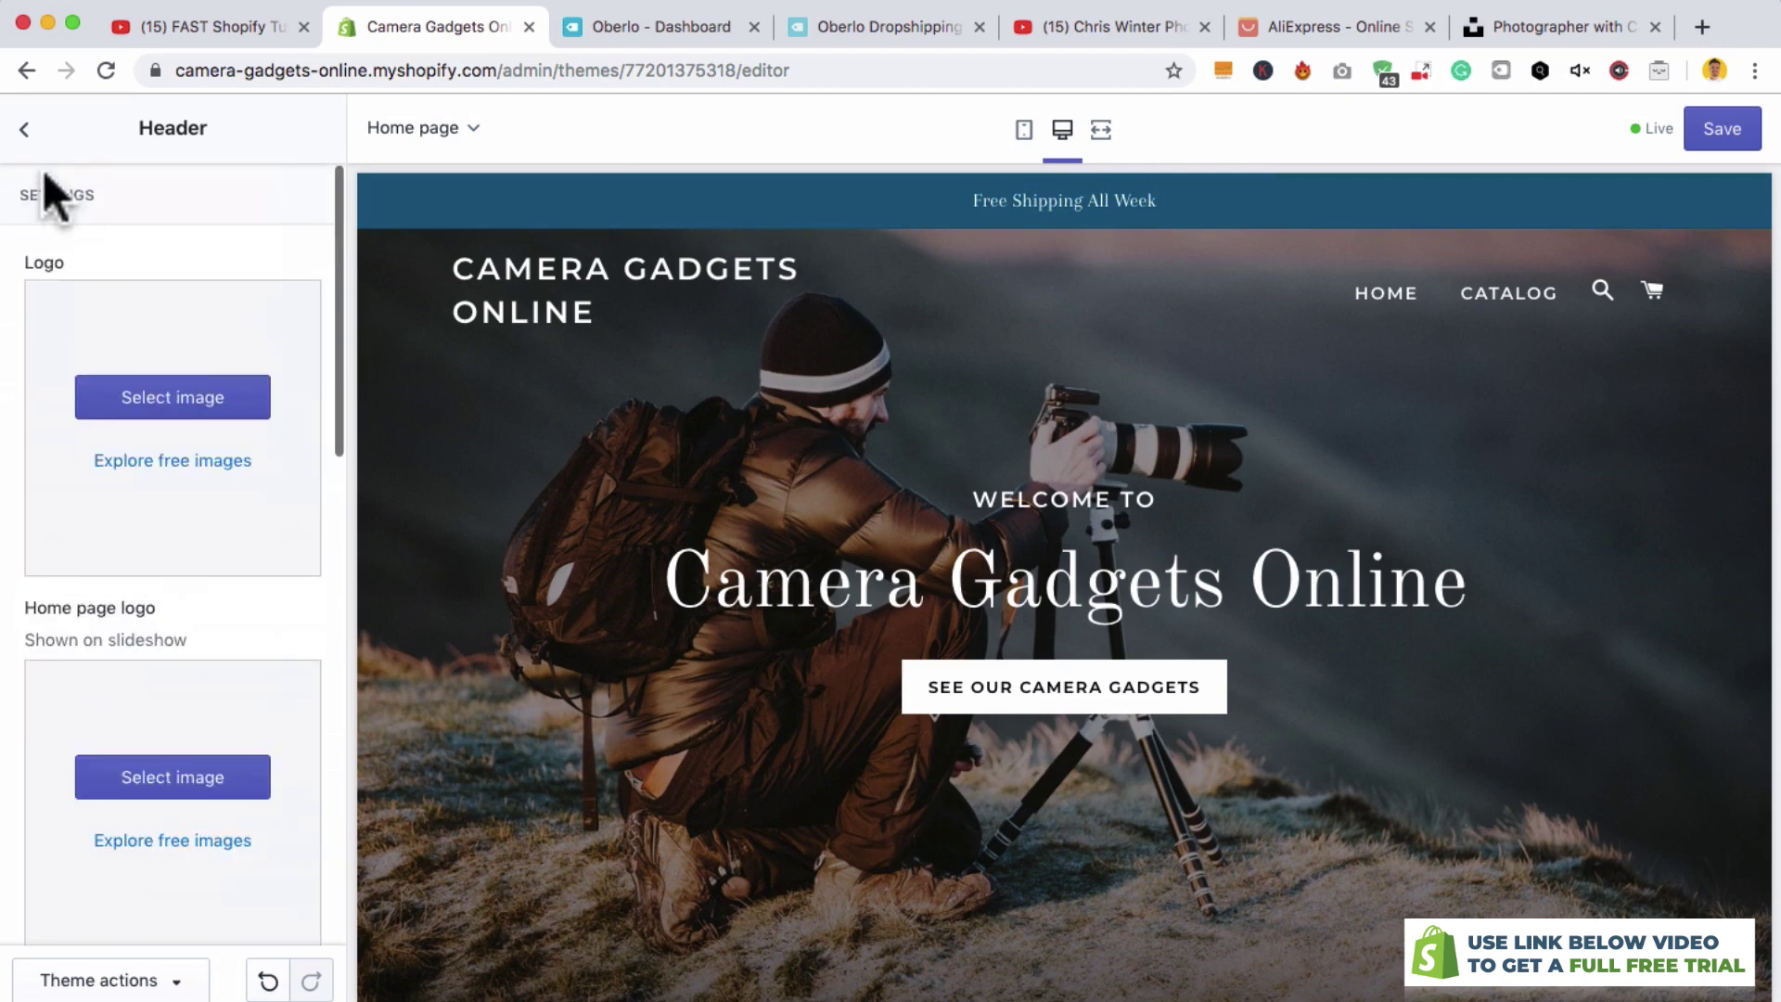
left_click(25, 129)
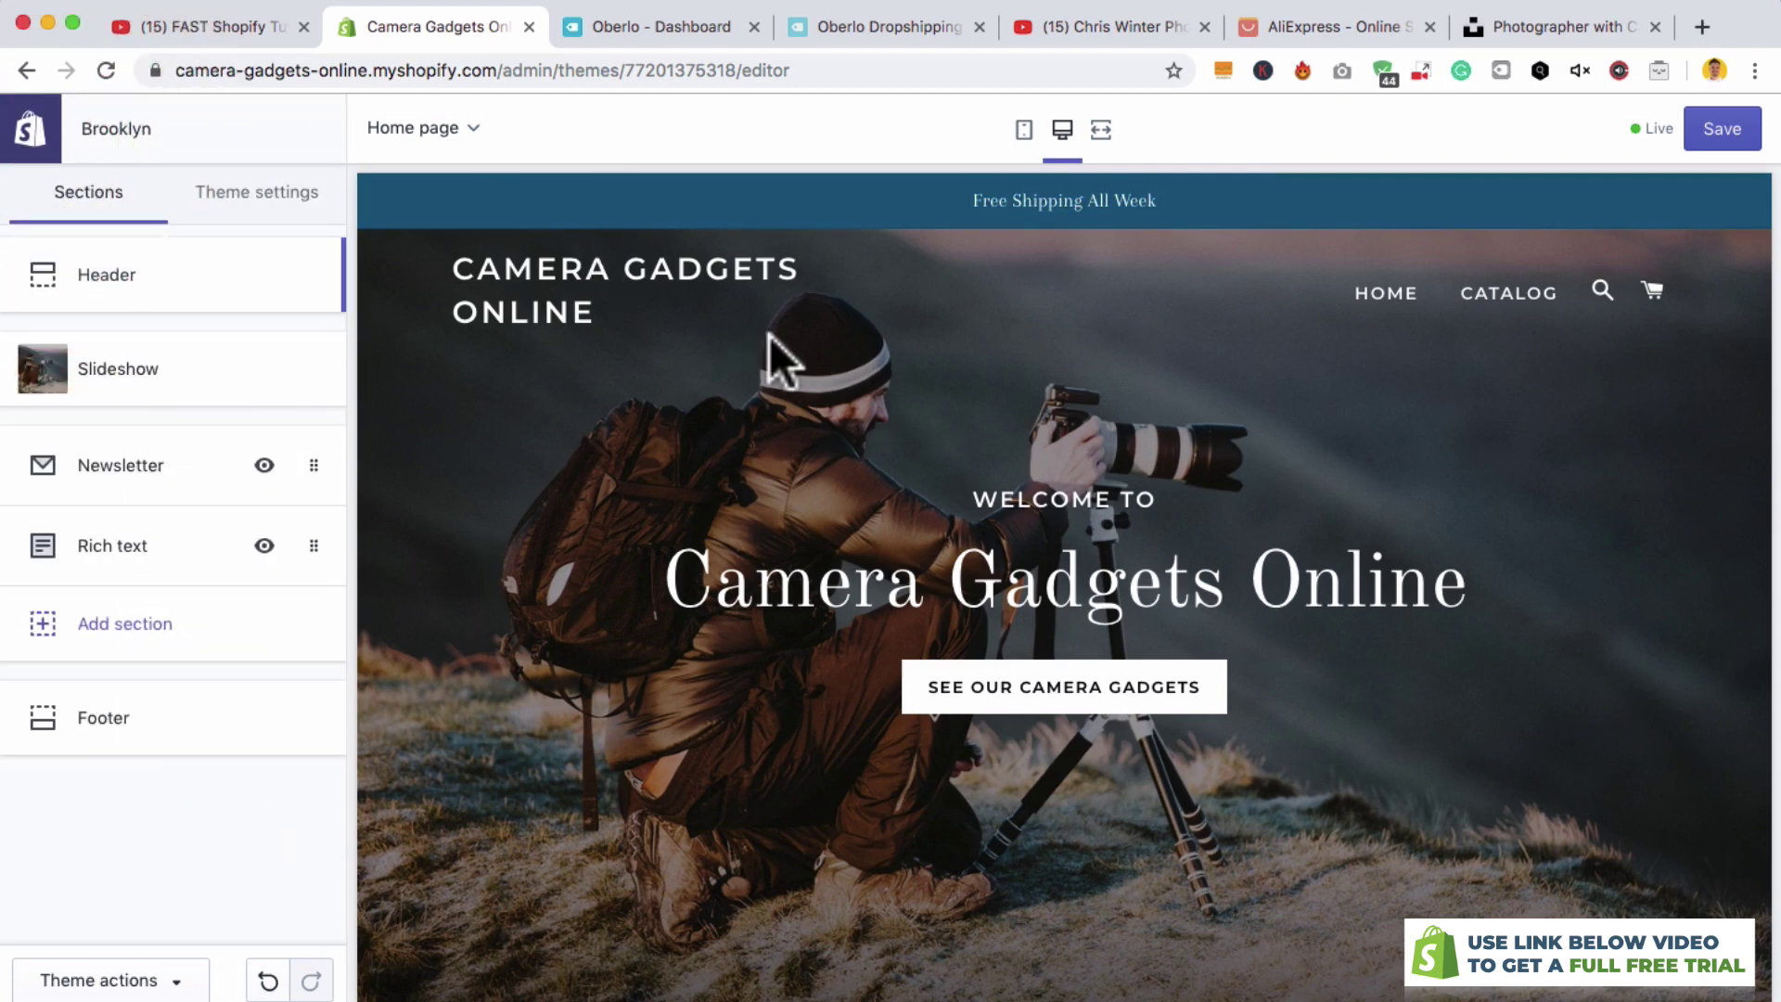
- Preview the homepage at mobile width and full screen, then save the theme changes
left_click(1022, 130)
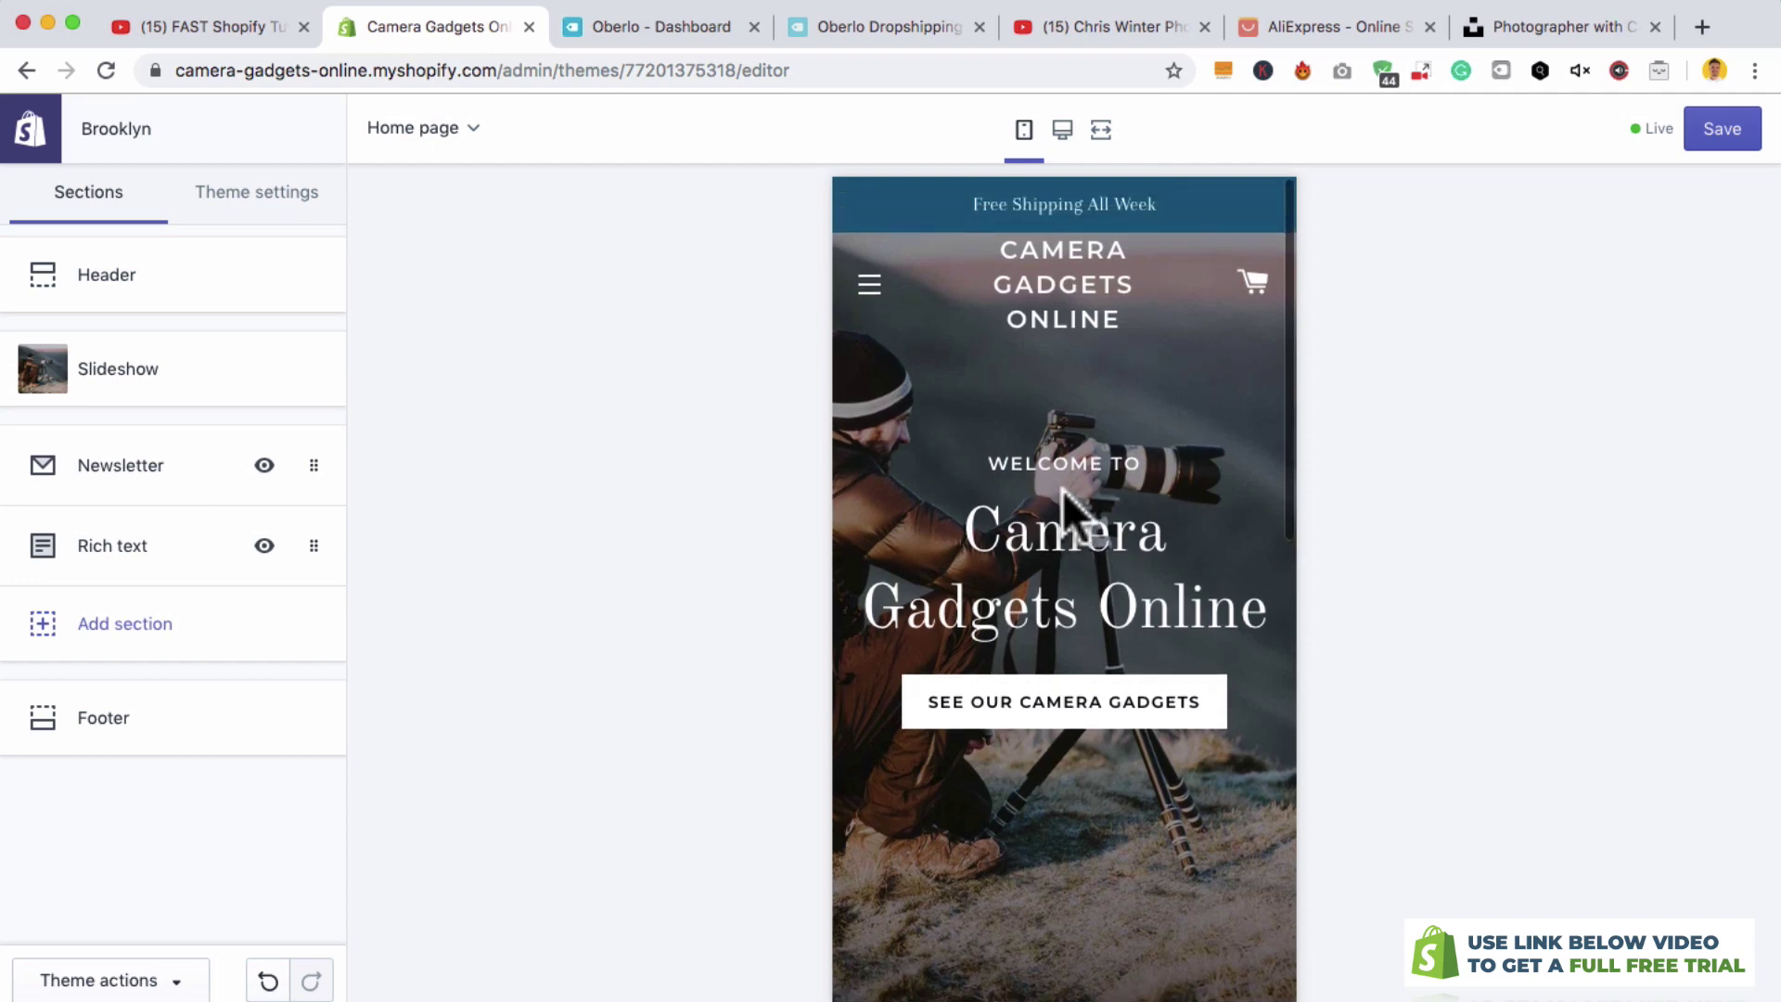
left_click(1100, 130)
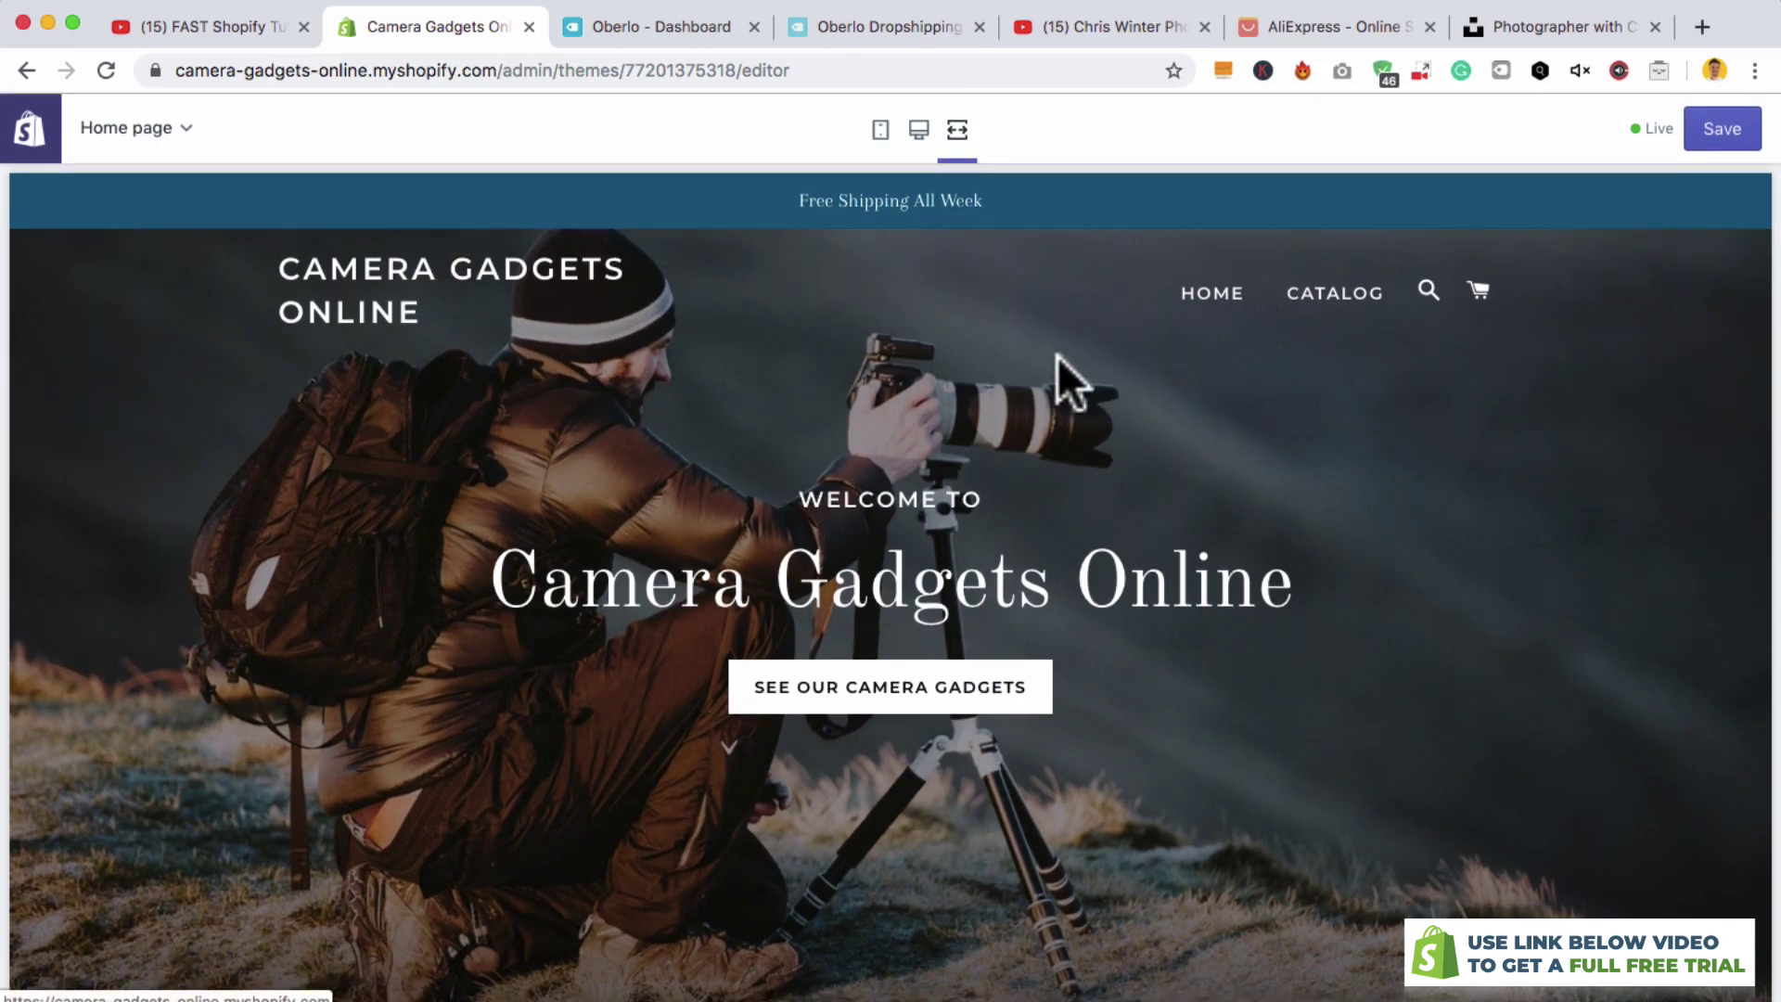
left_click_drag(742, 192, 1011, 196)
left_click(1011, 197)
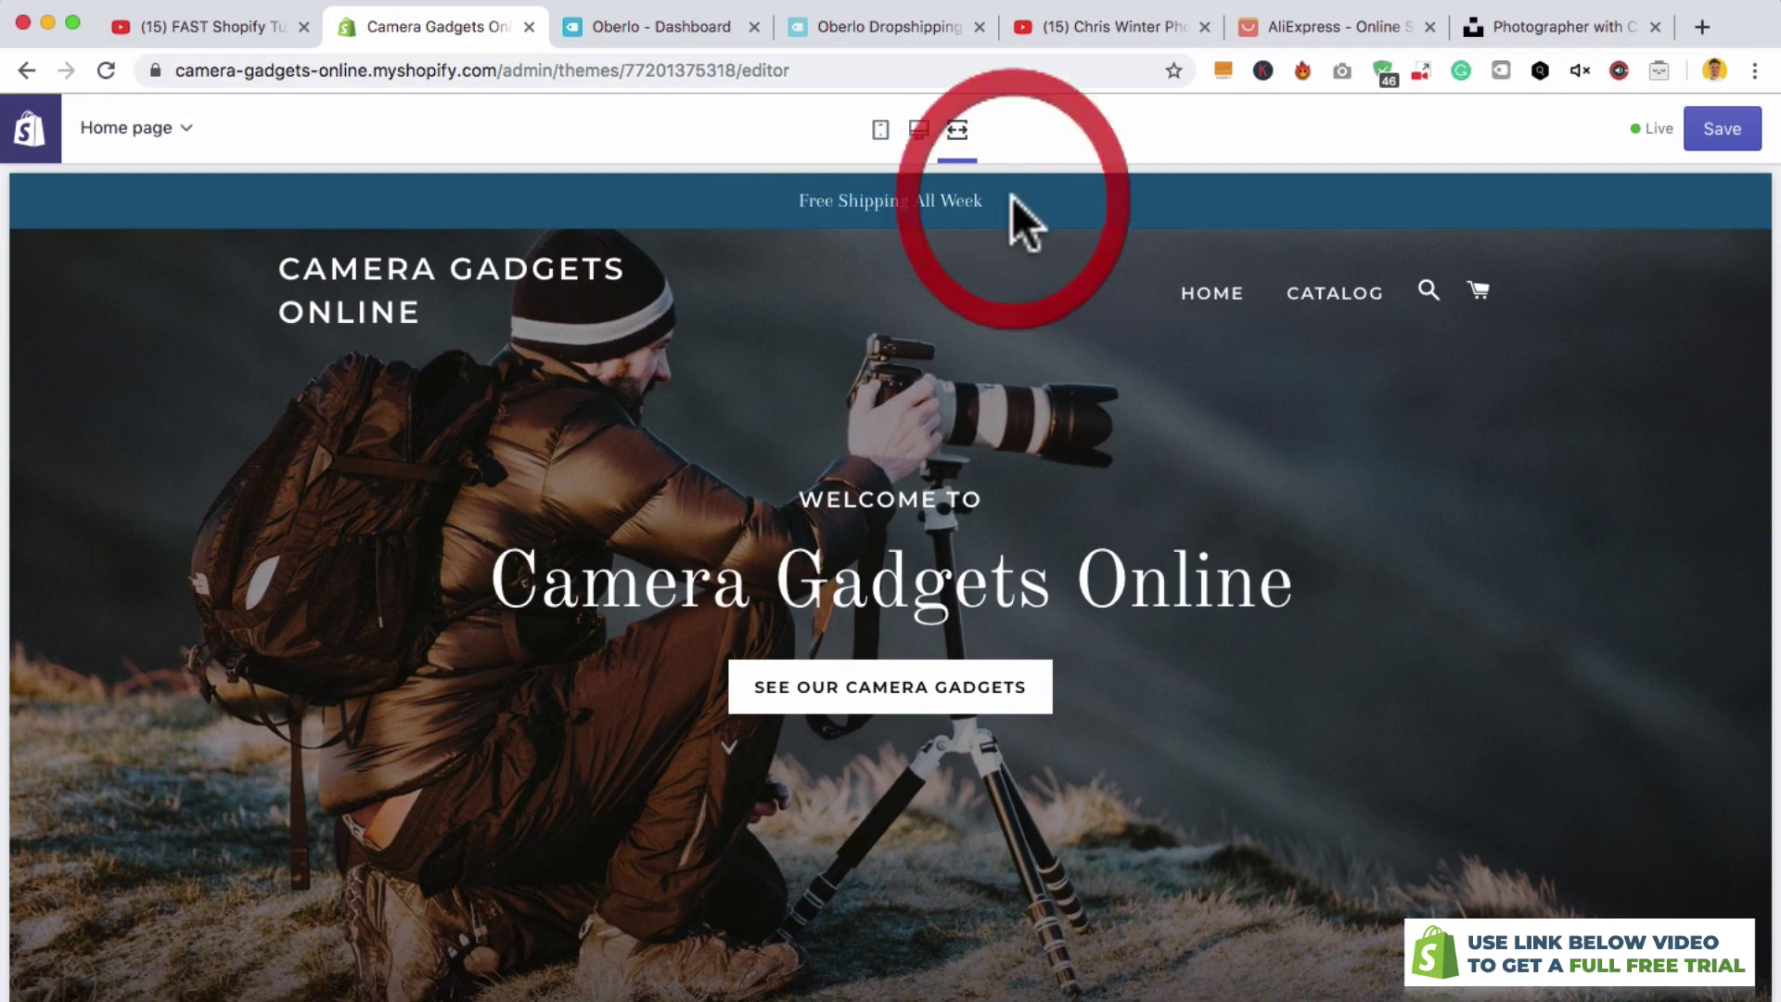
scroll(956, 453, "down", 3)
scroll(957, 454, "down", 5)
scroll(957, 454, "up", 8)
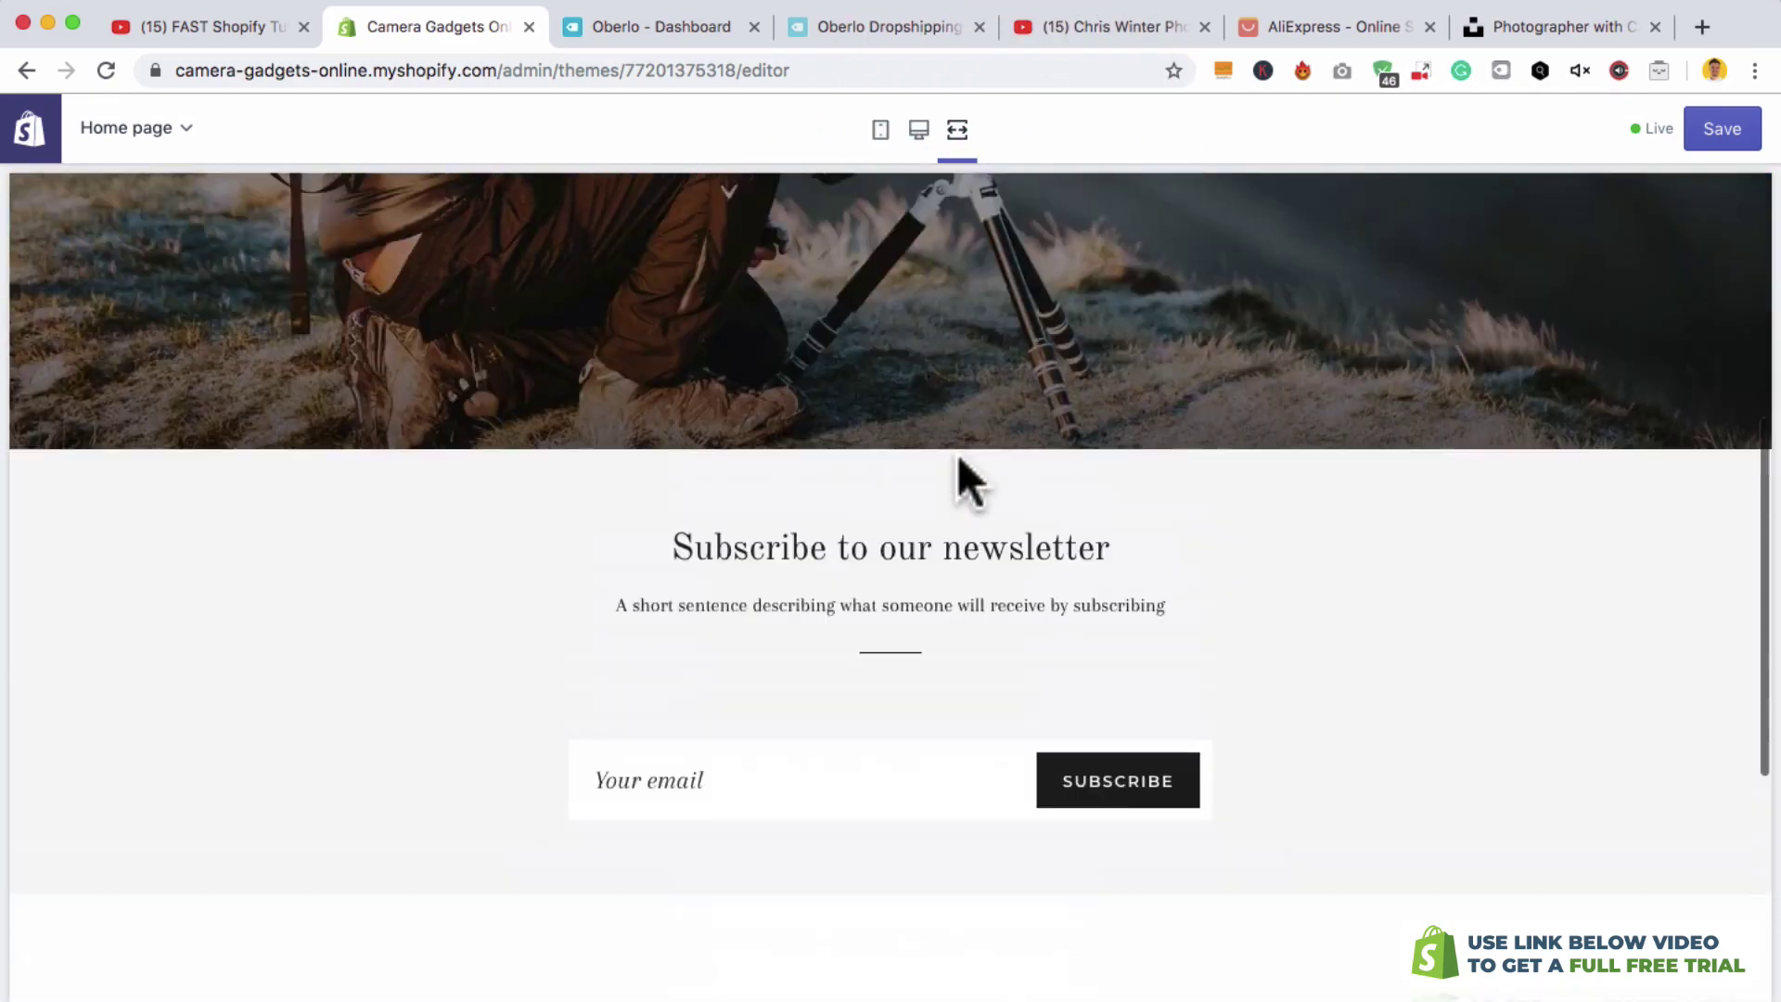
left_click(1714, 134)
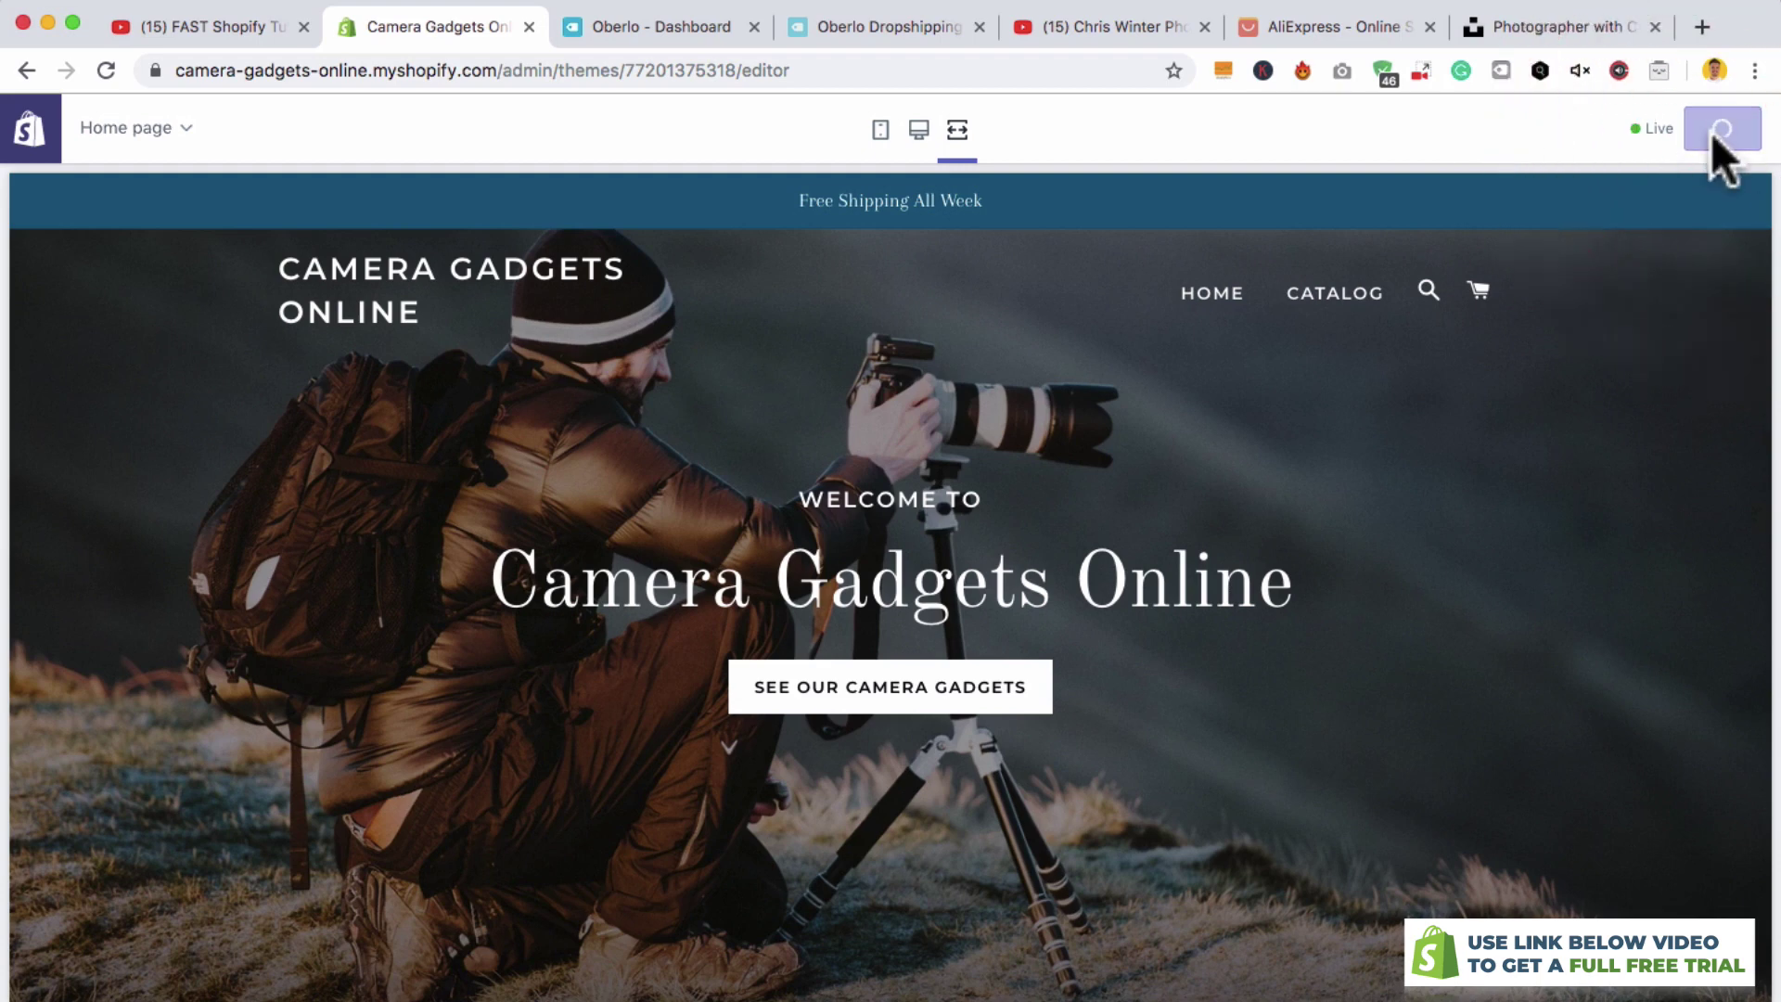
left_click(918, 129)
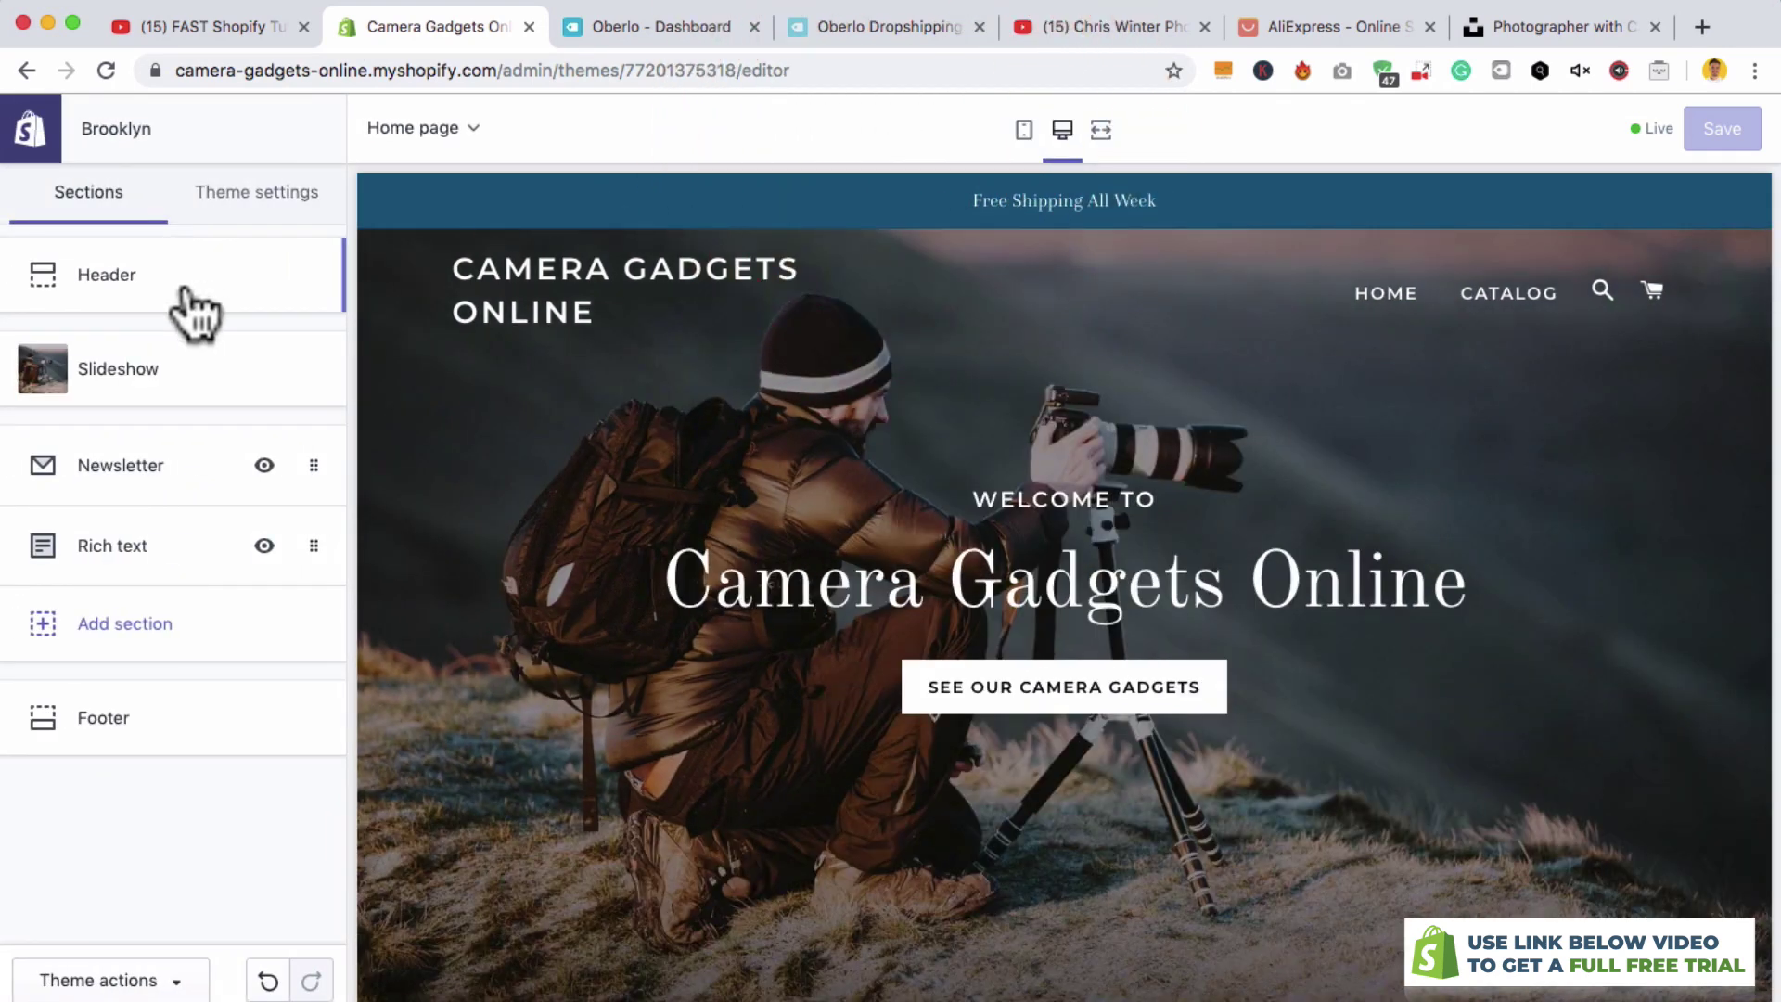
left_click(148, 278)
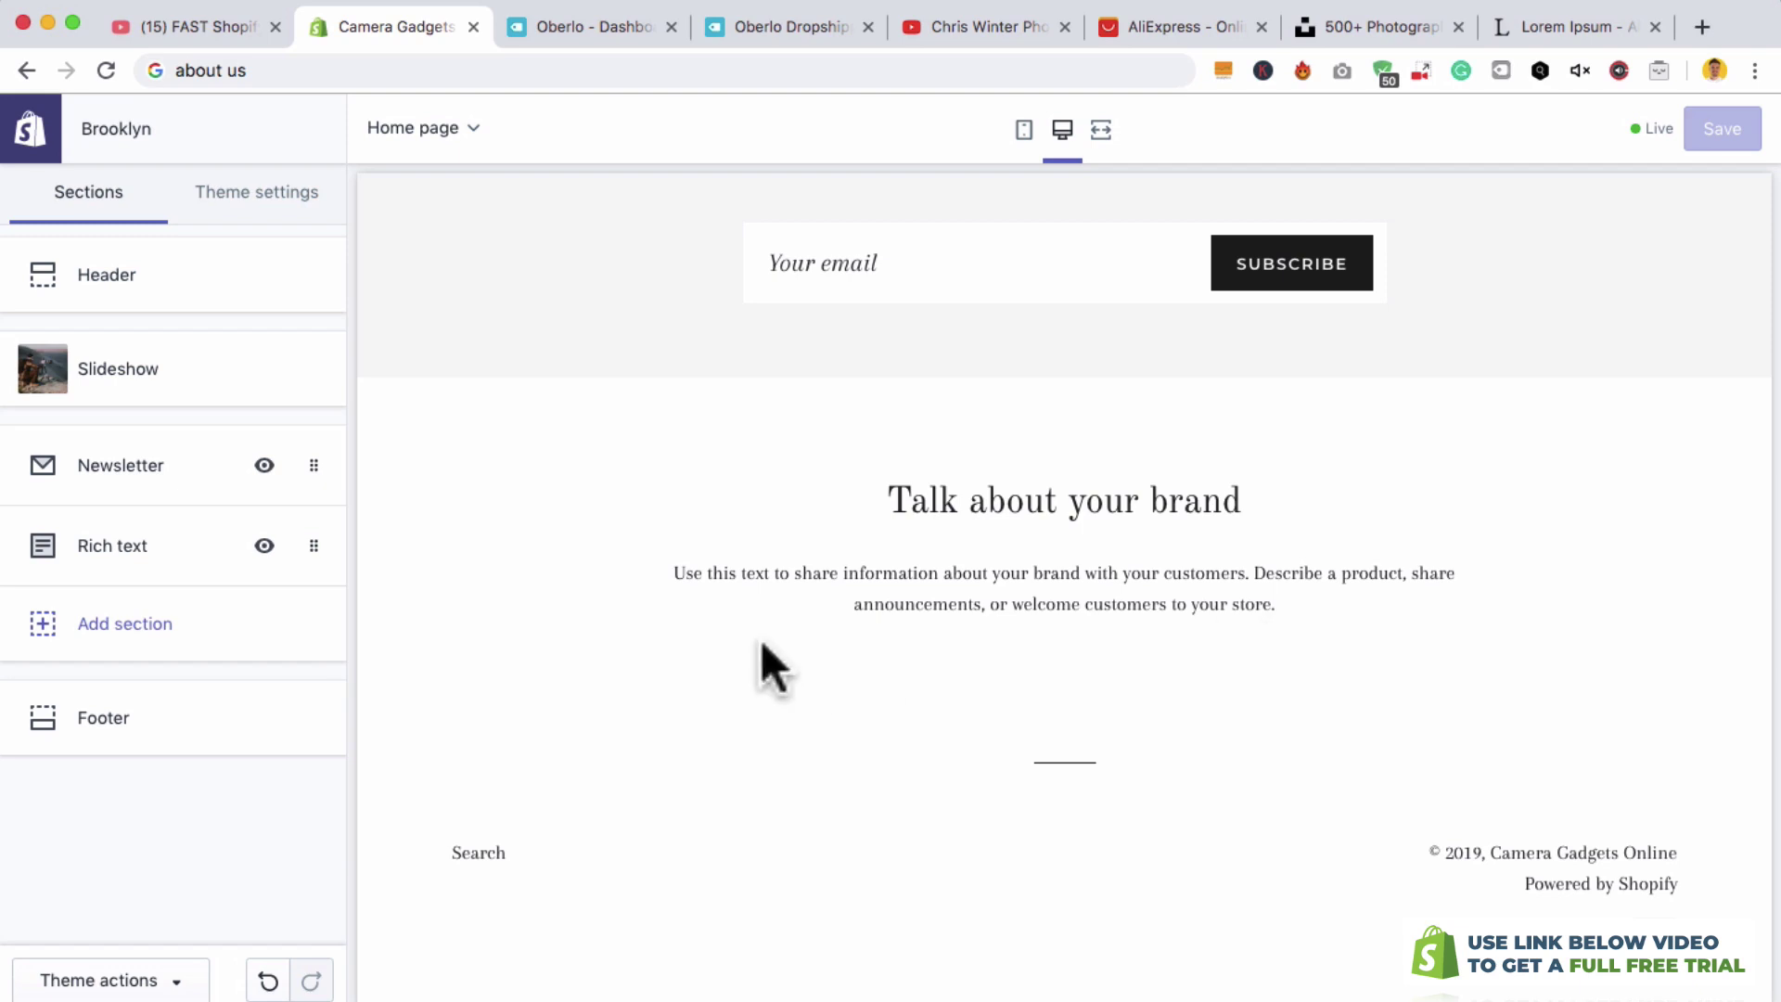
left_click_drag(306, 554, 306, 486)
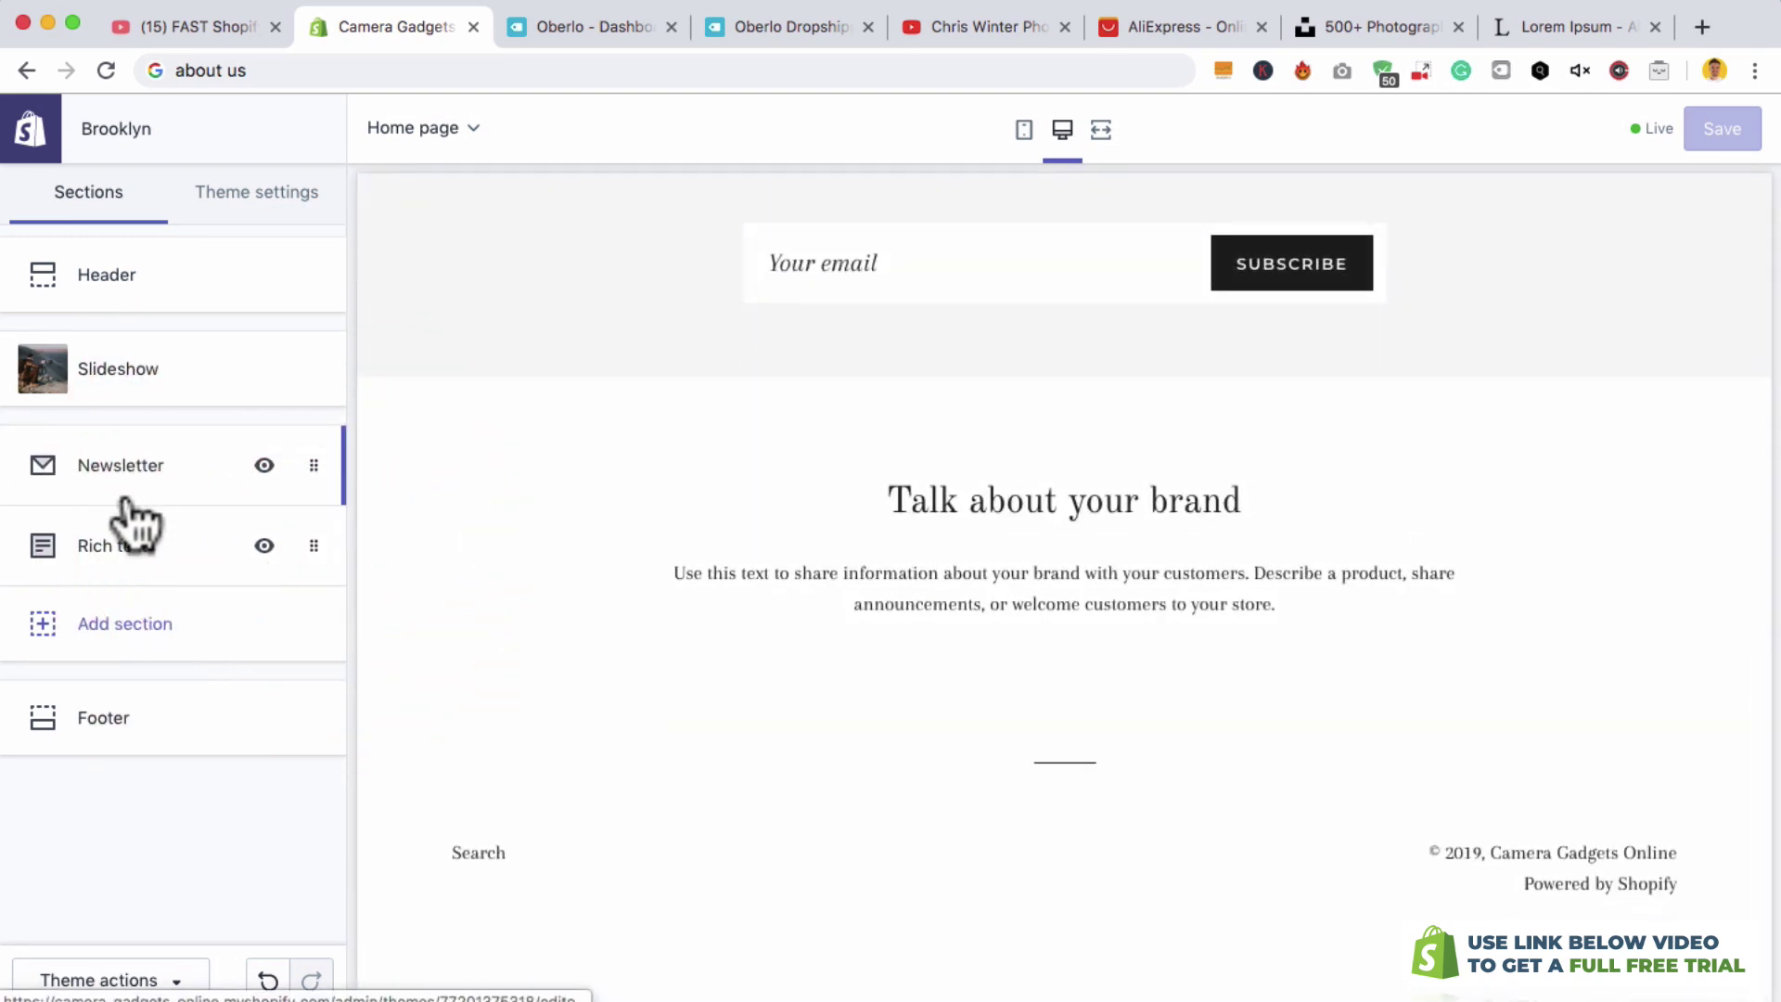
- Add an Image with text section to the homepage
left_click(105, 621)
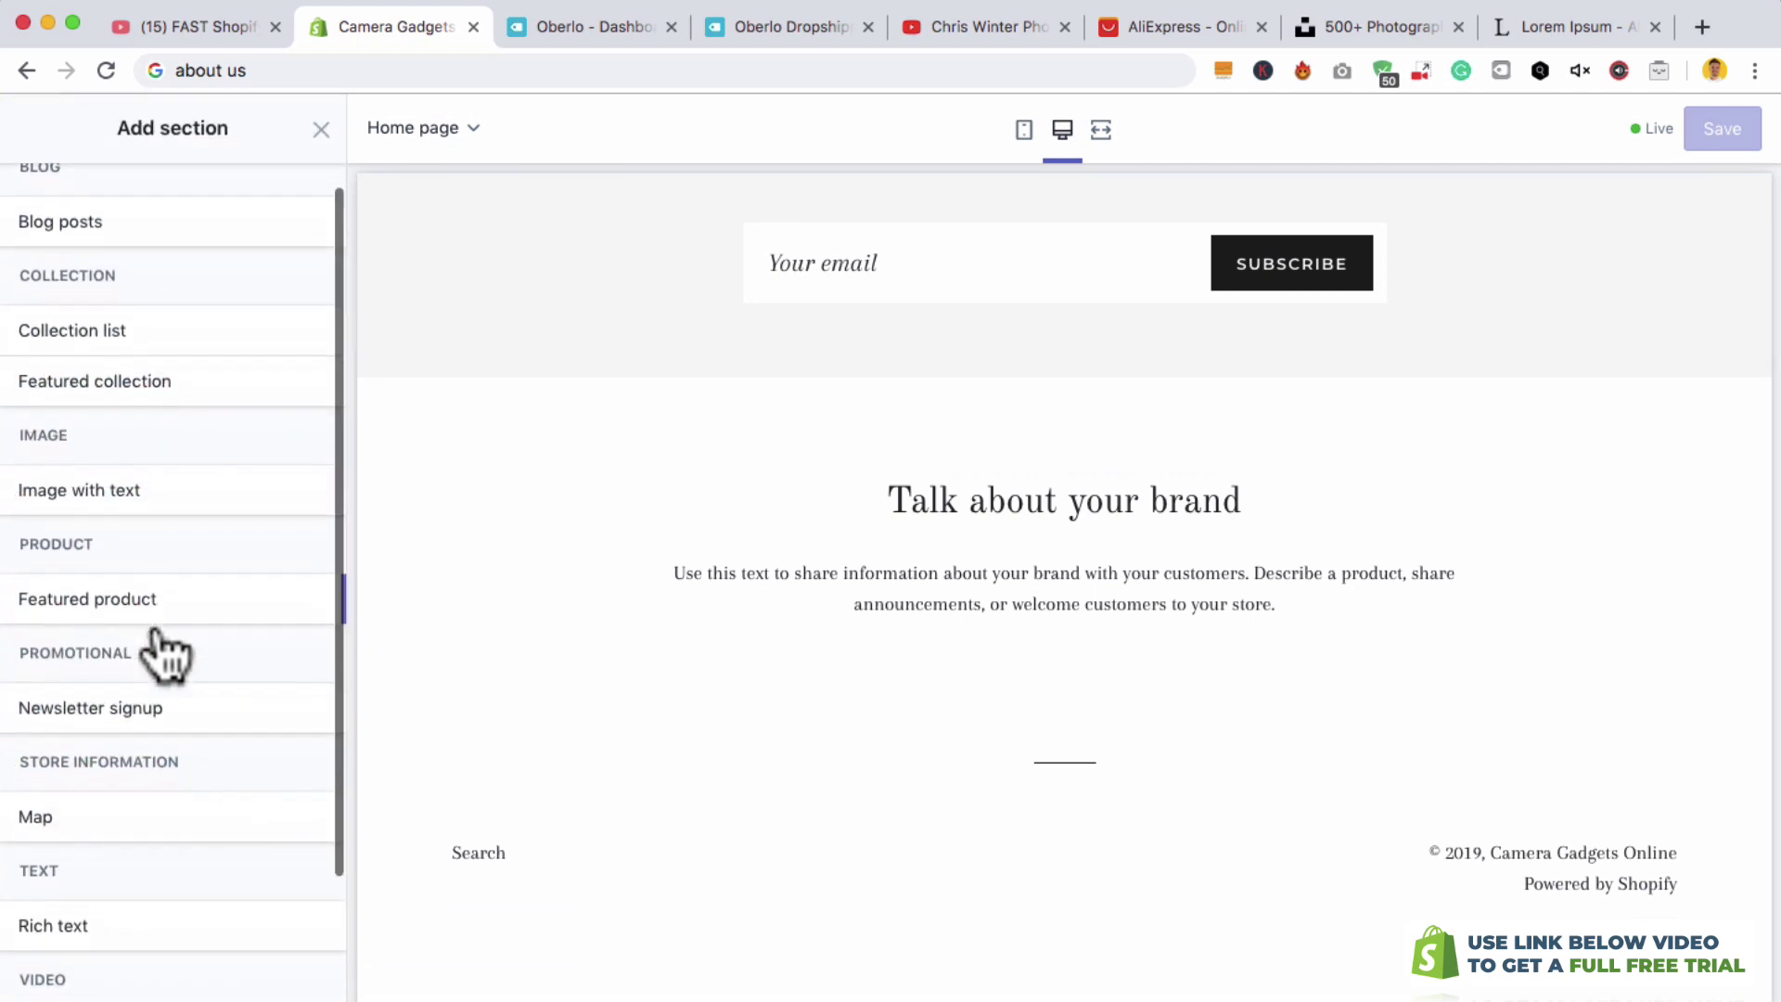
scroll(155, 648, "up", 1)
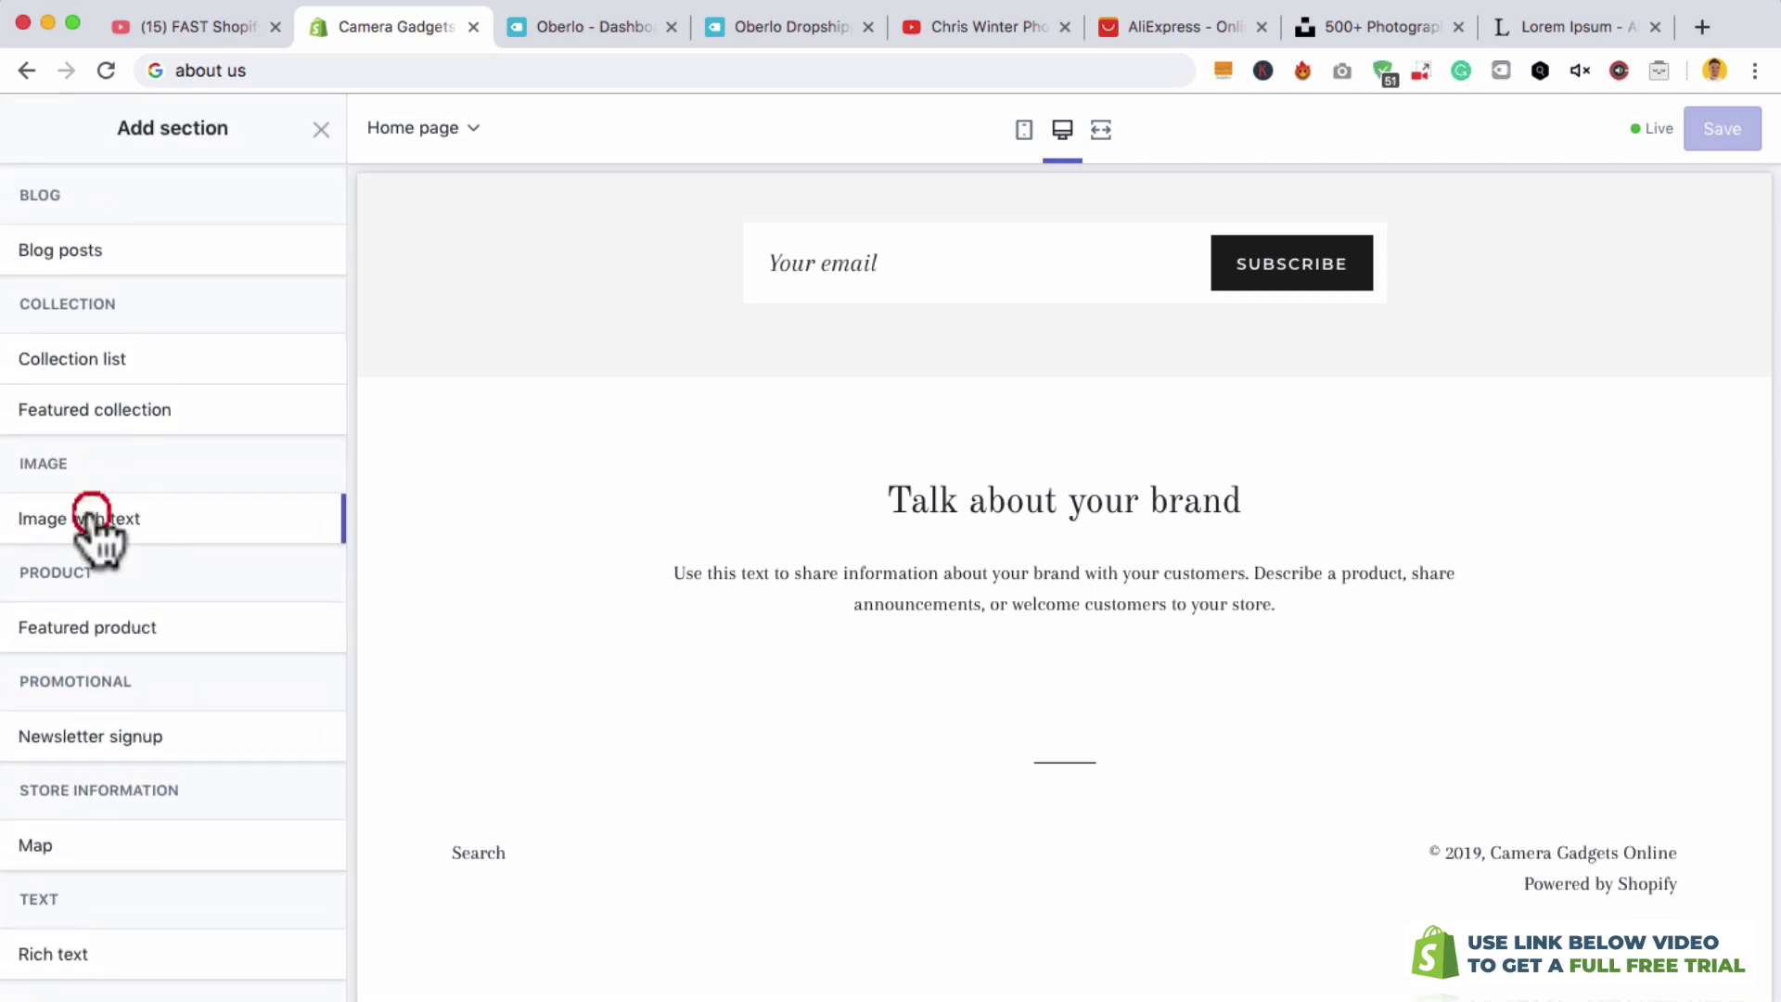
mouse_move(97, 520)
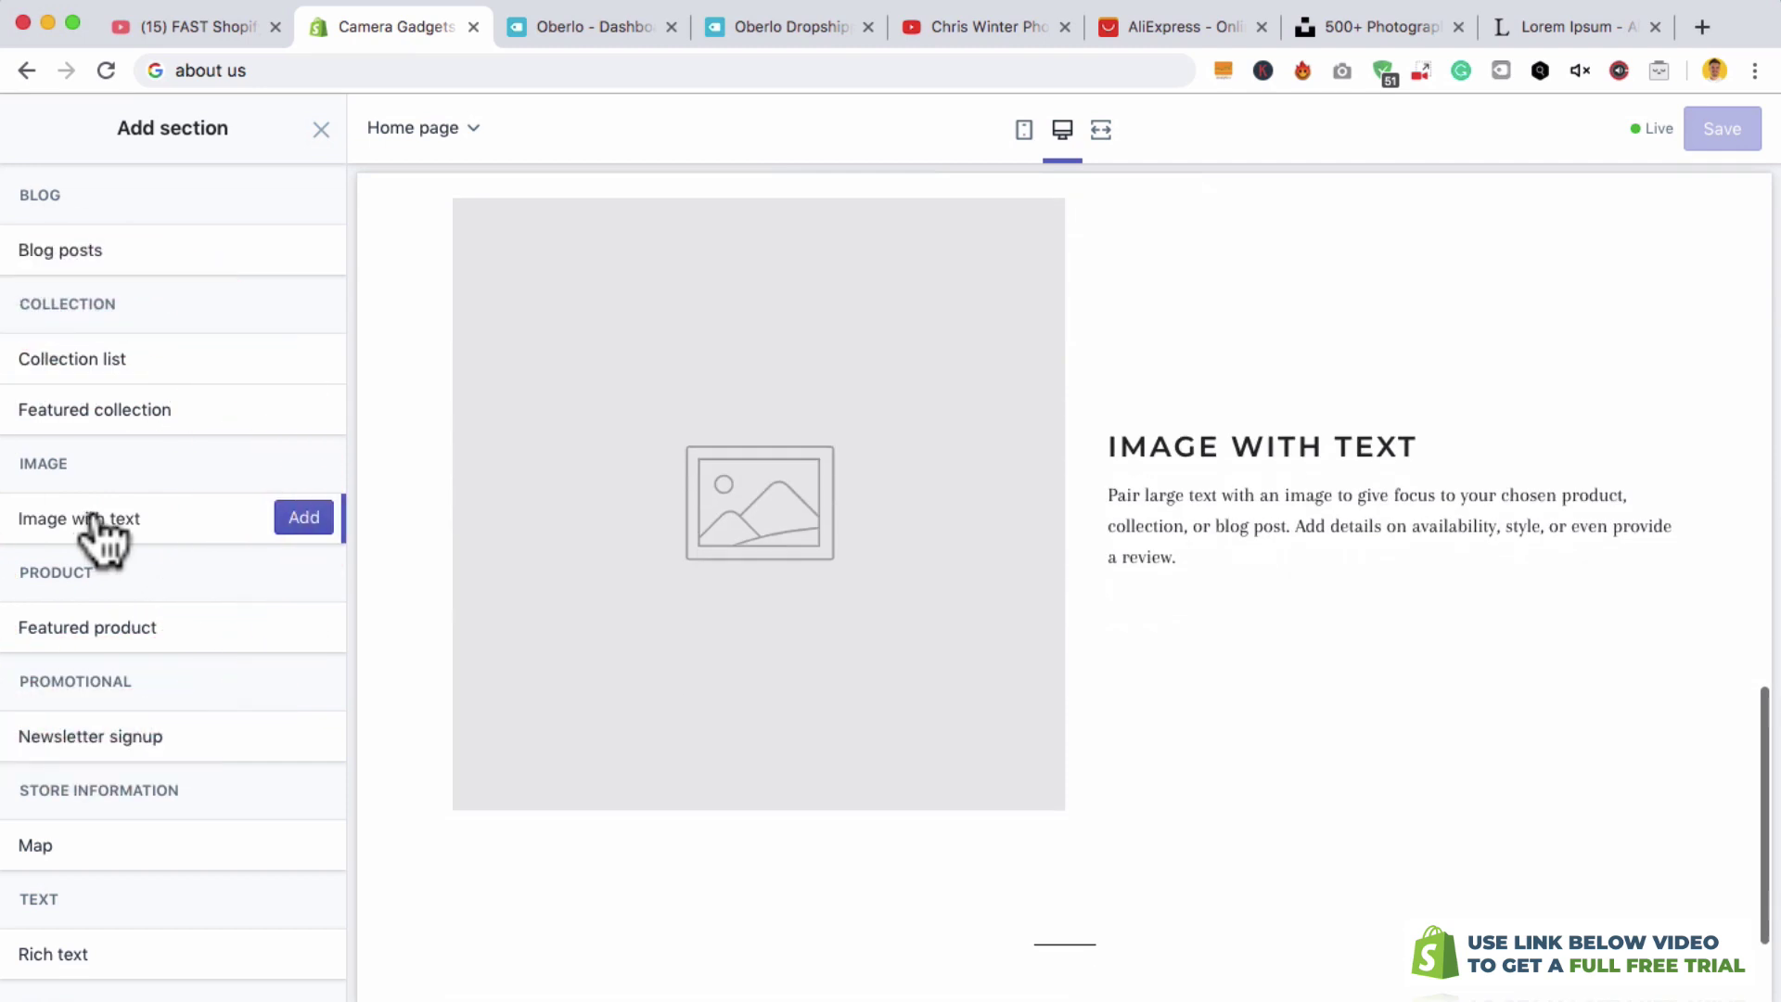
left_click(300, 519)
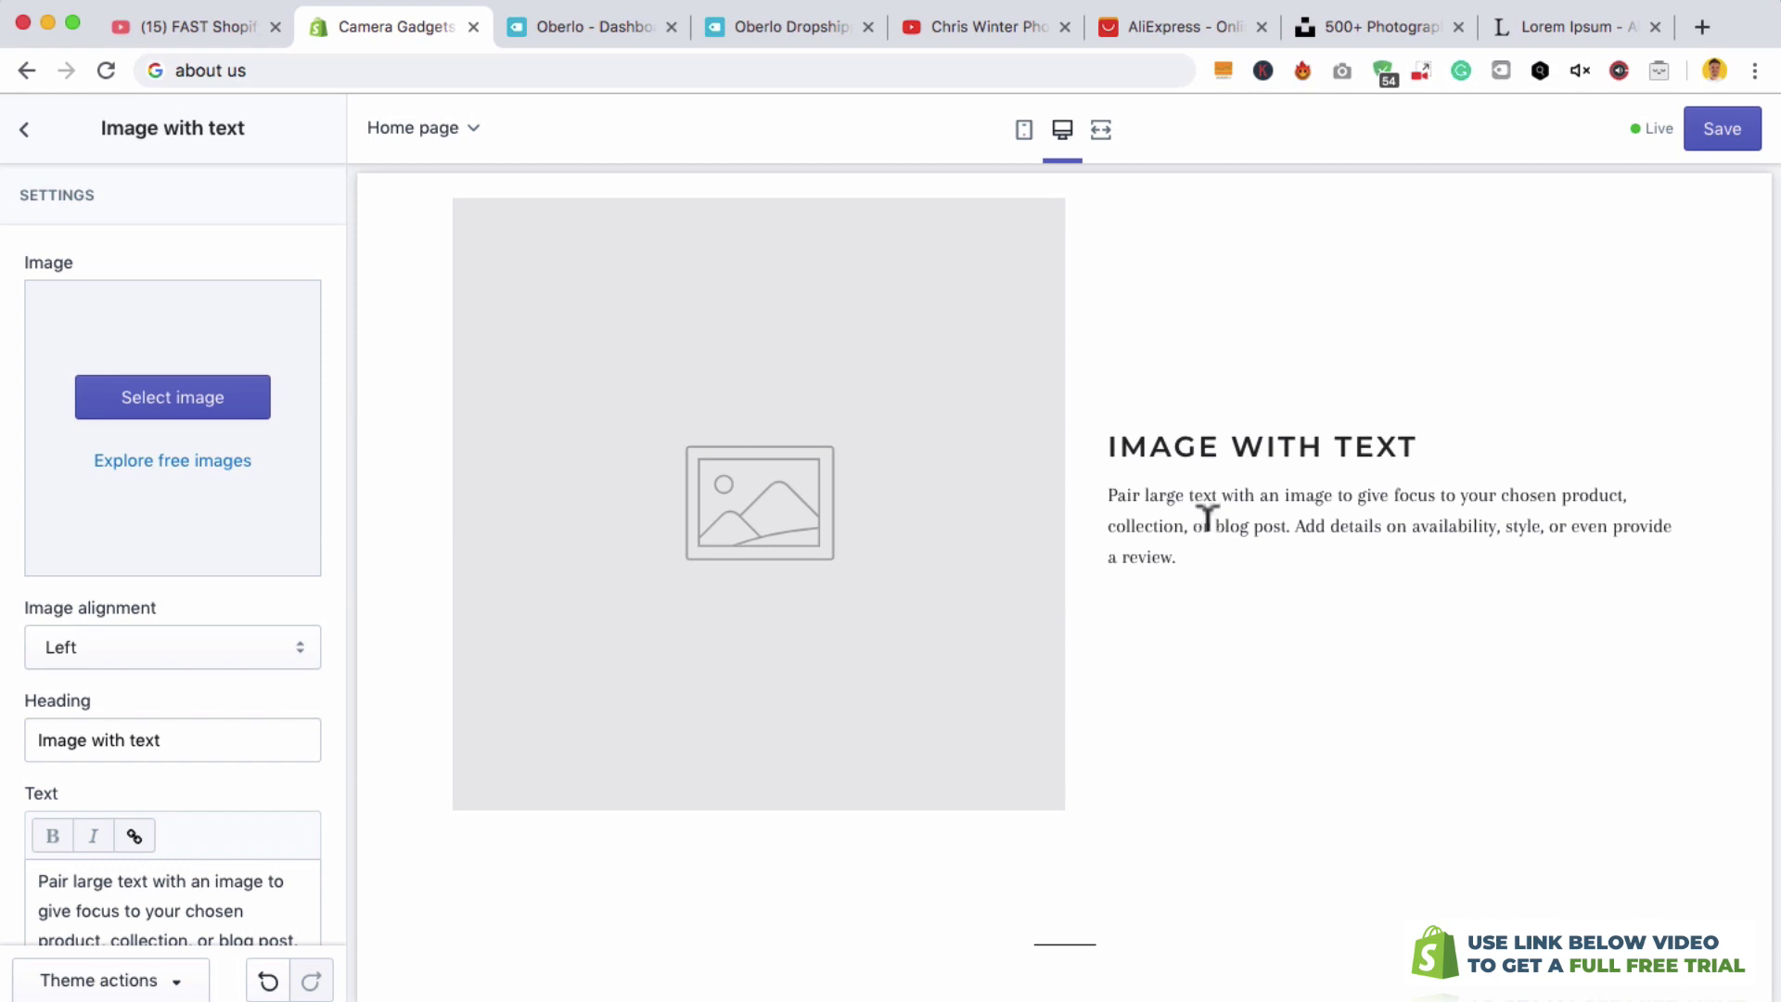
- Paste 'By Photographers For Photographers' as its heading and Lorem ipsum as the body
triple_click(107, 739)
type("By Photographers For Photographers")
triple_click(247, 743)
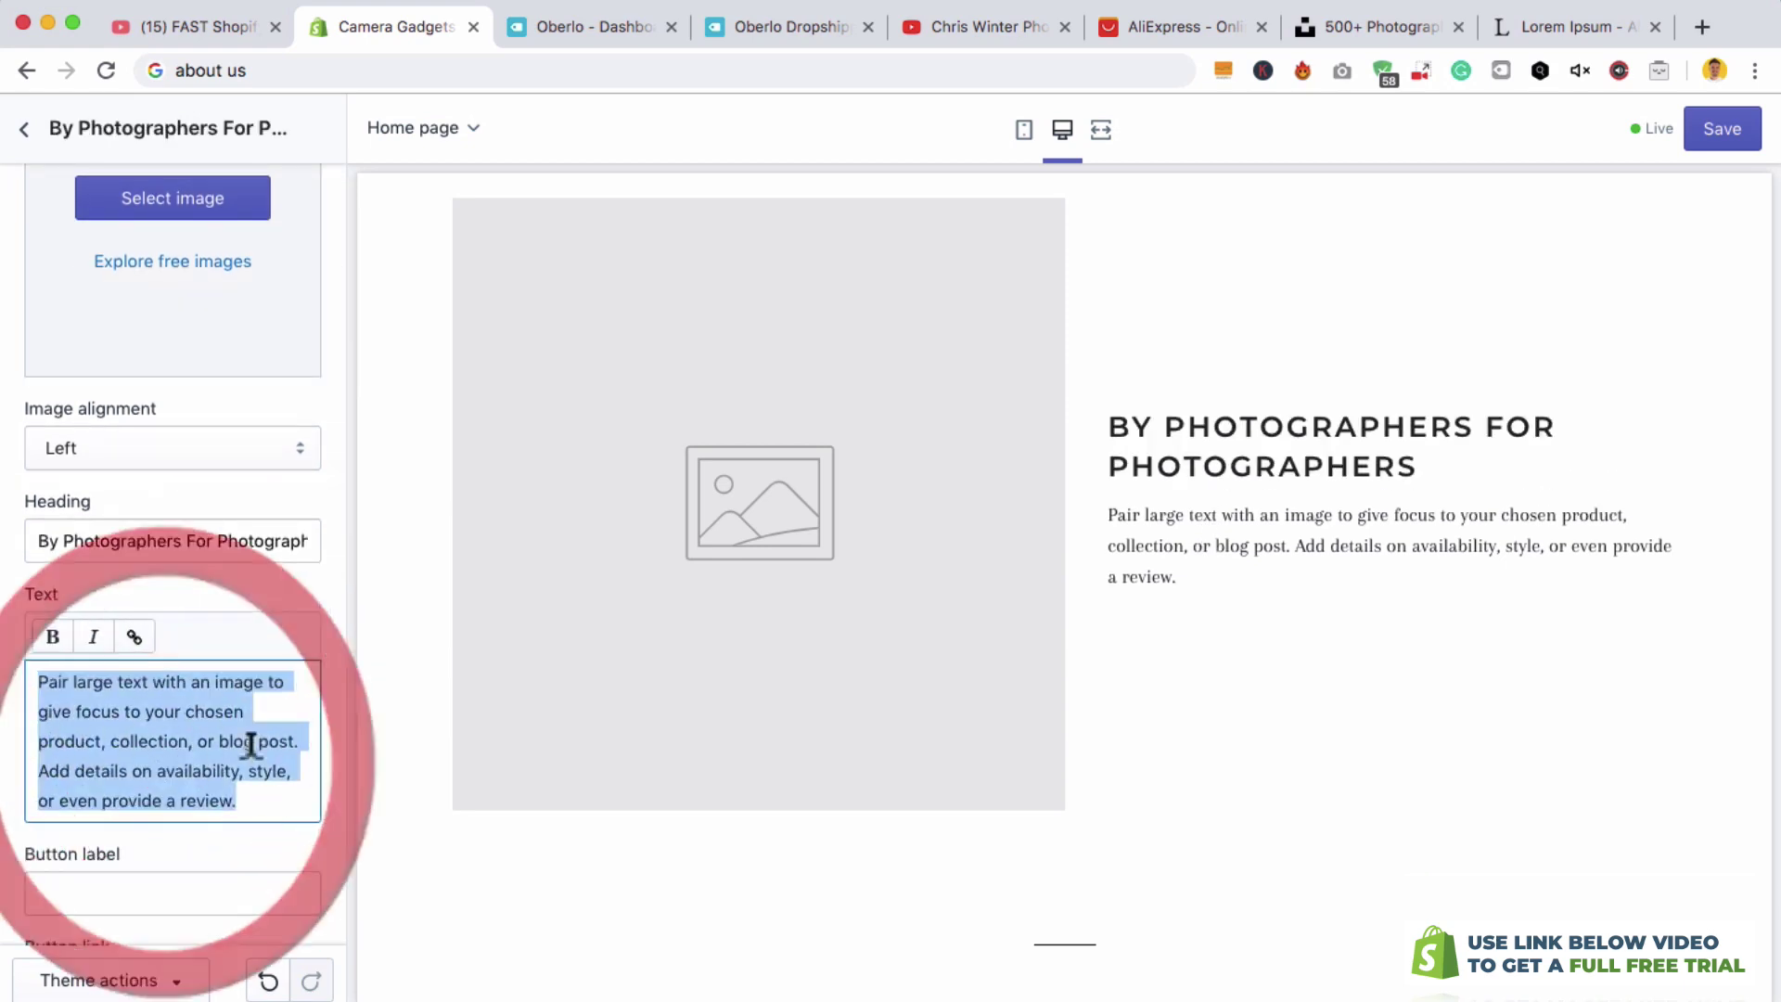
type("Et harum quidem rerum facilis est et expedita distinctio. Nam libero tempore, cum soluta nobis est eligendi optio cumque nihil impedit quo minus id quod maxime placeat facere possimus, omnis voluptas assumenda est, omnis dolor repellendus. Temporibus autem quibusdam et aut officiis debitis aut rerum necessitatibus saepe eveniet ut et voluptates repudiandae sint et molestiae non recusandae.")
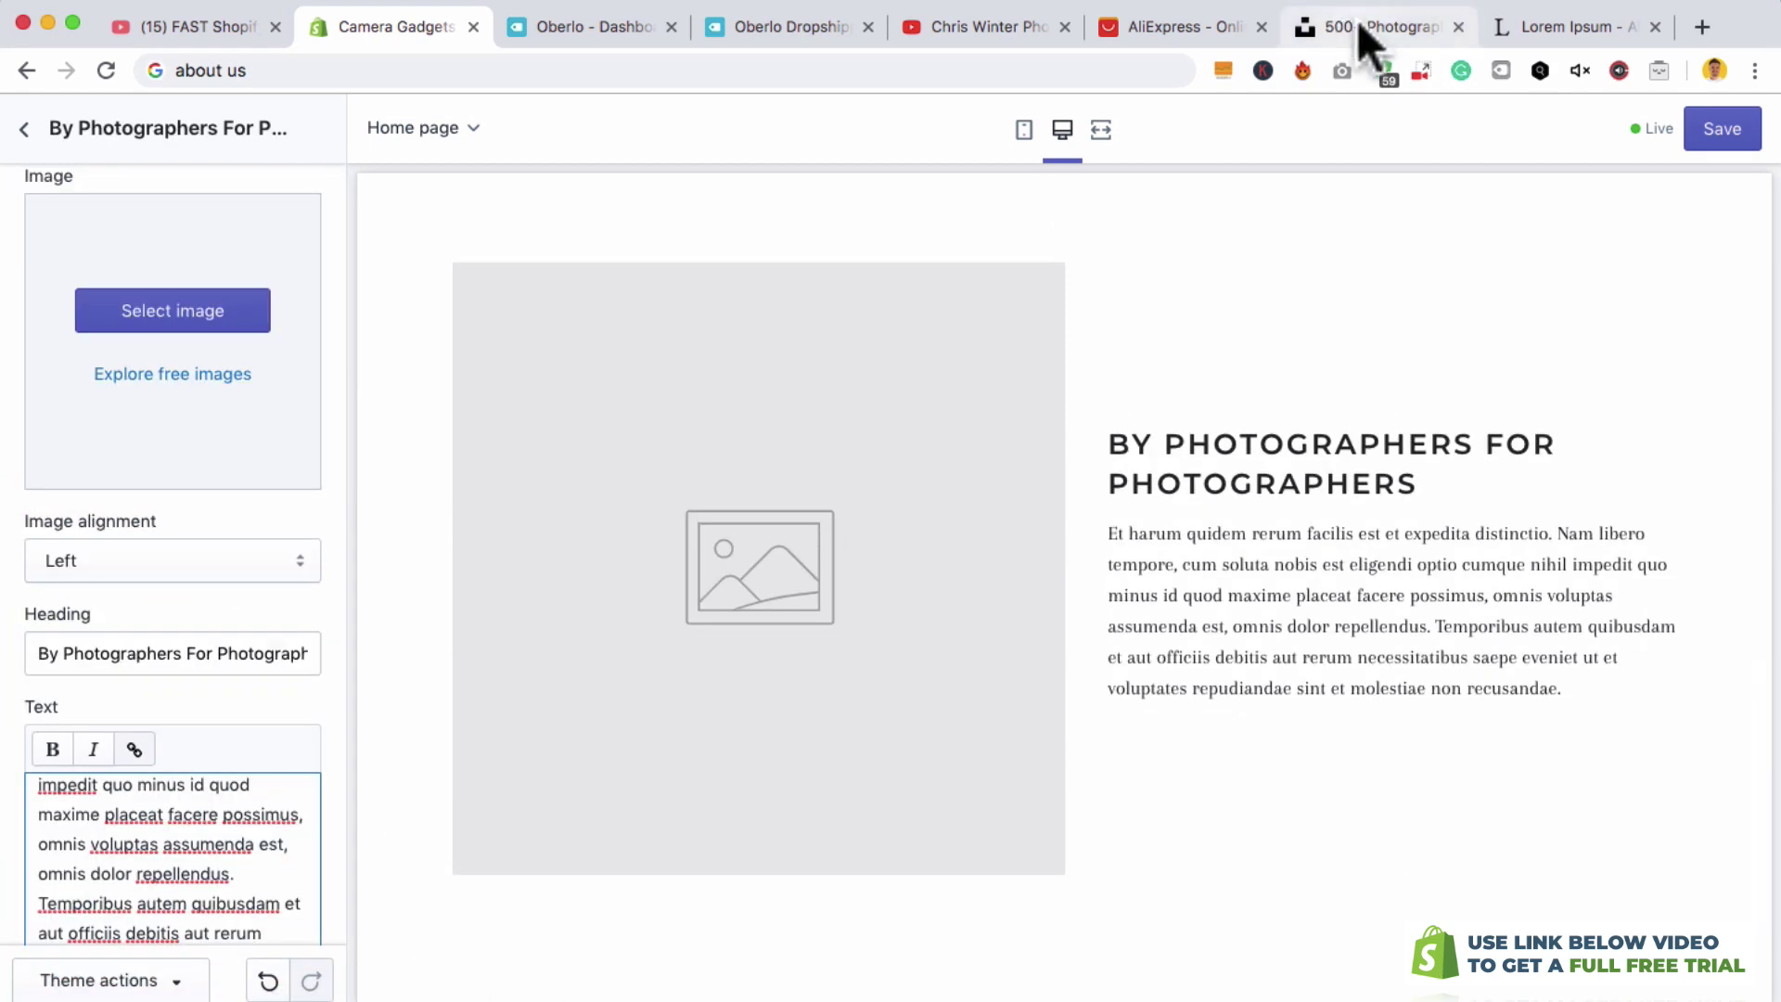
- Download the misty-forest hiker photo from the Unsplash photographer results
left_click(1359, 22)
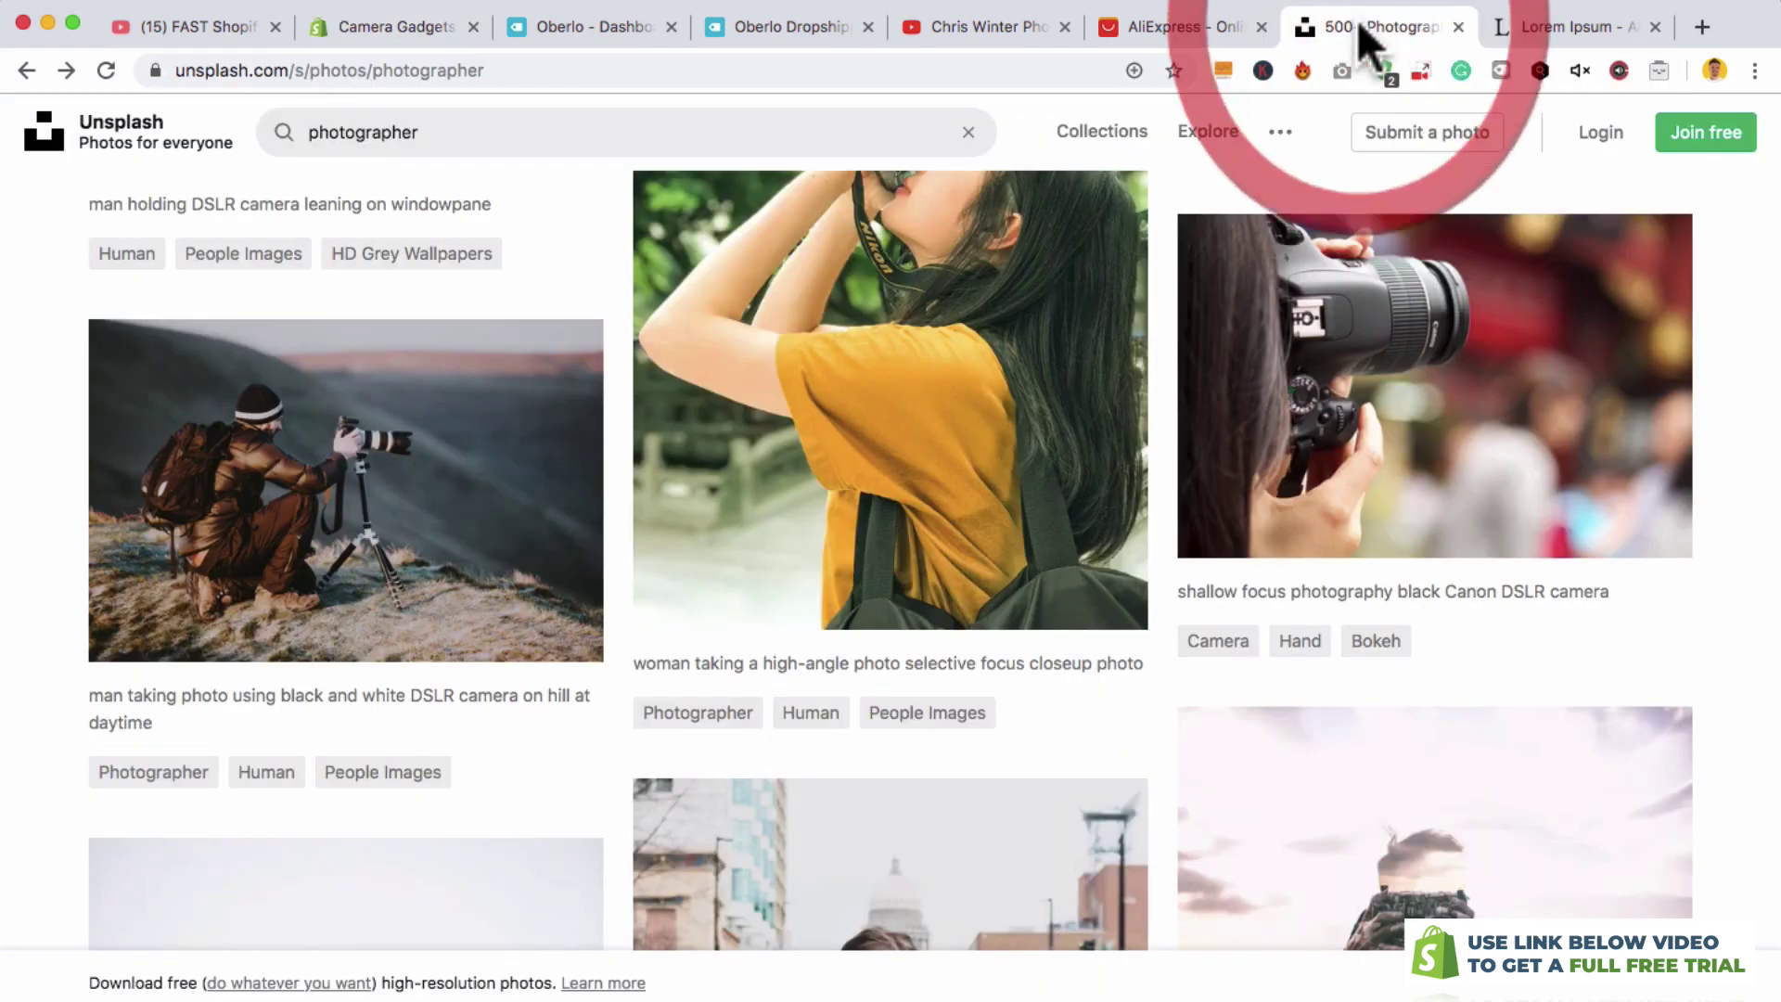
scroll(940, 538, "down", 1)
scroll(943, 541, "down", 5)
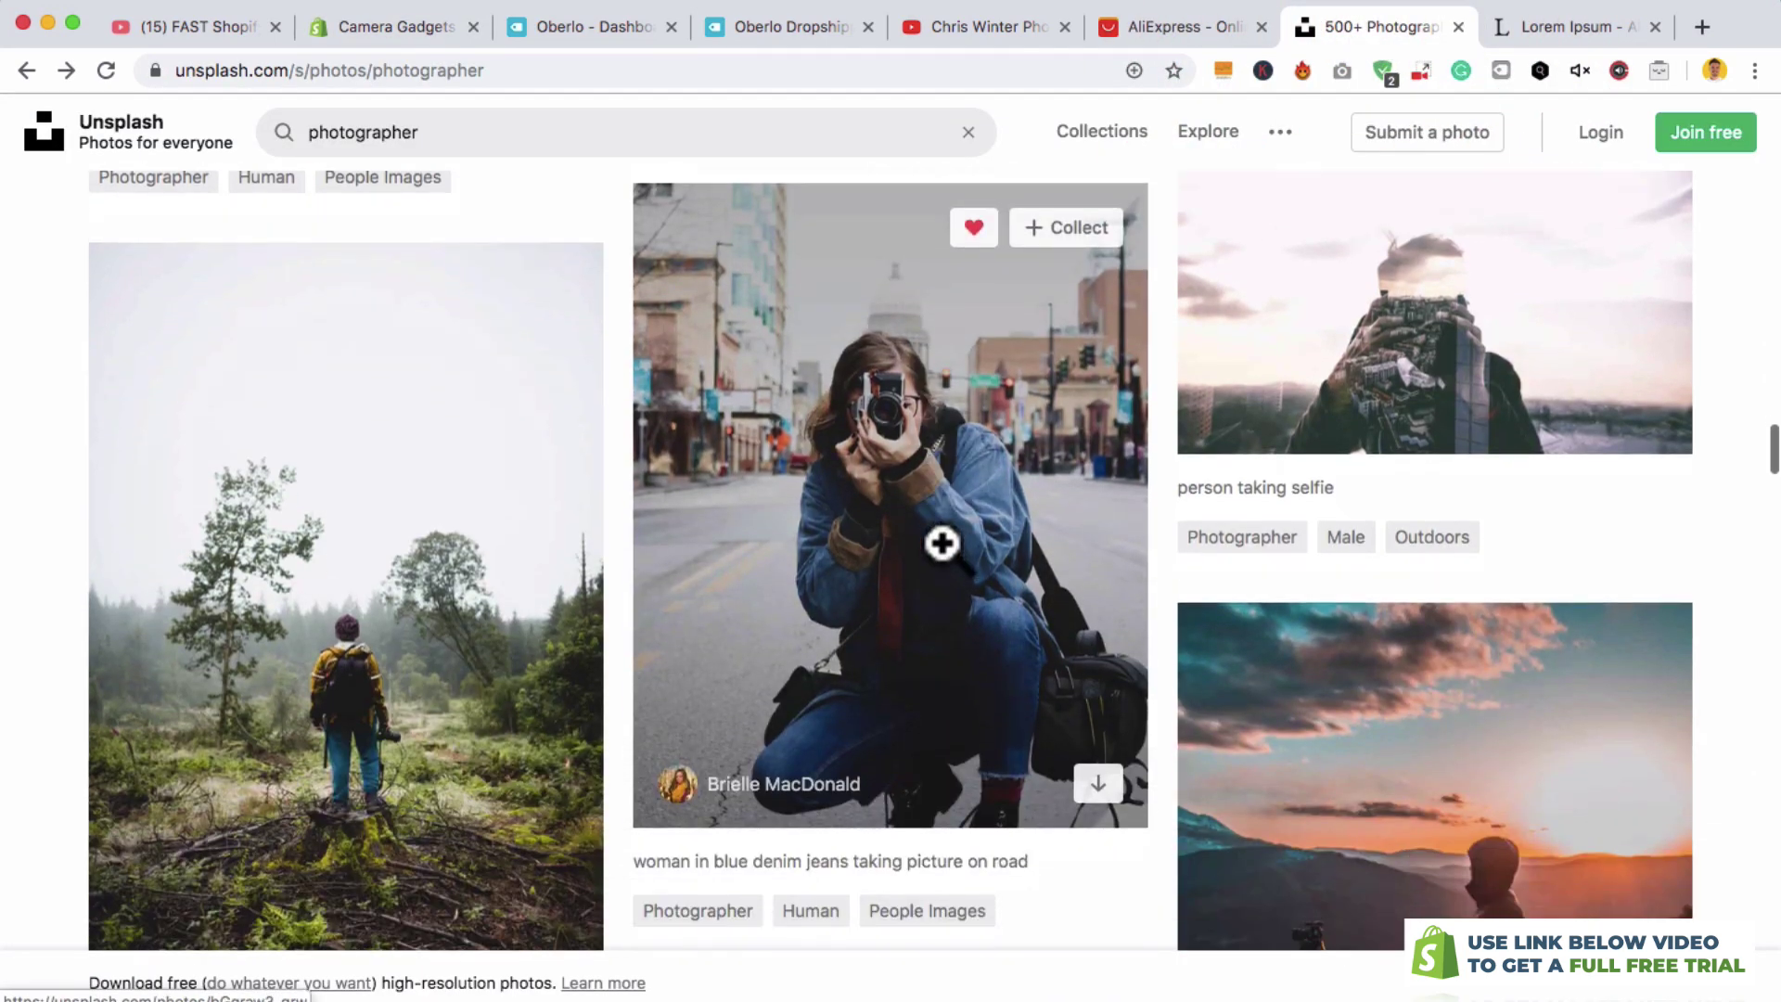
scroll(733, 513, "down", 1)
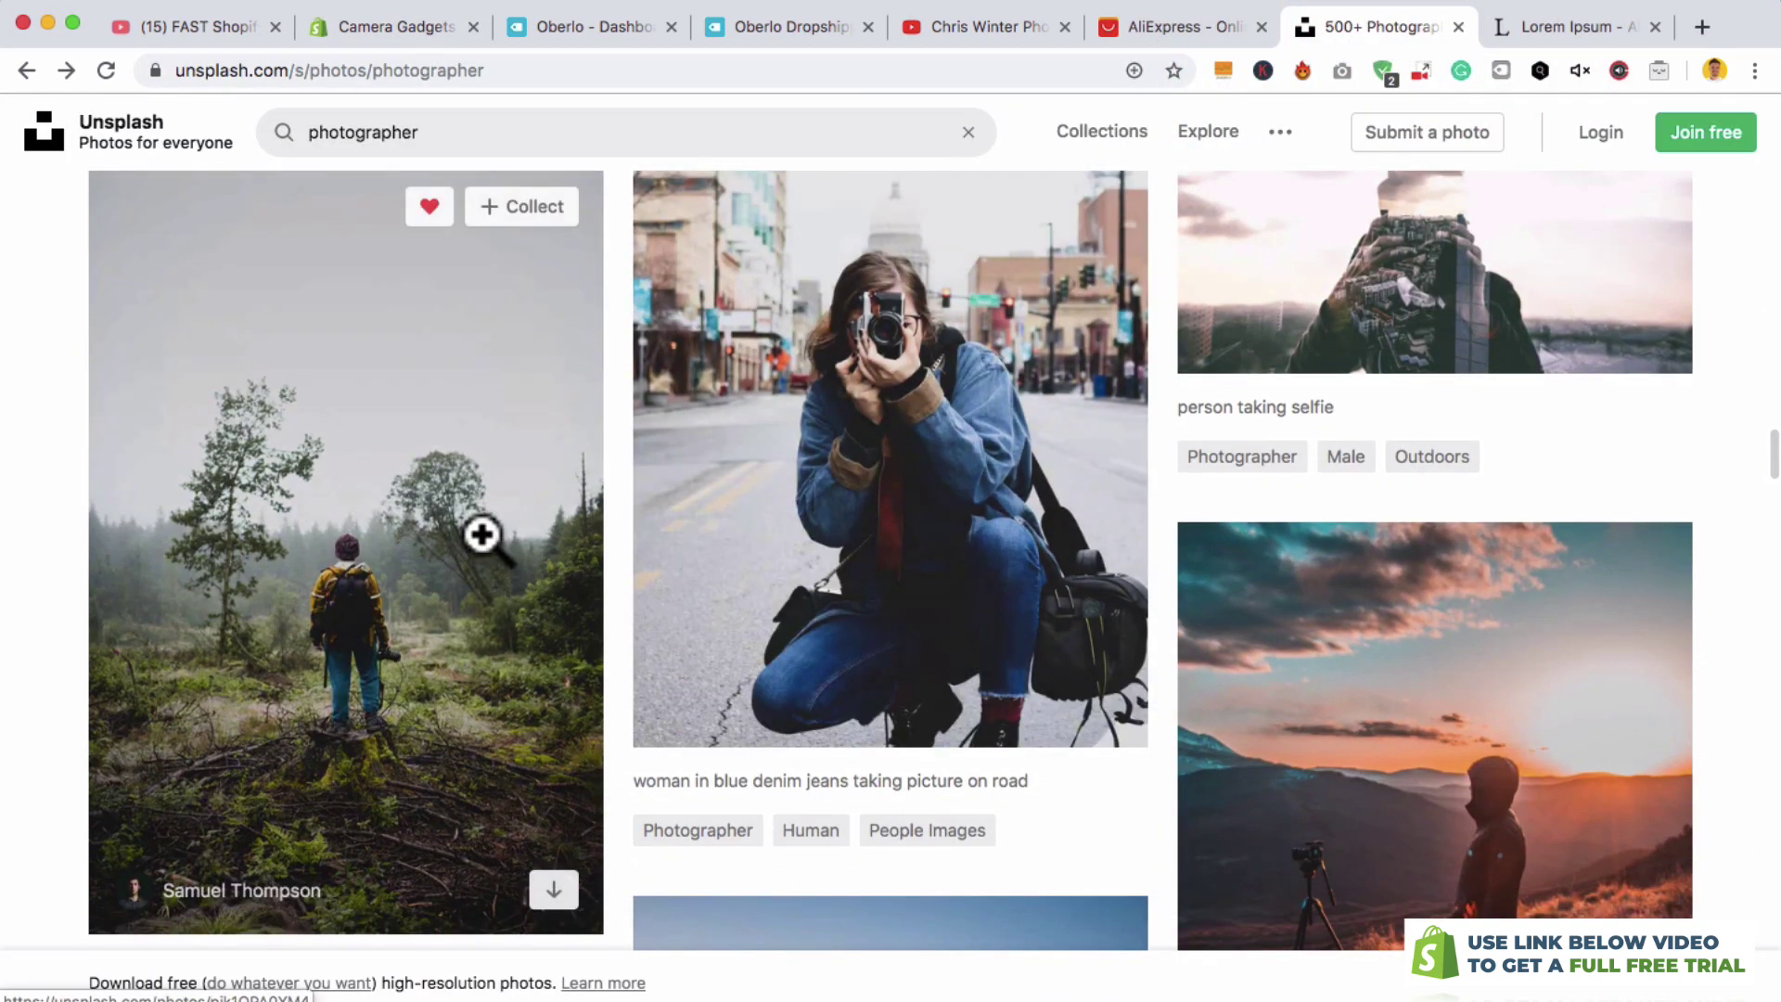
left_click(517, 506)
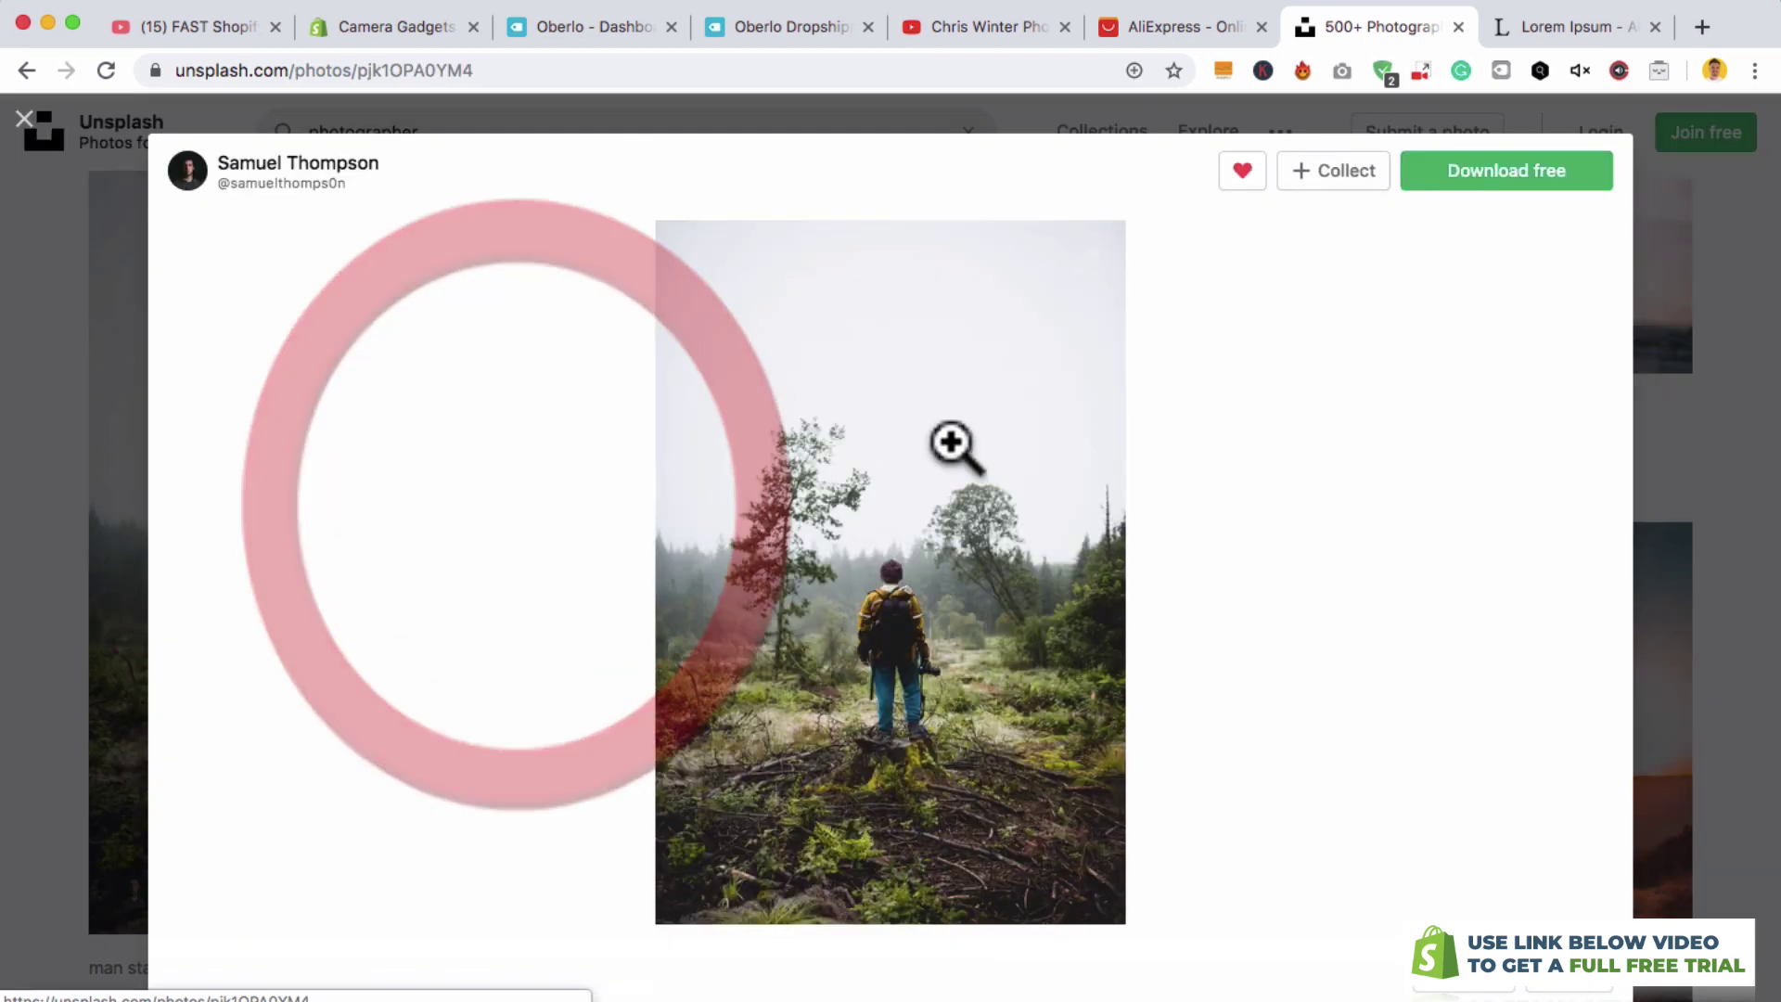
left_click(1463, 197)
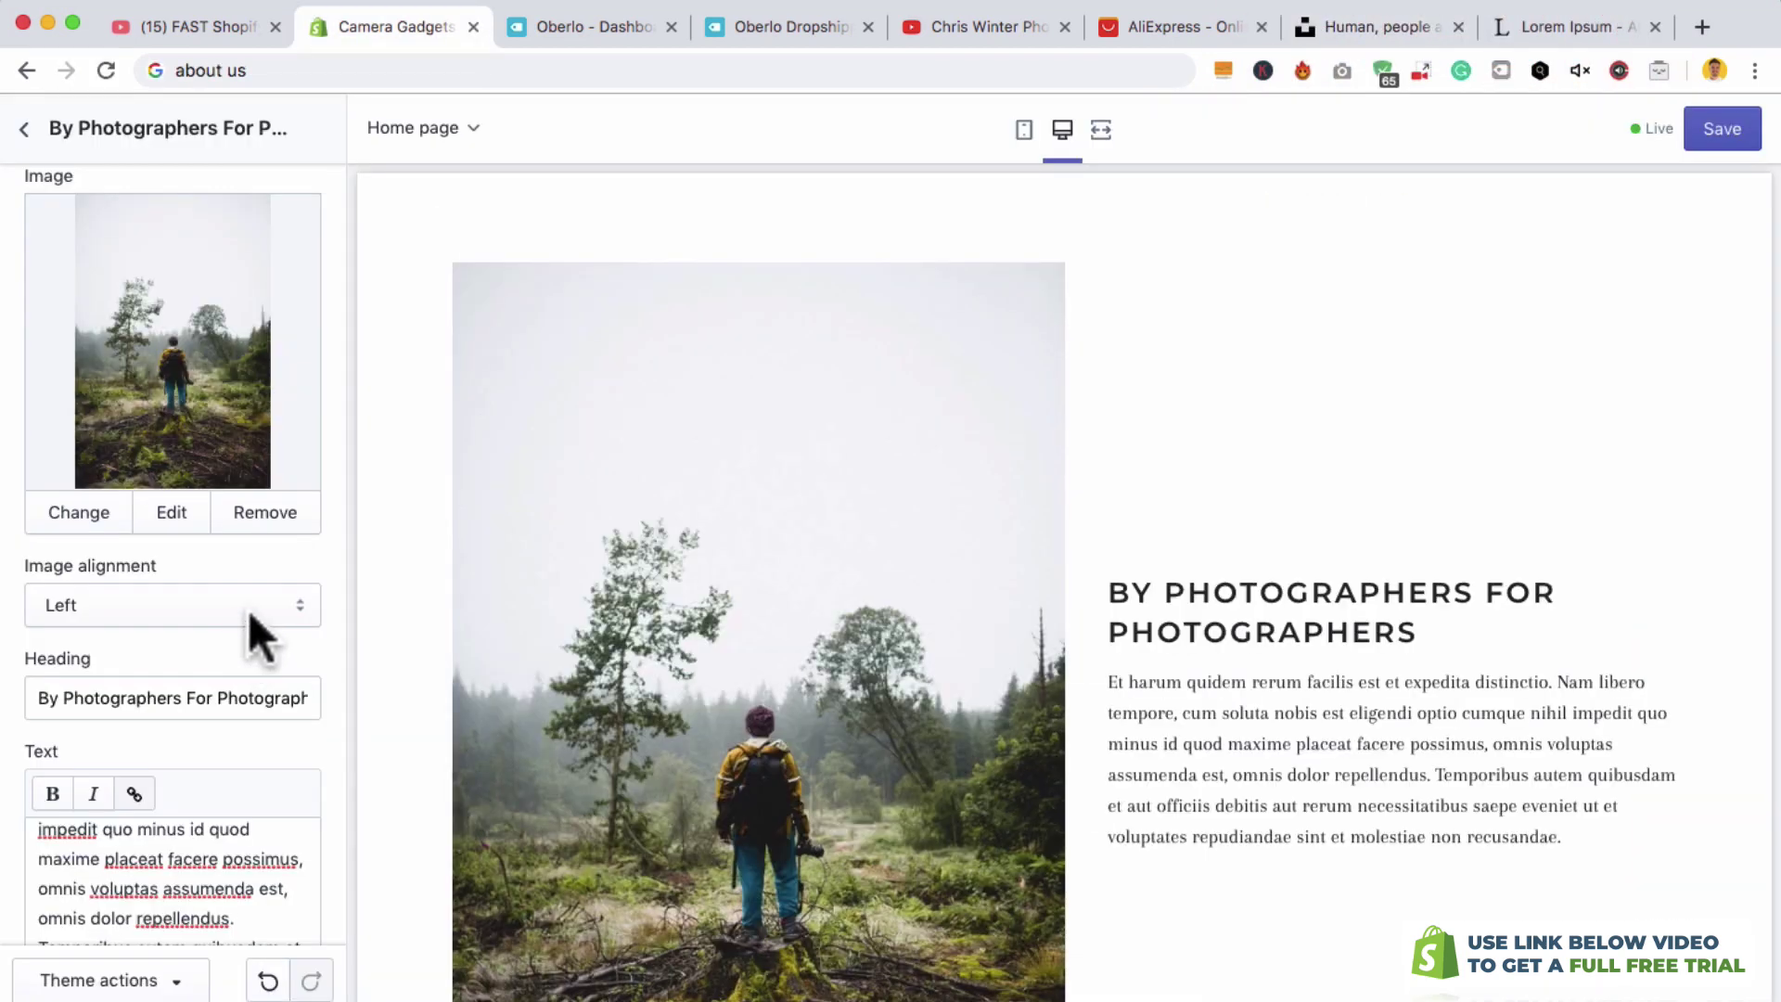
- Align the section image to the right, save, and go to the store's Pages list
left_click(52, 630)
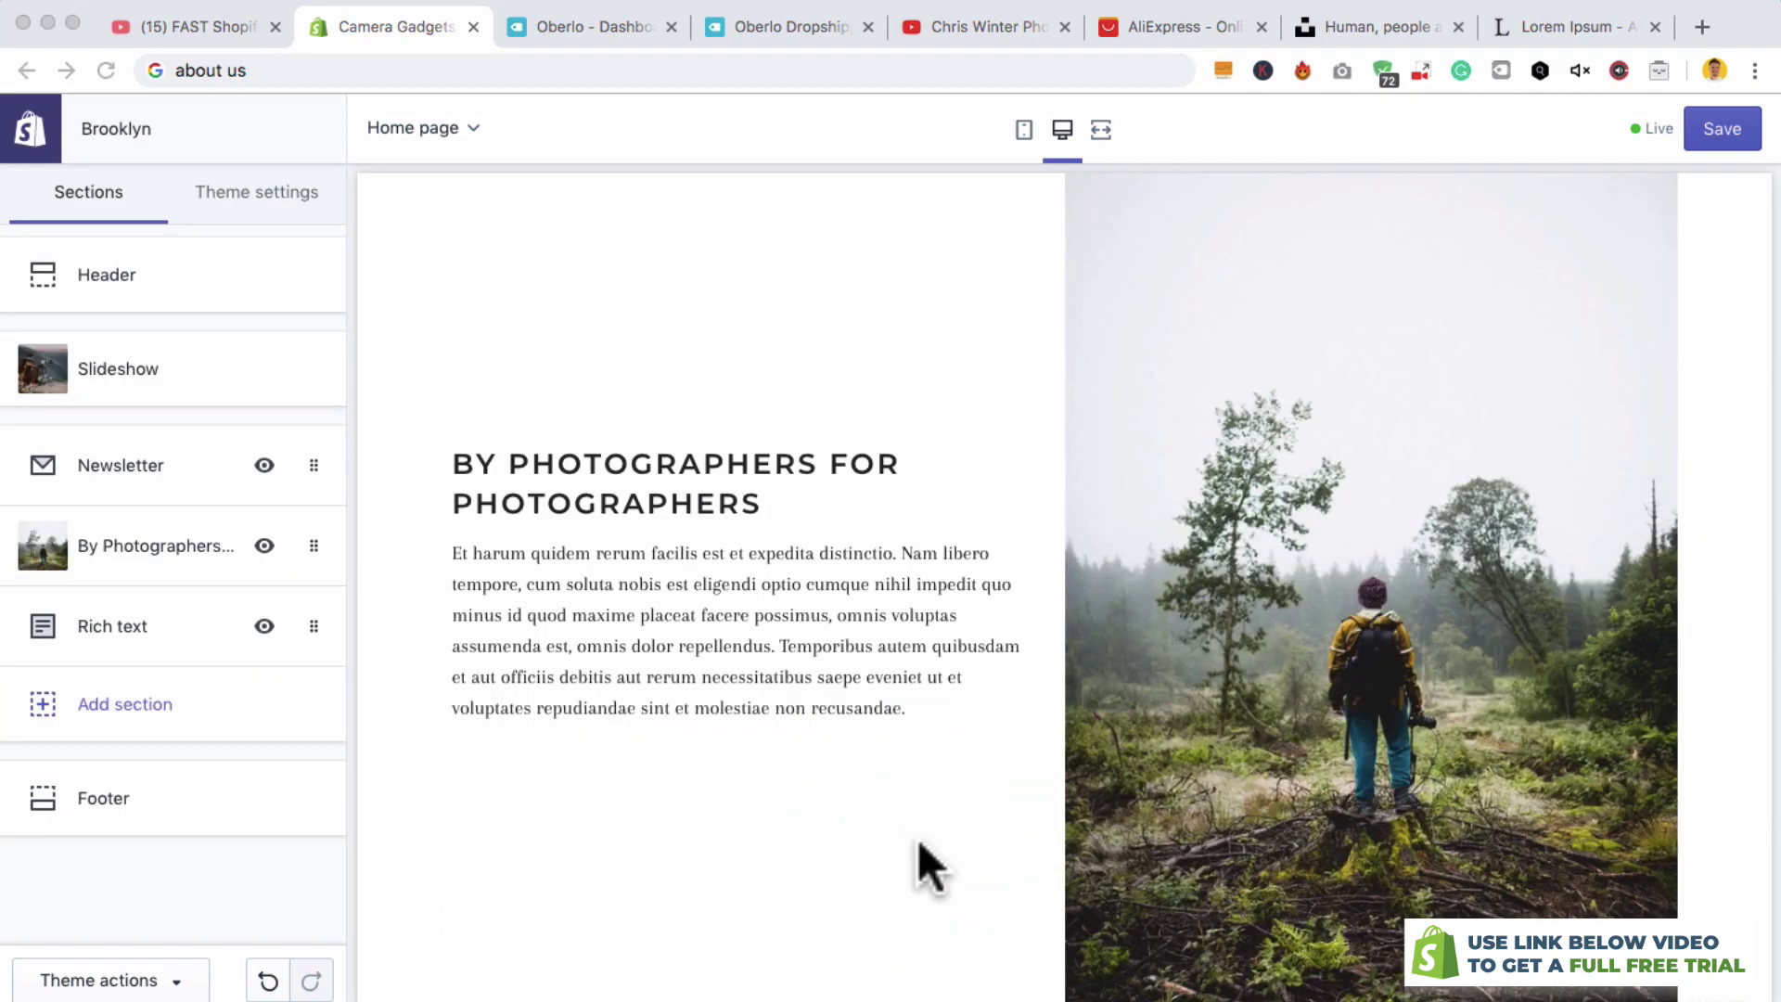
left_click(1722, 139)
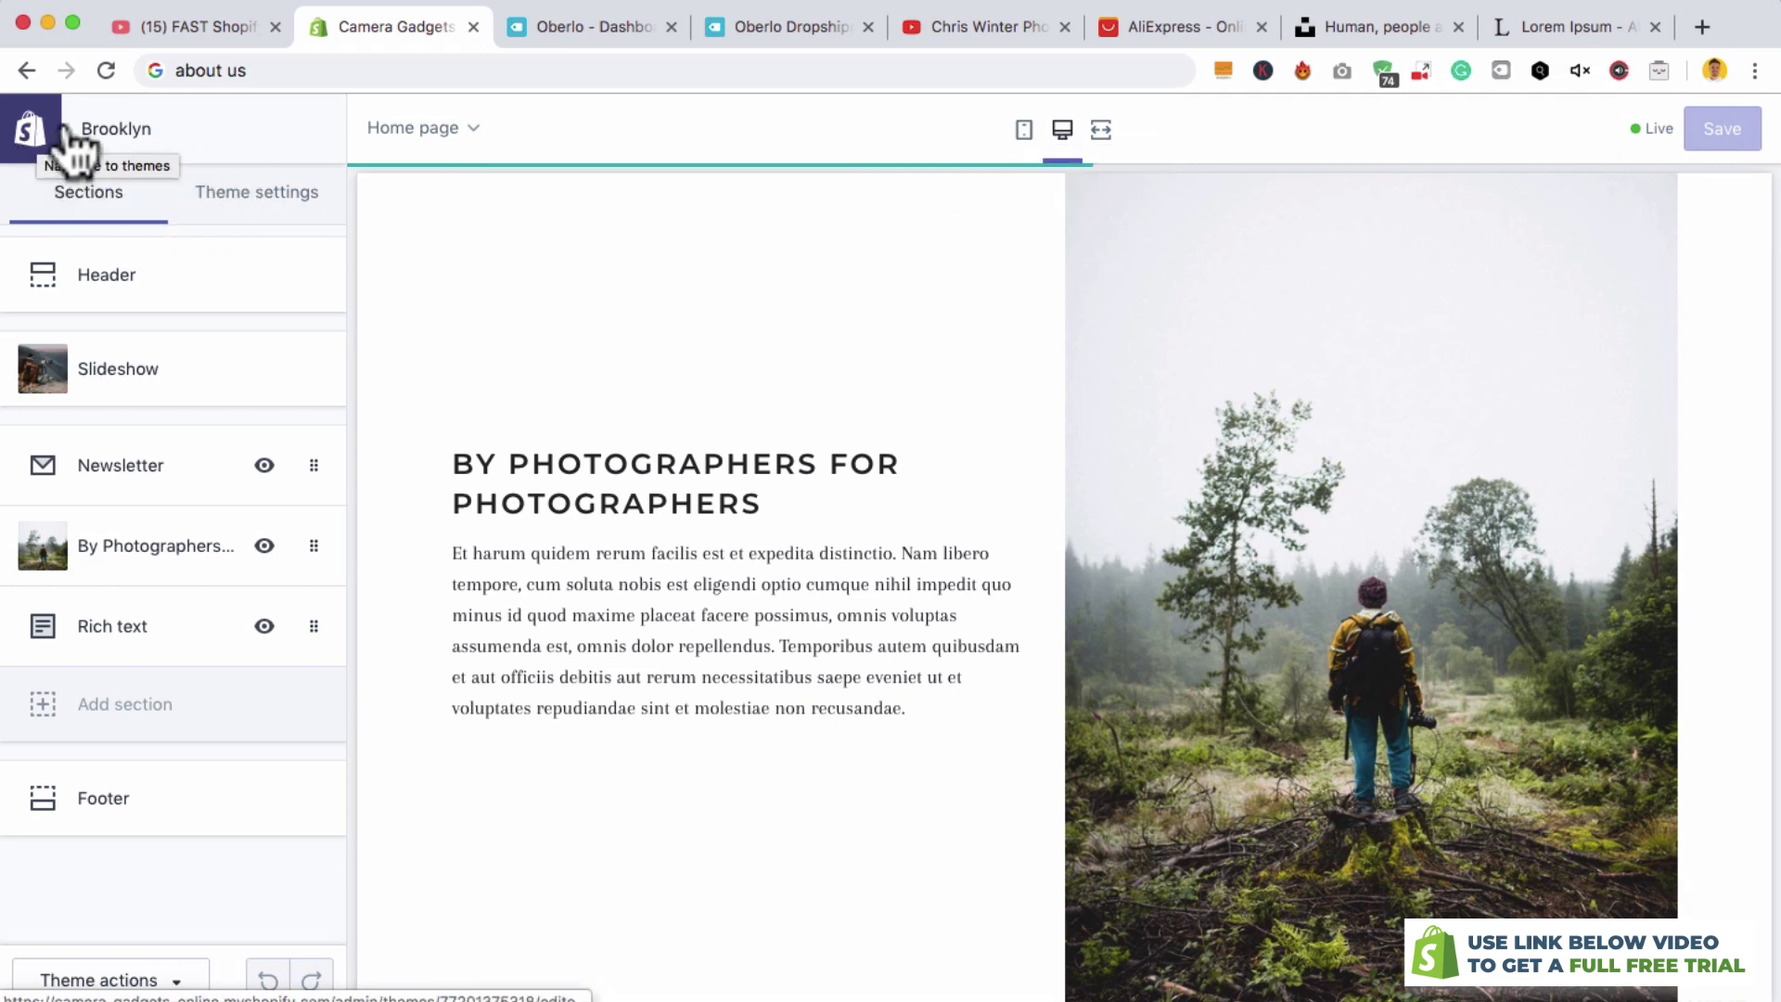
left_click(35, 135)
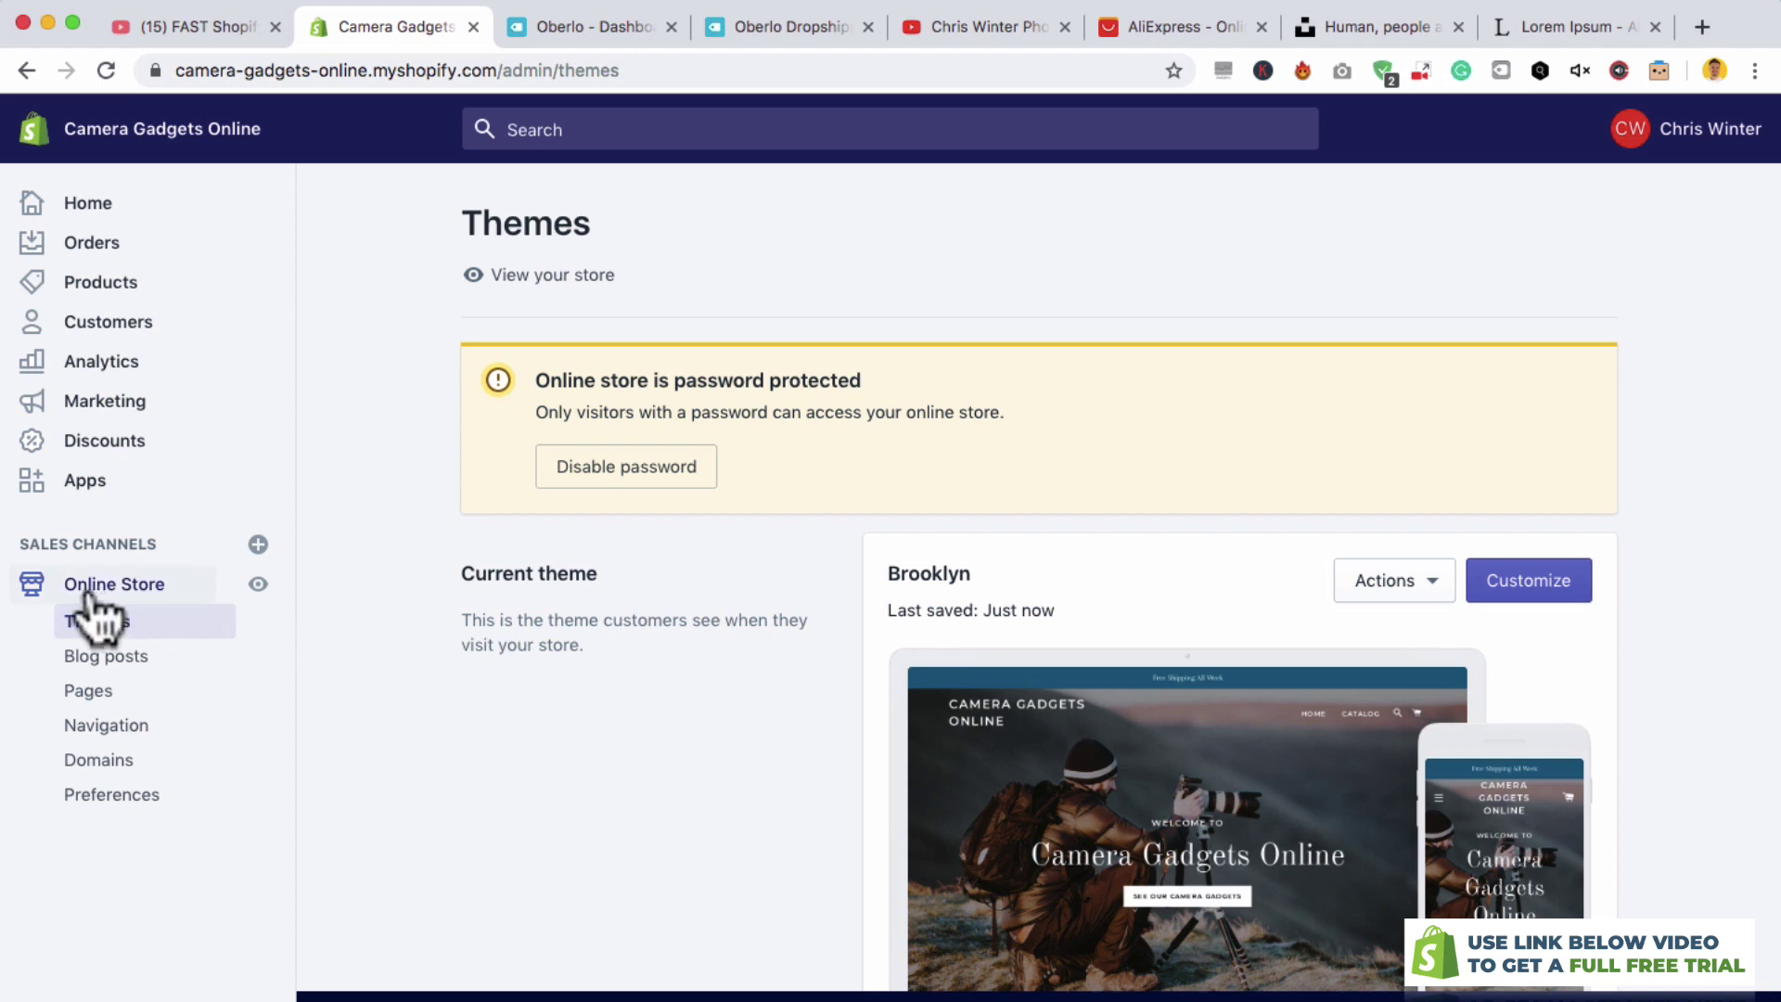
left_click(98, 703)
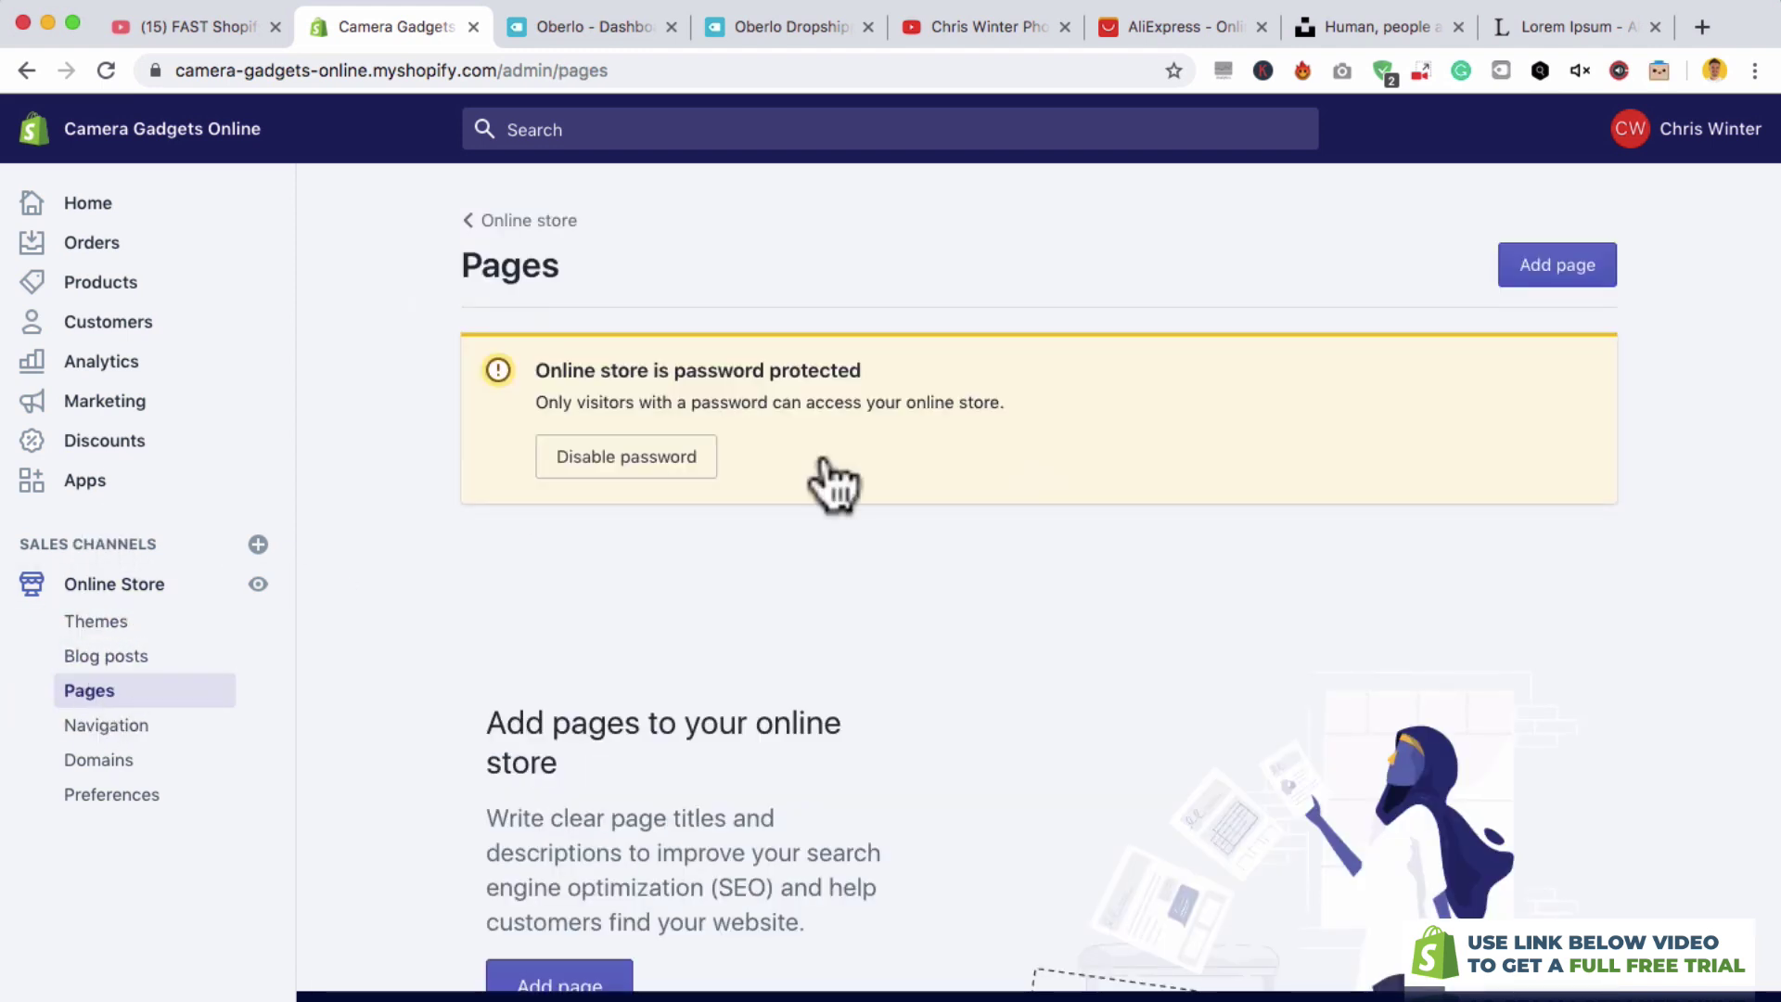
- Create and save an About Us page with pasted lorem ipsum content
left_click(1551, 278)
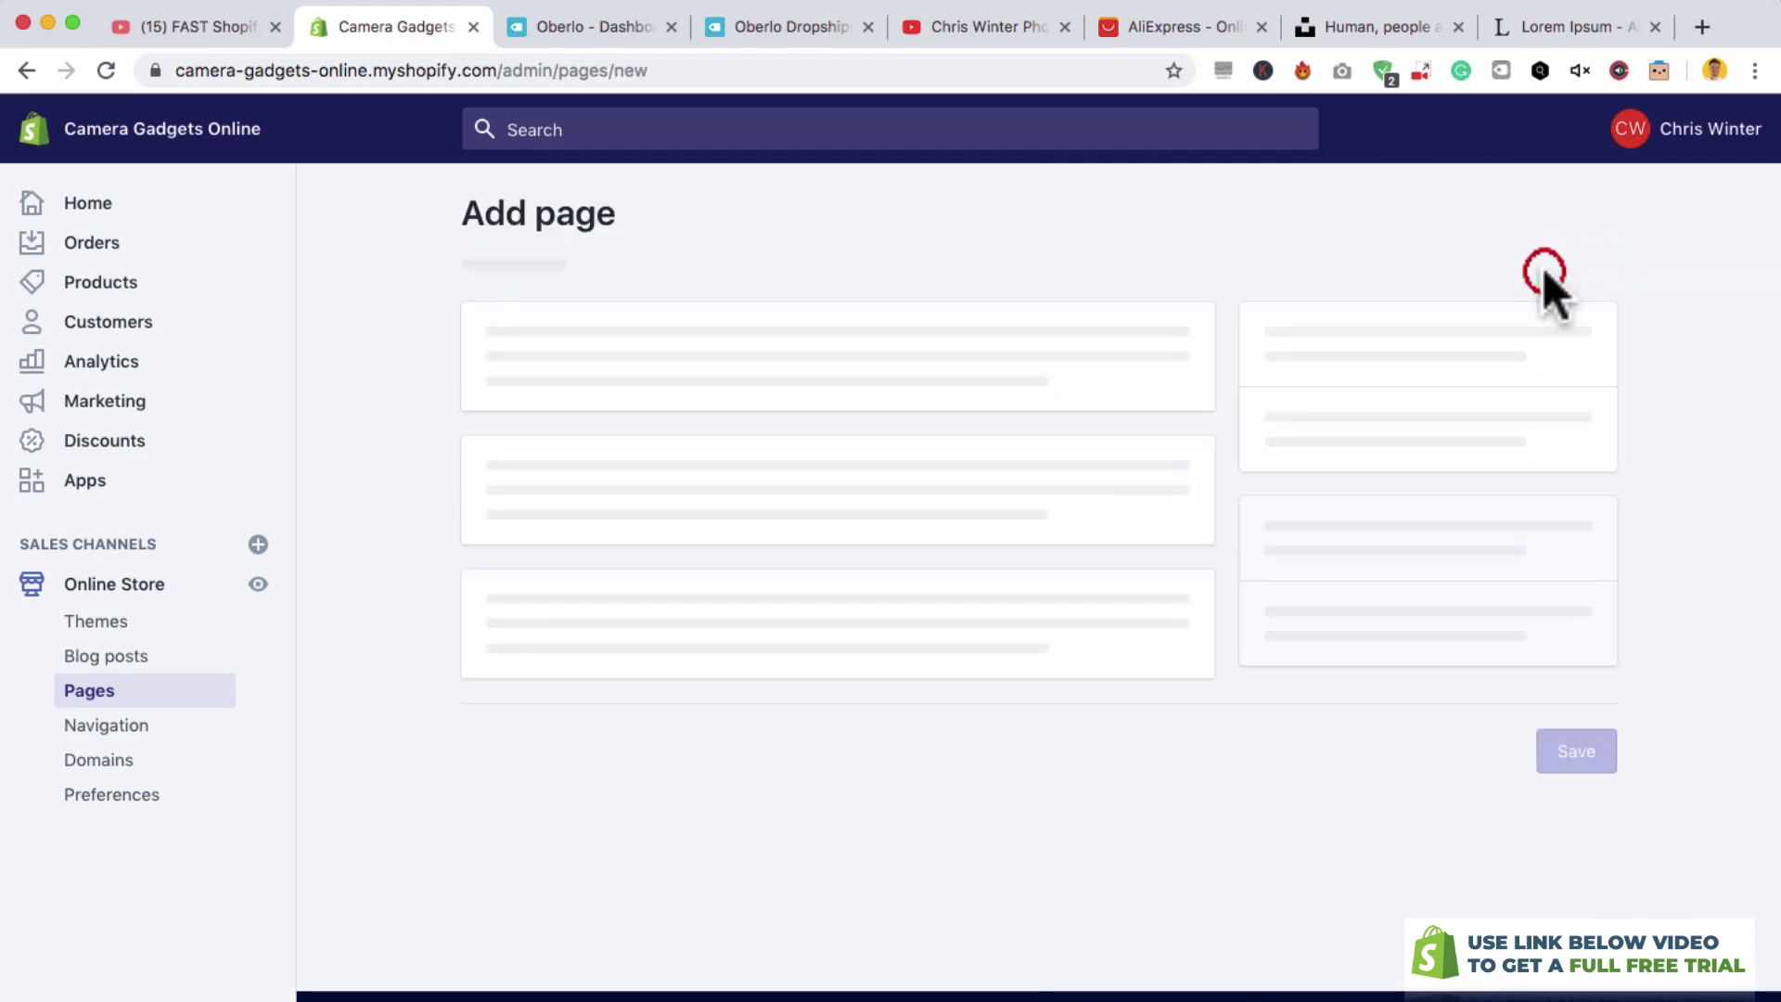
left_click(886, 412)
type("About Us")
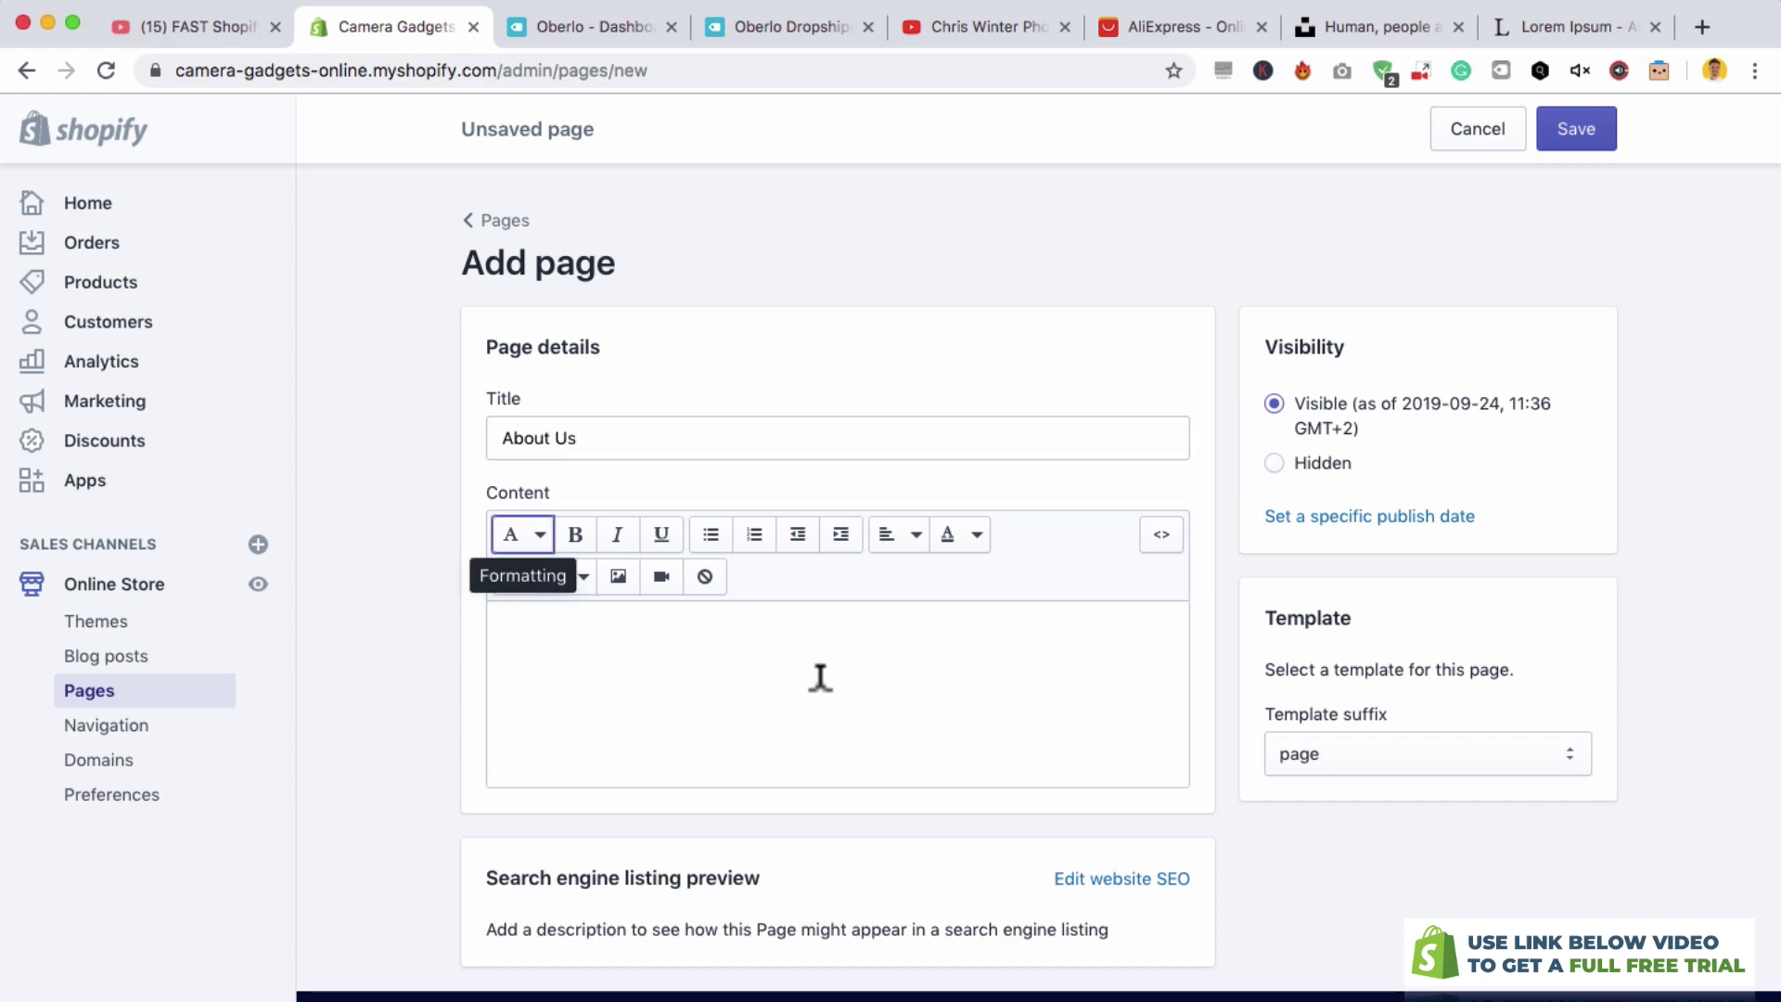
left_click(819, 678)
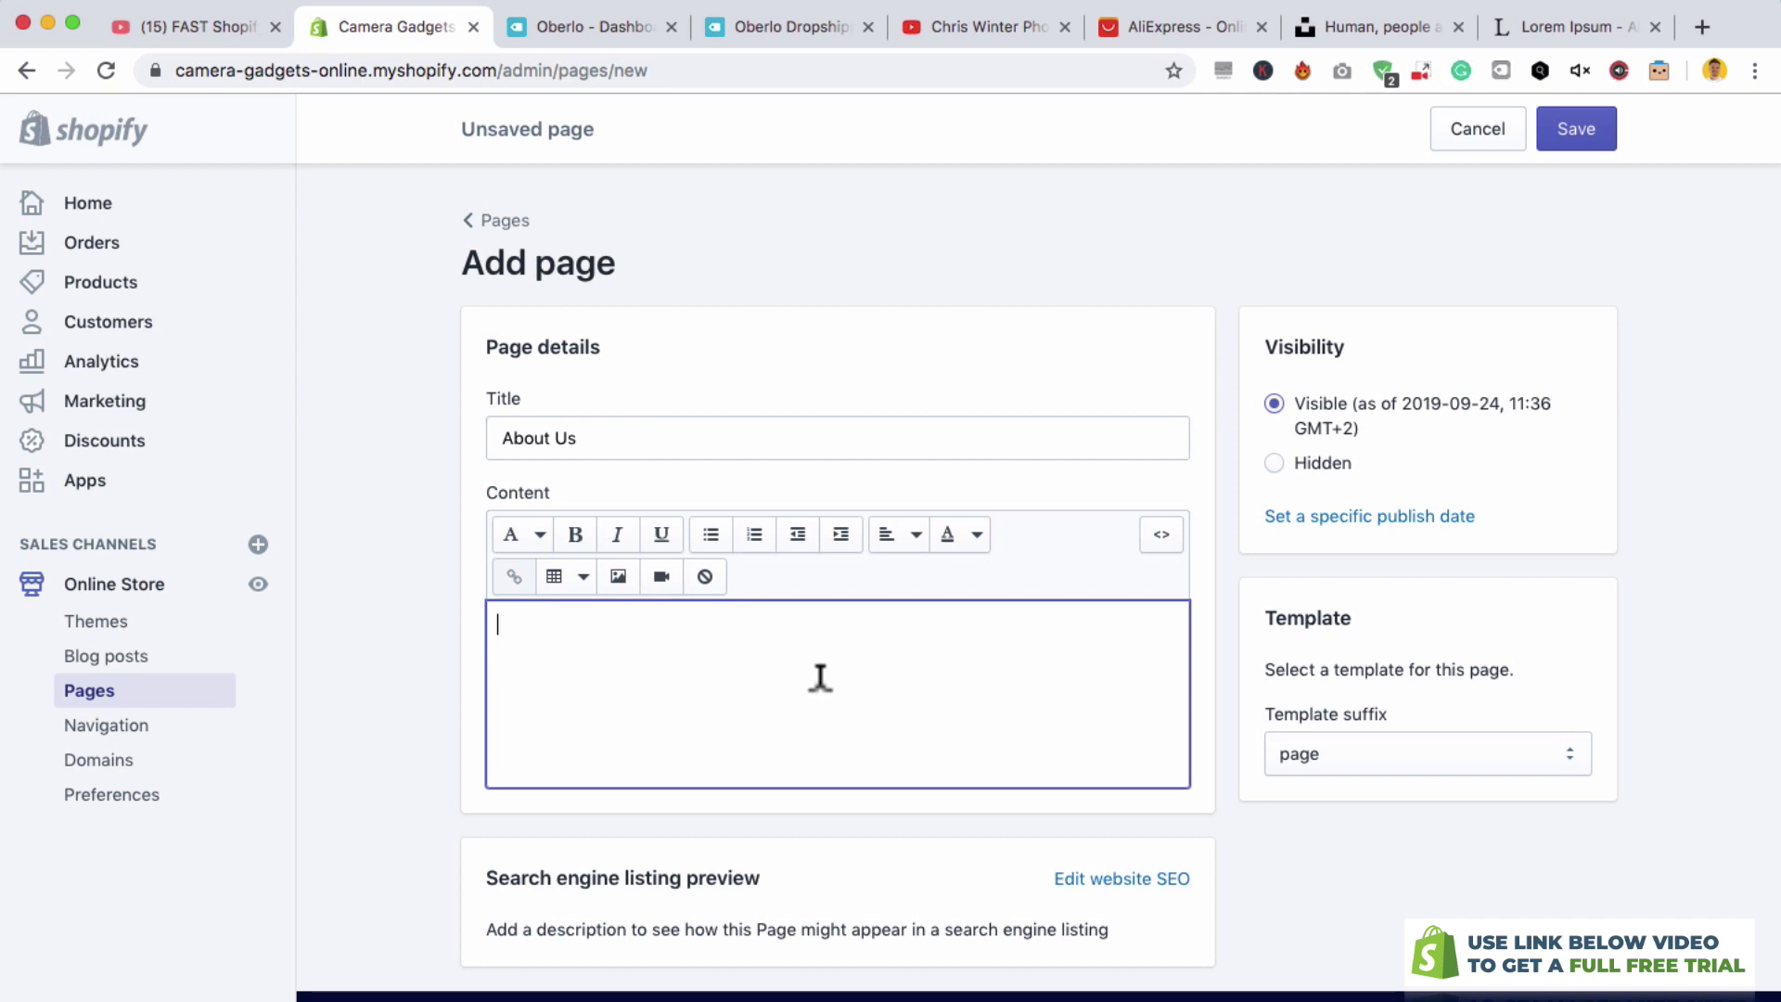
type("Et harum quidem rerum facilis est et expedita distinctio. Nam libero tempore, cum soluta nobis est eligendi optio cumque nihil impedit quo minus id quod maxime placeat facere possimus, omnis voluptas assumenda est, omnis dolor repellendus. Temporibus autem quibusdam et aut officiis debitis aut rerum necessitatibus saepe eveniet ut et voluptates repudiandae sint et molestiae non recusandae.")
left_click(1602, 125)
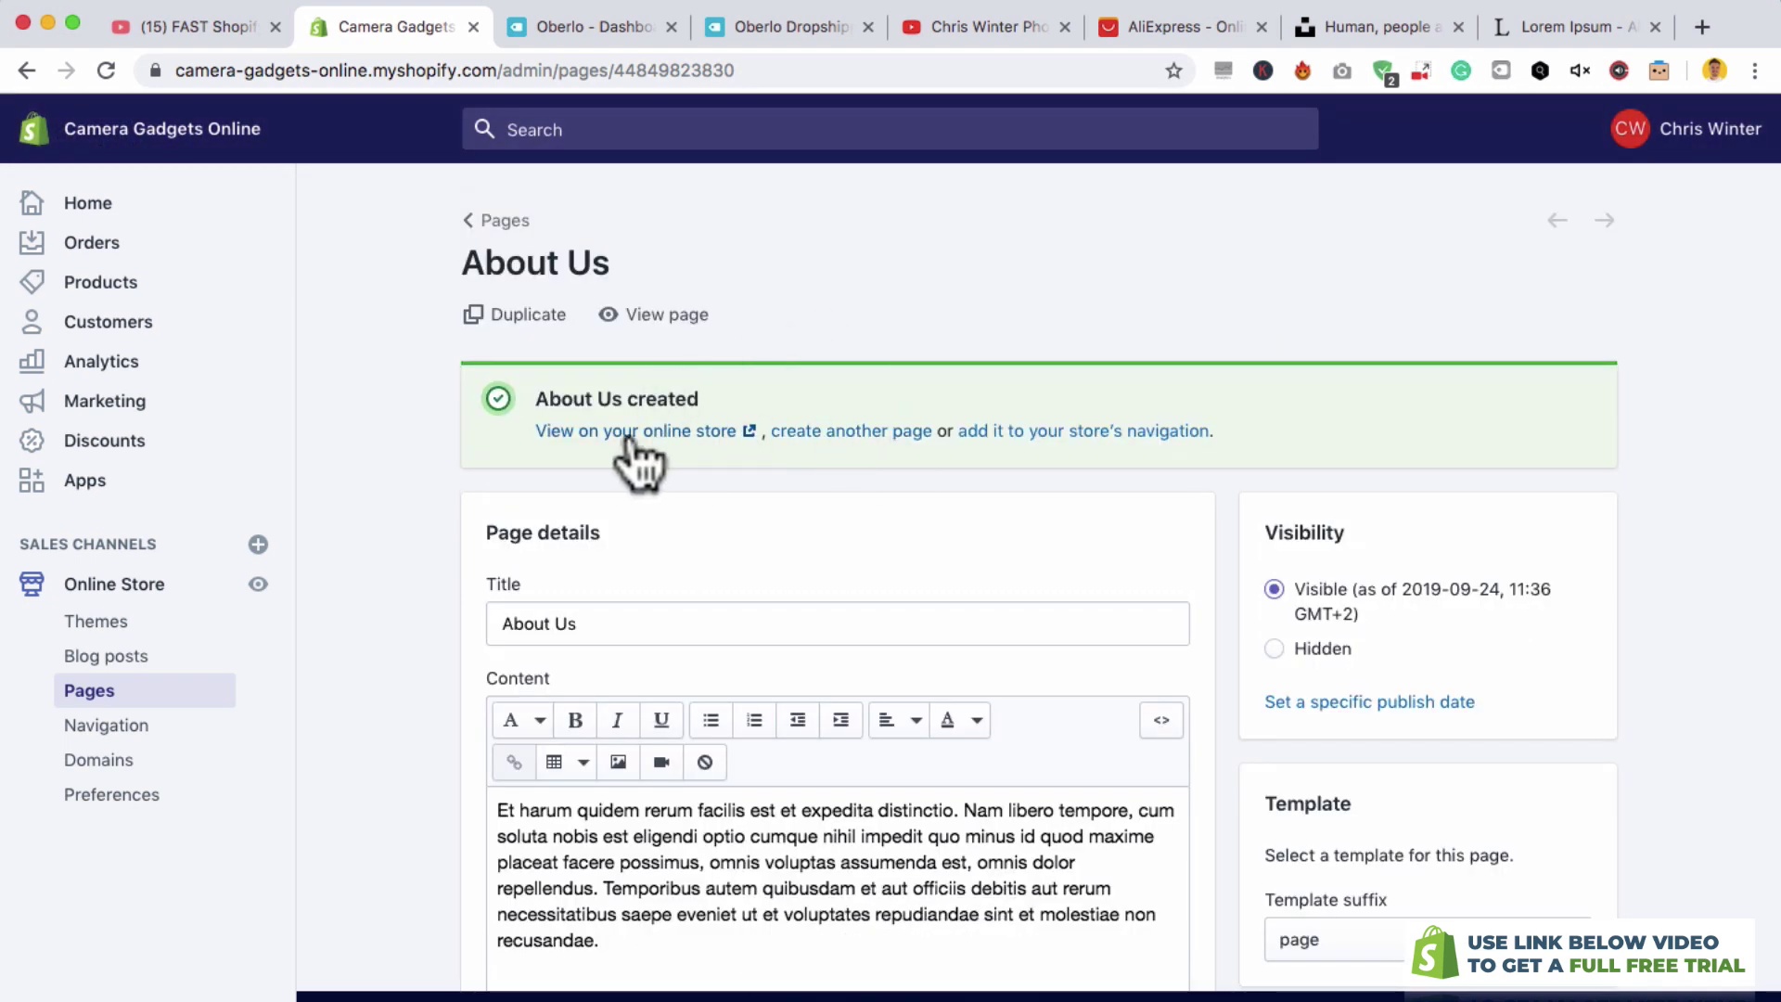
- View the About Us page on the live storefront, then return to its editor
left_click(582, 432)
left_click(491, 29)
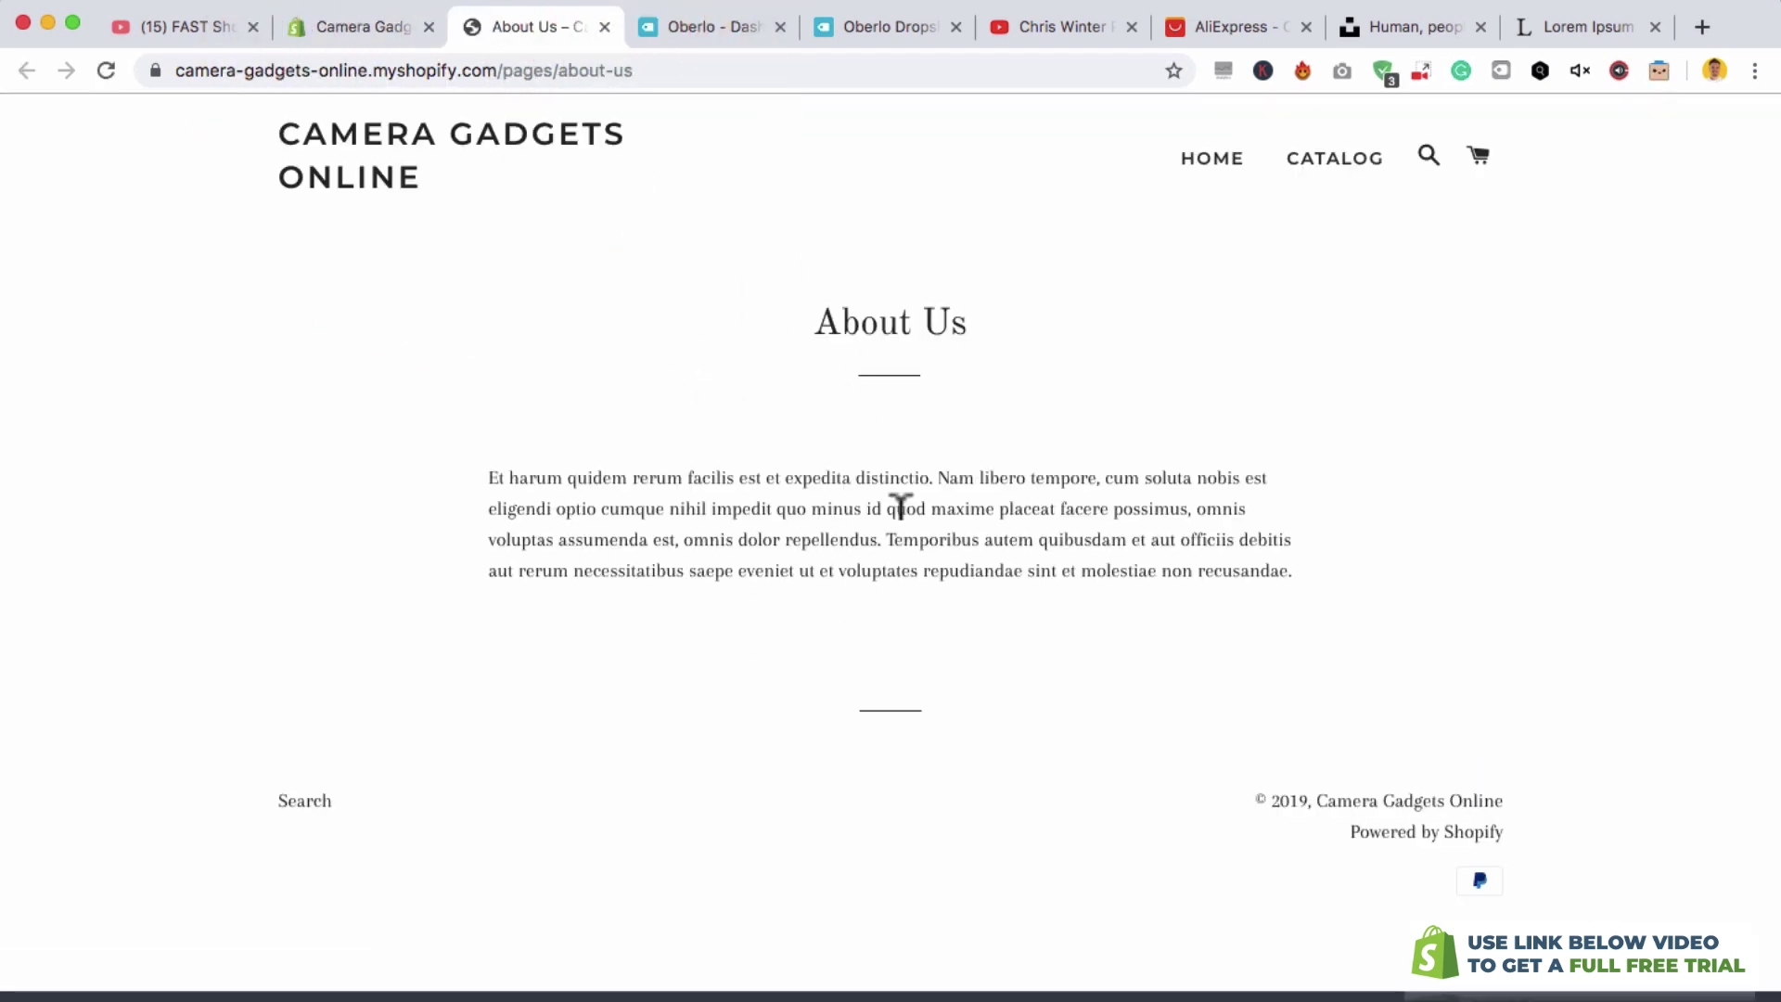
key("ctrl+shift+Tab")
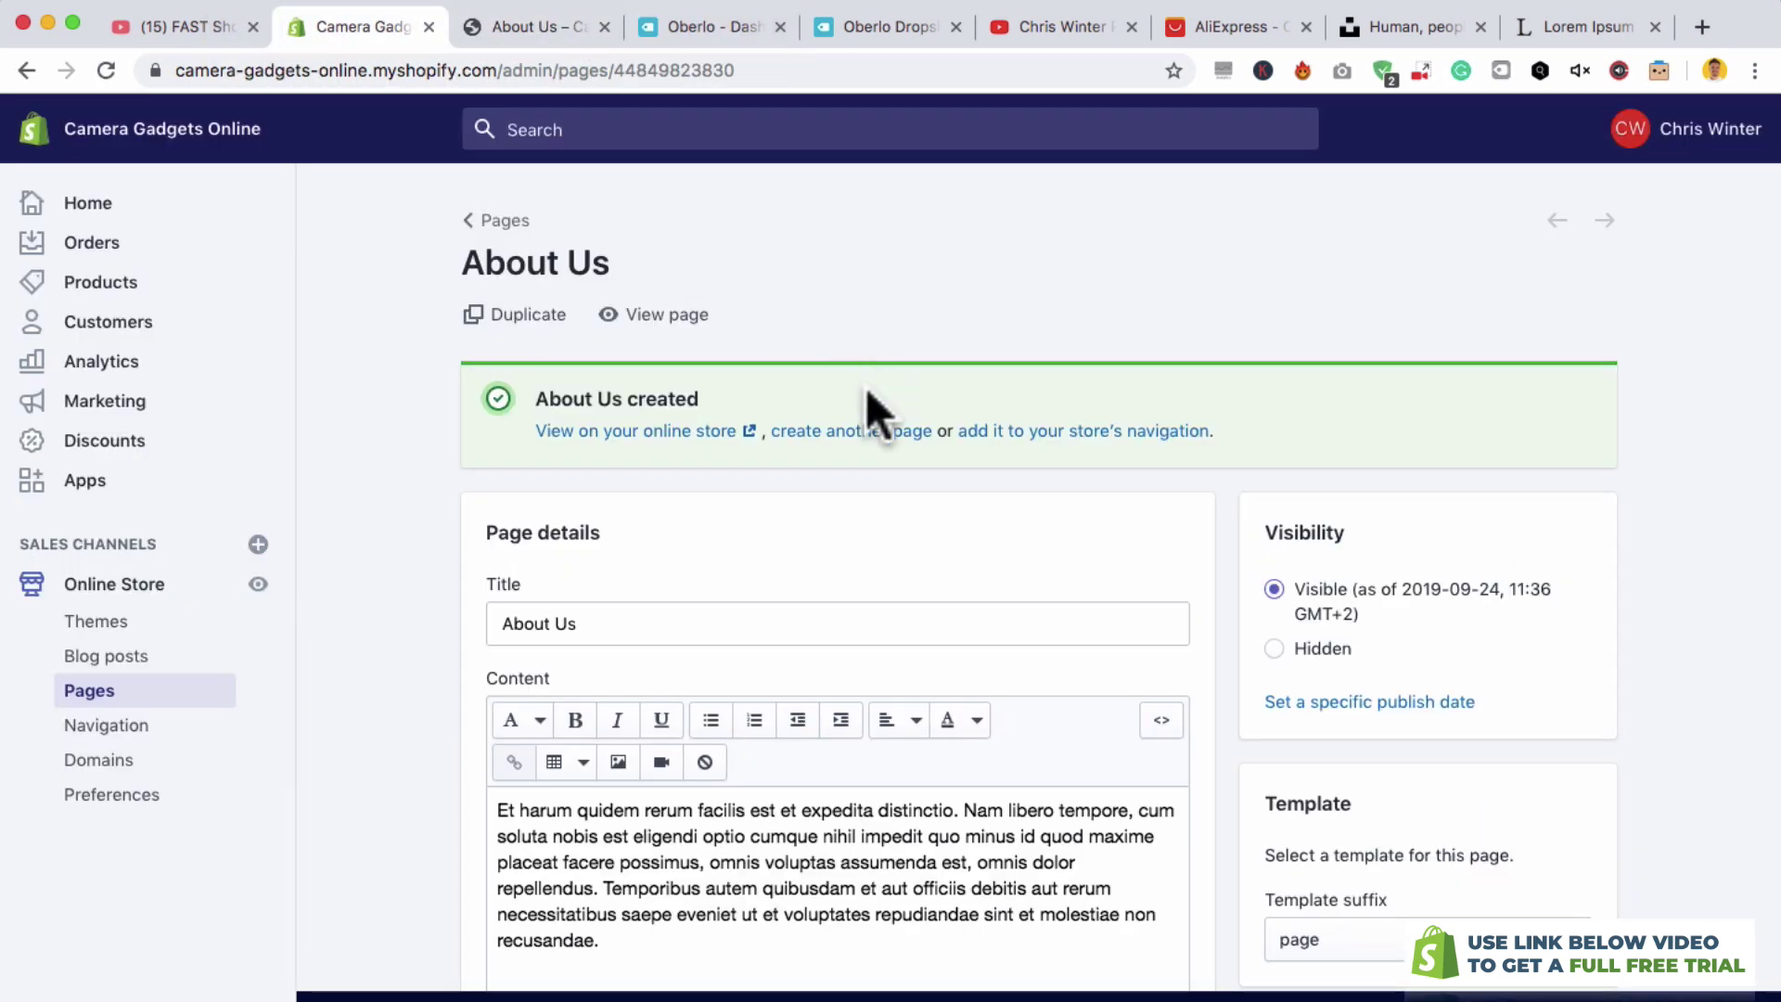
- Create and save a Shipping Information page with pasted lorem ipsum content
left_click(900, 432)
left_click(886, 423)
type("Shipping In")
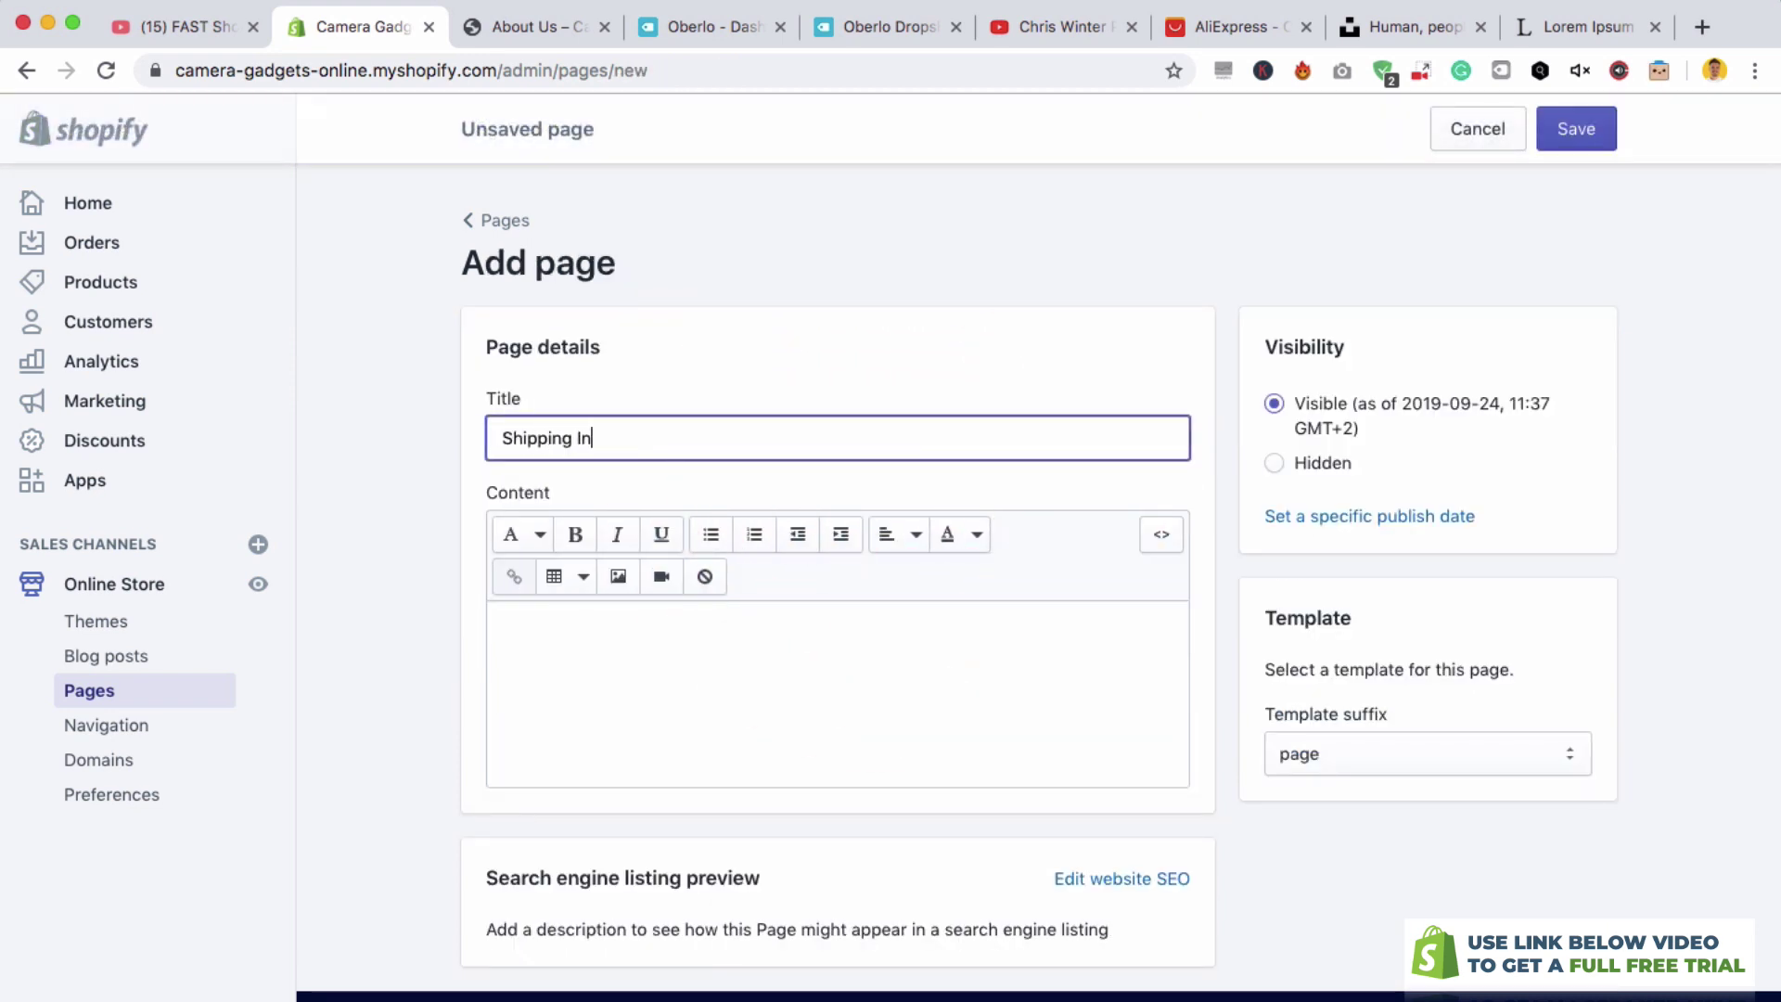
type("formation")
left_click(826, 642)
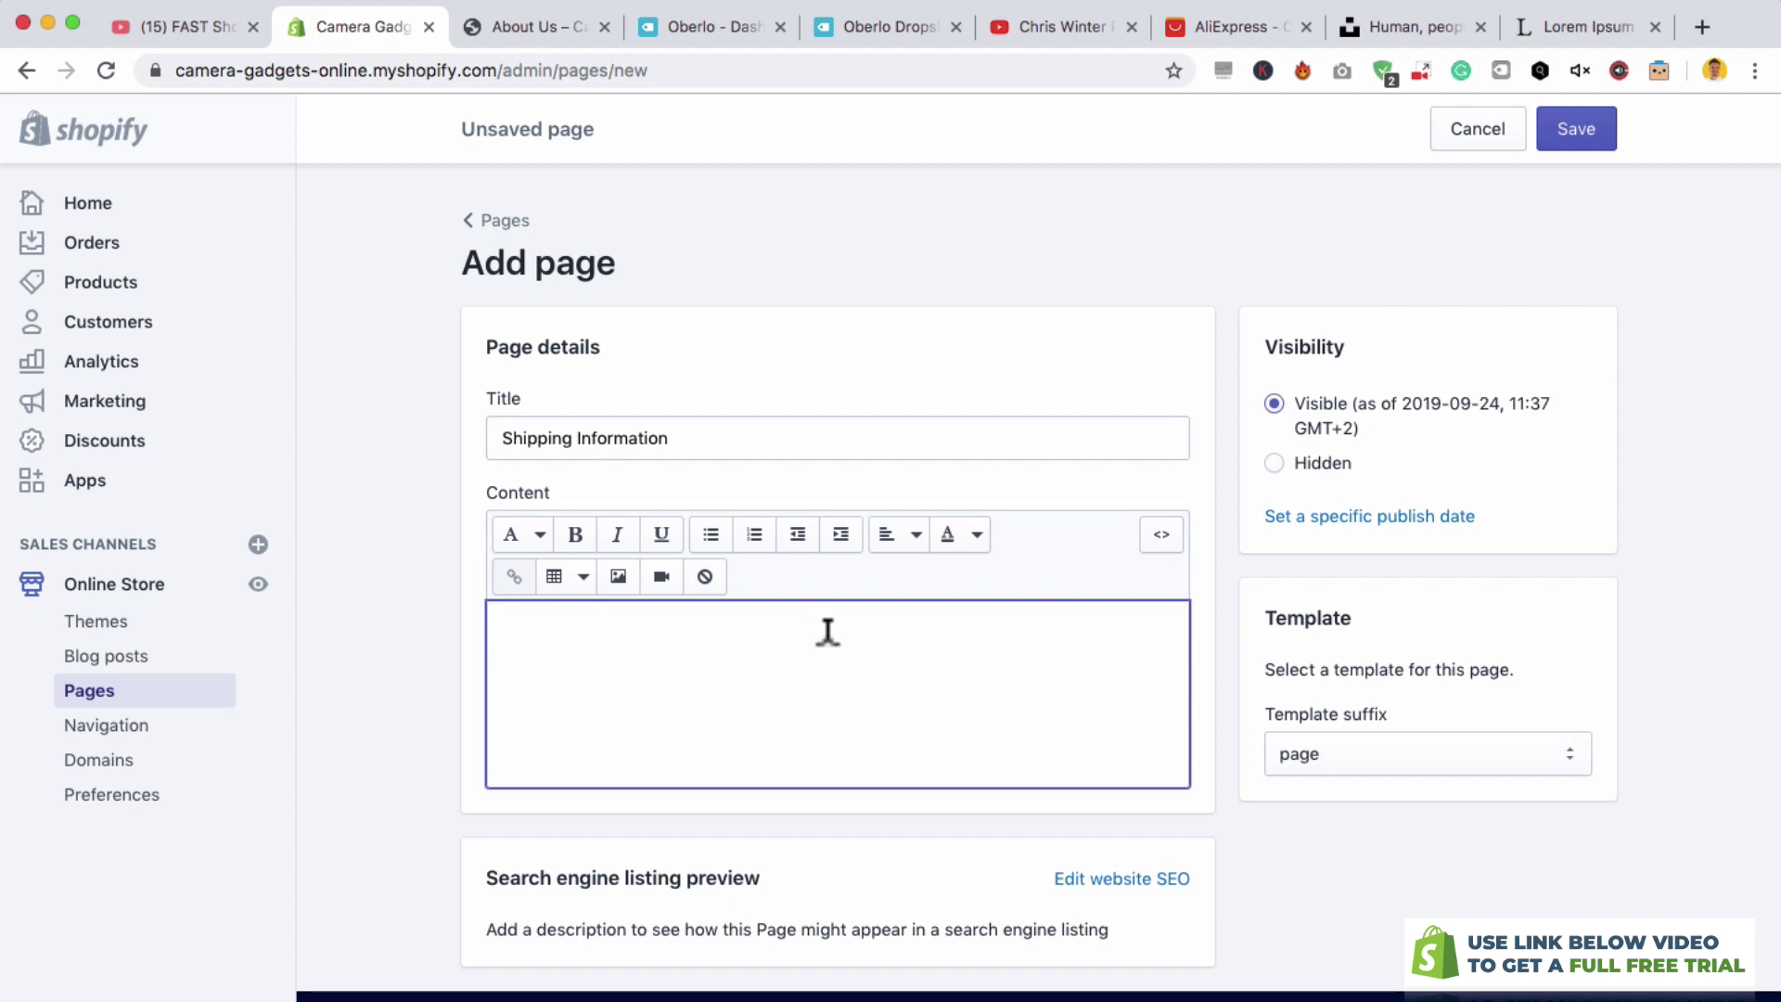
type("Et harum quidem rerum facilis est et expedita distinctio. Nam libero tempore, cum soluta nobis est eligendi optio cumque nihil impedit quo minus id quod maxime placeat facere possimus, omnis voluptas assumenda est, omnis dolor repellendus. Temporibus autem quibusdam et aut officiis debitis aut rerum necessitatibus saepe eveniet ut et voluptates repudiandae sint et molestiae non recusandae.")
key("super+s")
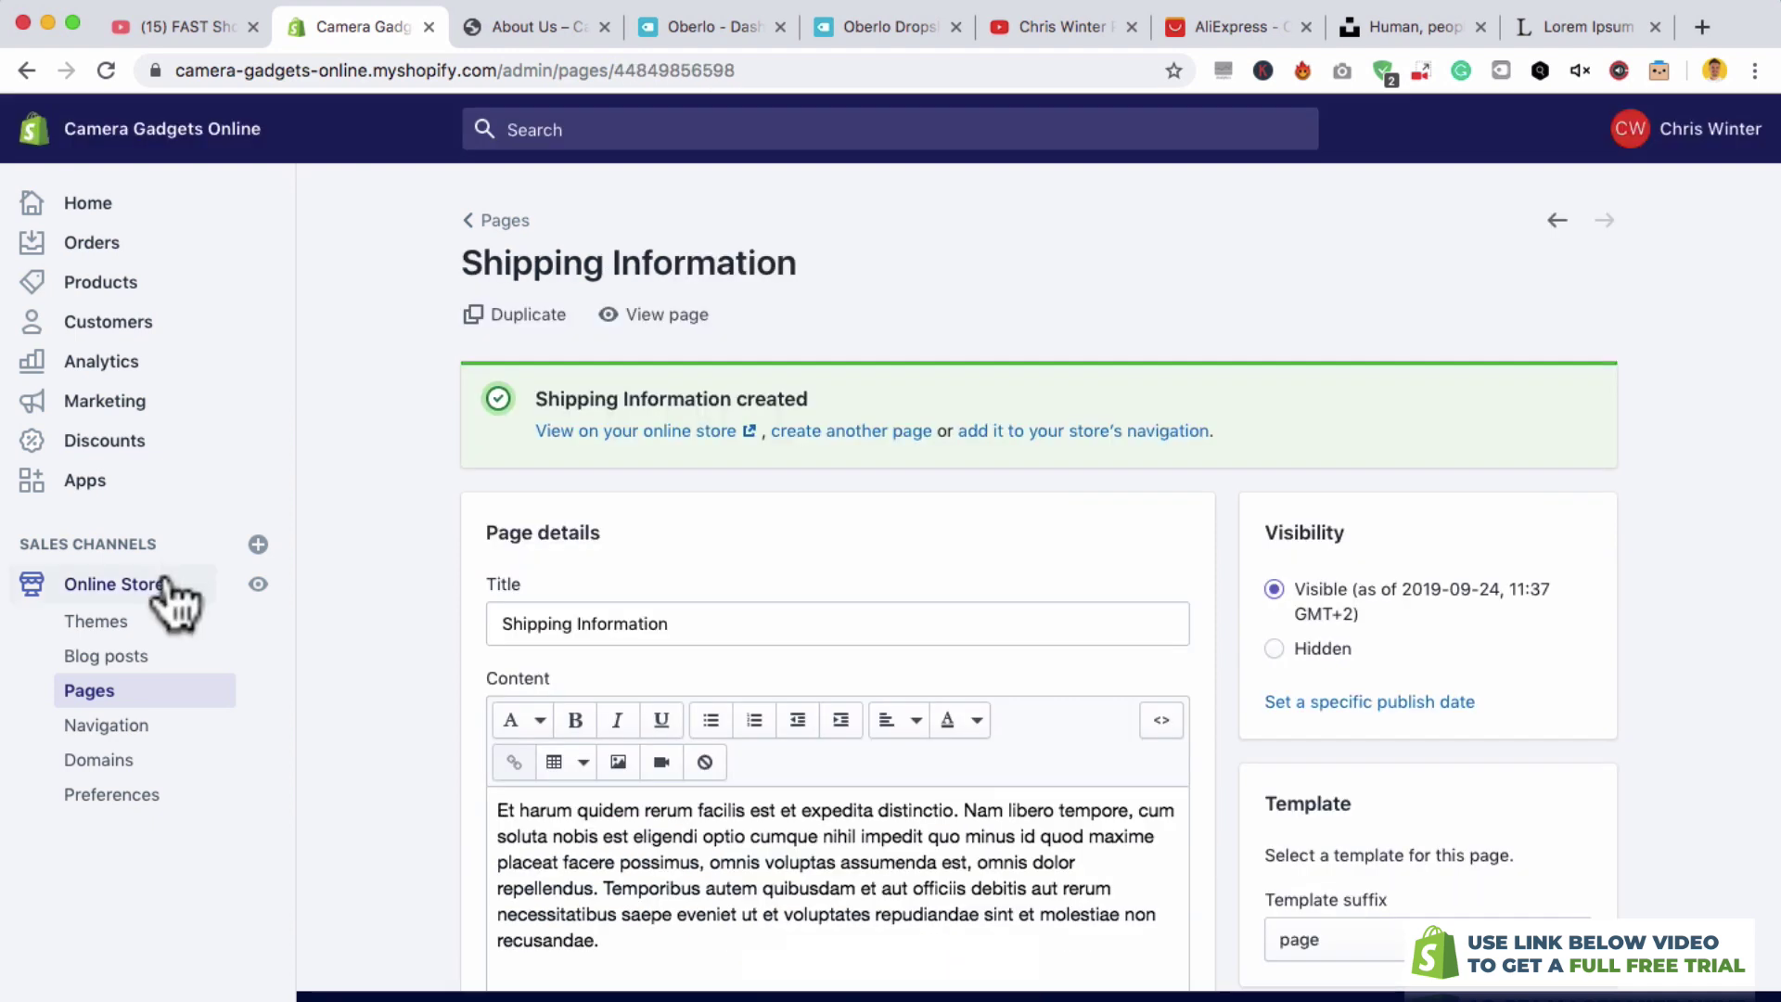
- Create a Return Policy page with pasted lorem ipsum content
left_click(846, 432)
left_click(794, 436)
type("Return Policy")
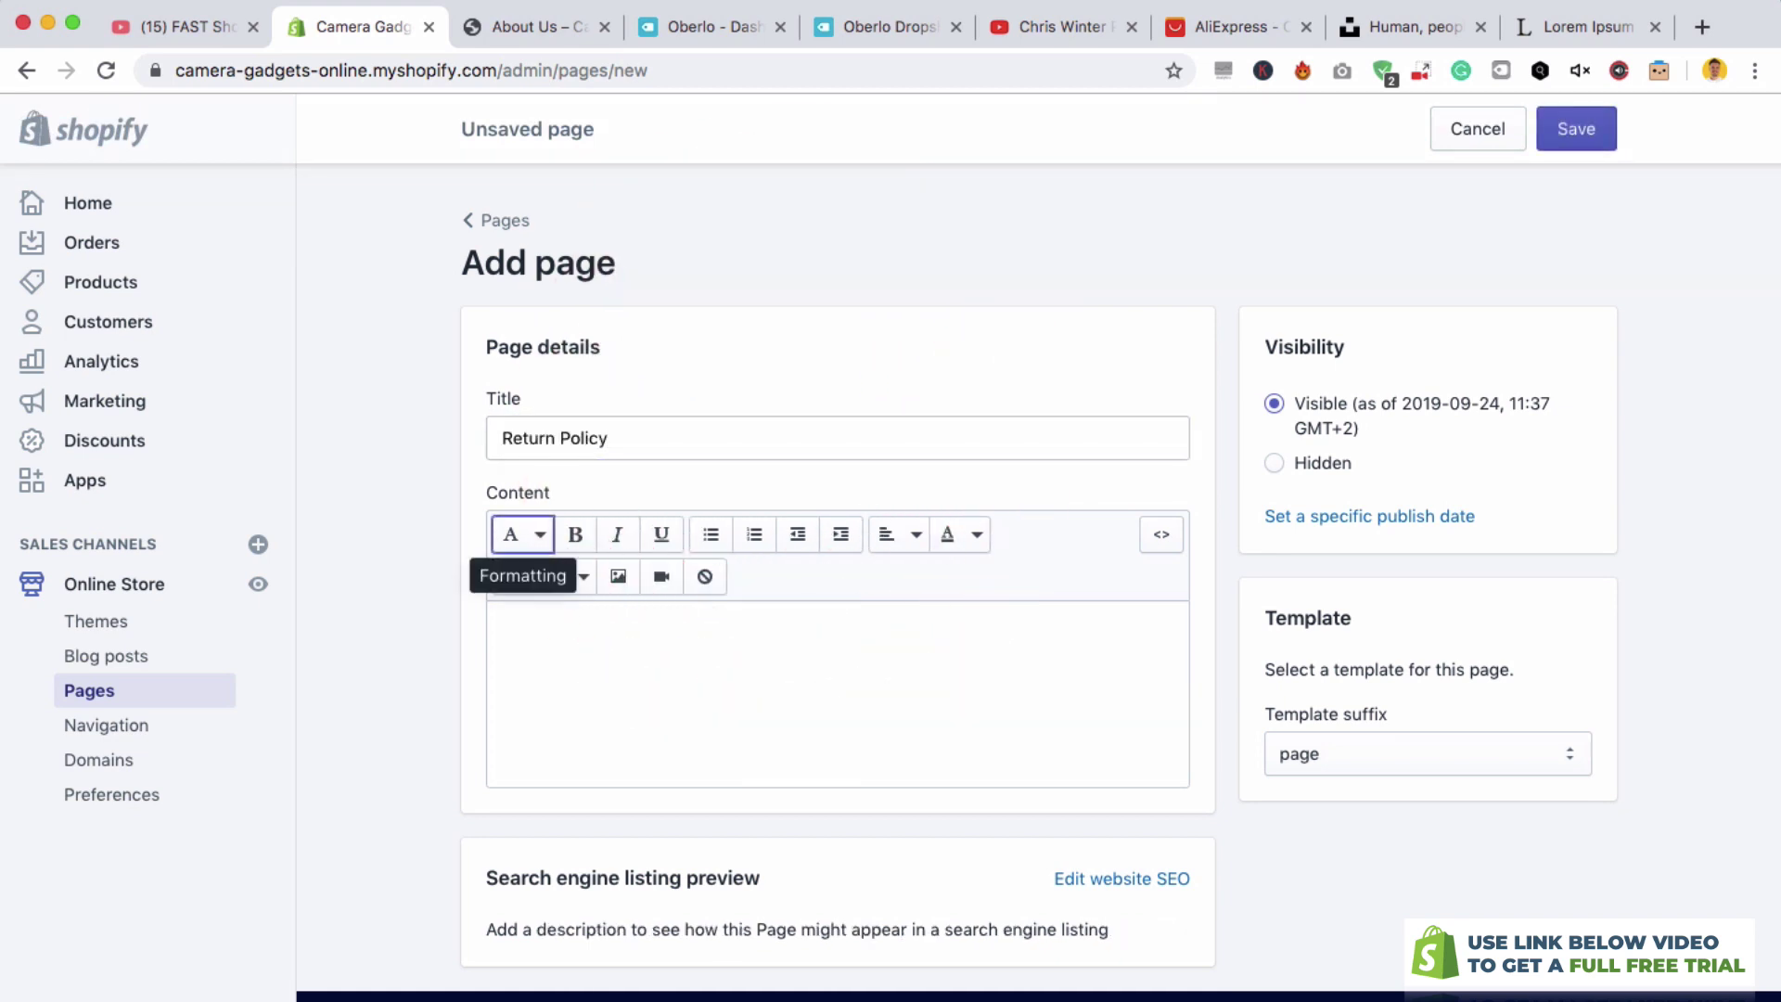
left_click(842, 624)
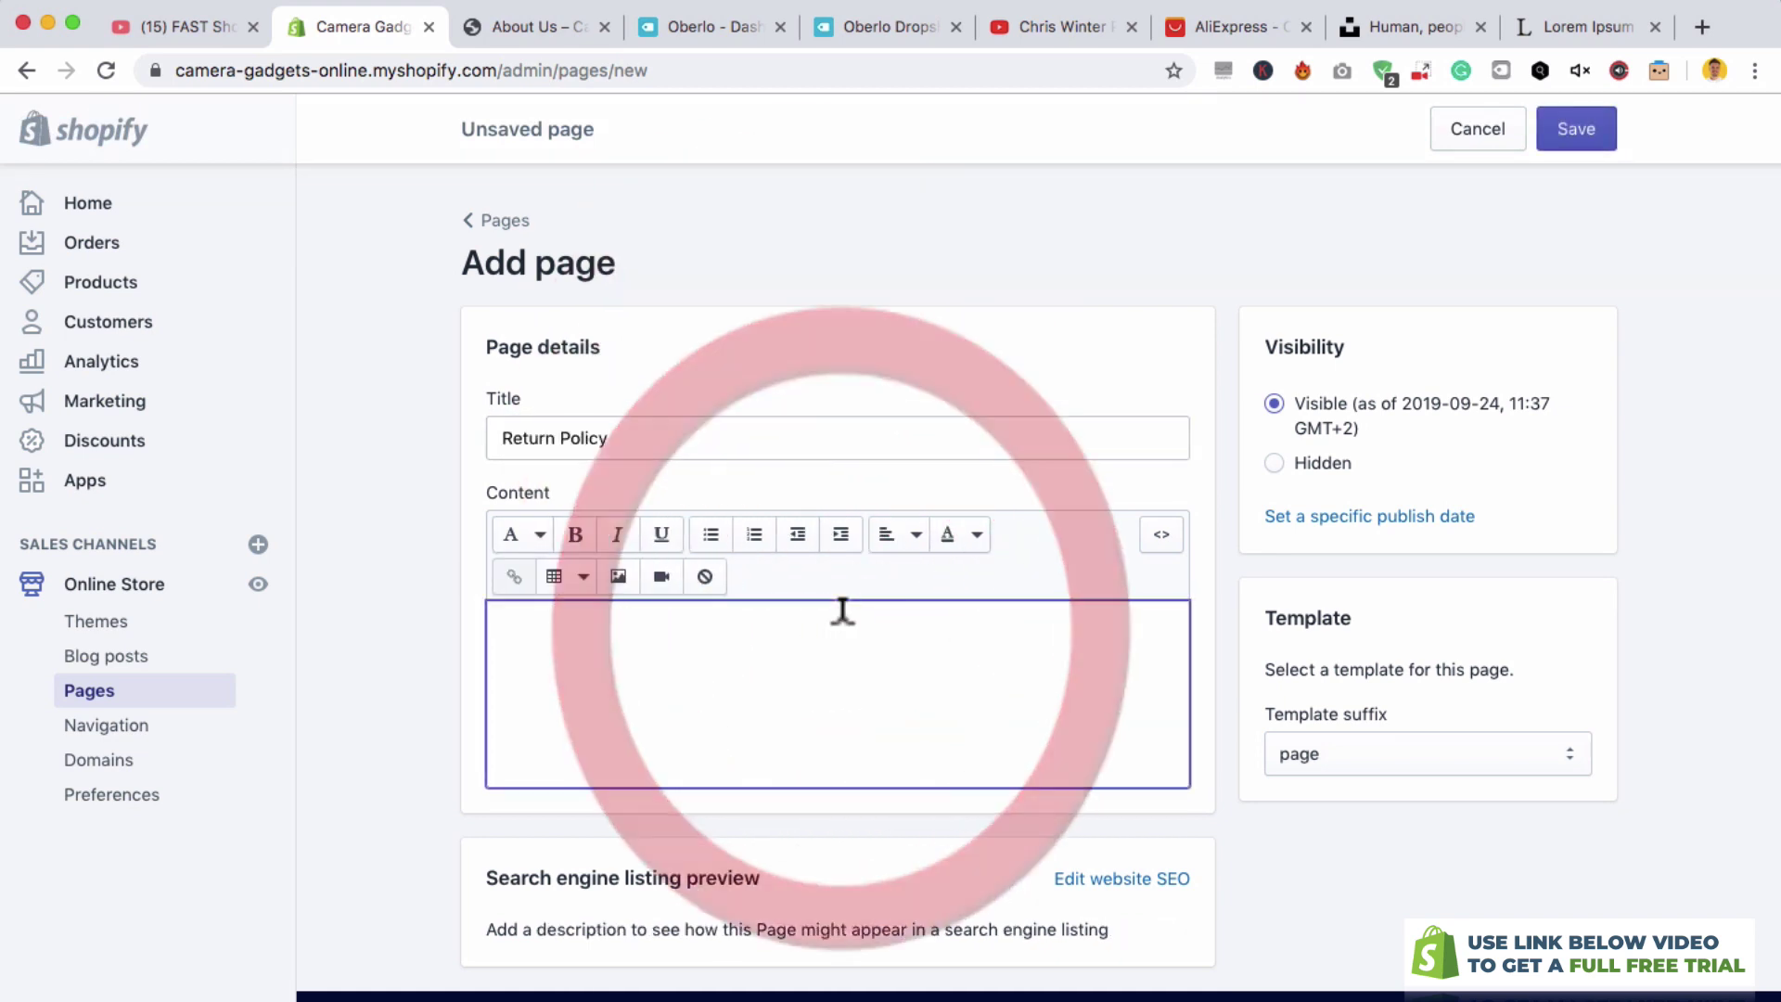
type("Et harum quidem rerum facilis est et expedita distinctio. Nam libero tempore, cum soluta nobis est eligendi optio cumque nihil impedit quo minus id quod maxime placeat facere possimus, omnis voluptas assumenda est, omnis dolor repellendus. Temporibus autem quibusdam et aut officiis debitis aut rerum necessitatibus saepe eveniet ut et voluptates repudiandae sint et molestiae non recusandae.")
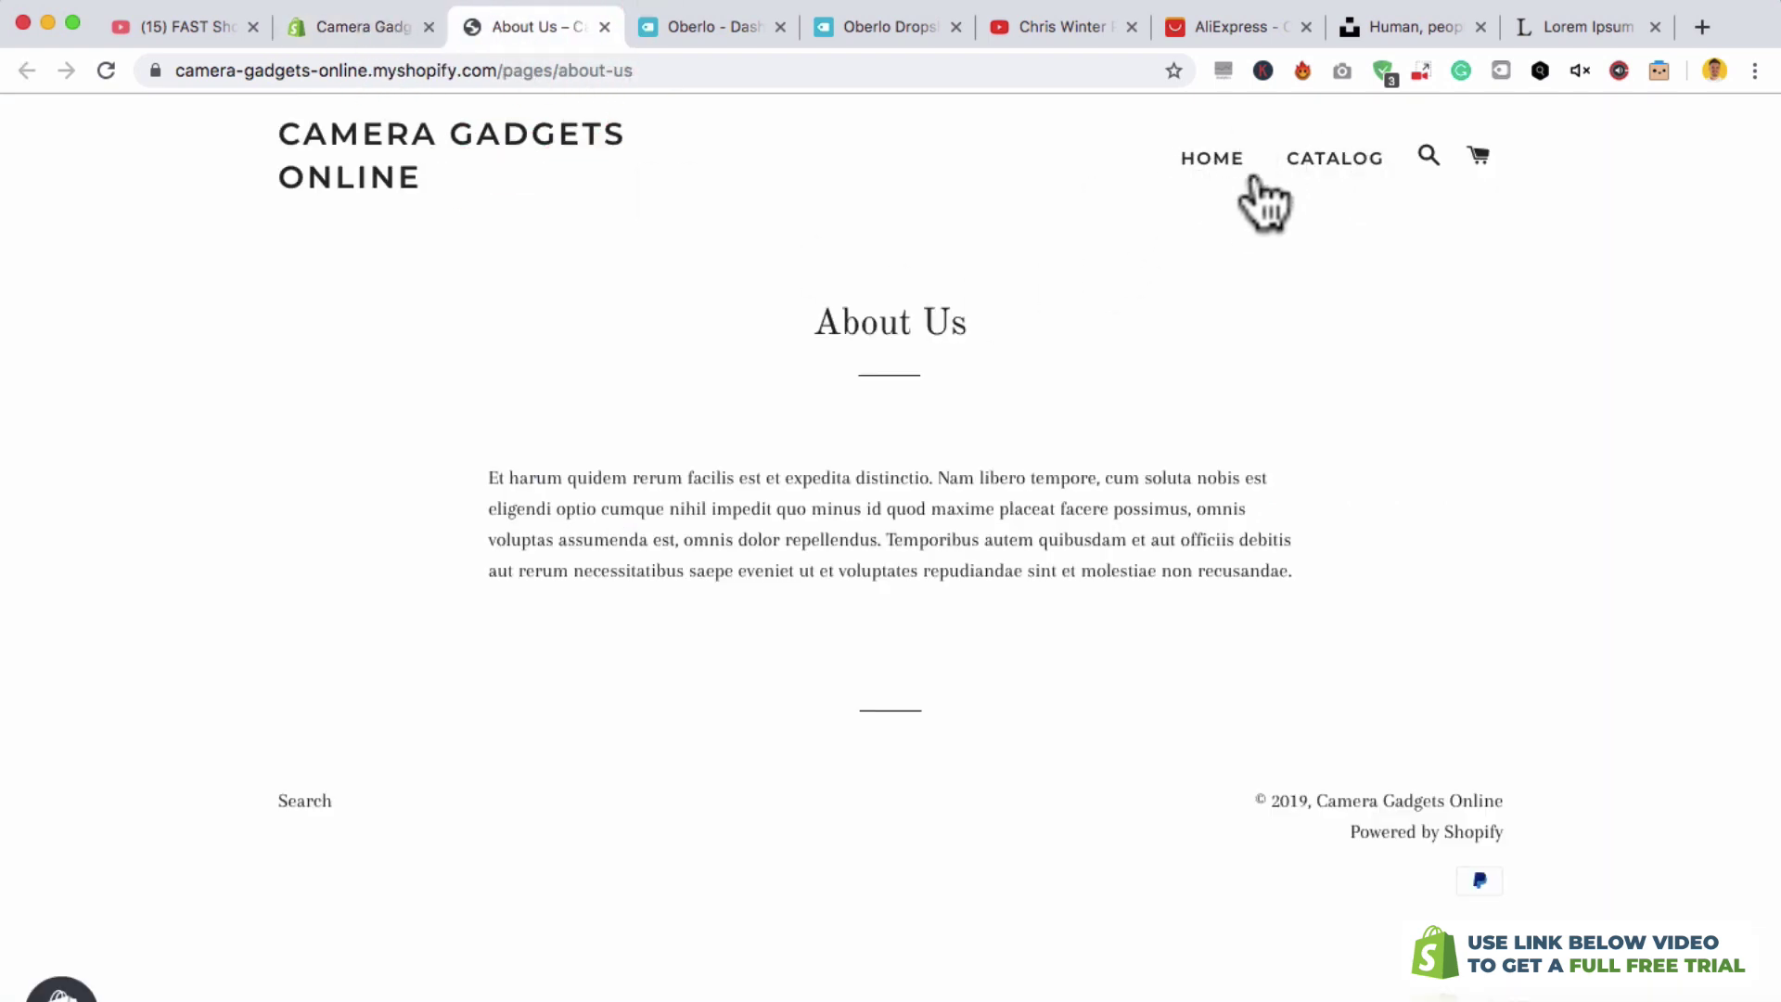
left_click(324, 37)
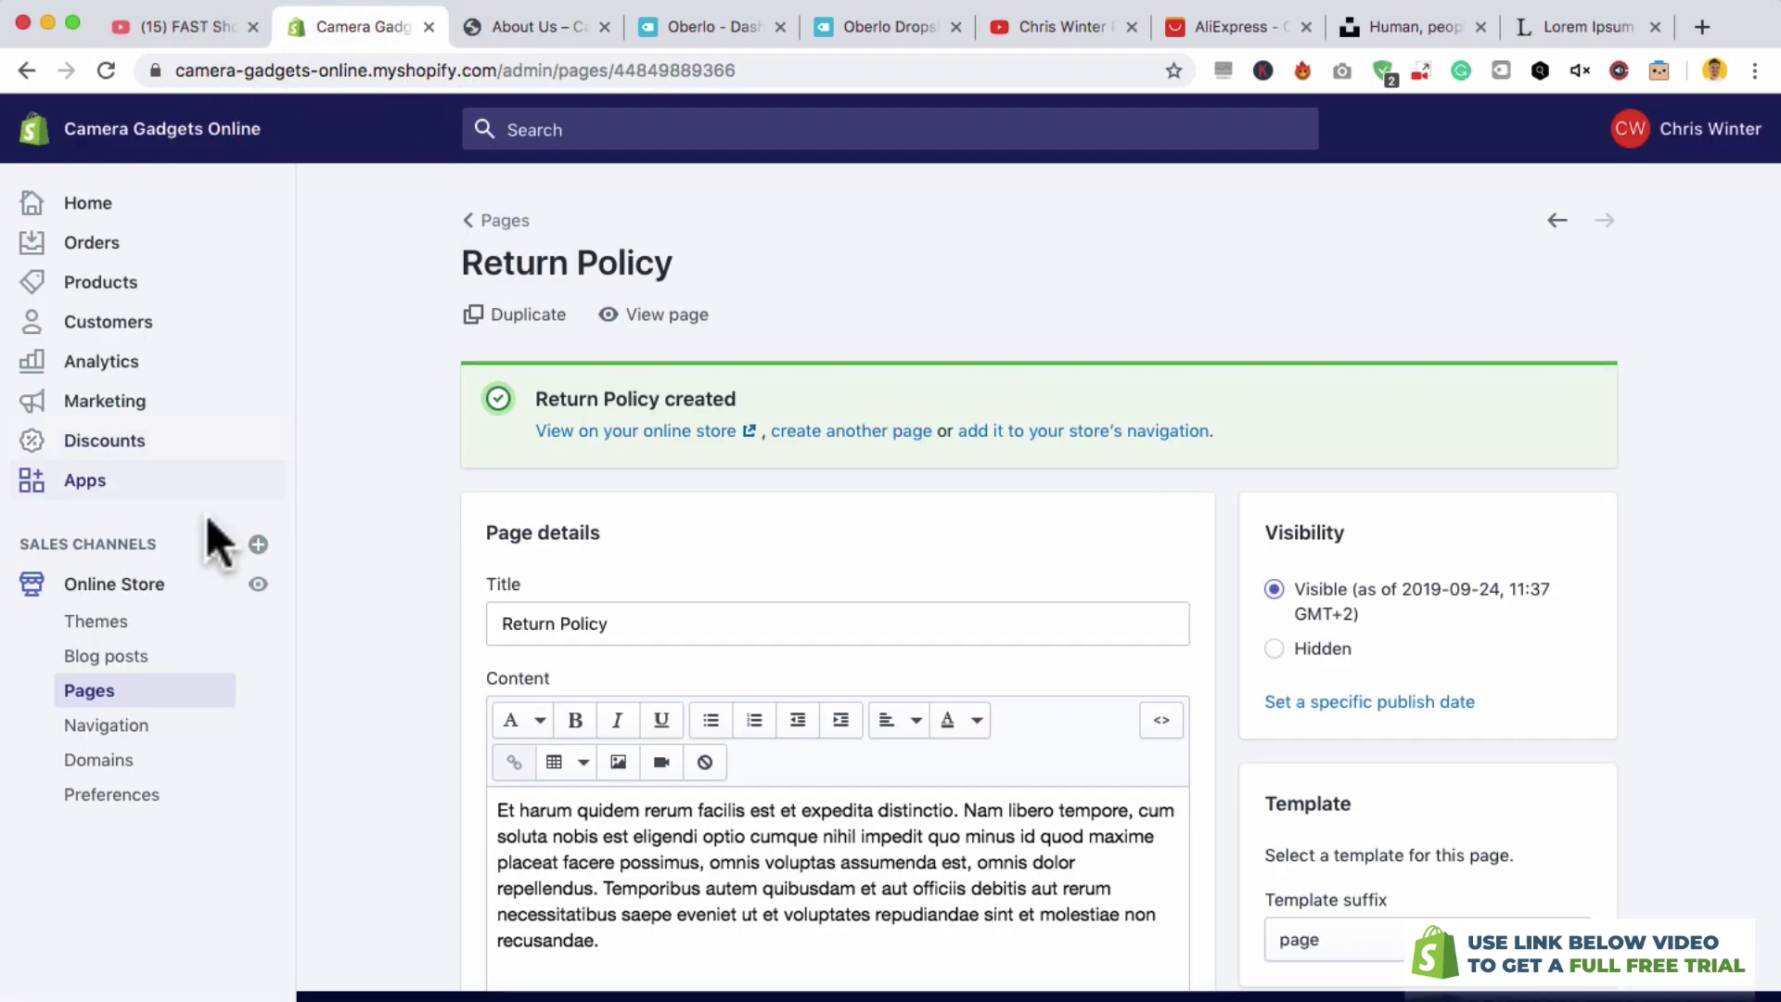
left_click(131, 727)
left_click(545, 33)
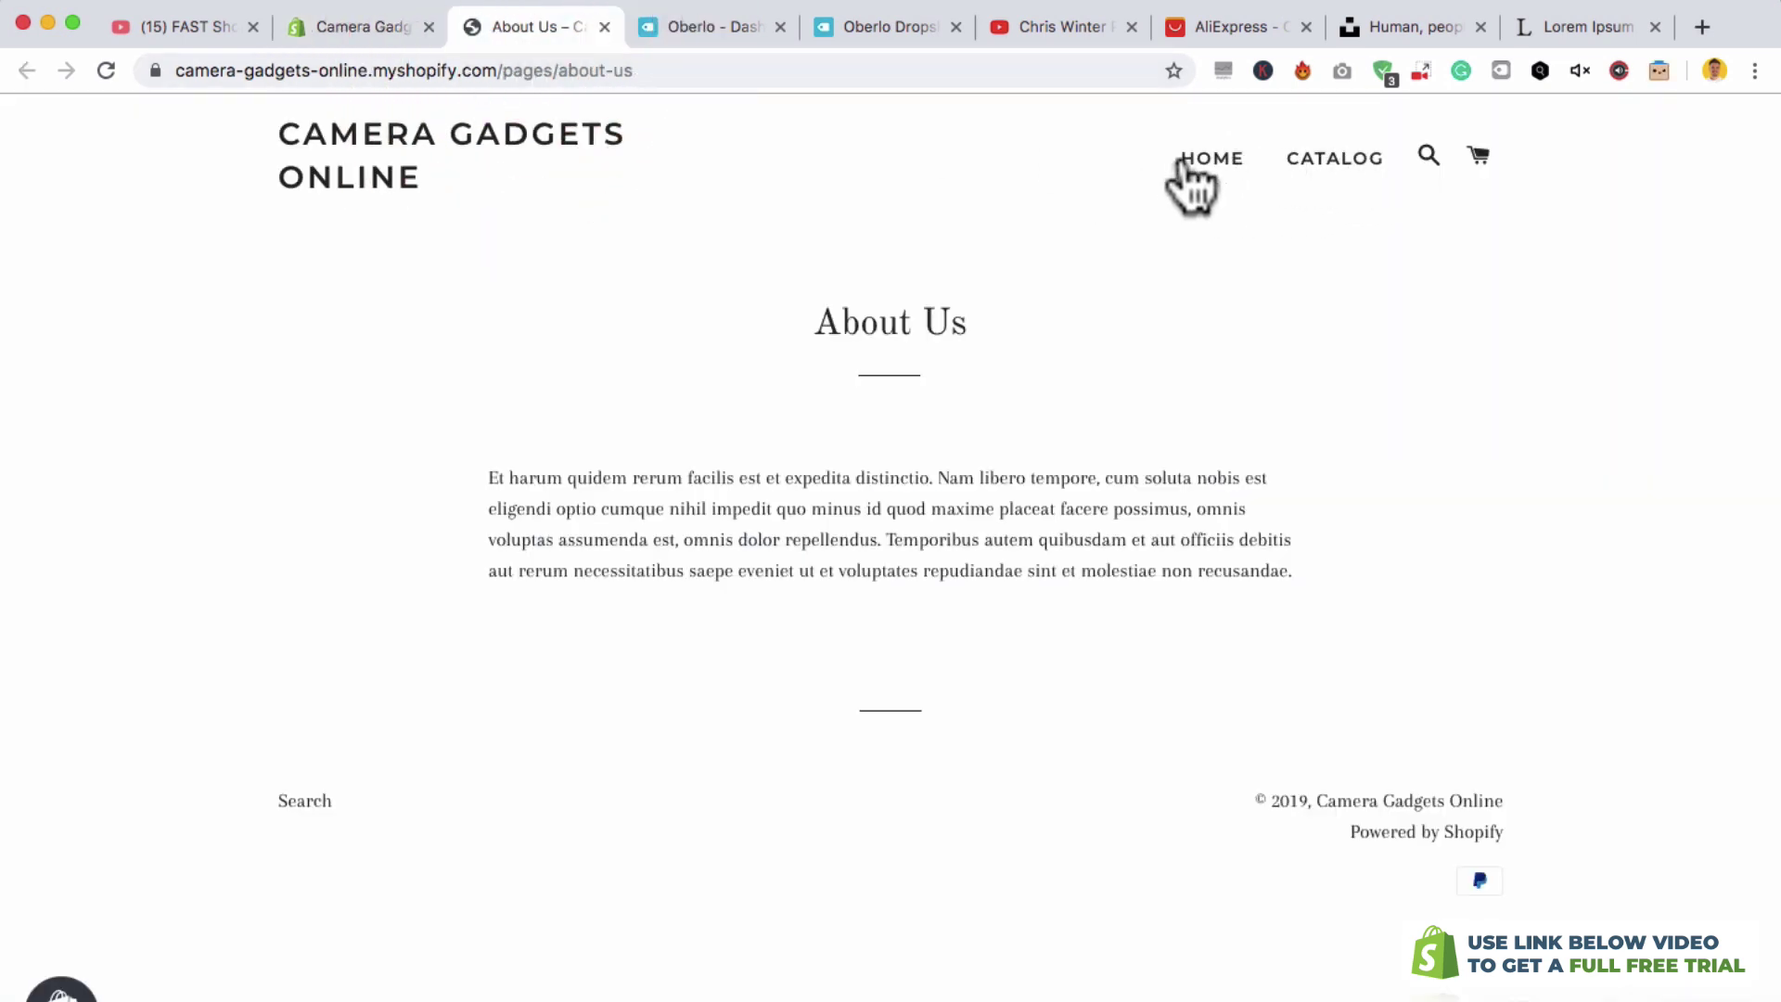
- Add an About Us page link to the Main menu
left_click(358, 42)
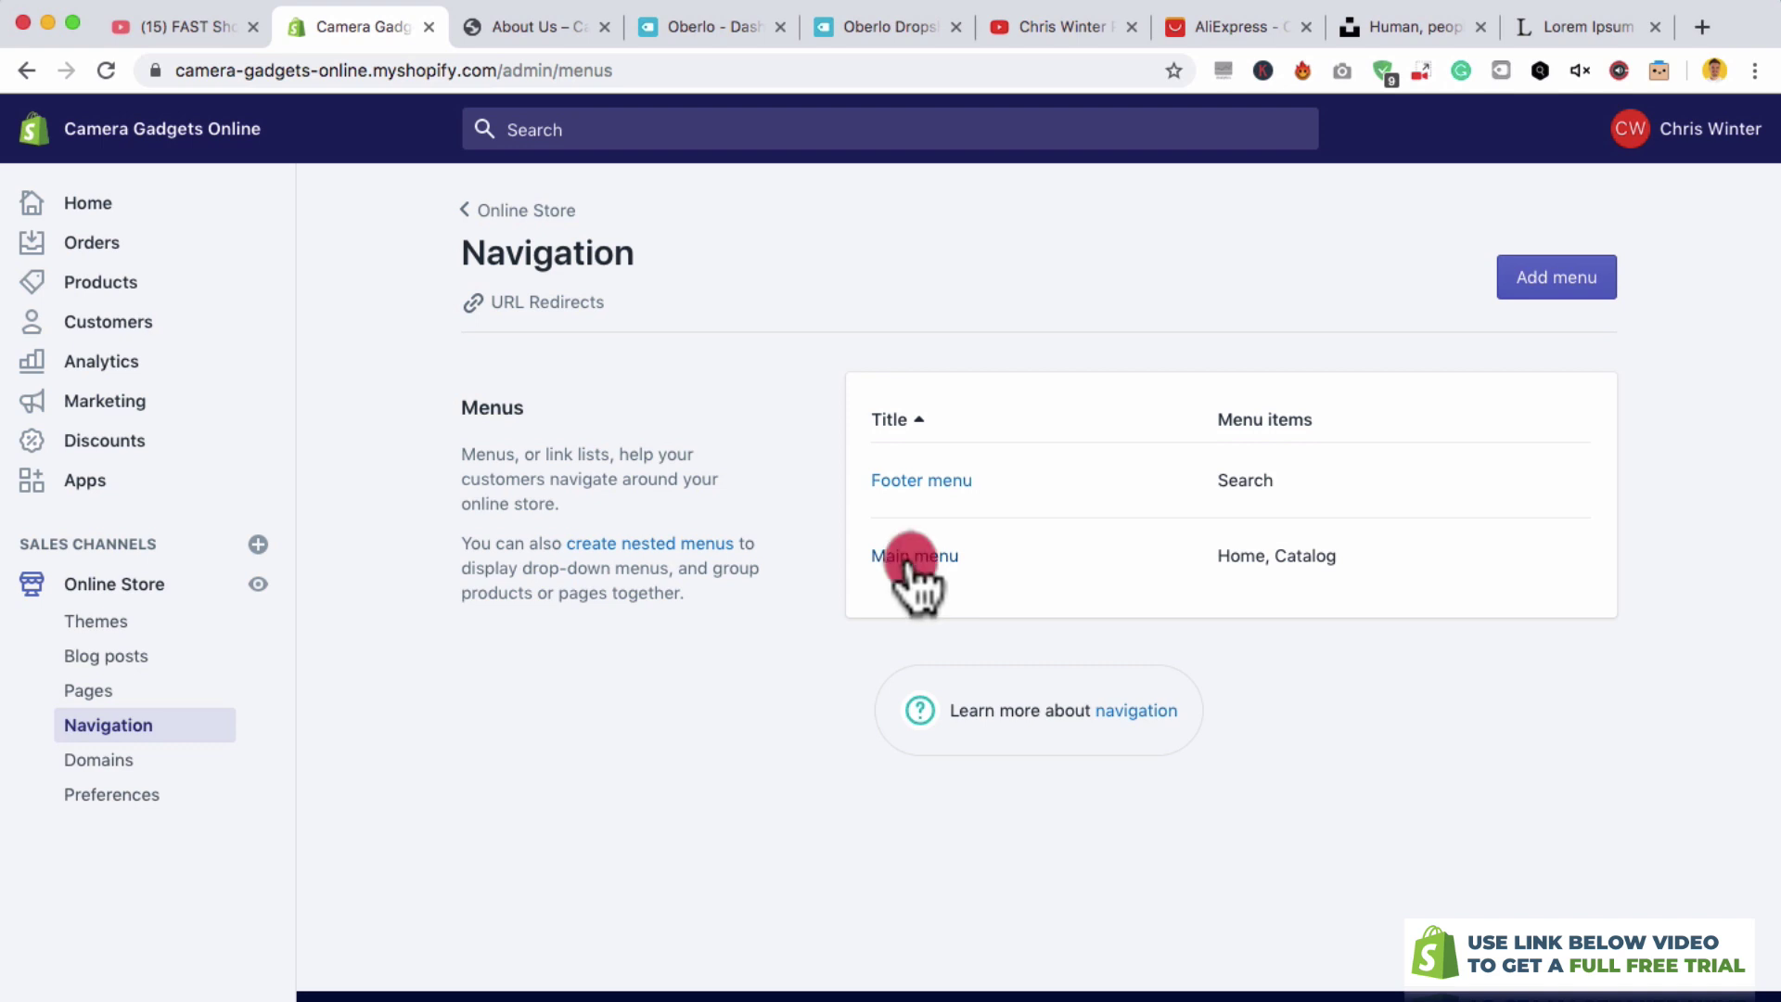
left_click(907, 559)
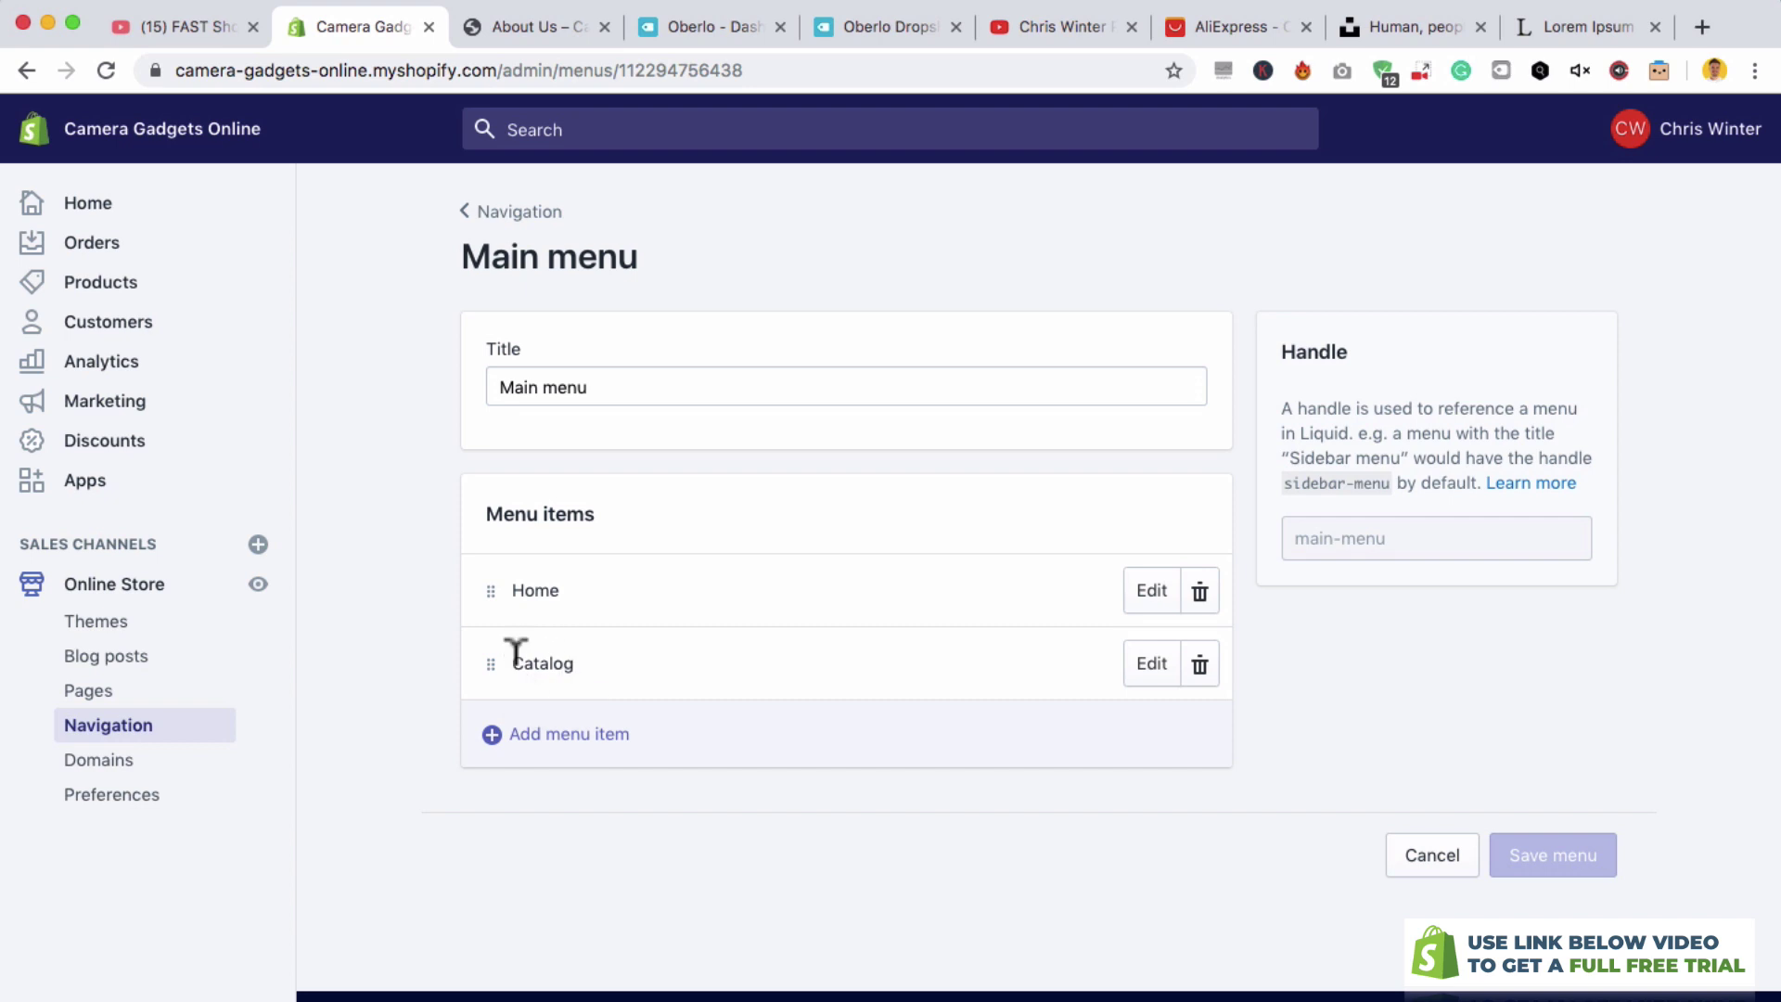
left_click(529, 742)
left_click(646, 570)
left_click(649, 677)
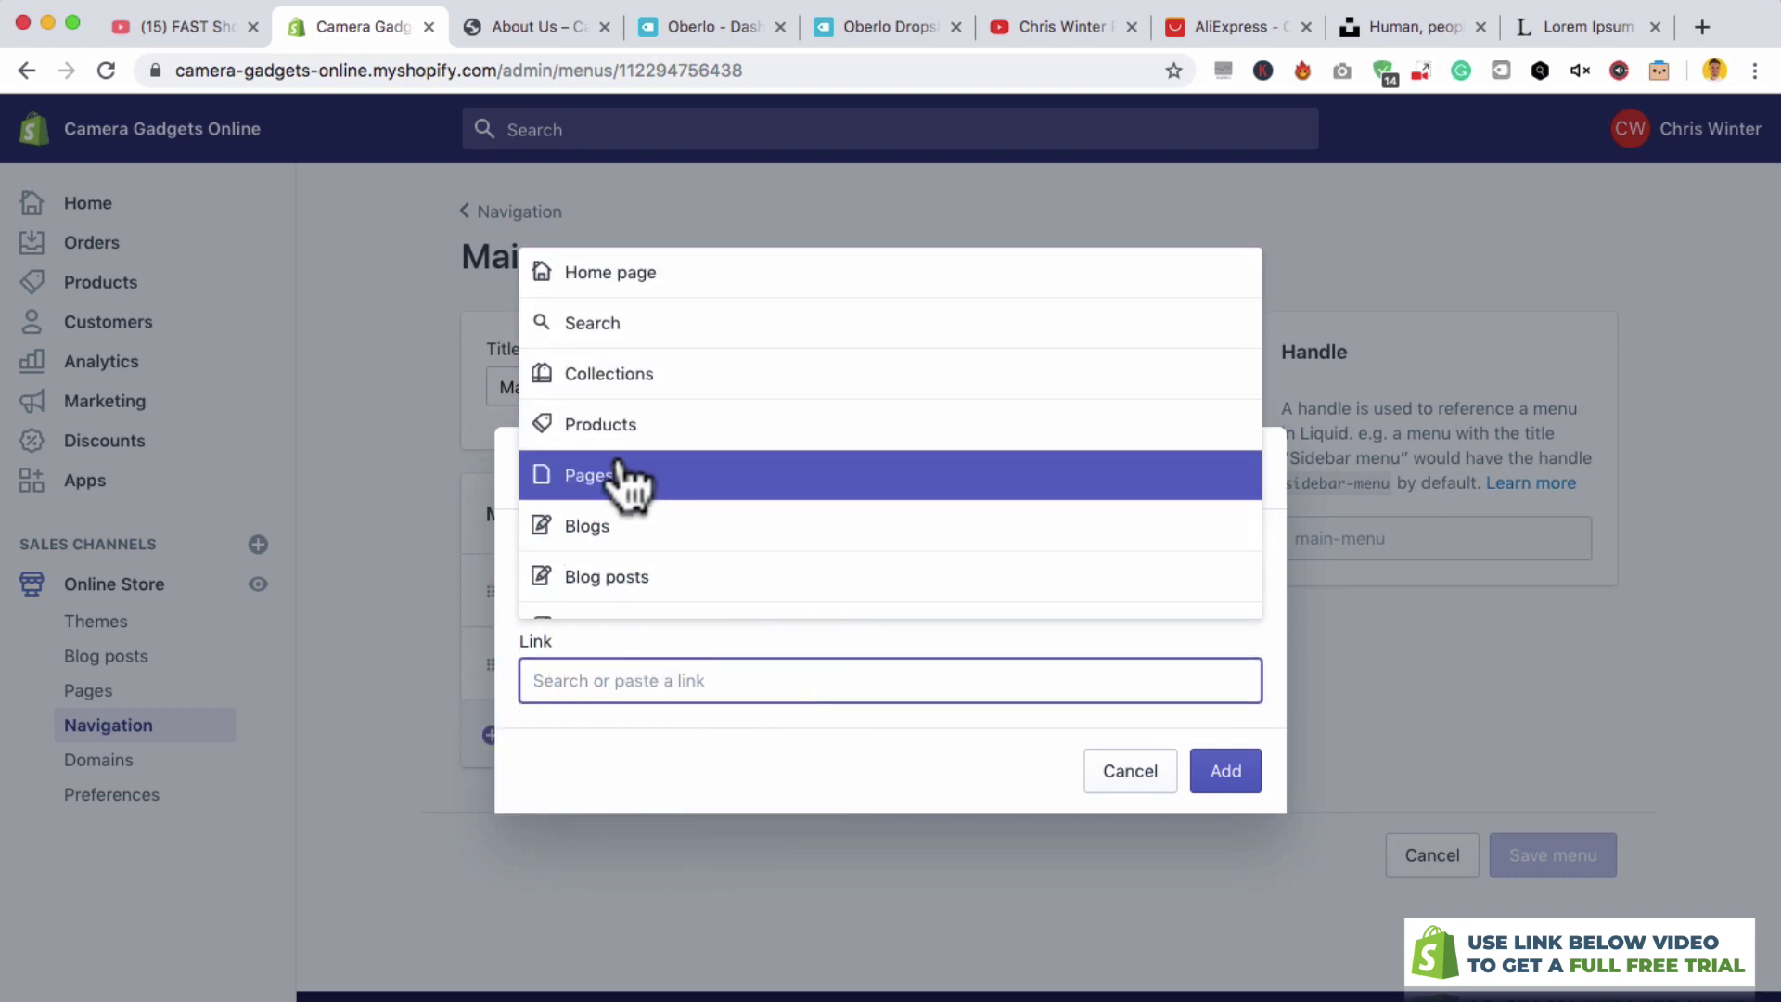
left_click(617, 469)
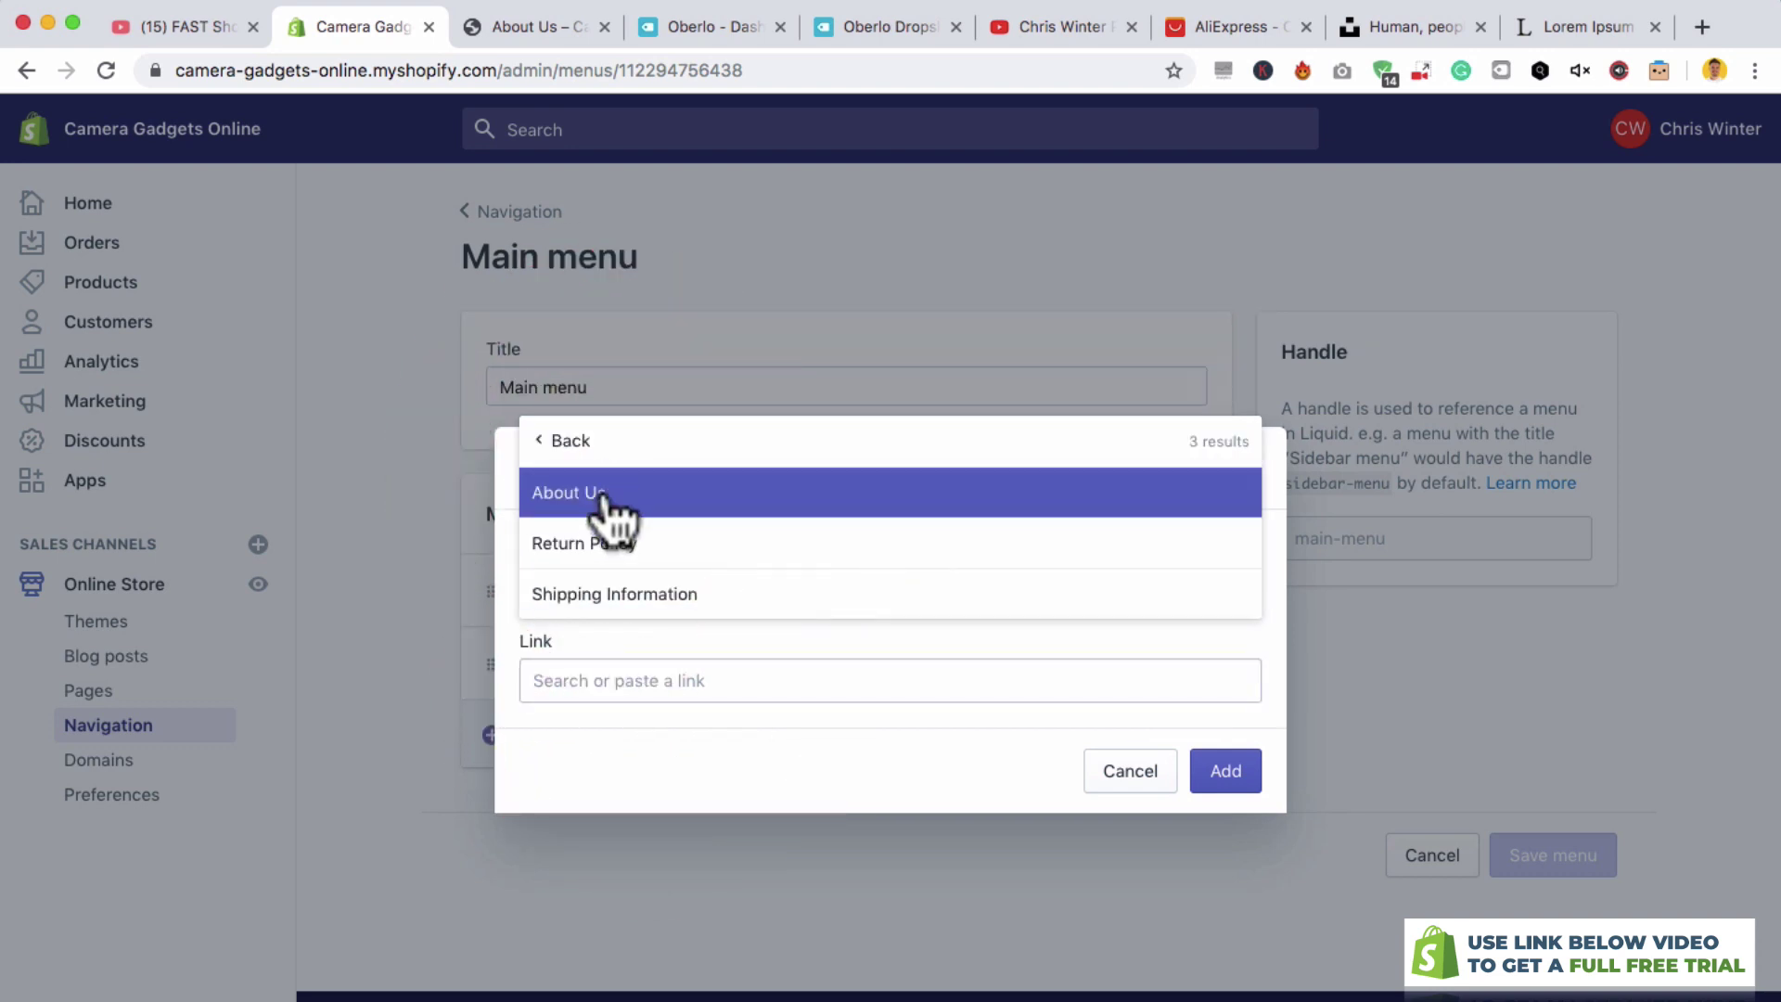
left_click(607, 496)
left_click(1228, 775)
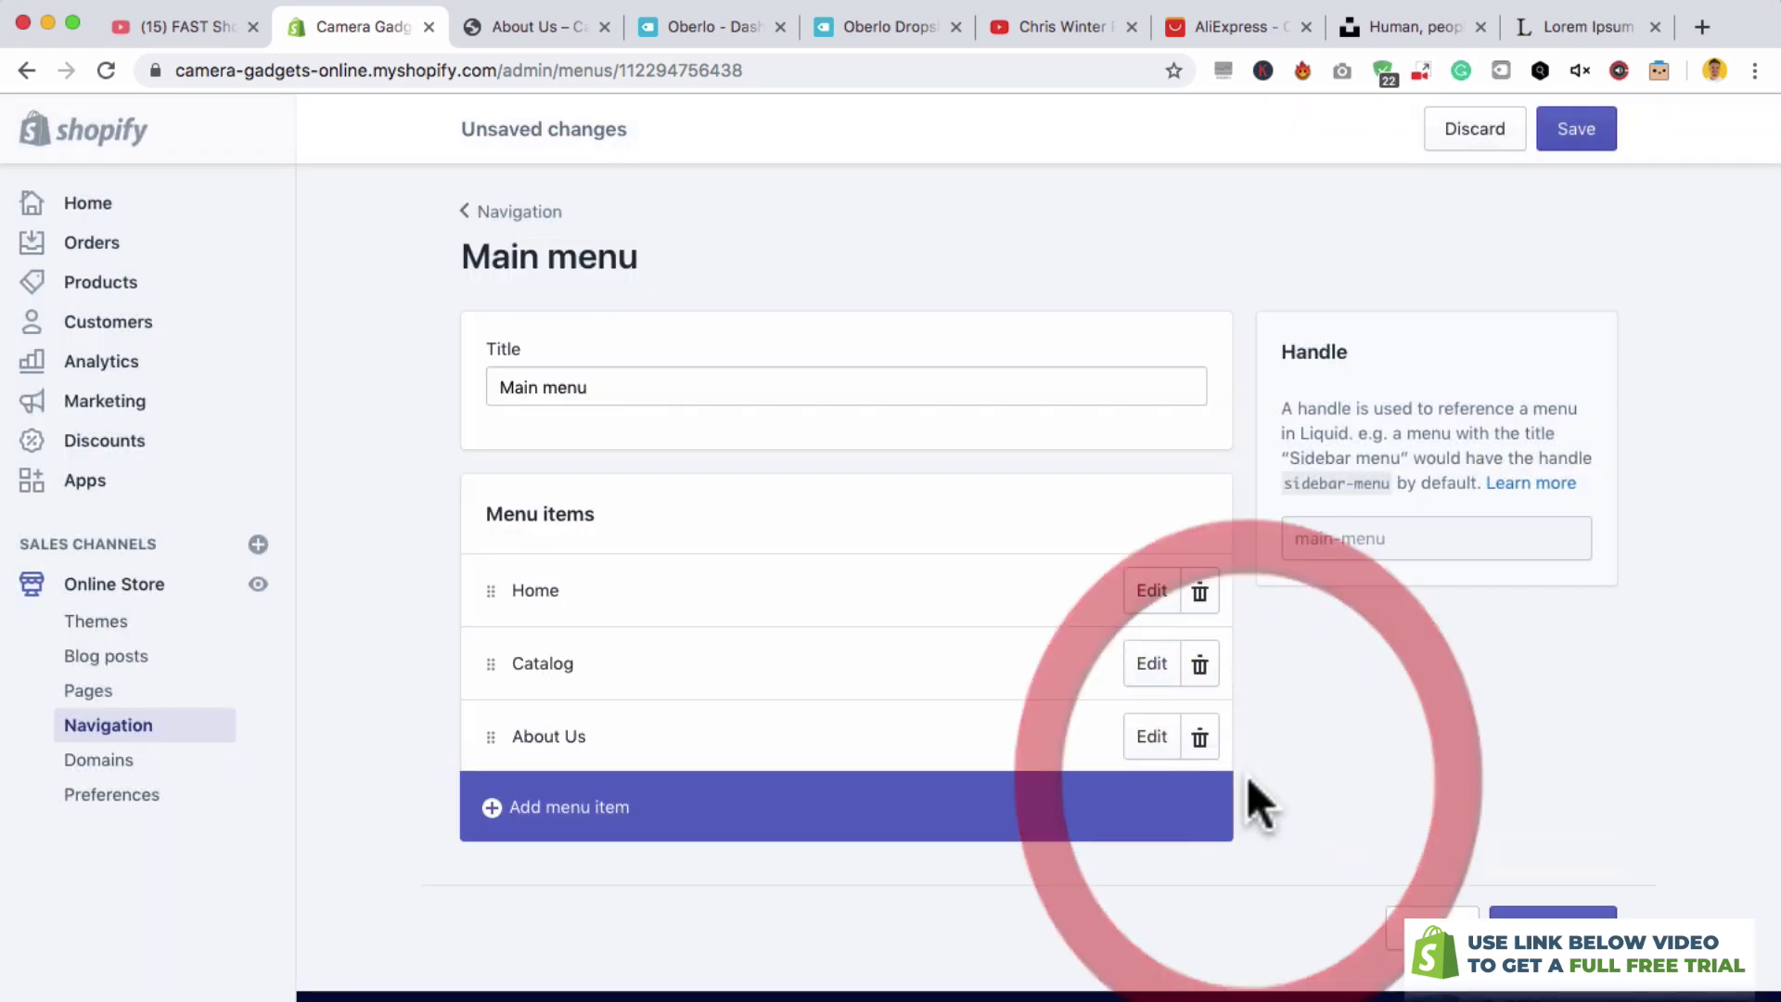
- Add a Shipping Information page link to the Main menu
left_click(765, 828)
left_click(632, 680)
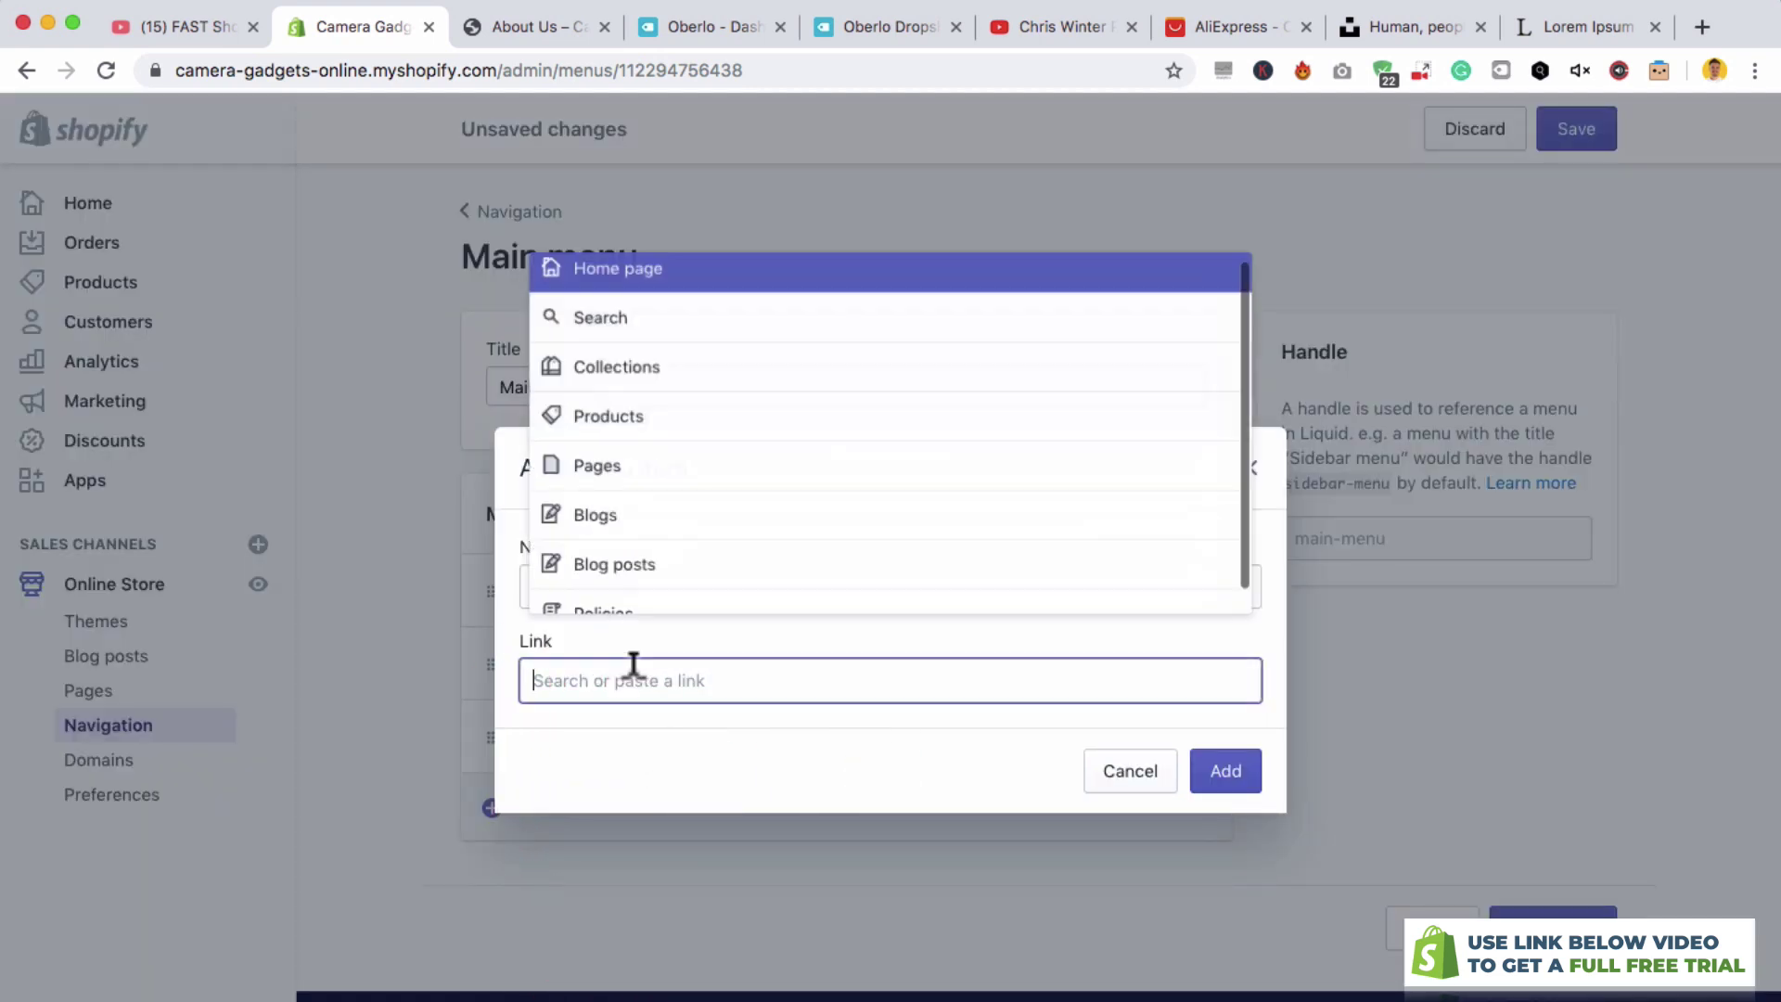
left_click(617, 474)
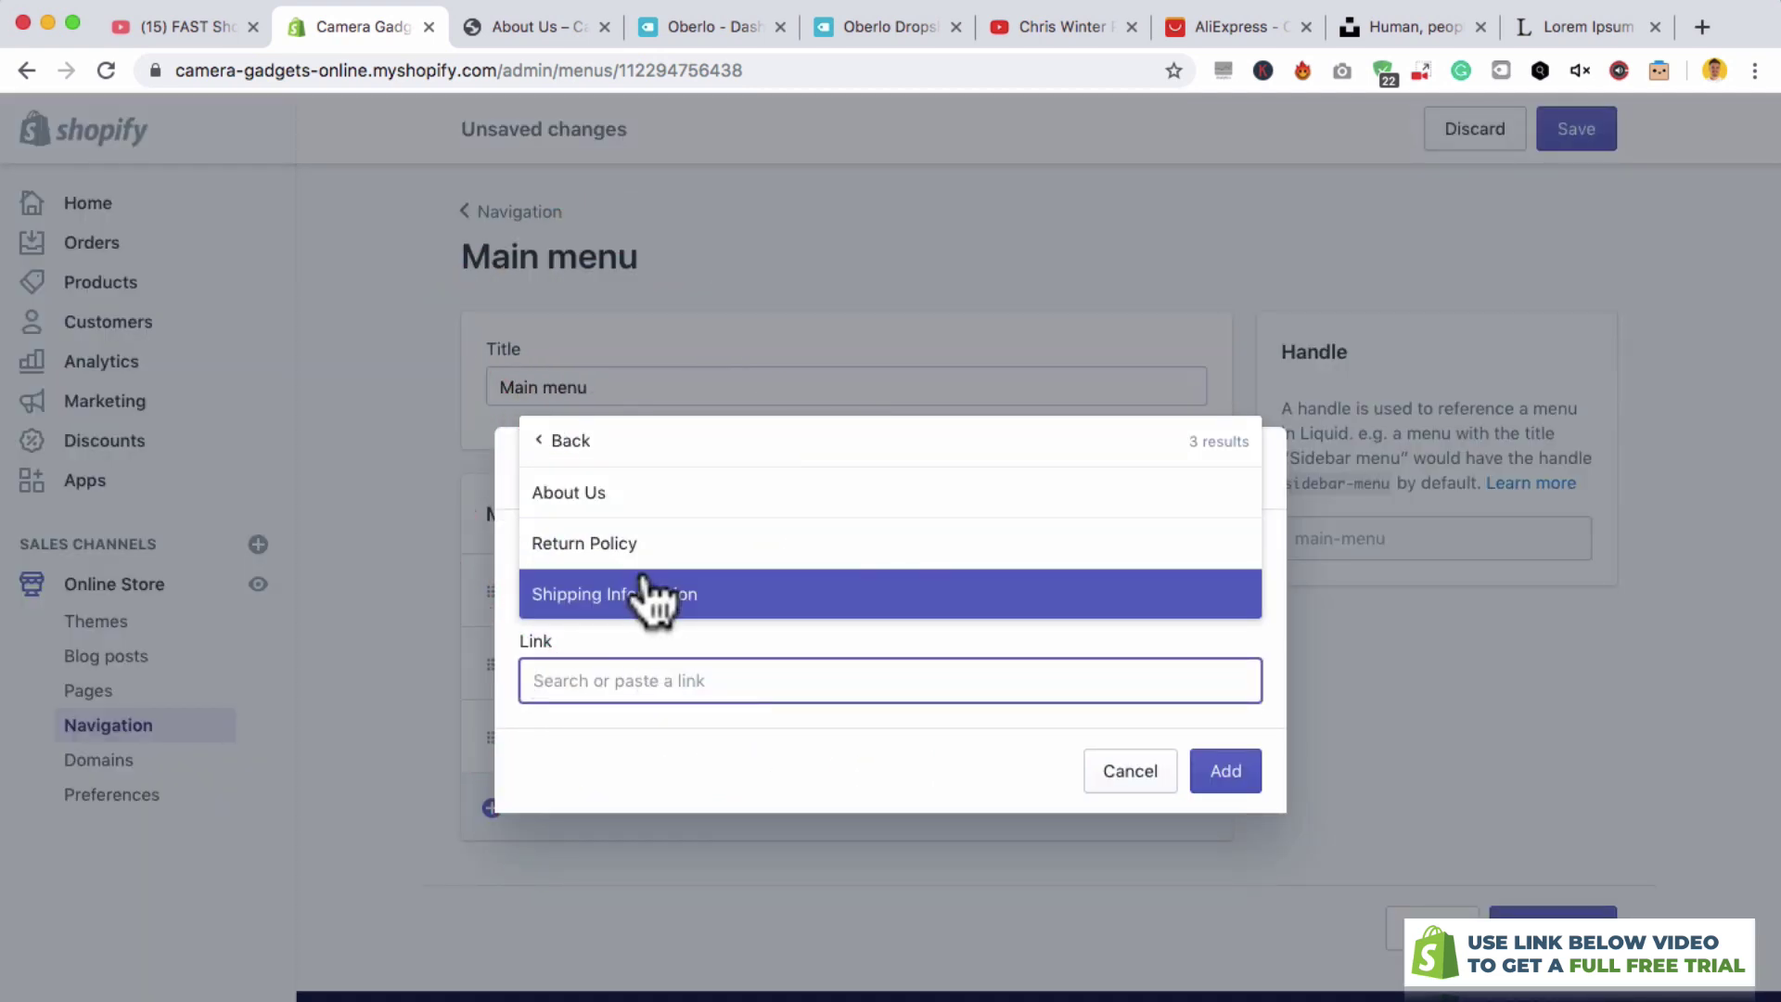
left_click(649, 598)
left_click(1222, 777)
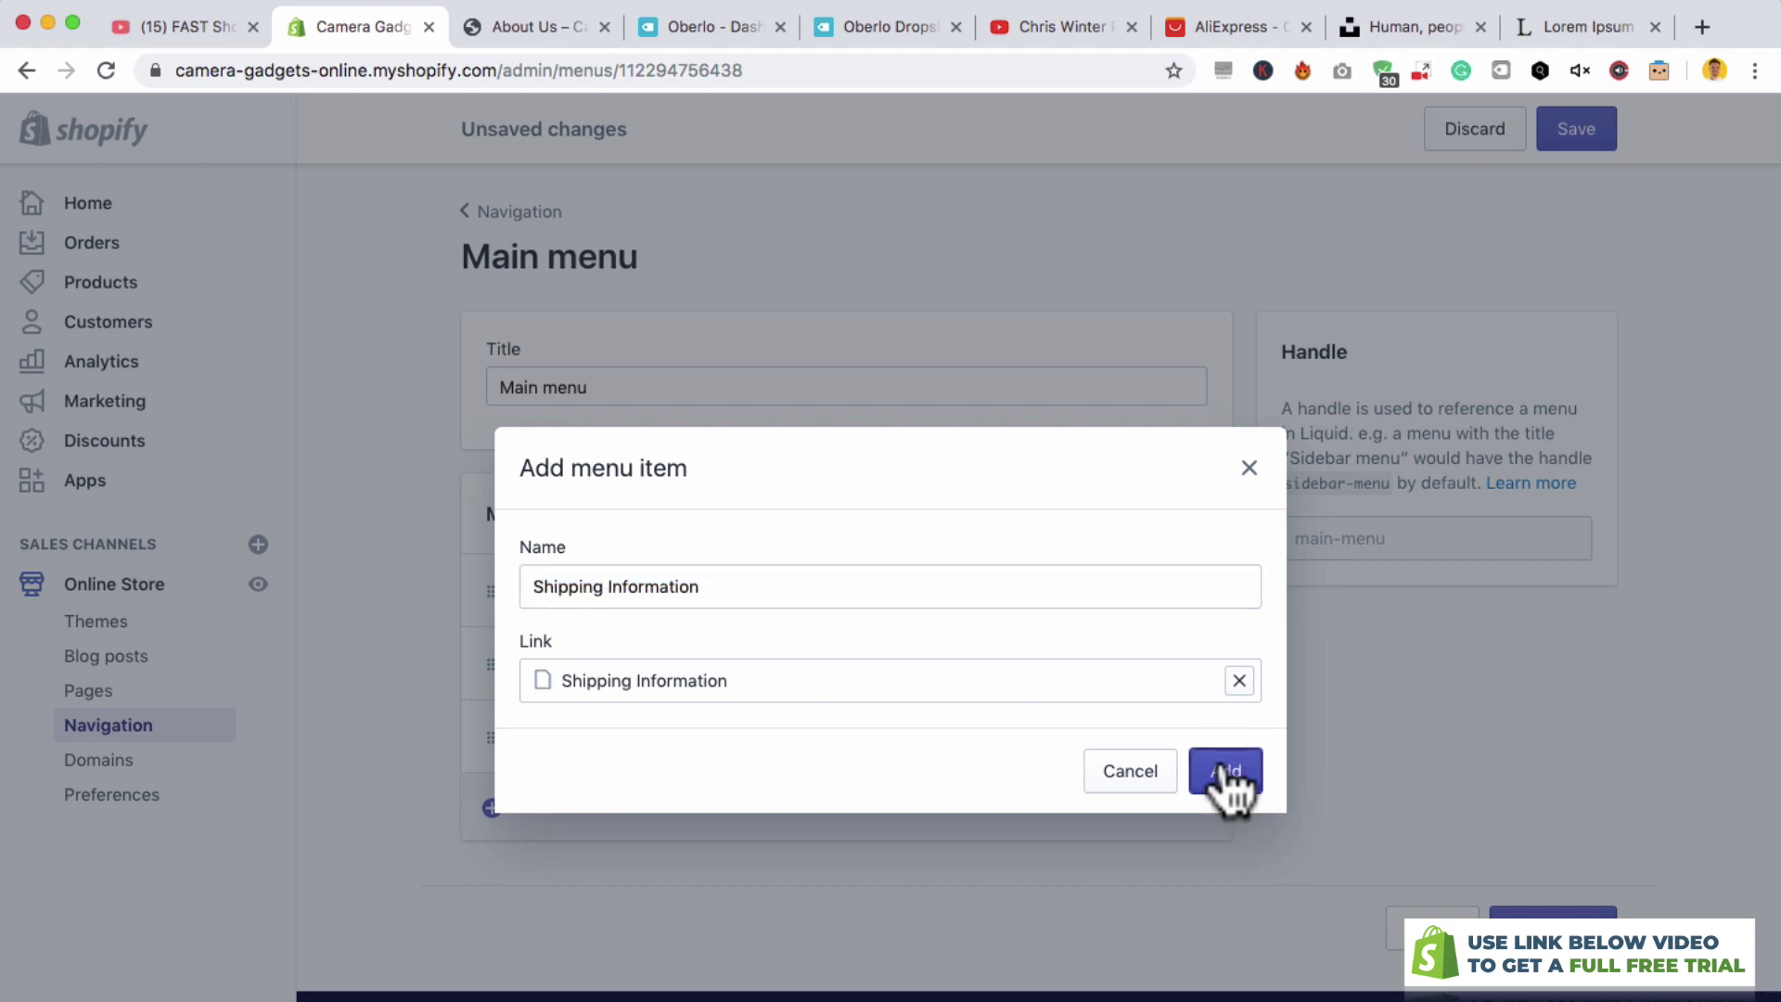
- Order the menu Home, About Us, Shipping Information, Catalog and save it
scroll(686, 825, "down", 1)
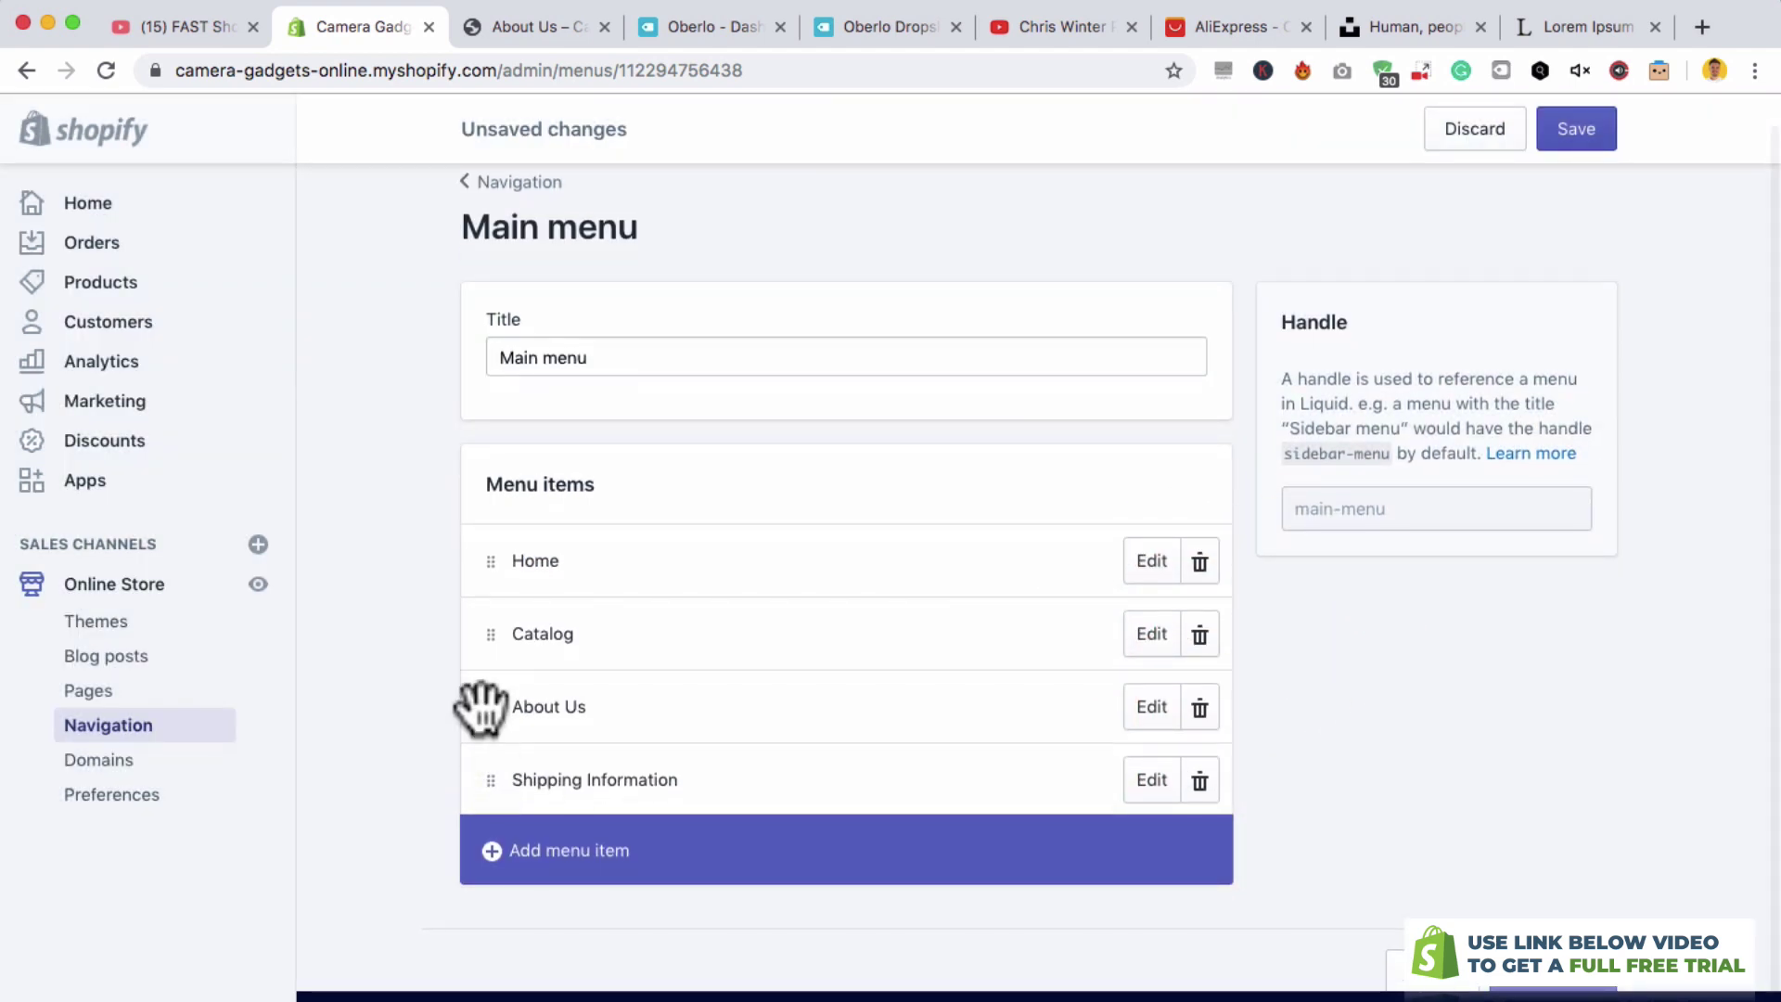
left_click_drag(491, 708, 492, 616)
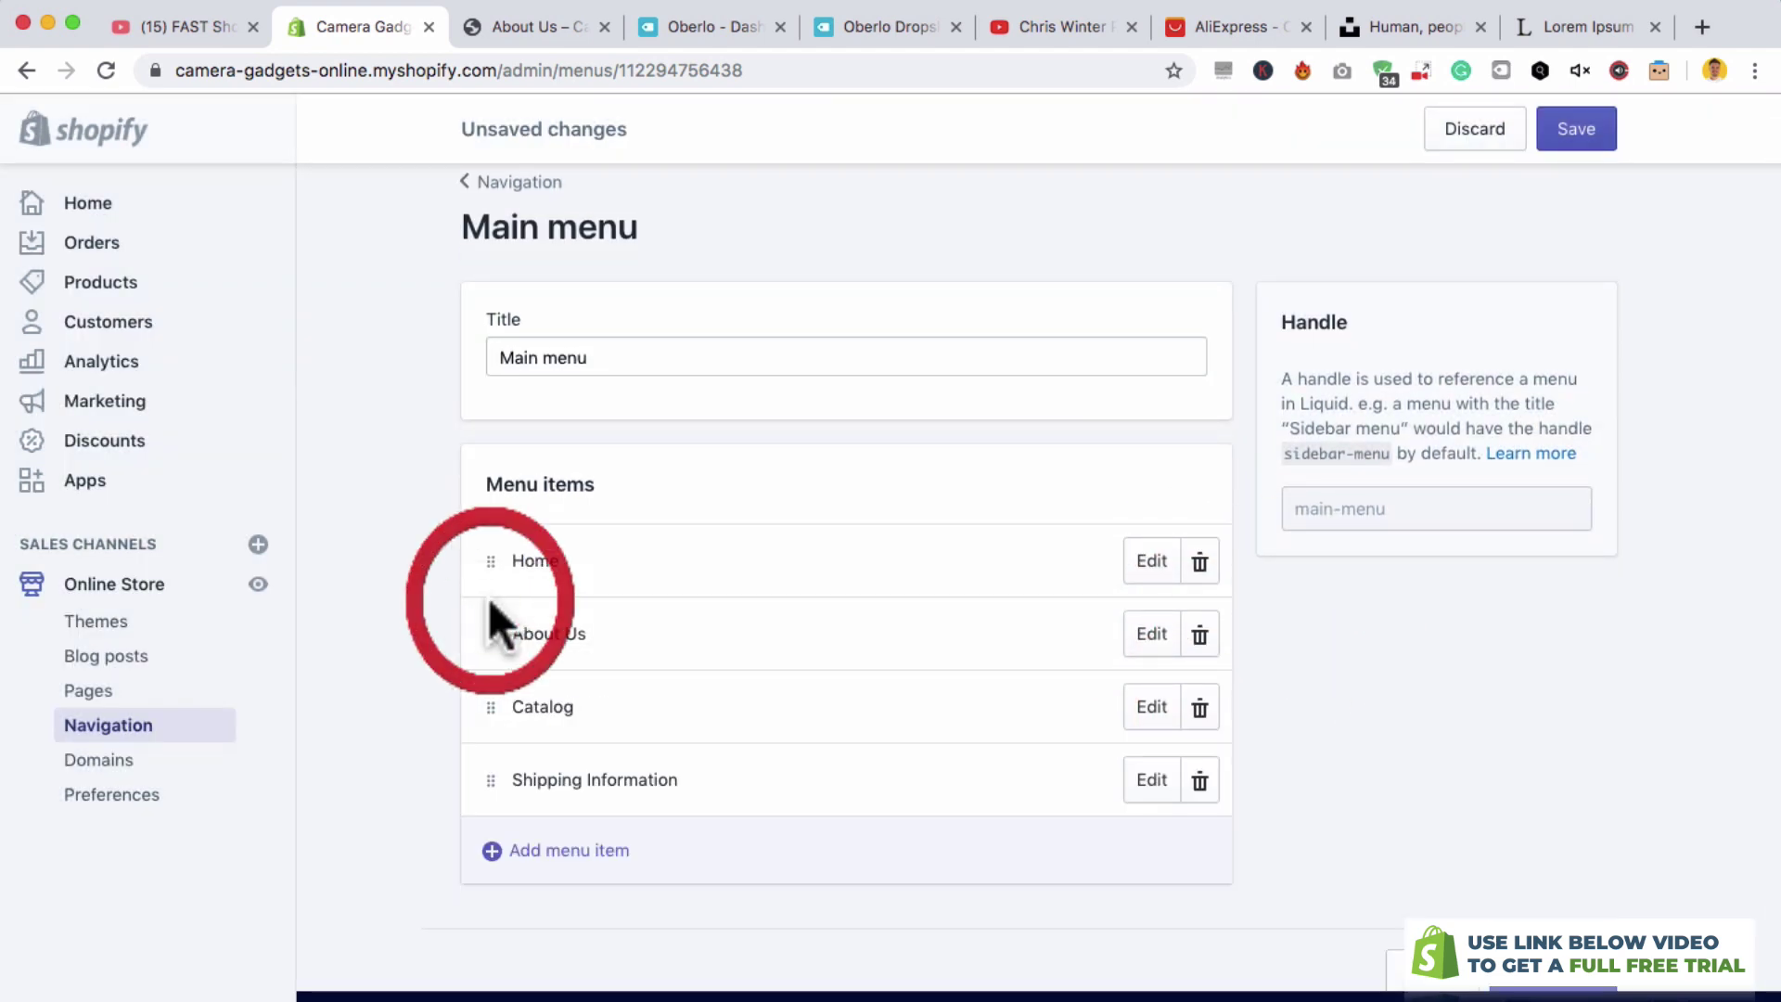
left_click_drag(492, 779, 488, 684)
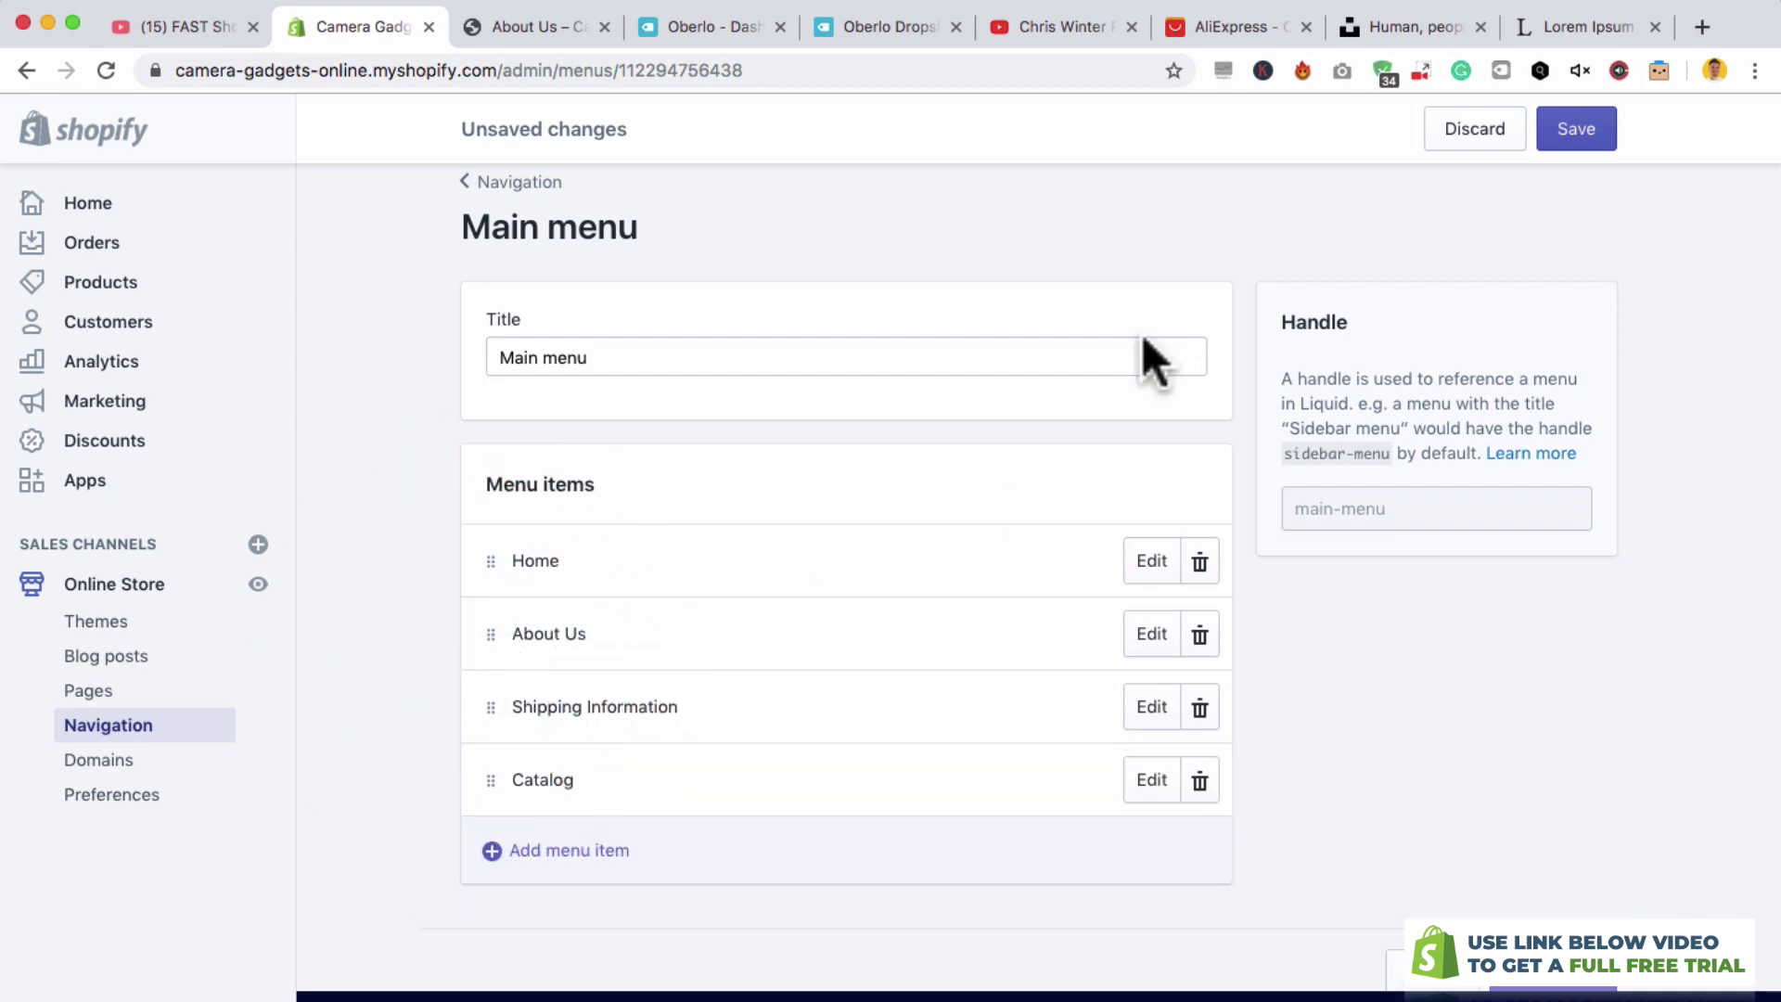
left_click(1579, 130)
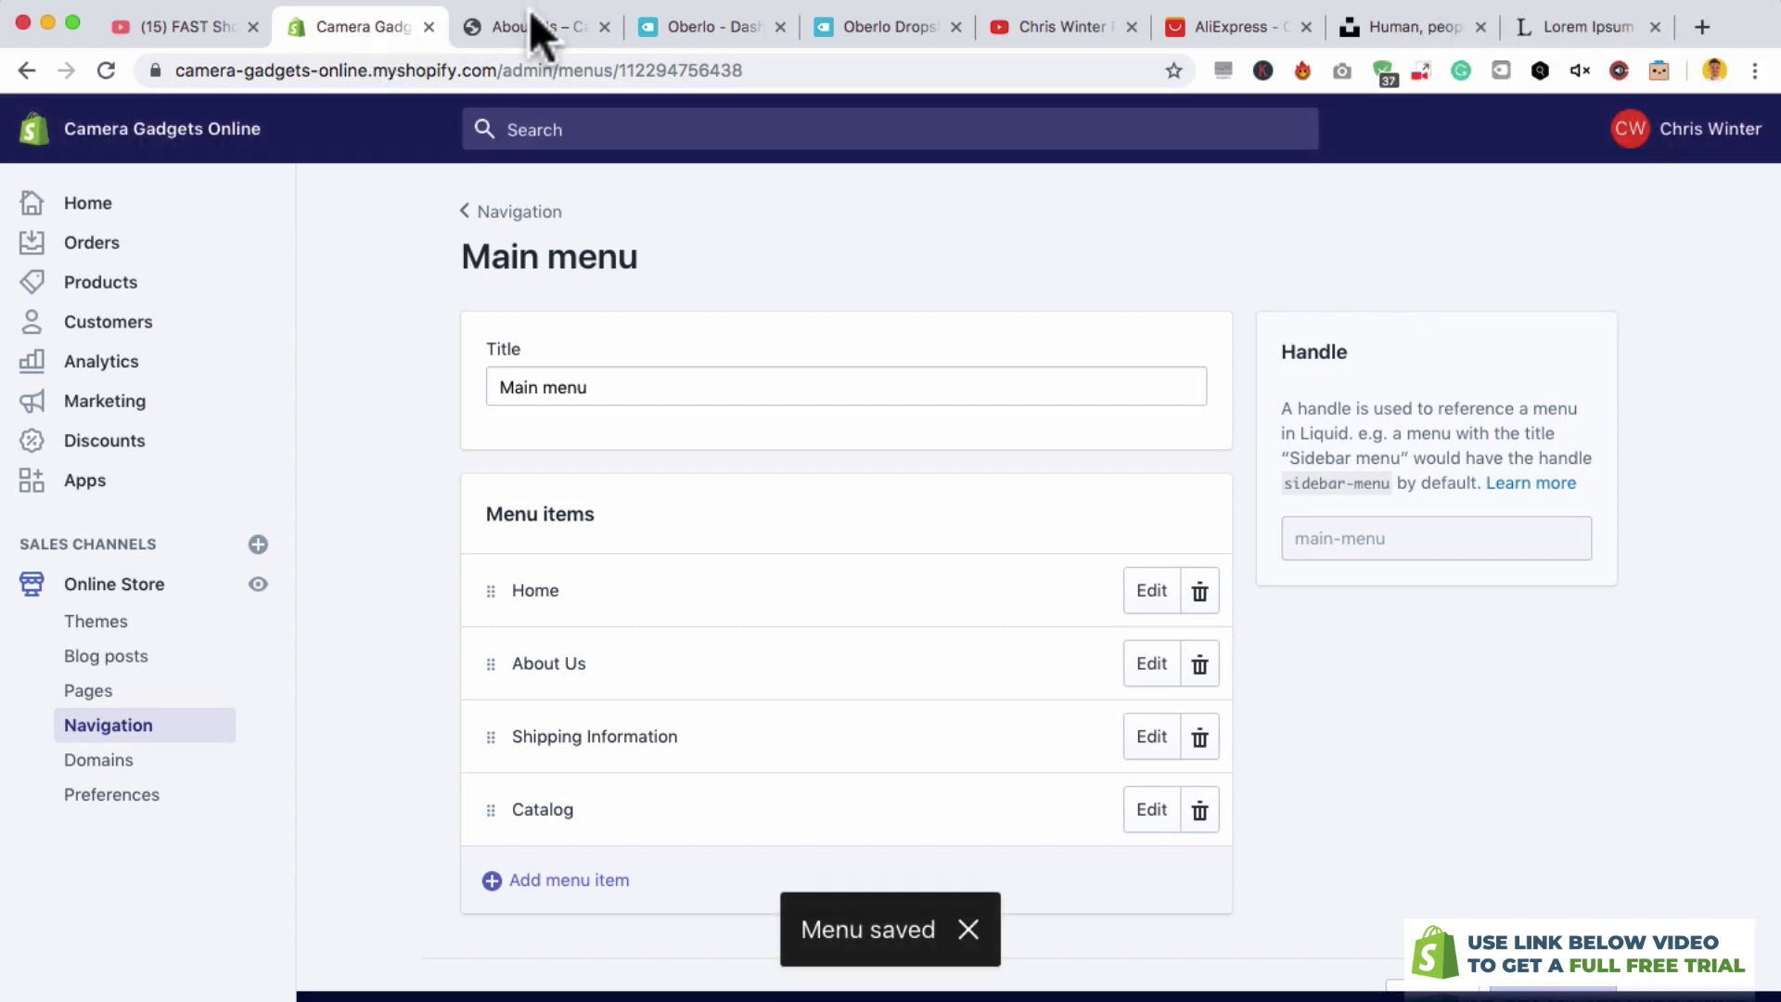
left_click(534, 26)
left_click(397, 146)
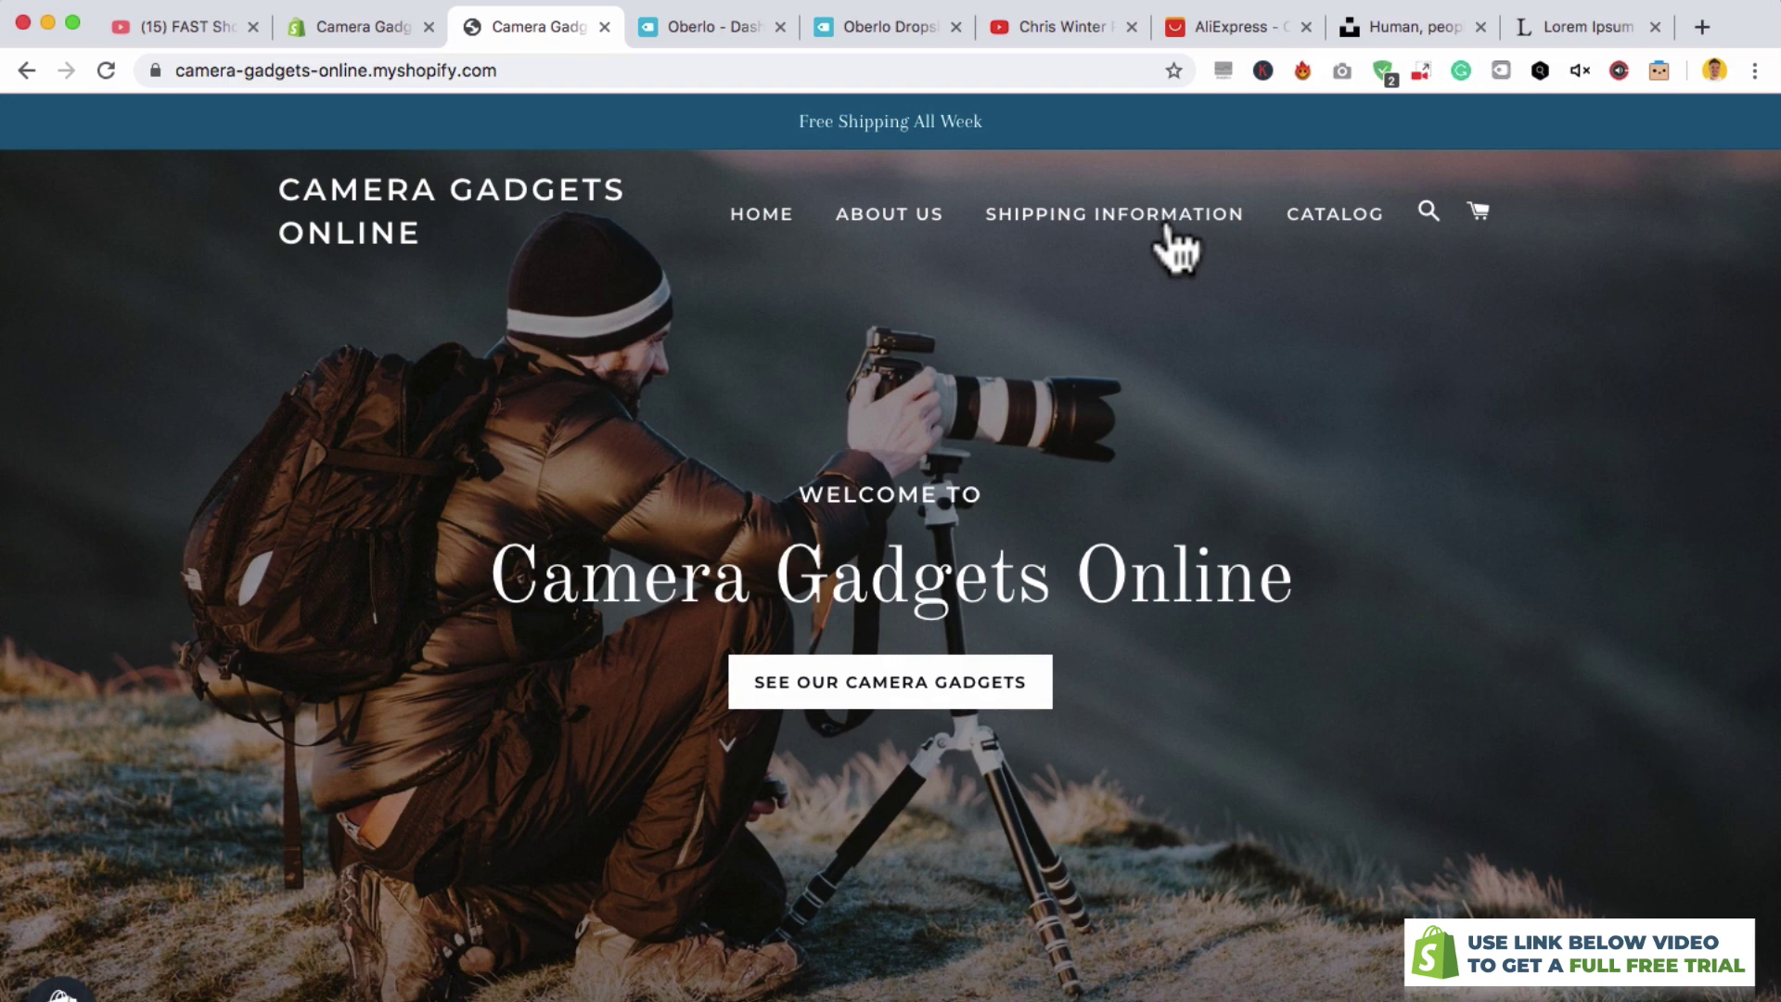
scroll(1109, 260, "down", 10)
scroll(1101, 252, "down", 15)
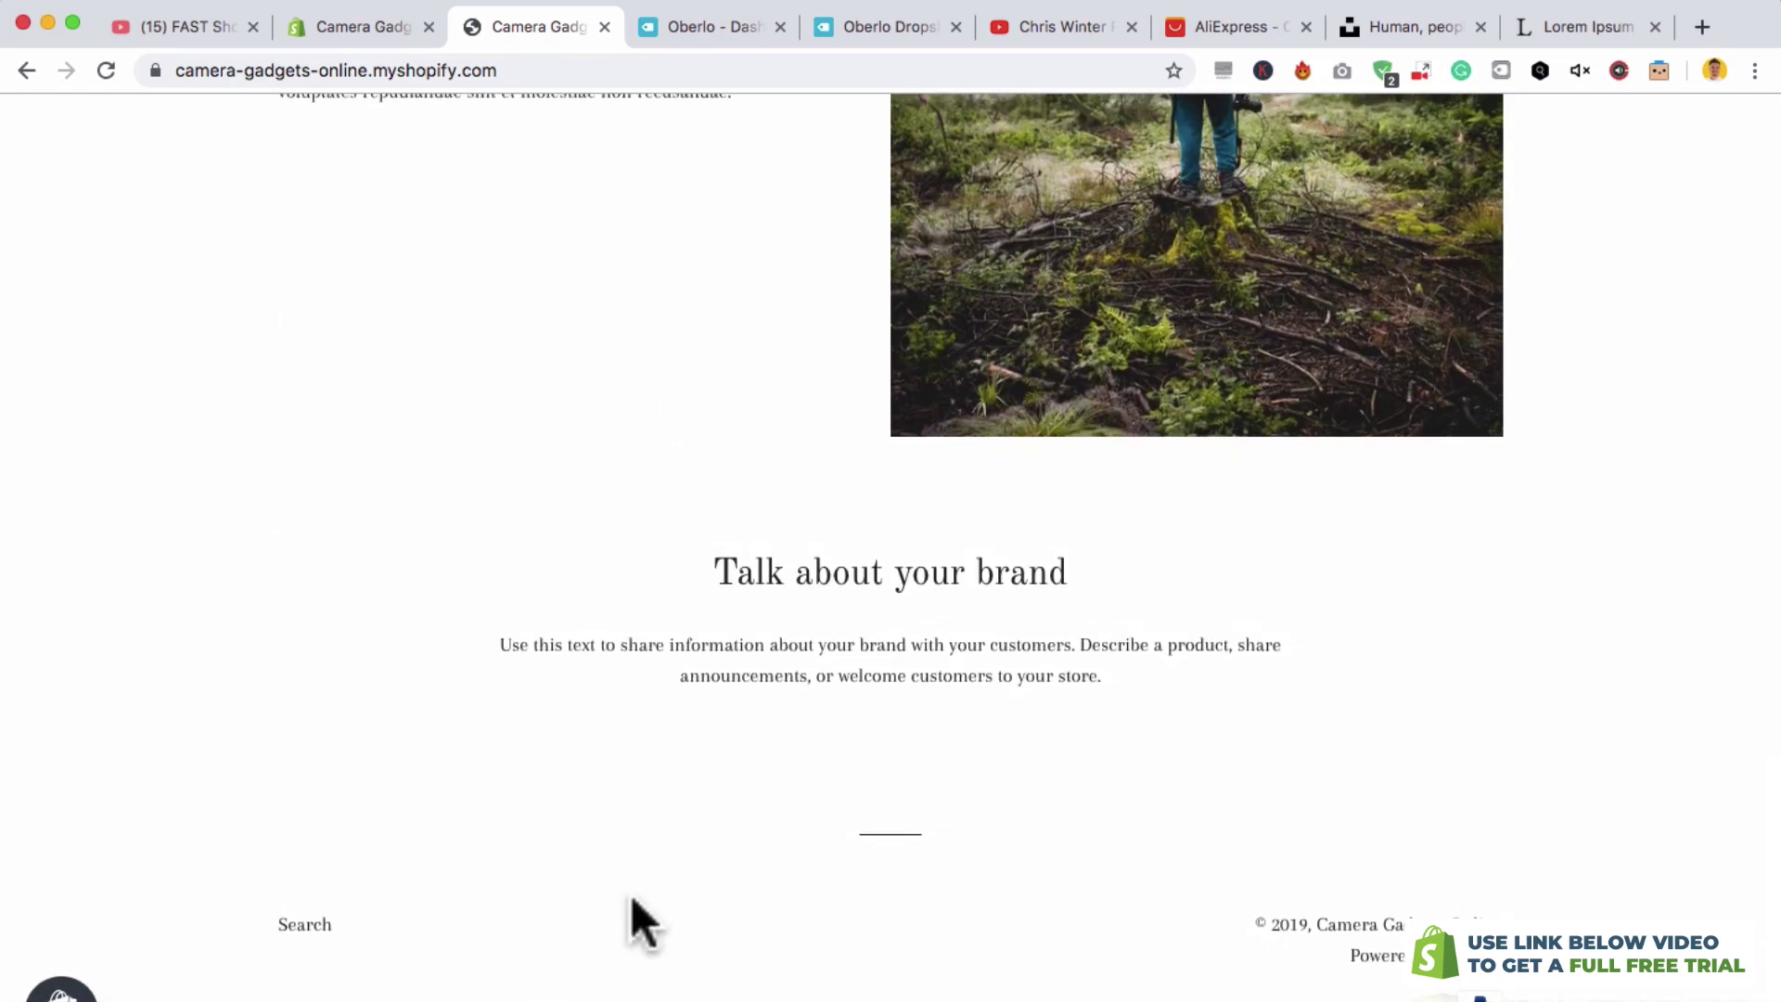
scroll(854, 521, "up", 20)
left_click(357, 26)
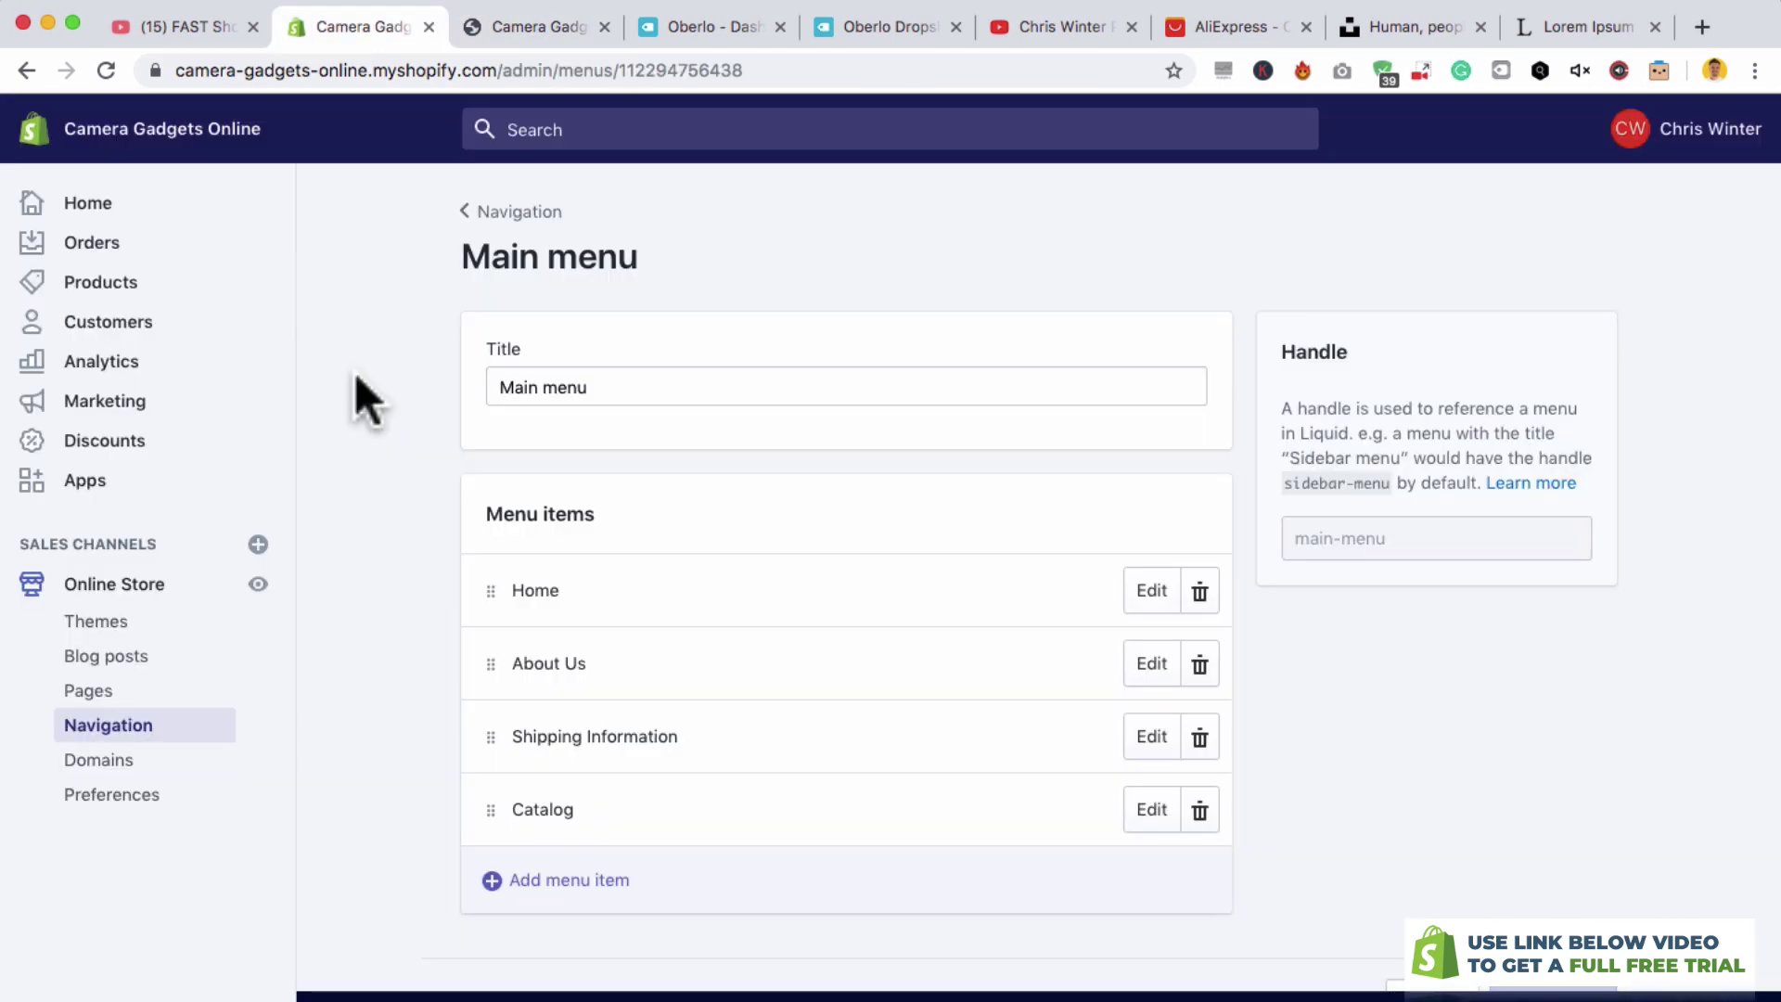
- Launch Oberlo from the installed Apps list and switch to the AliExpress tab
left_click(109, 501)
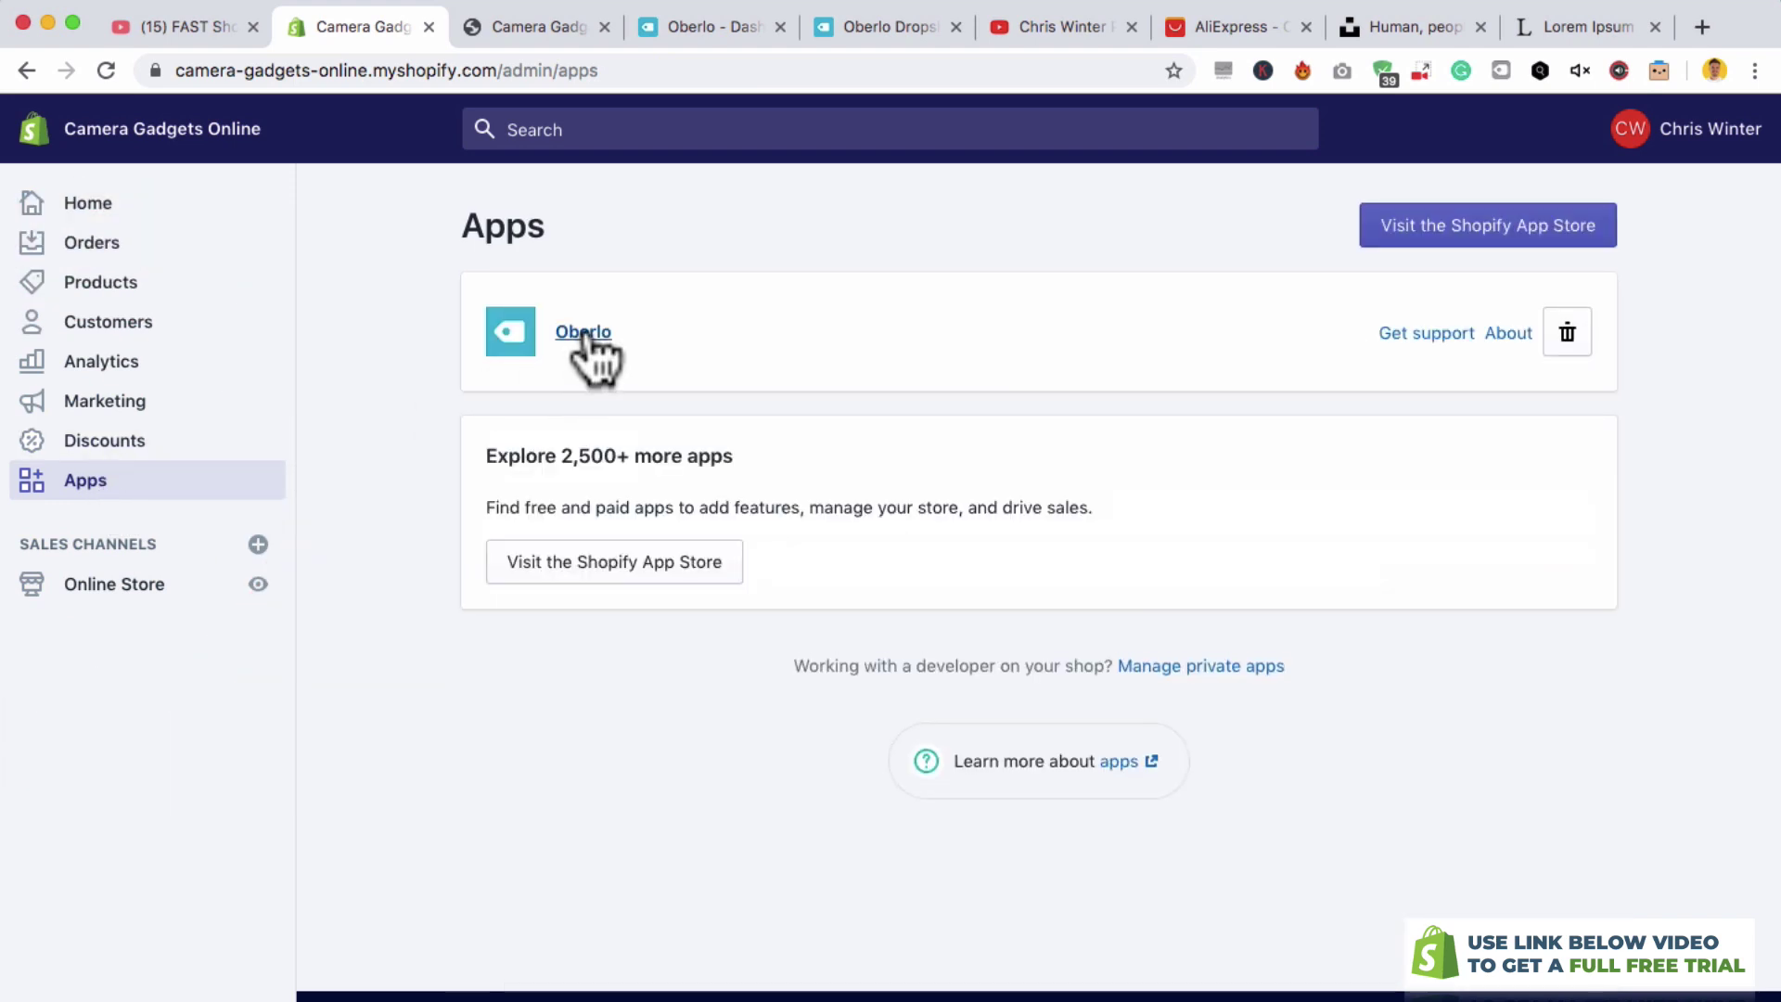
left_click(587, 334)
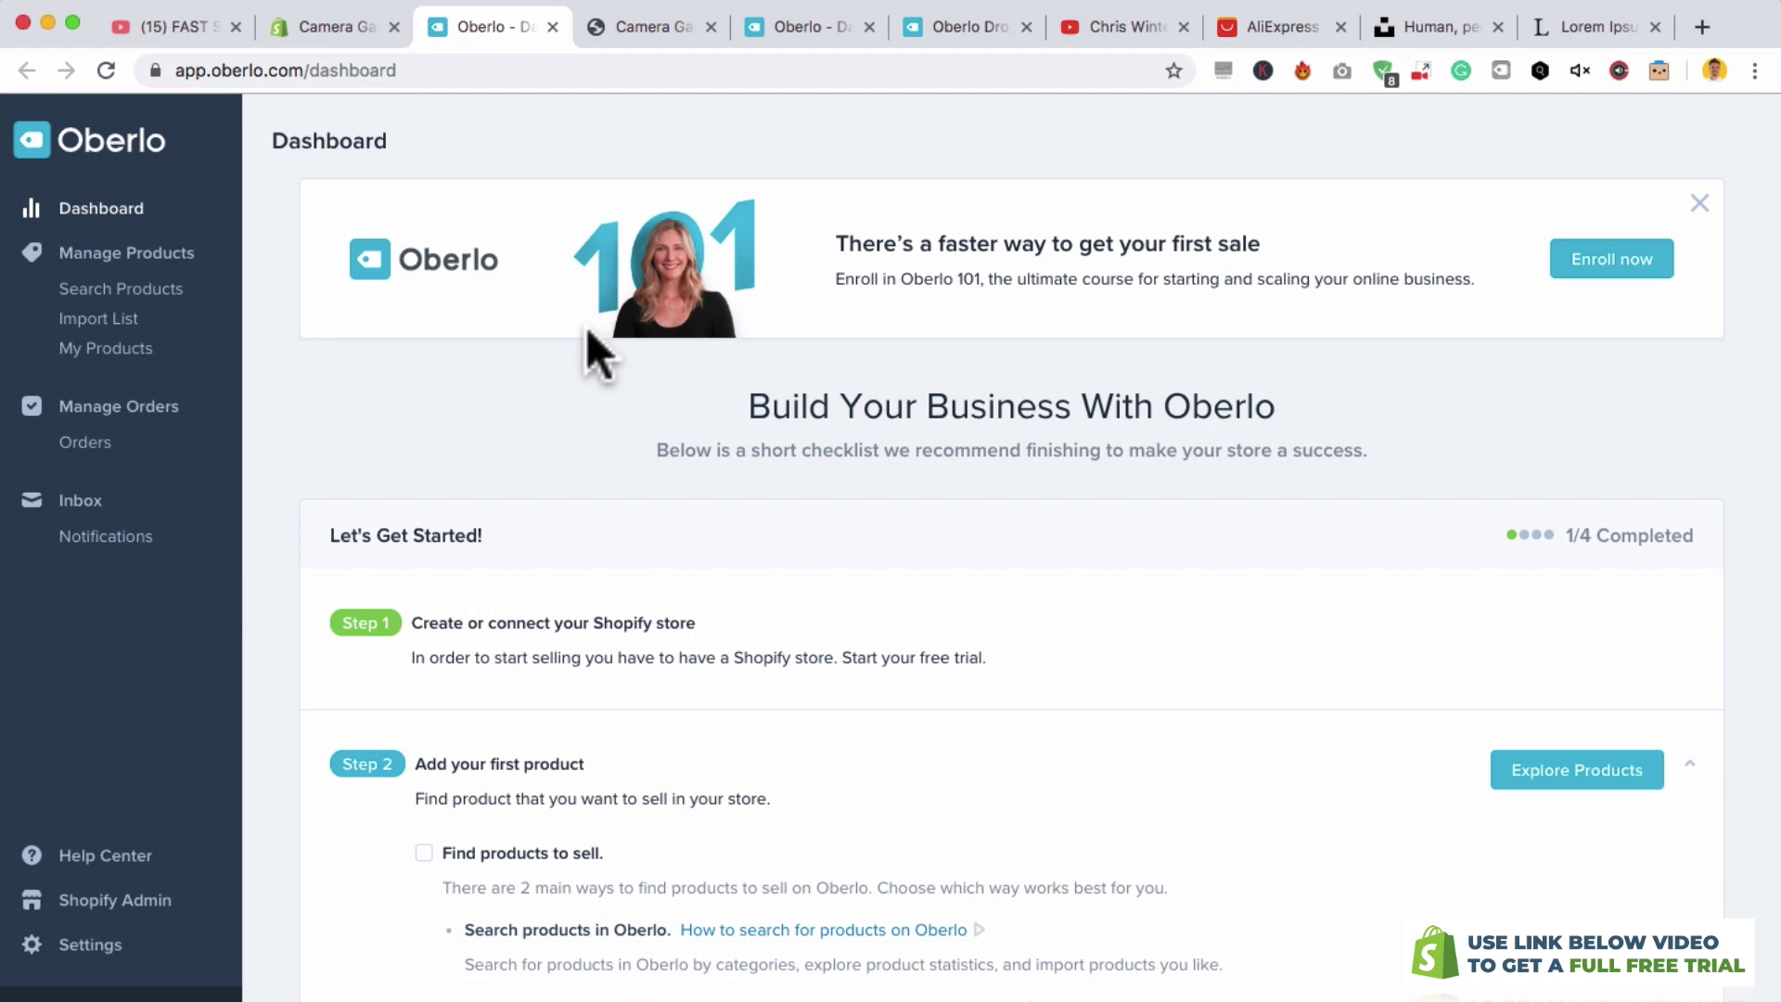
left_click(1260, 24)
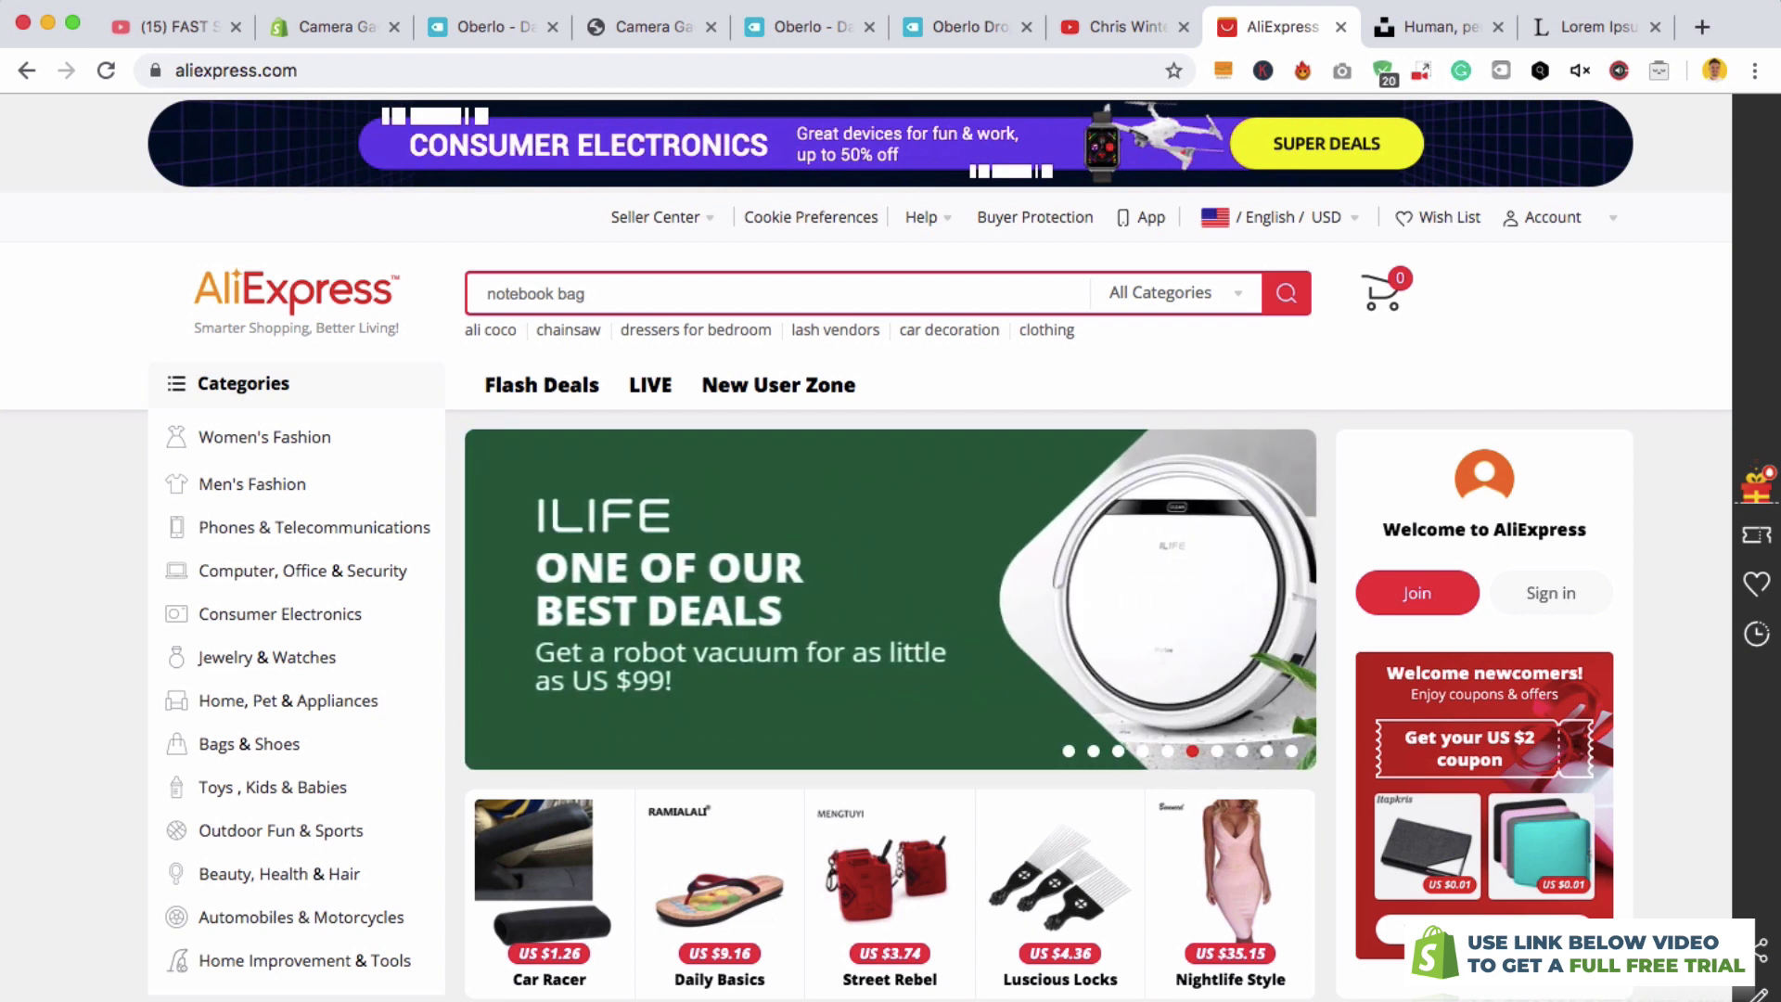
- Search AliExpress for 'camera bag', filter to 4 stars & up and sort by orders
type("camera bag")
key("Return")
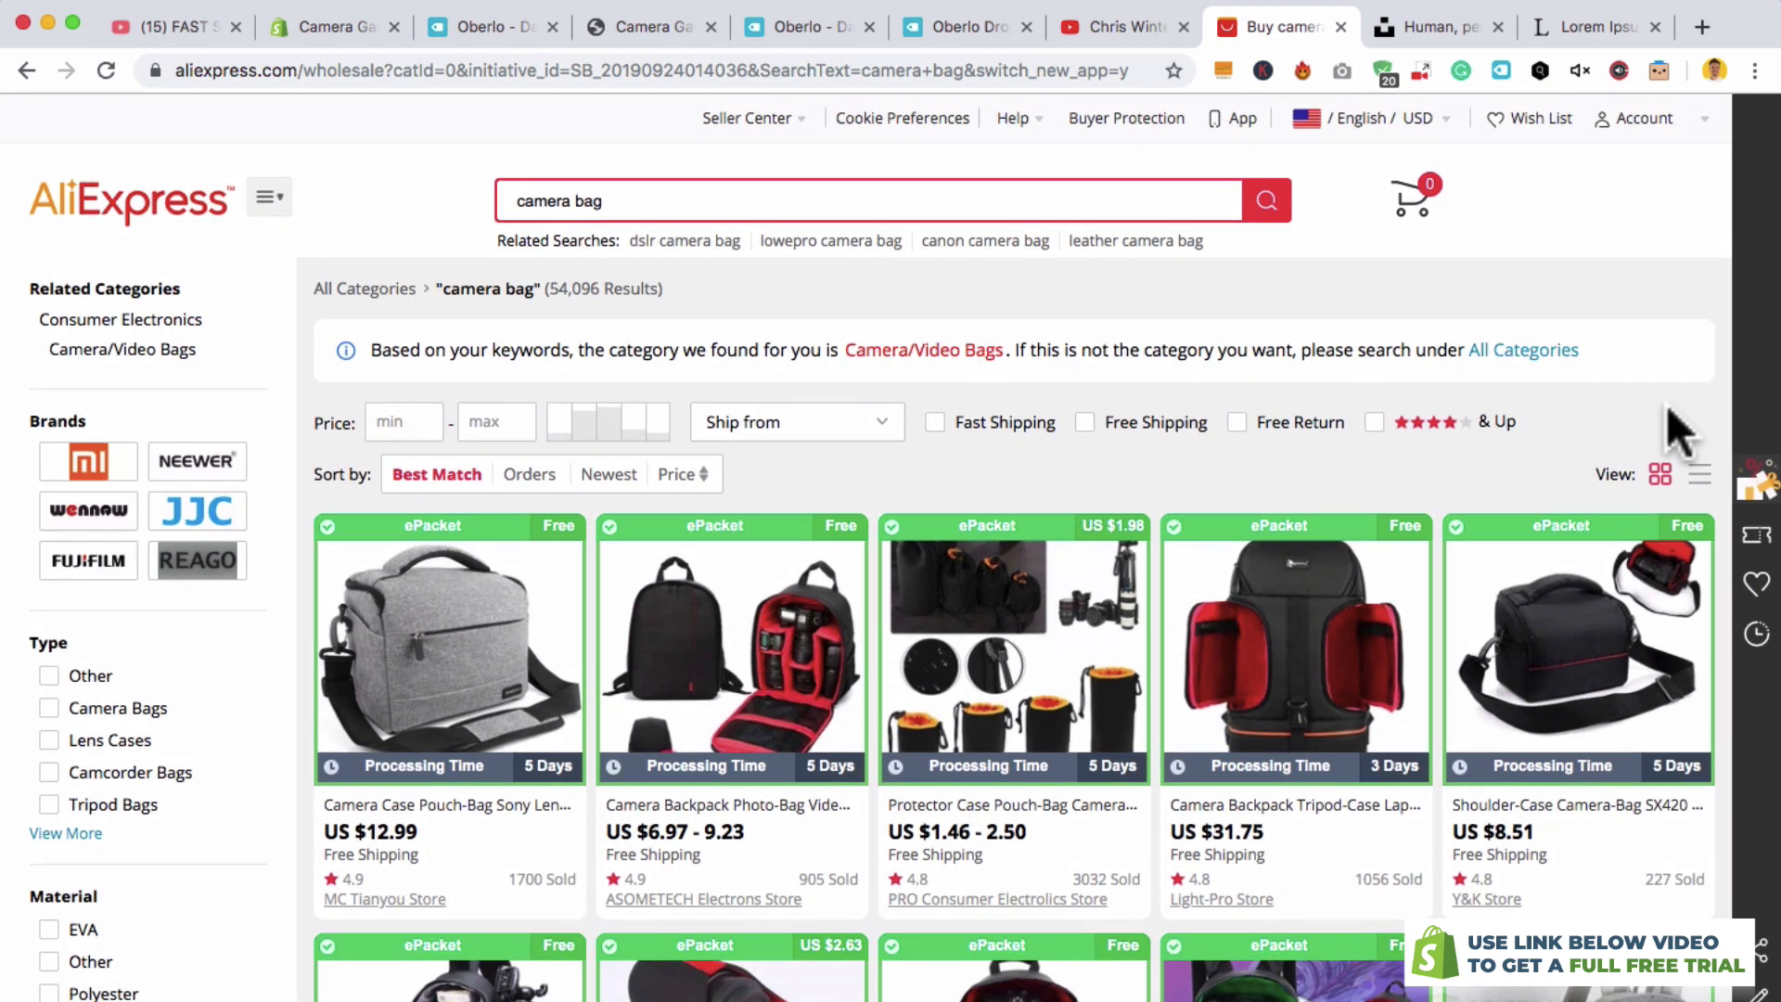
left_click(1373, 422)
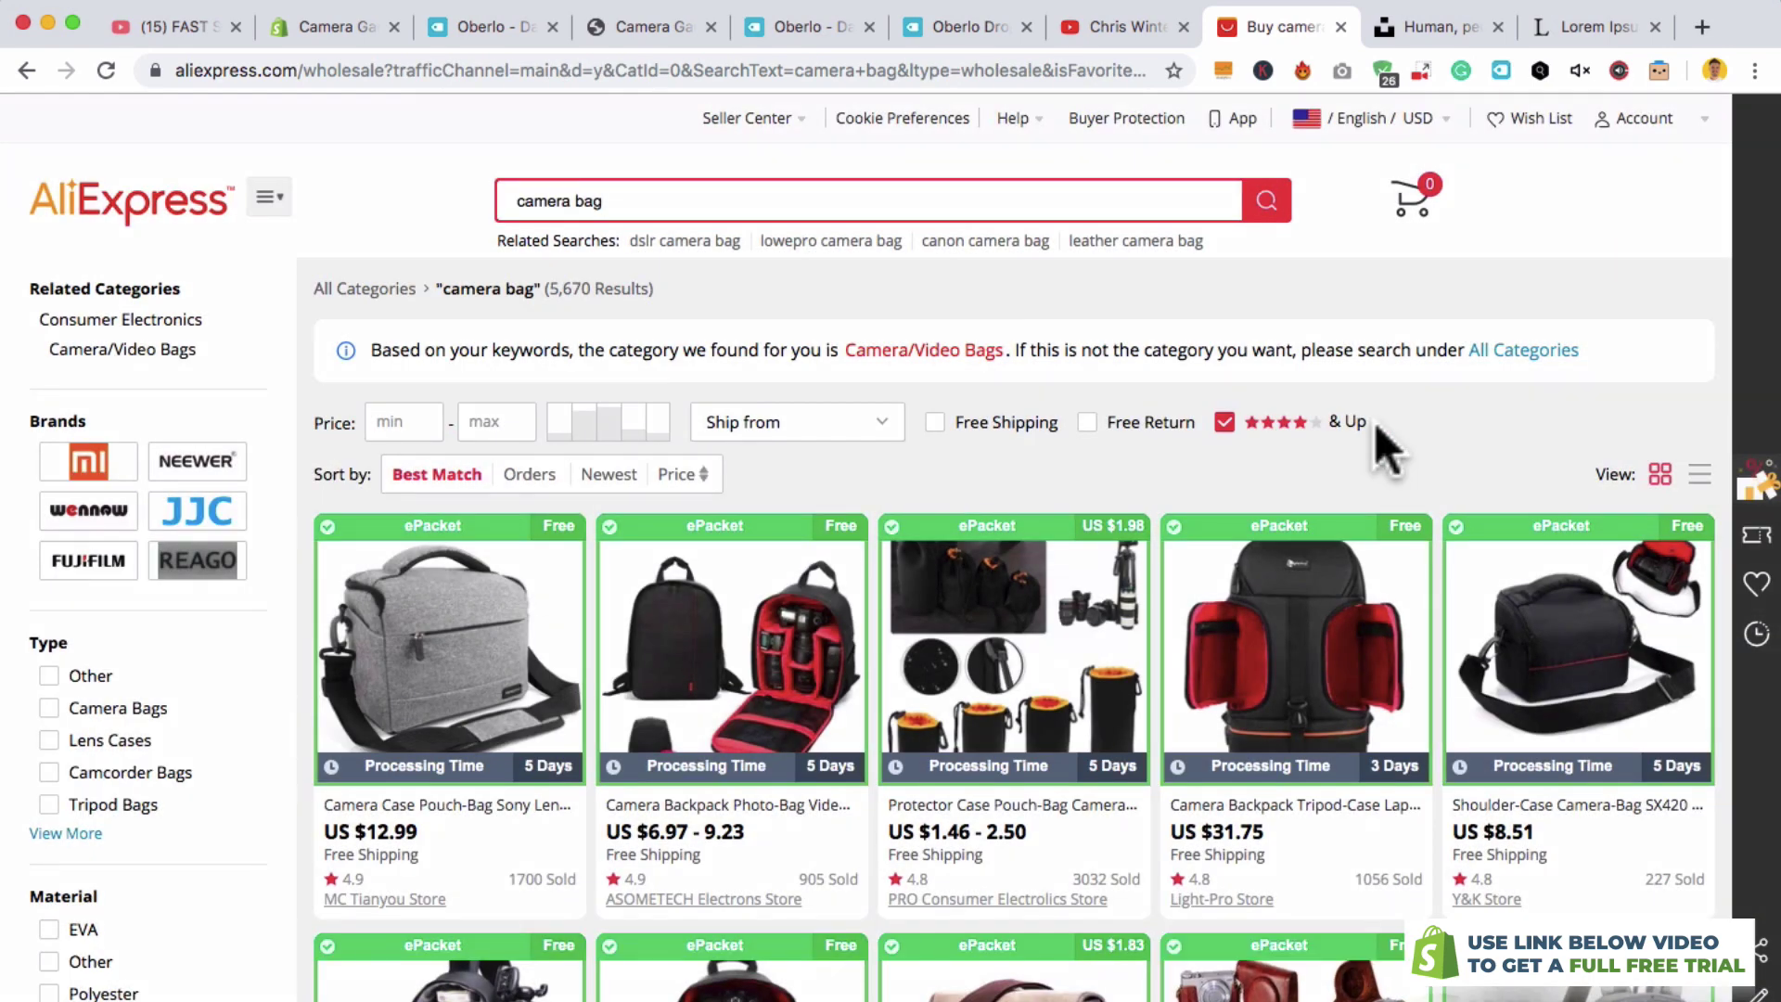
left_click(527, 477)
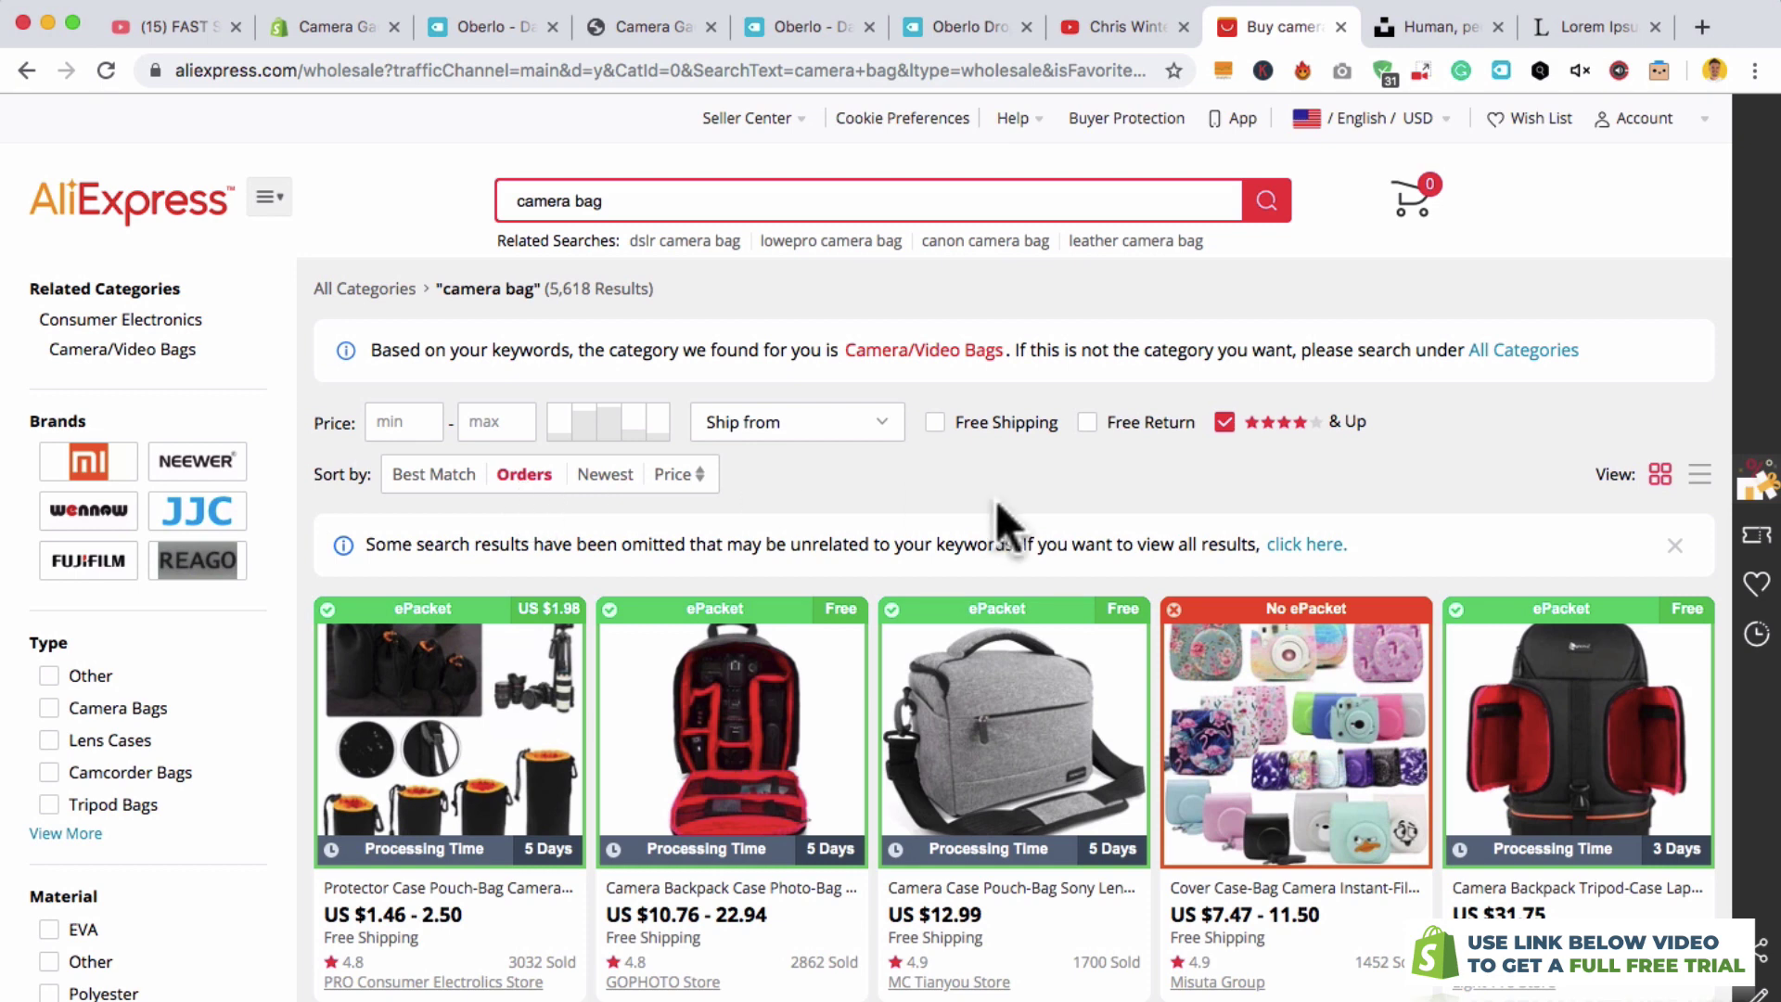
scroll(996, 500, "down", 3)
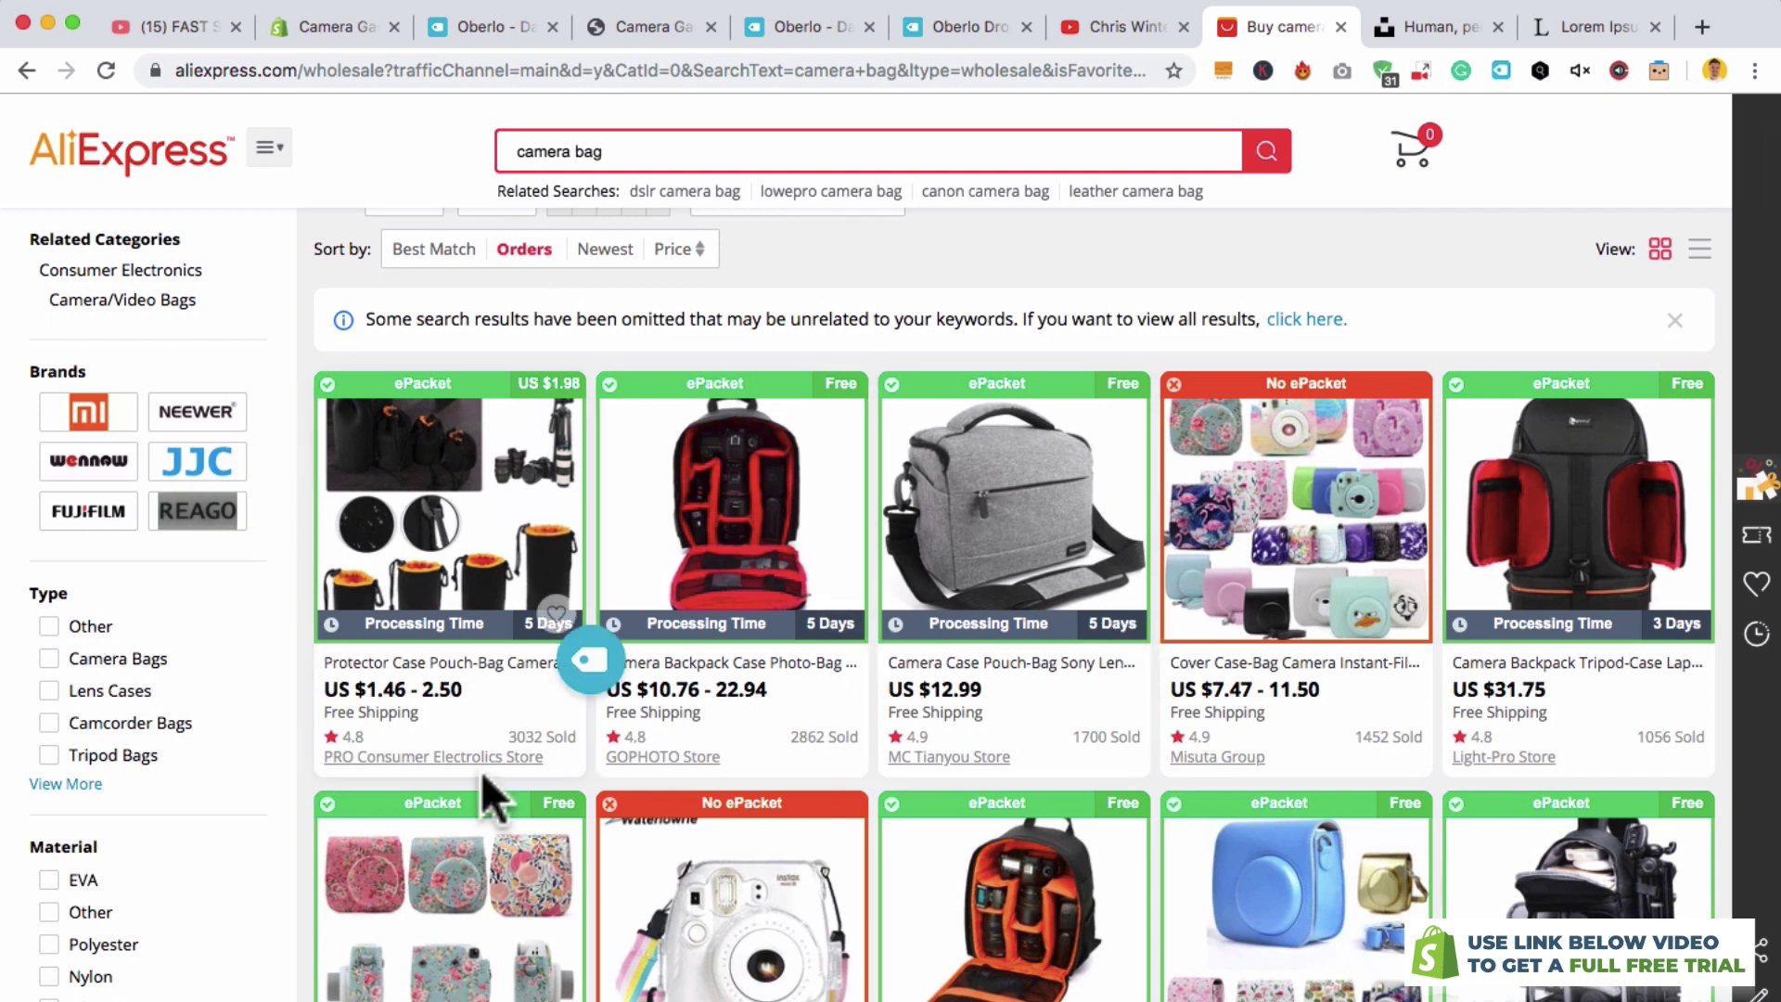
- Open the Multi-functional Camera Backpack listing, compare orange, red, purple and green, then select its URL
left_click(740, 505)
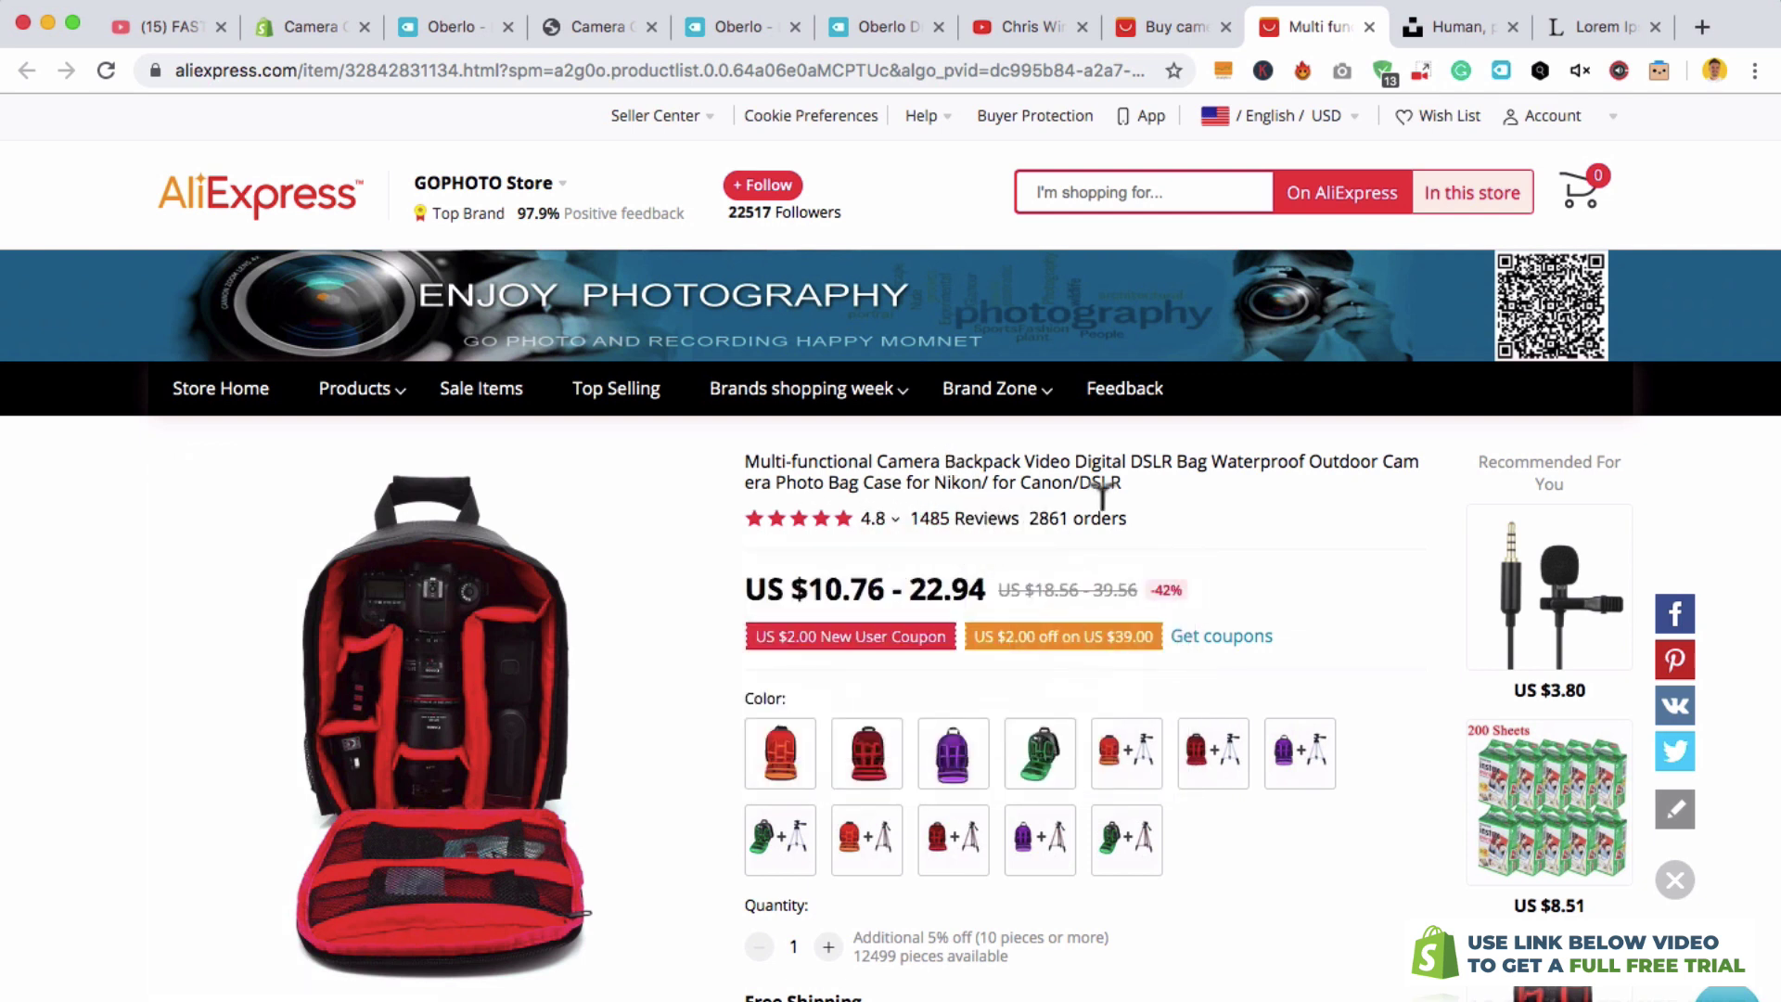
left_click(787, 749)
left_click(861, 770)
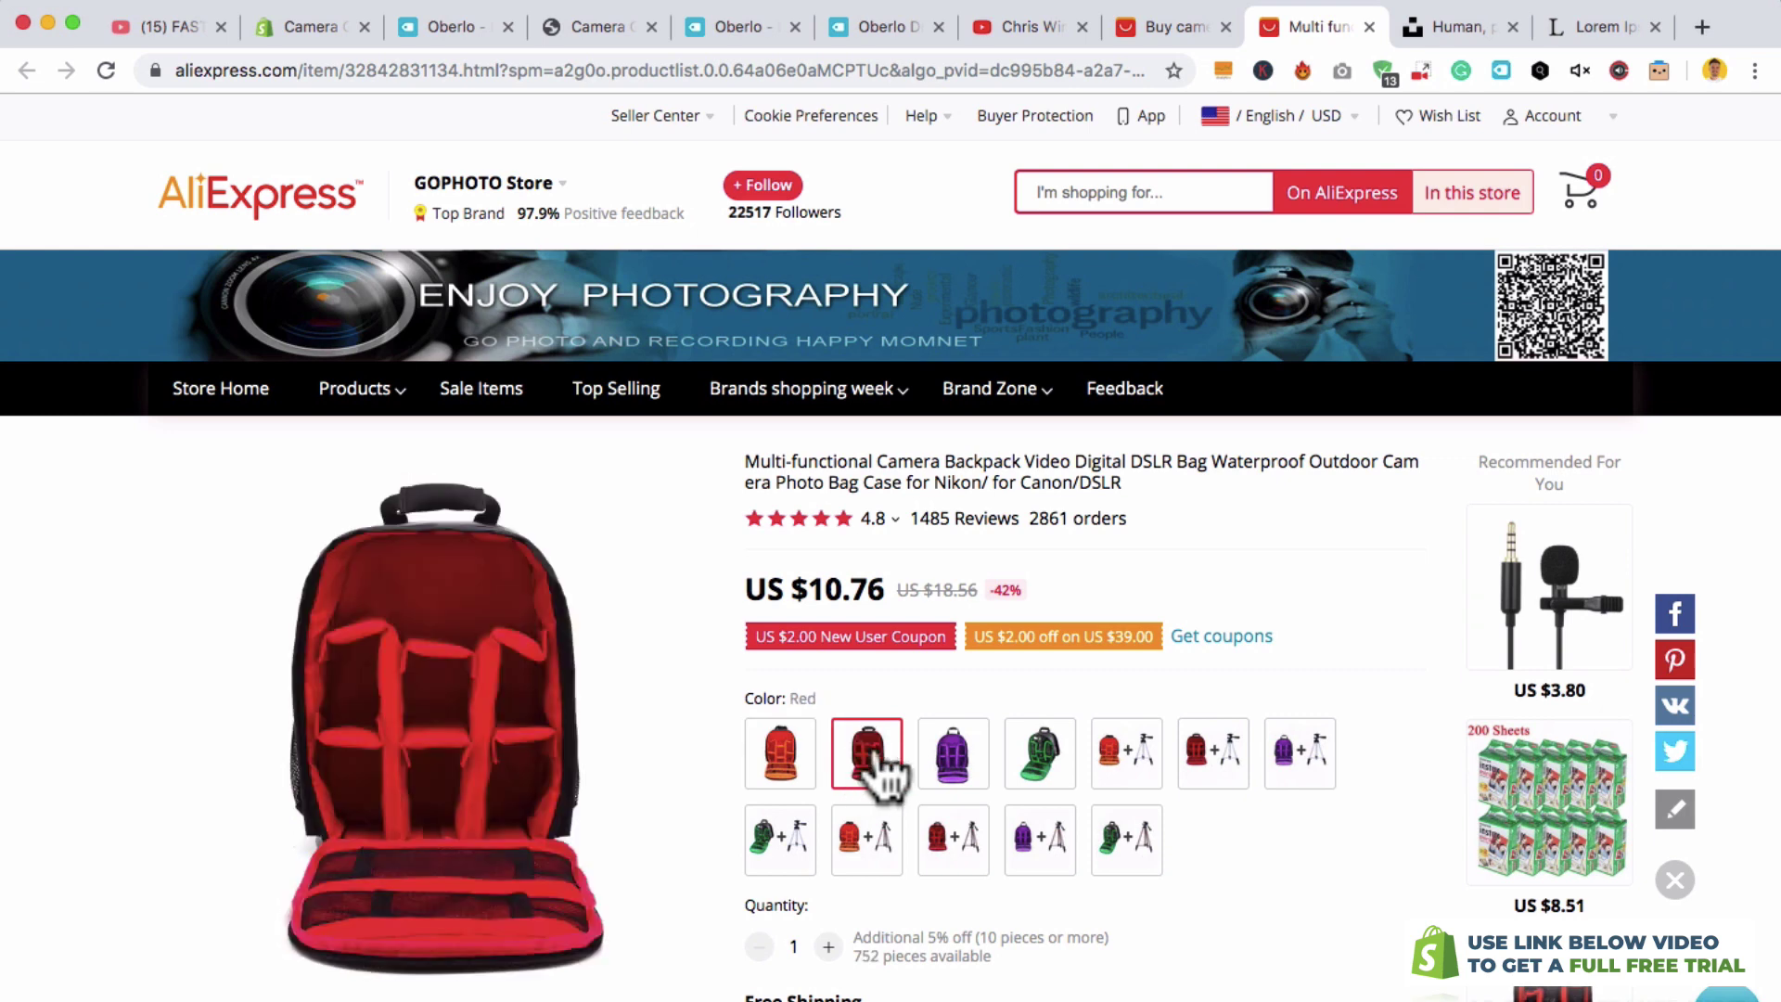
left_click(964, 769)
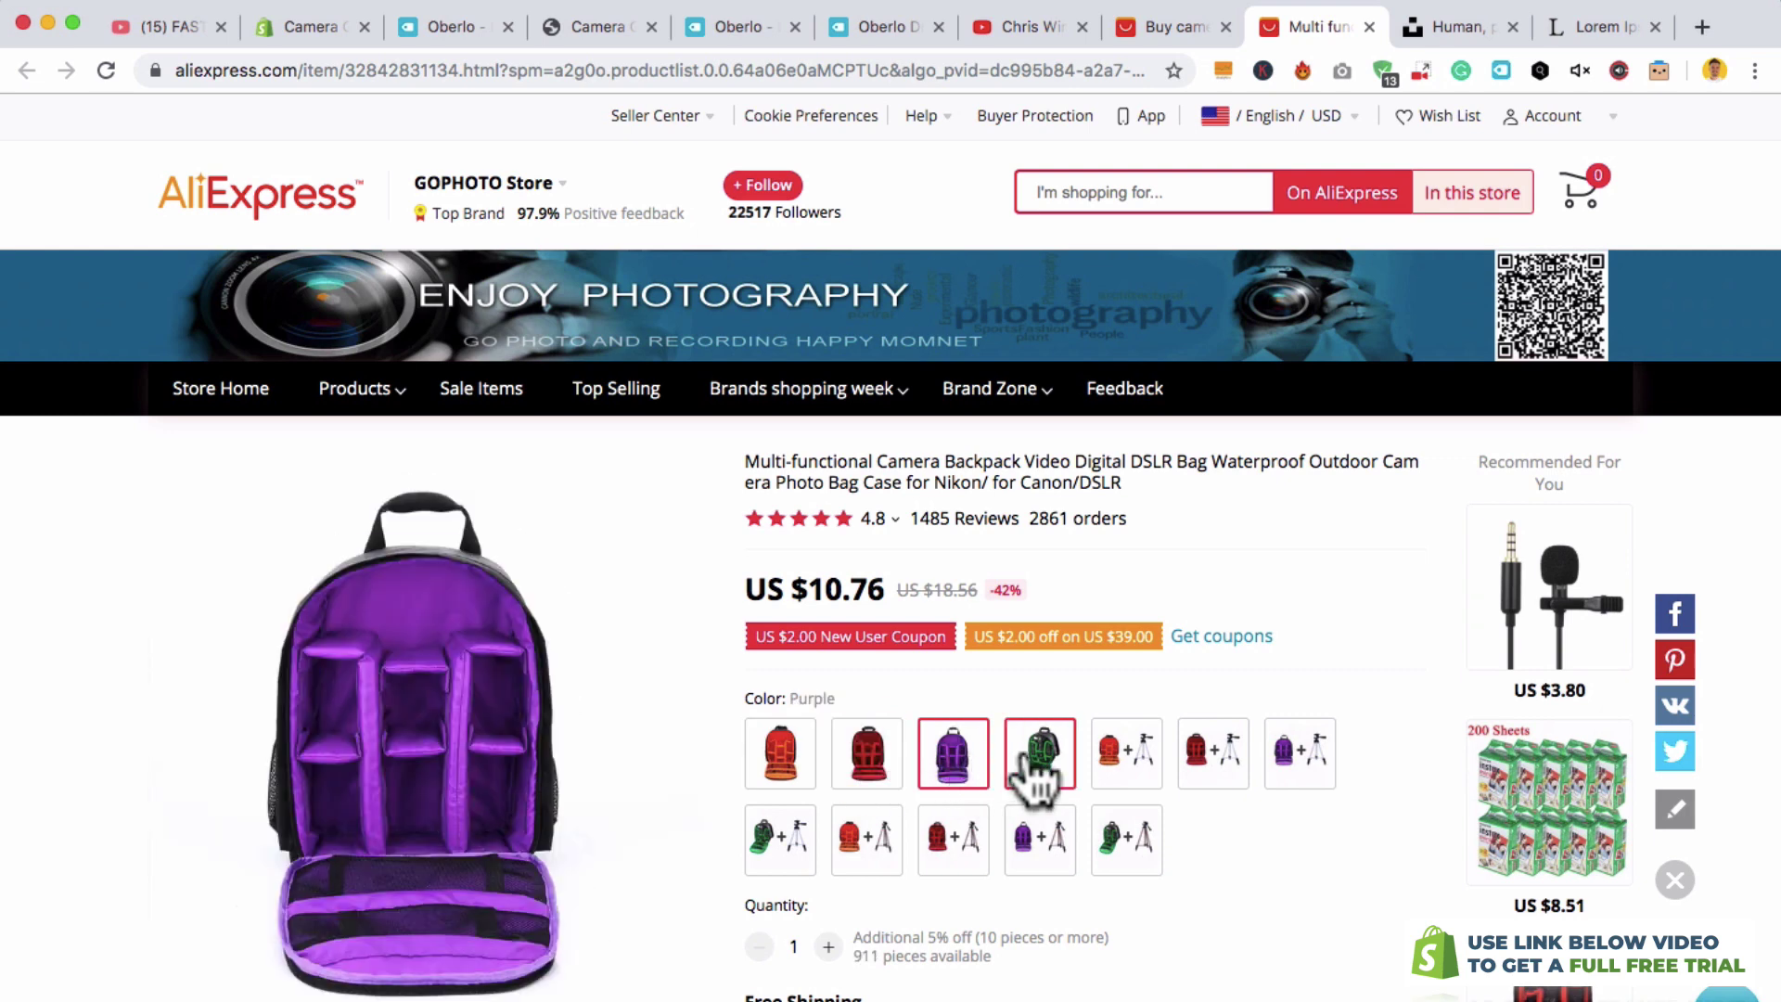
left_click(1037, 779)
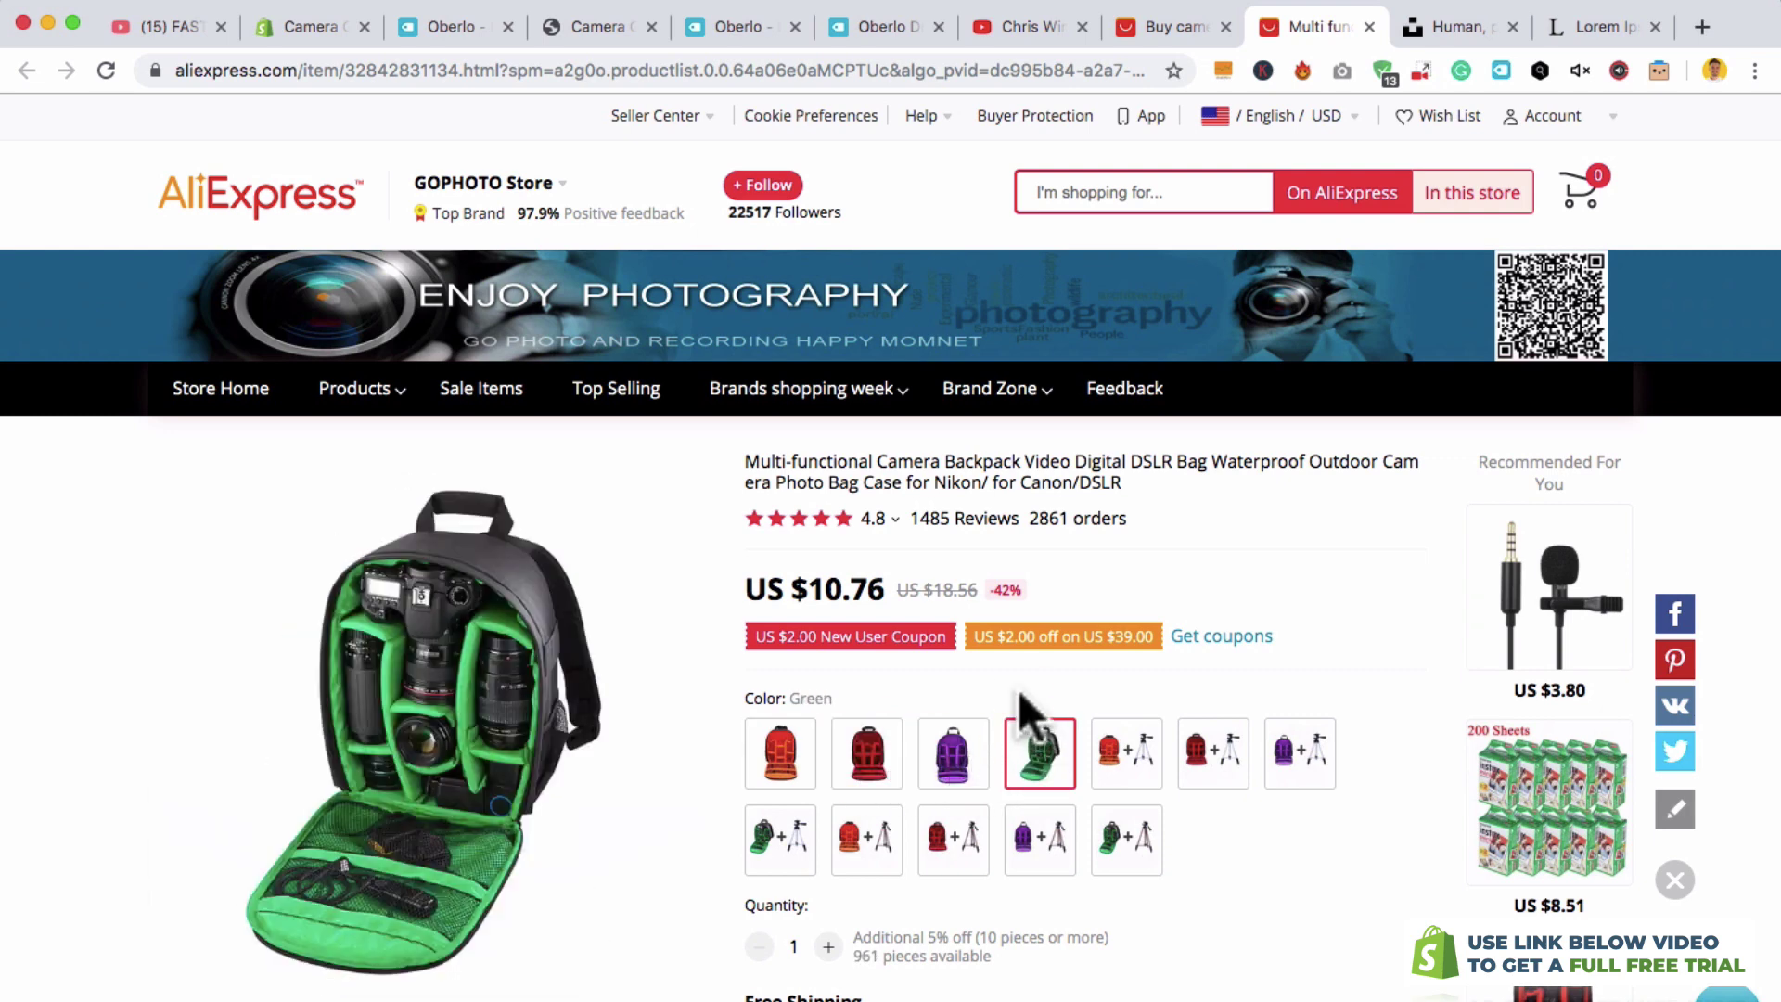
left_click(745, 58)
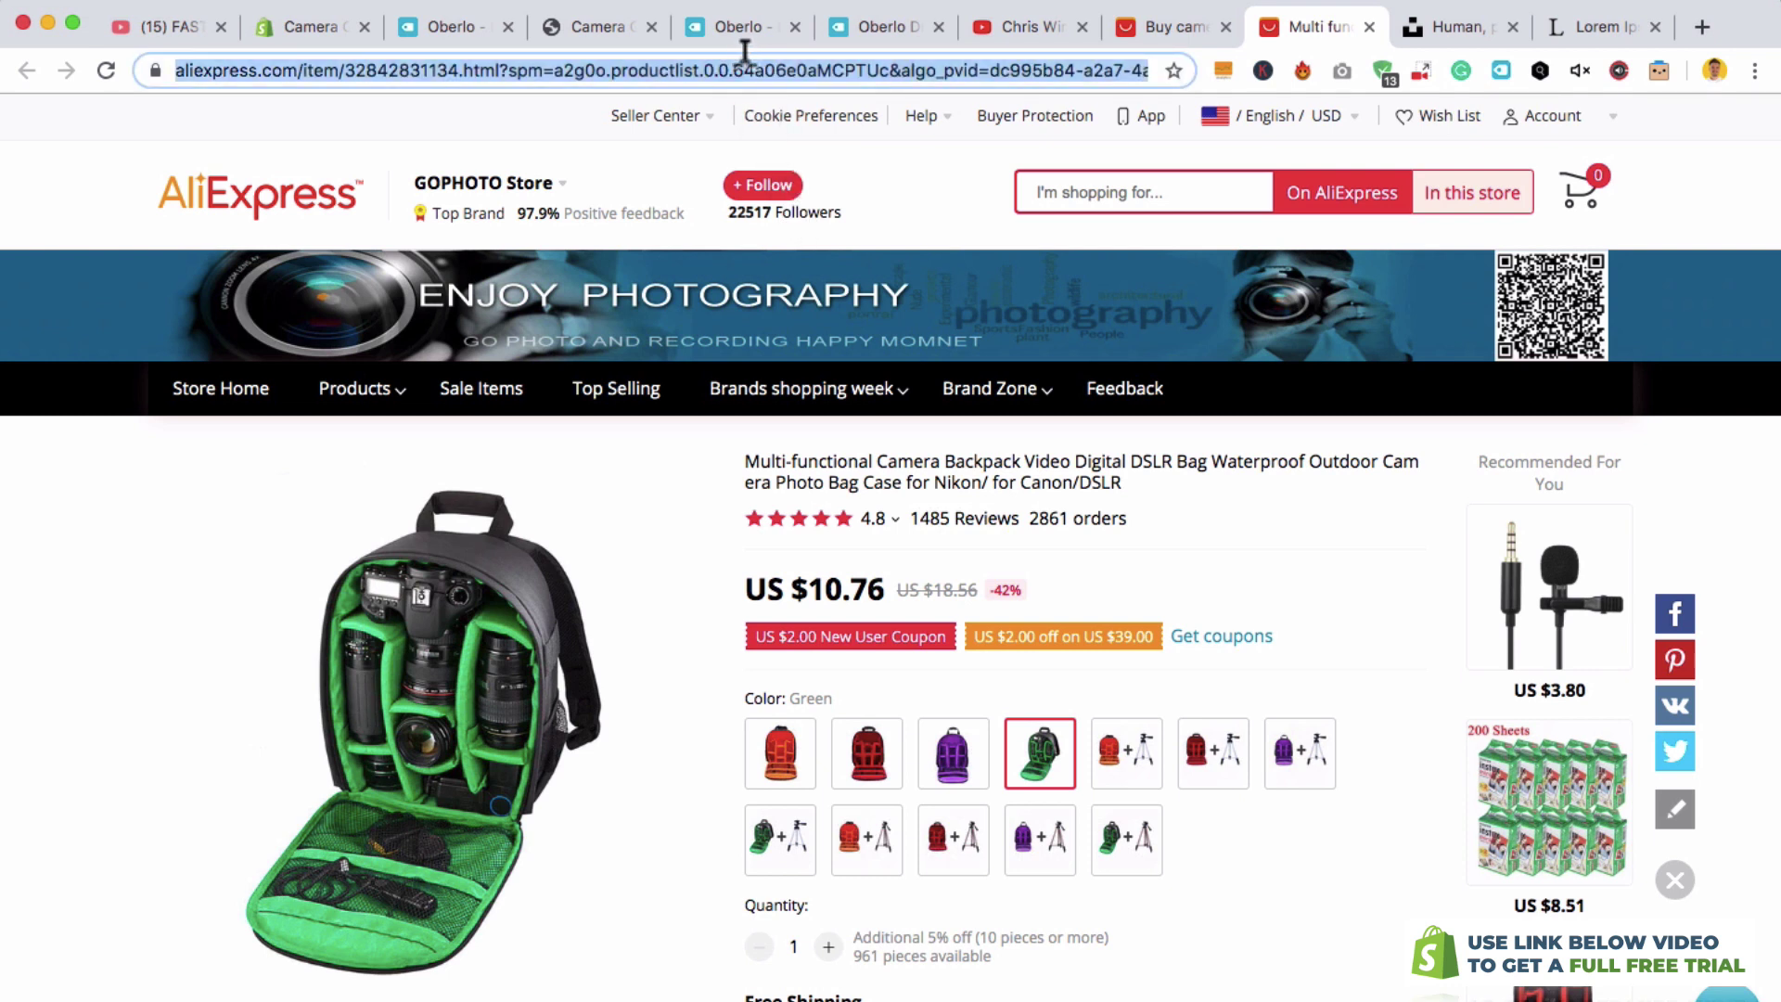
- Import the backpack into Oberlo from its pasted AliExpress URL and view it in the Import List
left_click(460, 23)
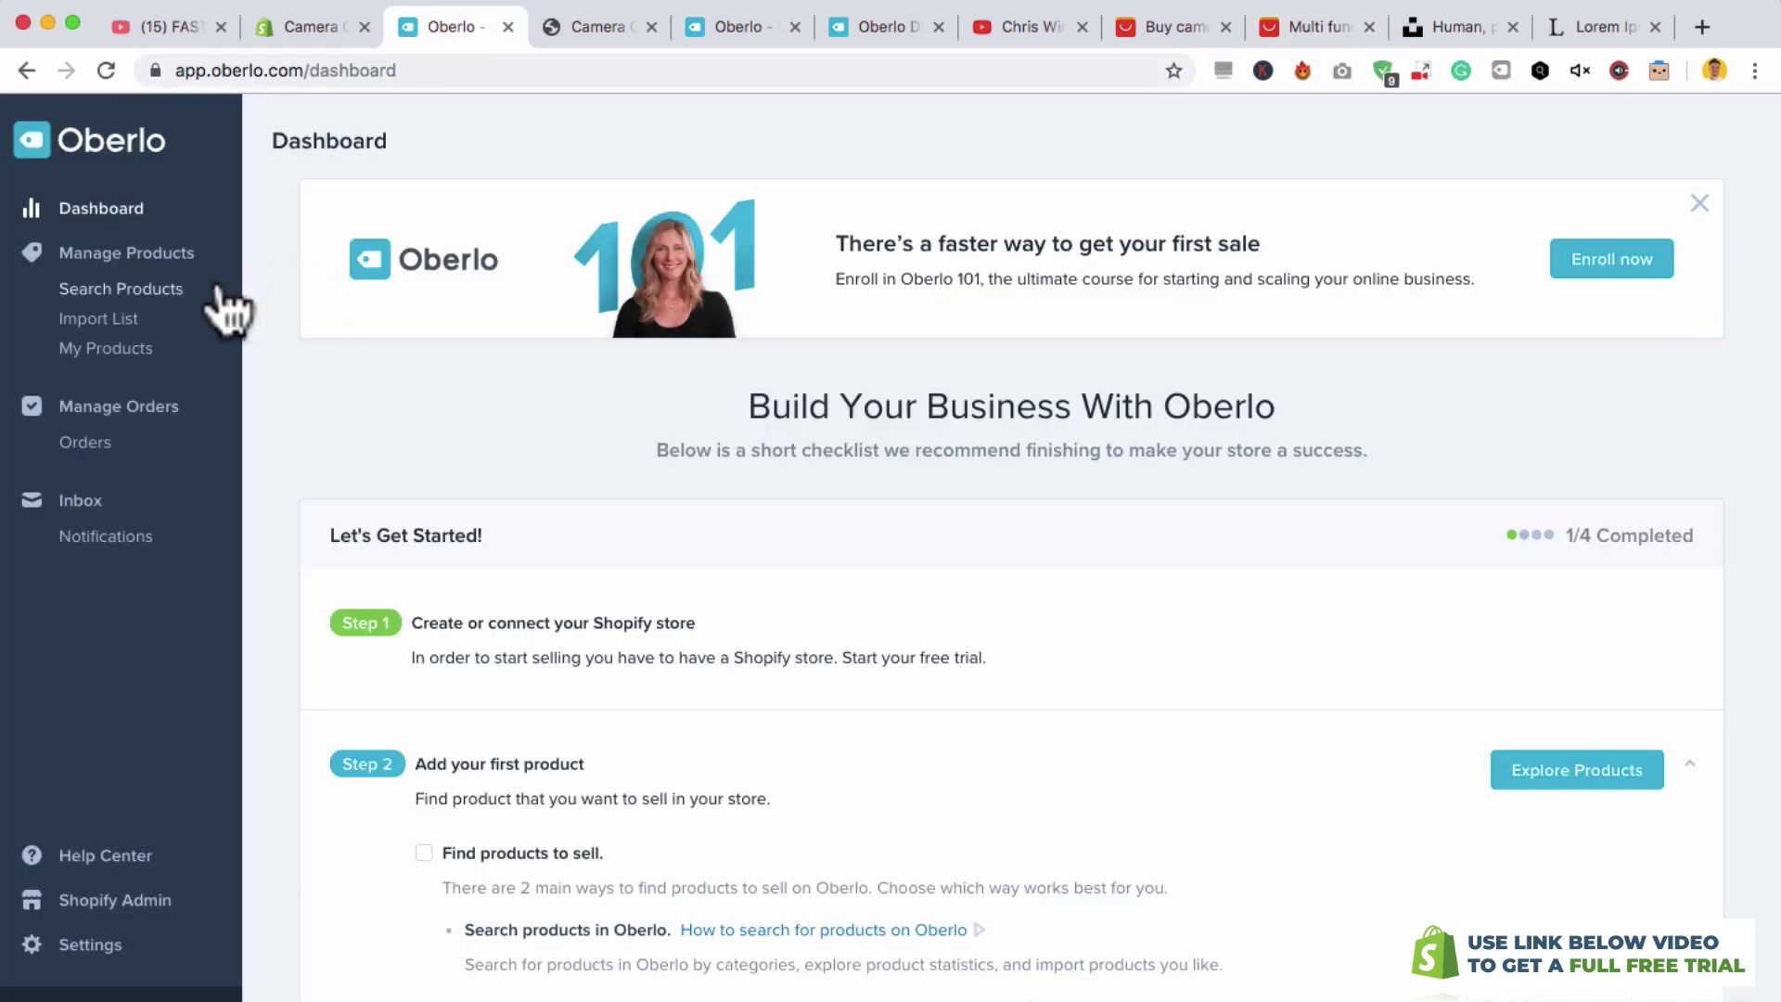
left_click(156, 289)
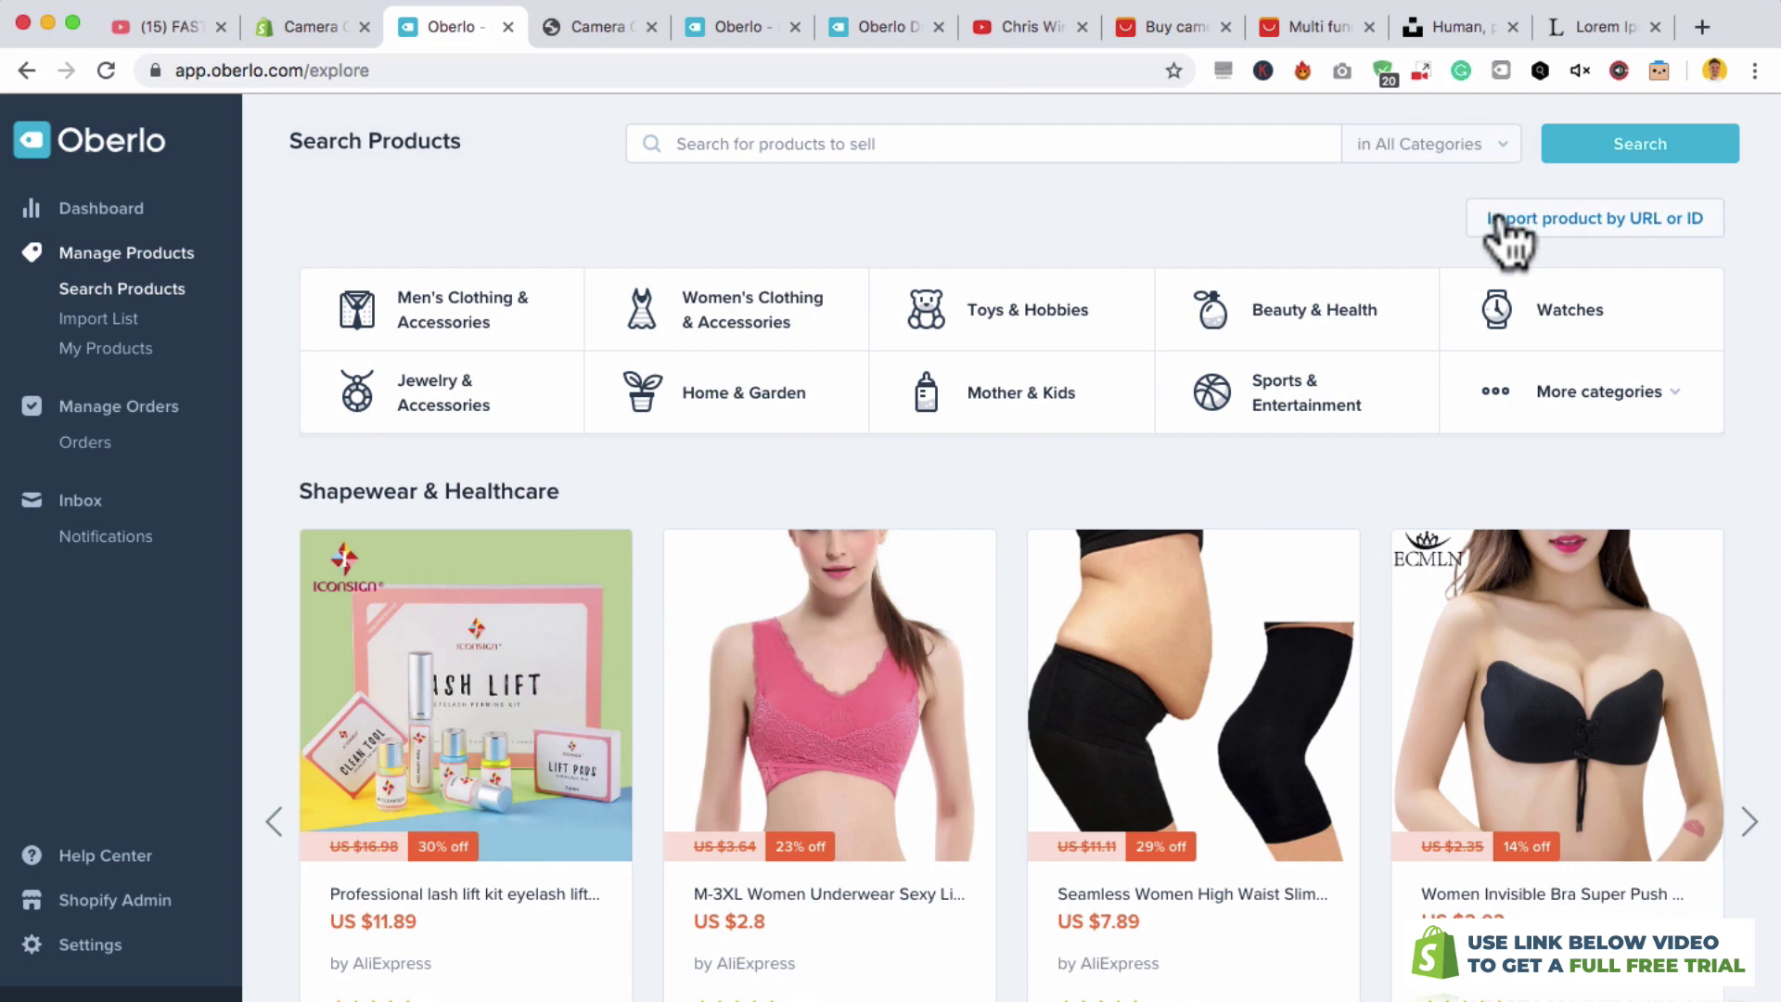
left_click(1497, 221)
left_click(917, 301)
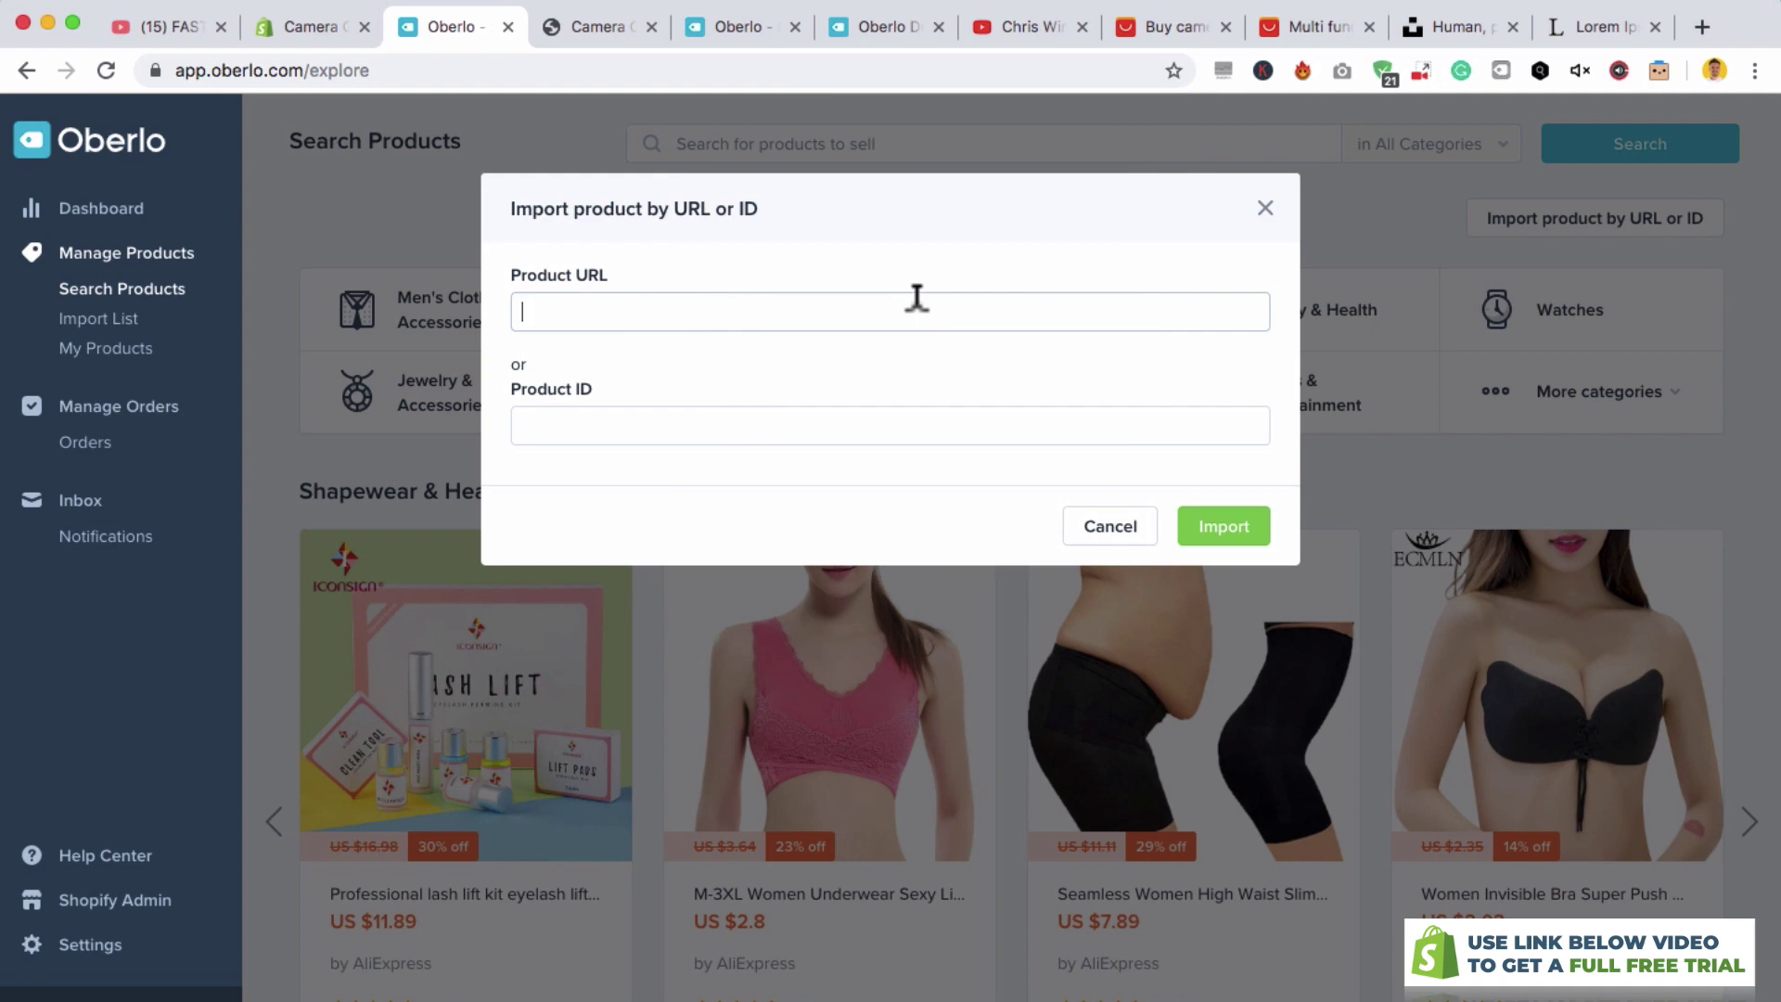
key("ctrl+v")
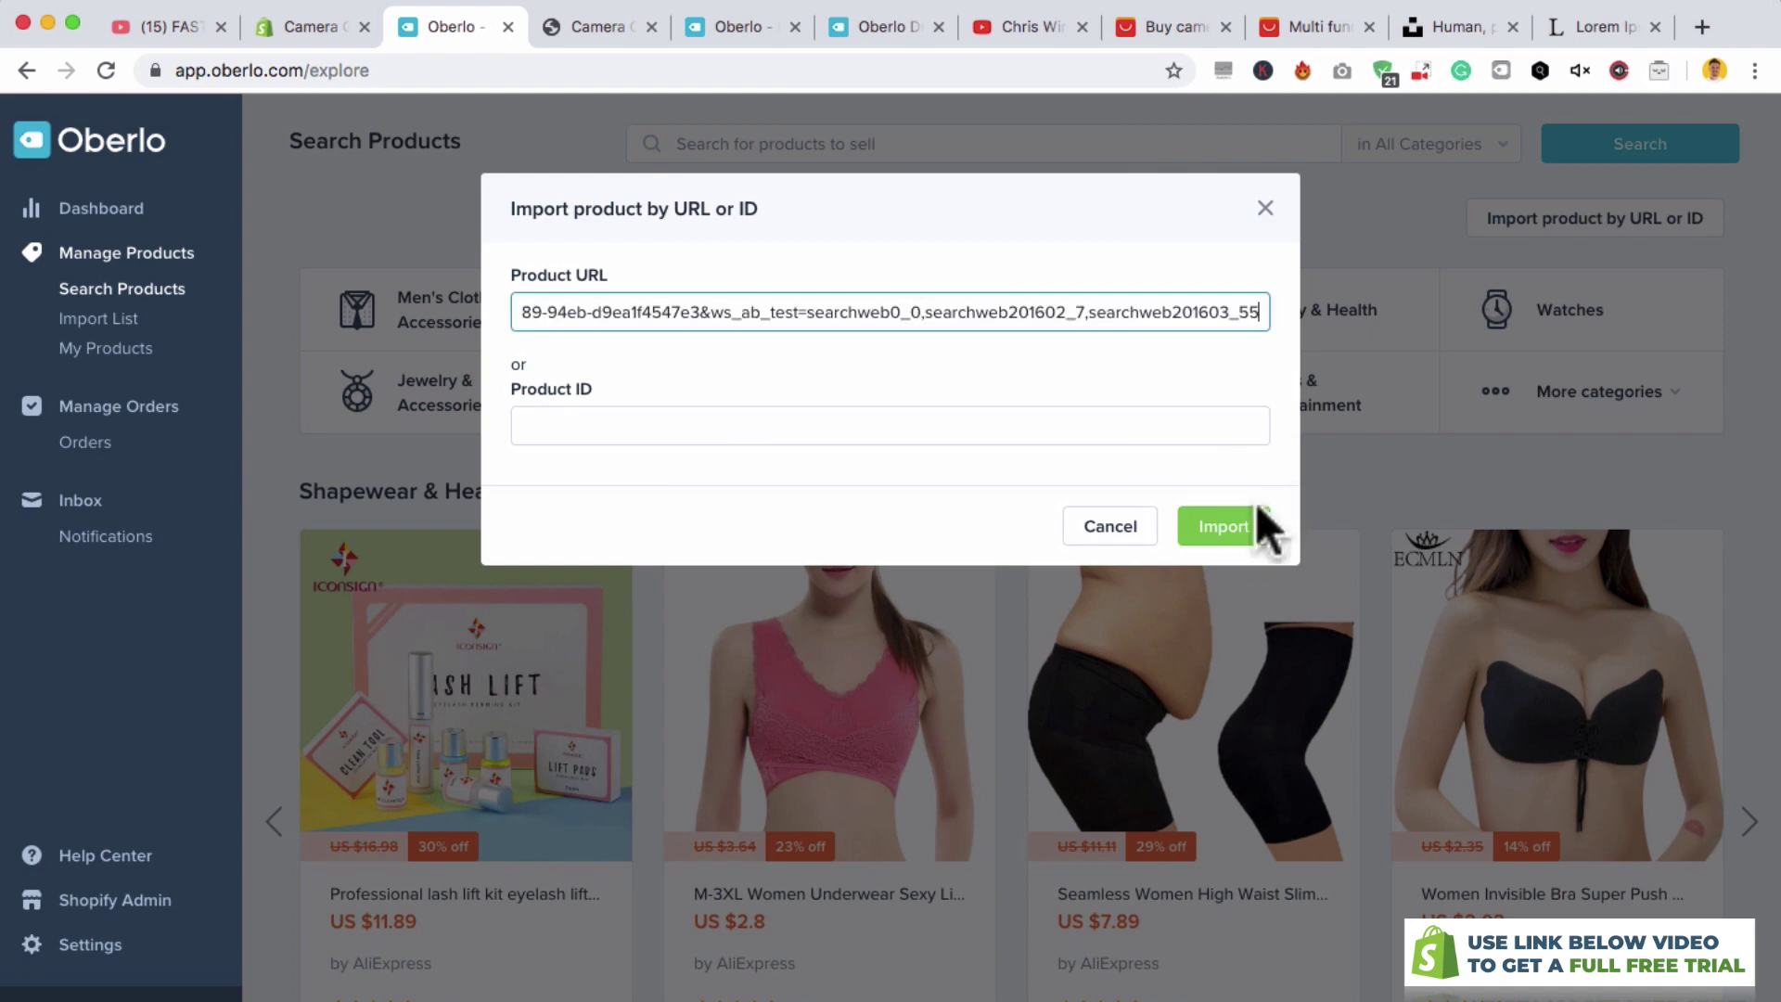
left_click(1238, 533)
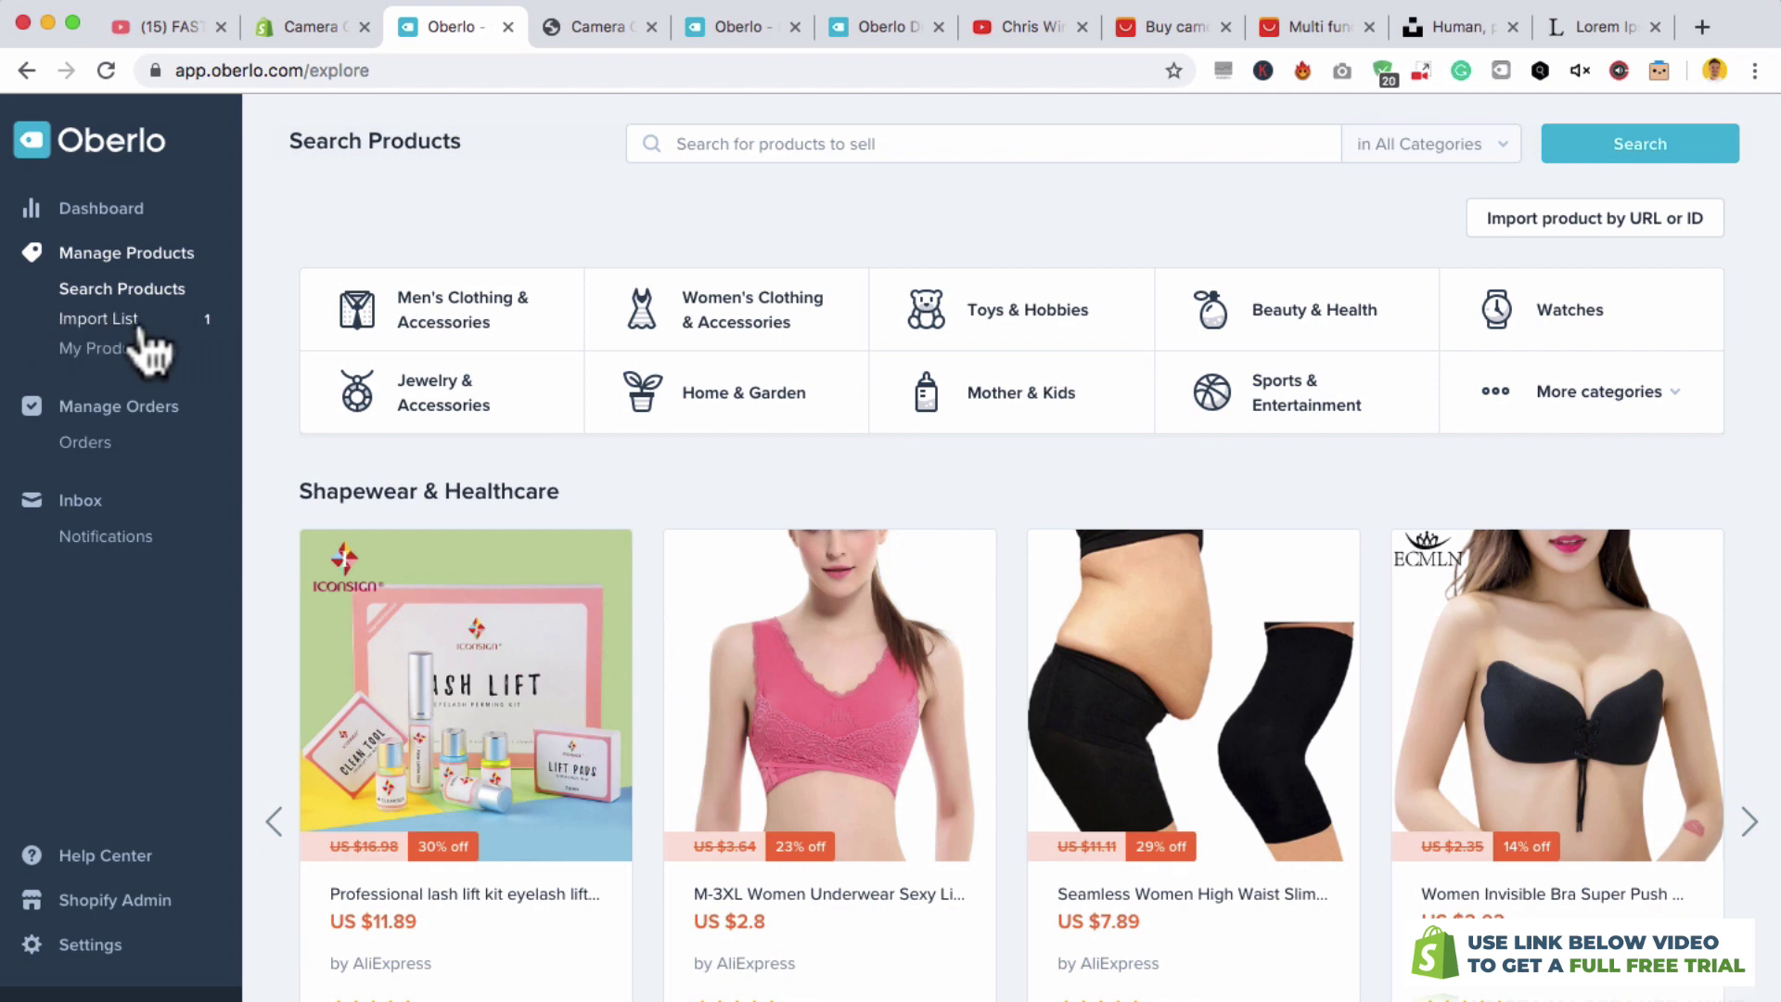
left_click(136, 327)
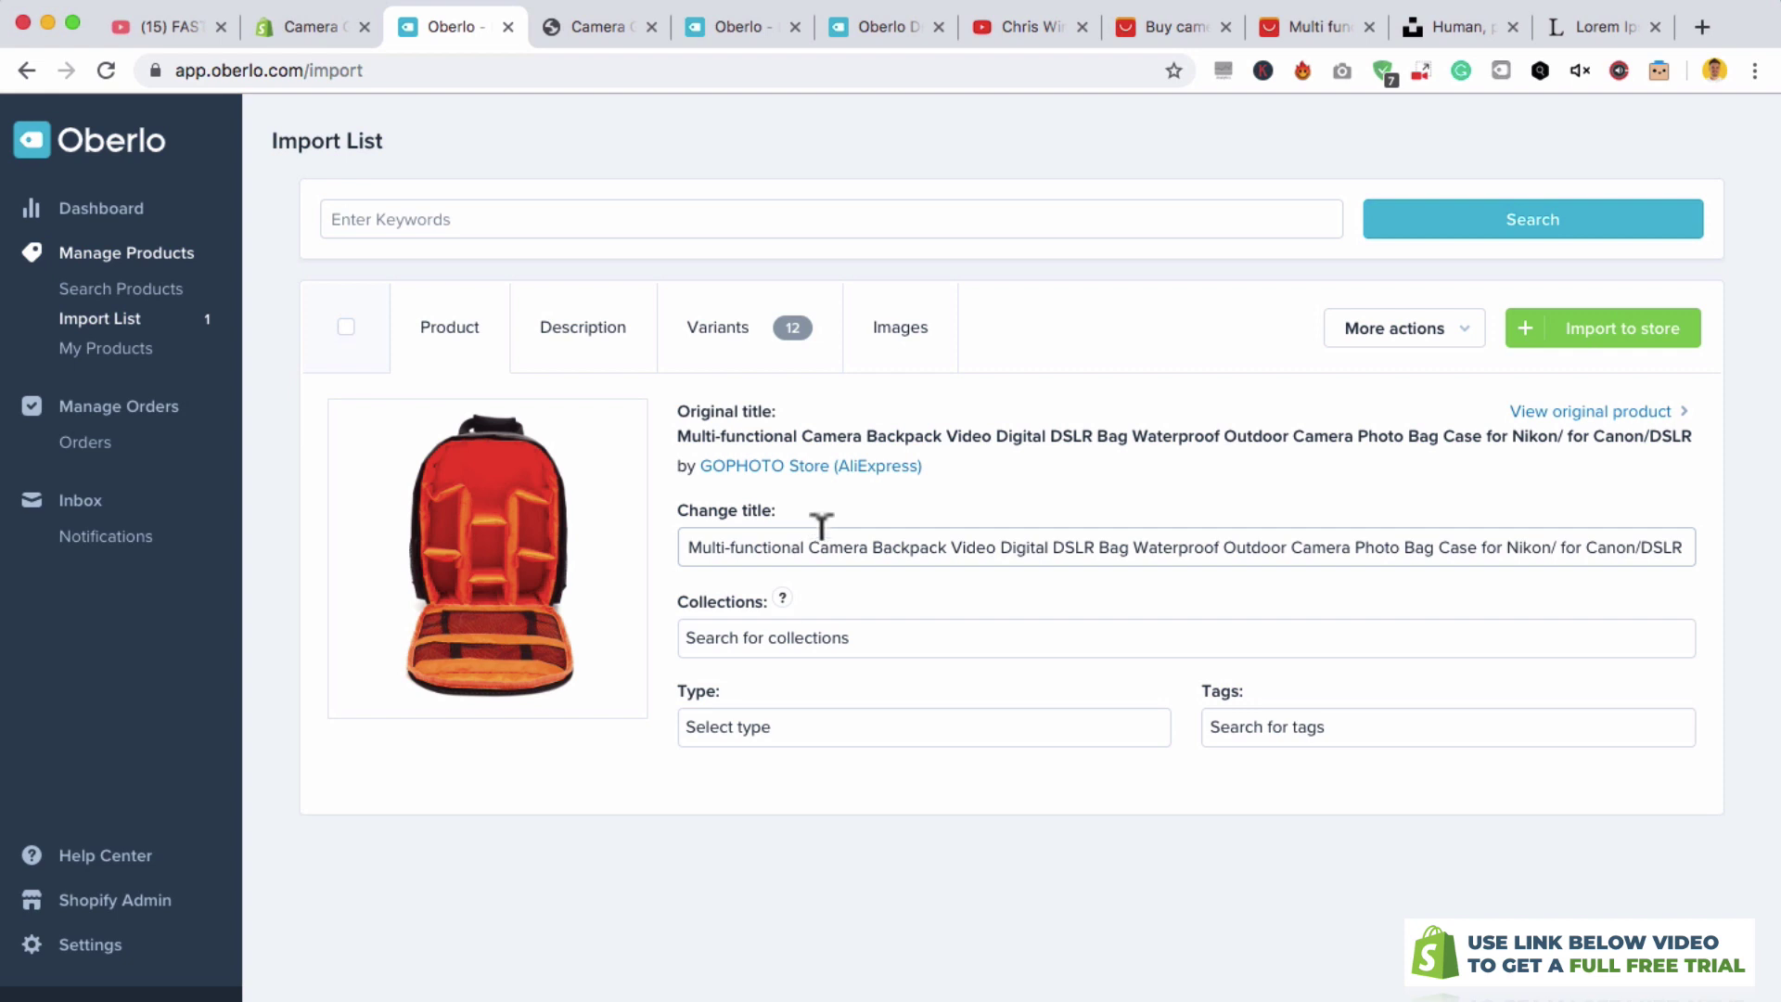
- Retitle the product 'Pro Camera Backpack' and add it to the Home page collection
triple_click(817, 542)
type("Pro Camera Backpack")
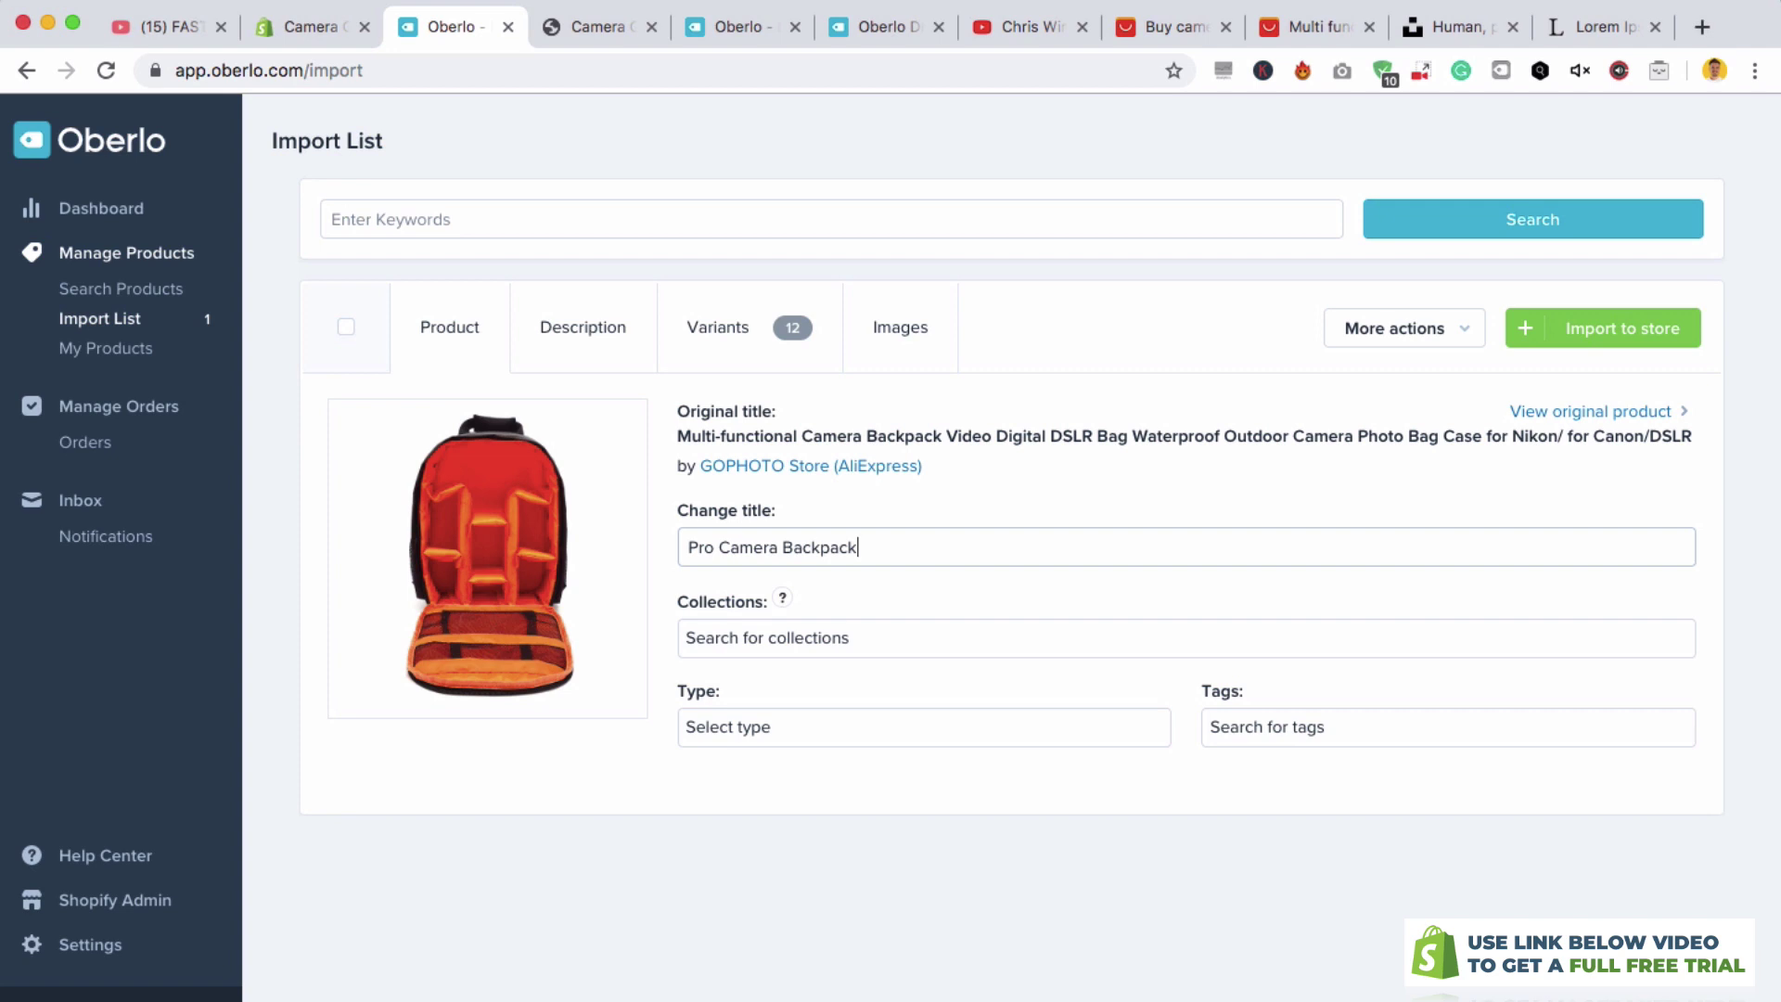
left_click(803, 624)
left_click(737, 695)
left_click(869, 799)
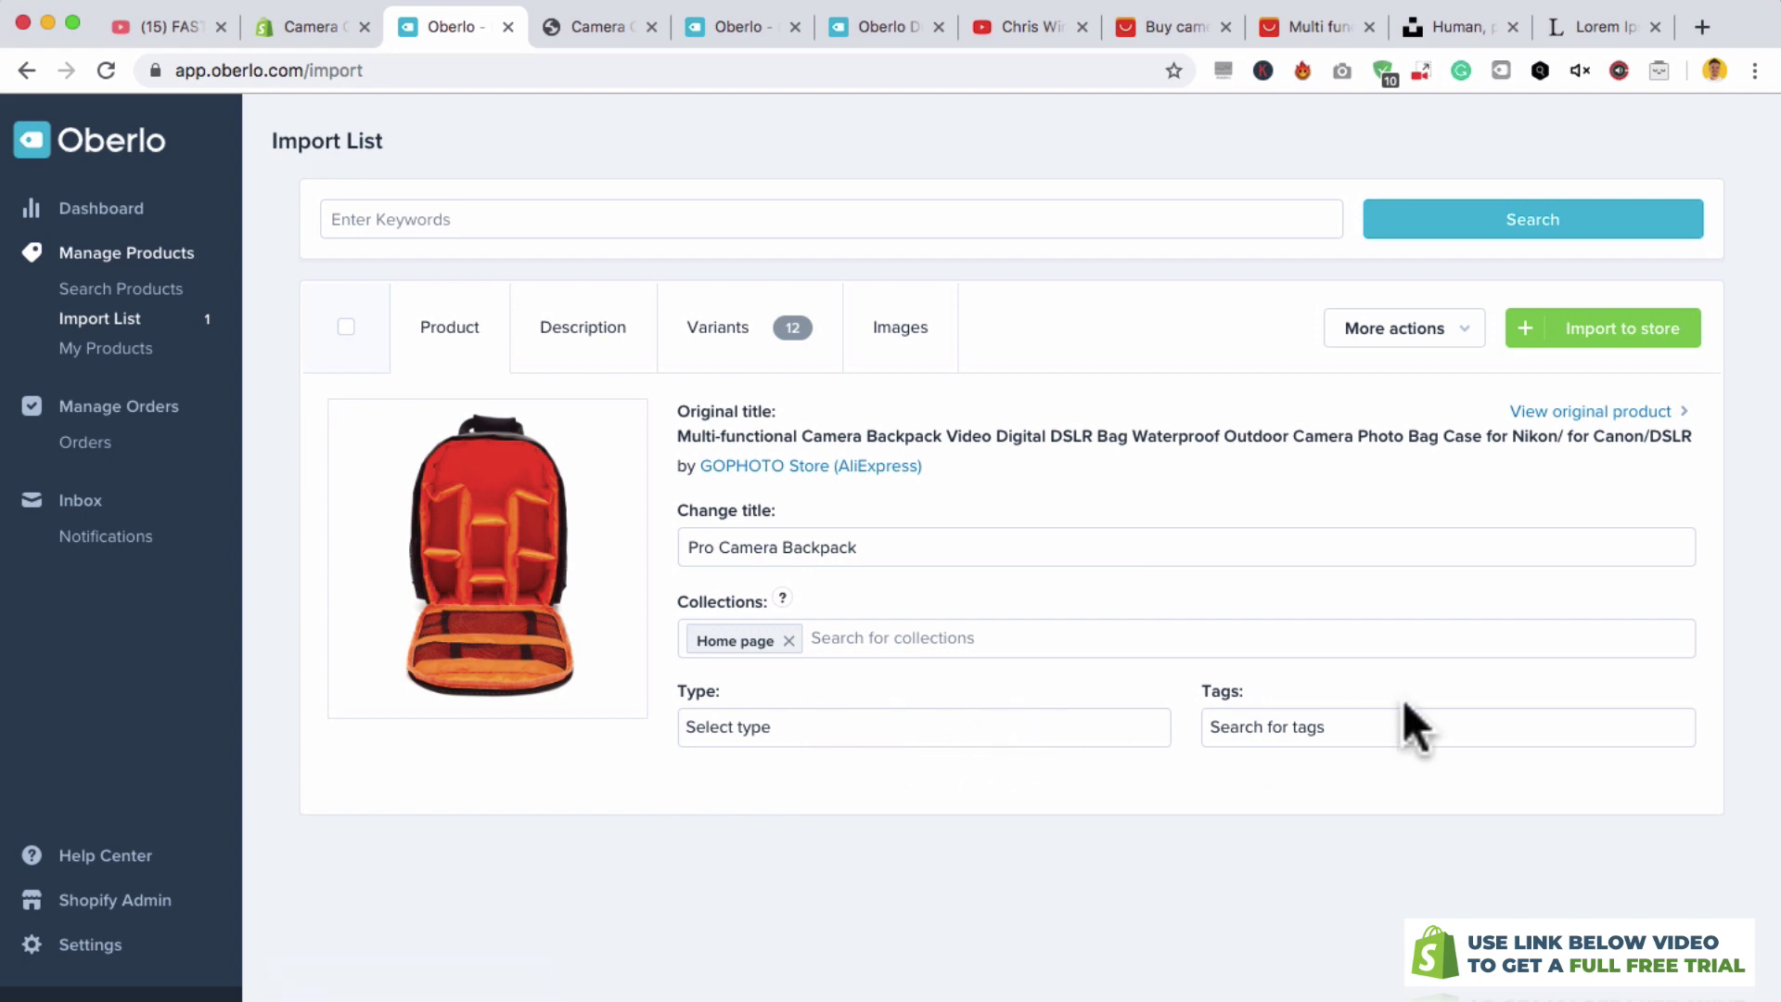
- Tag the product Backpack, Bag and Photography Gear
left_click(1281, 720)
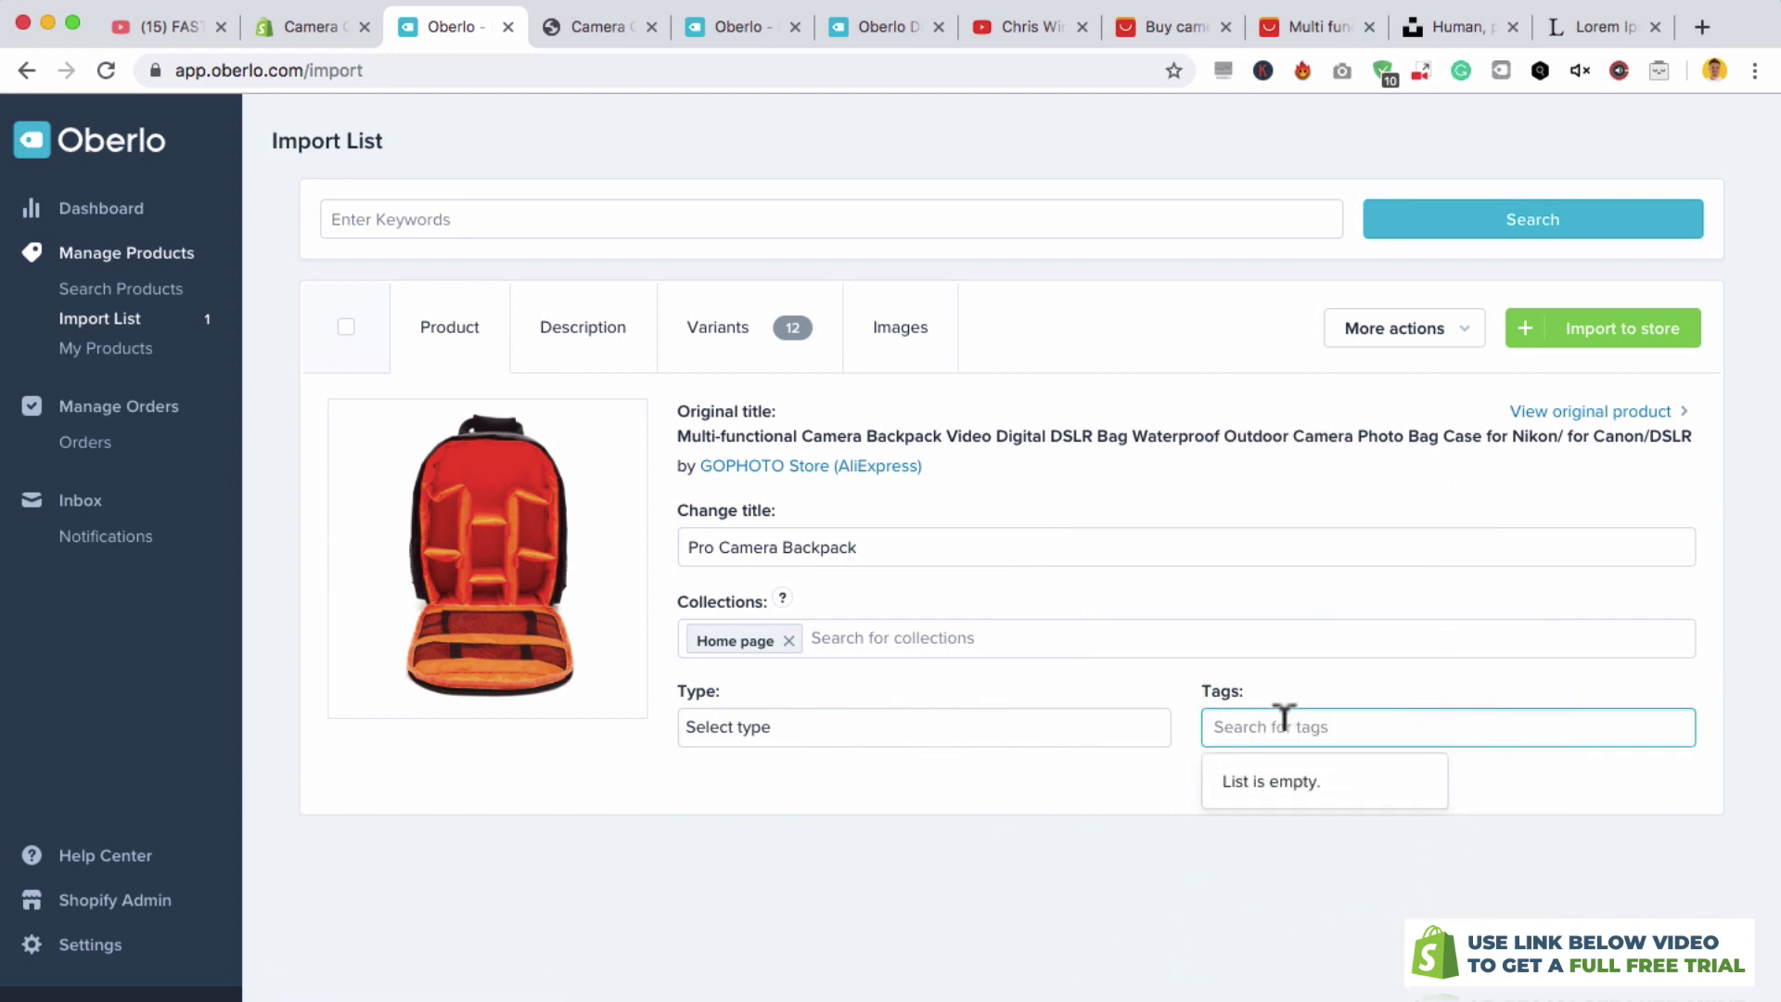
type("B")
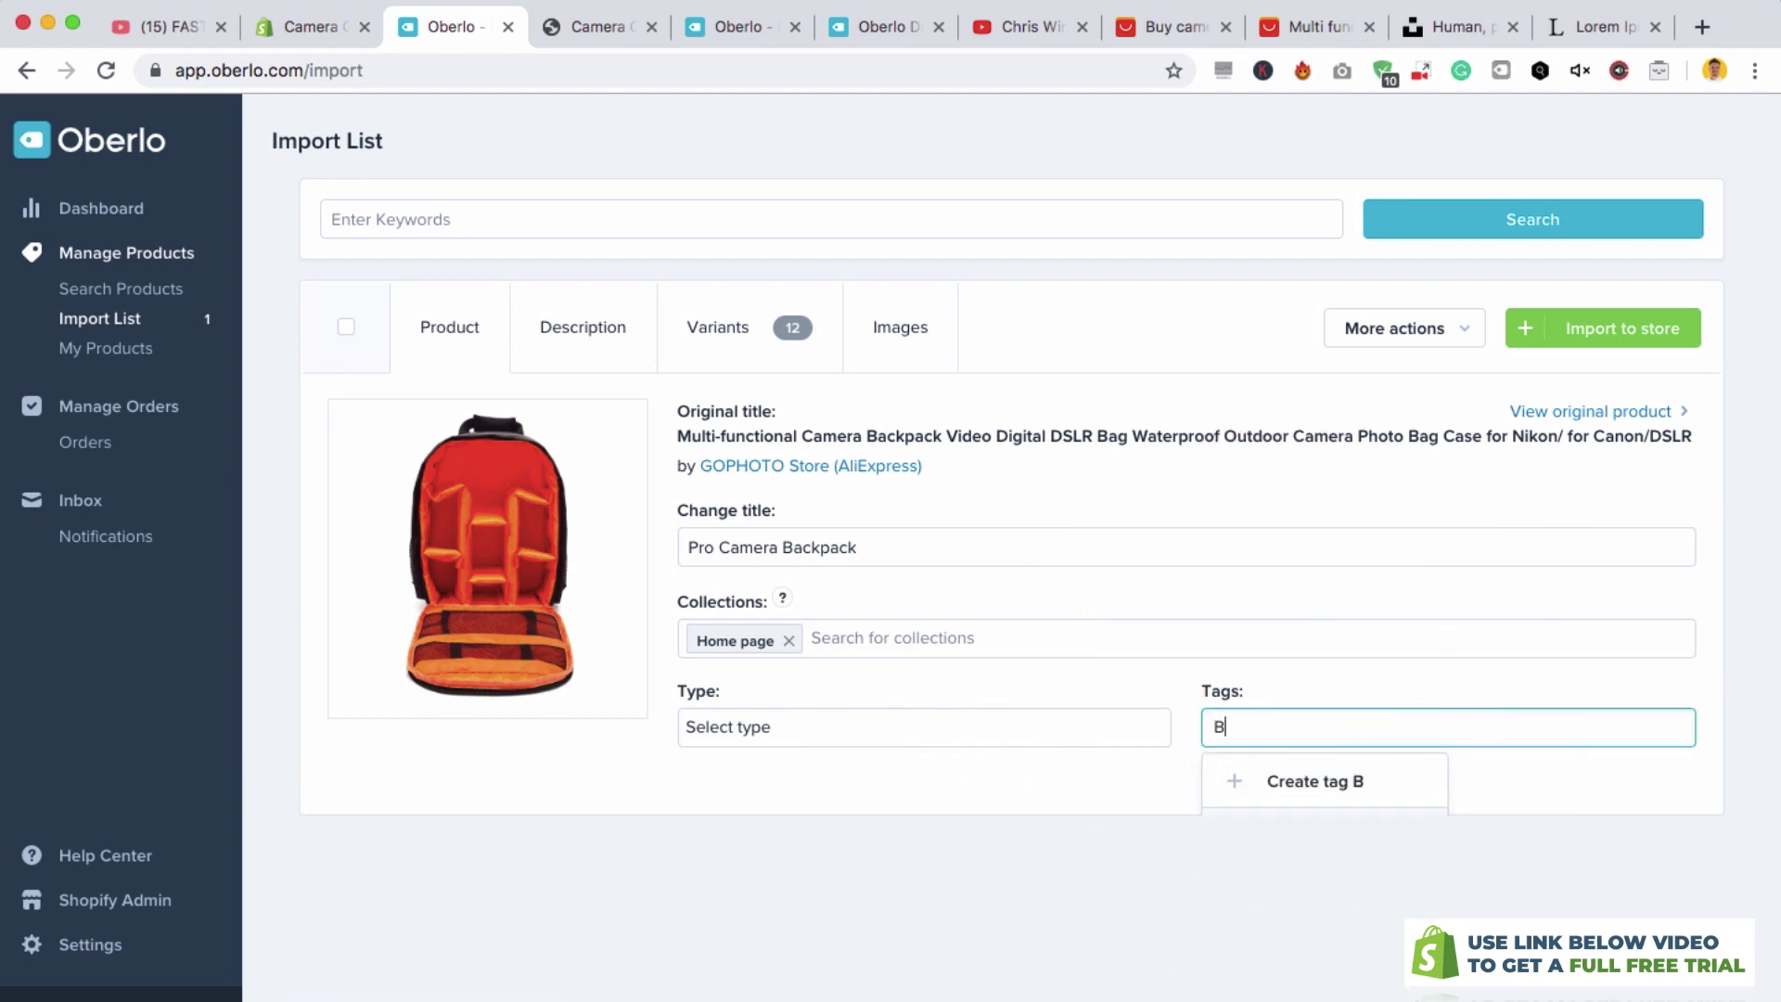
type("ackpack")
key("Return")
type("Bag")
key("Return")
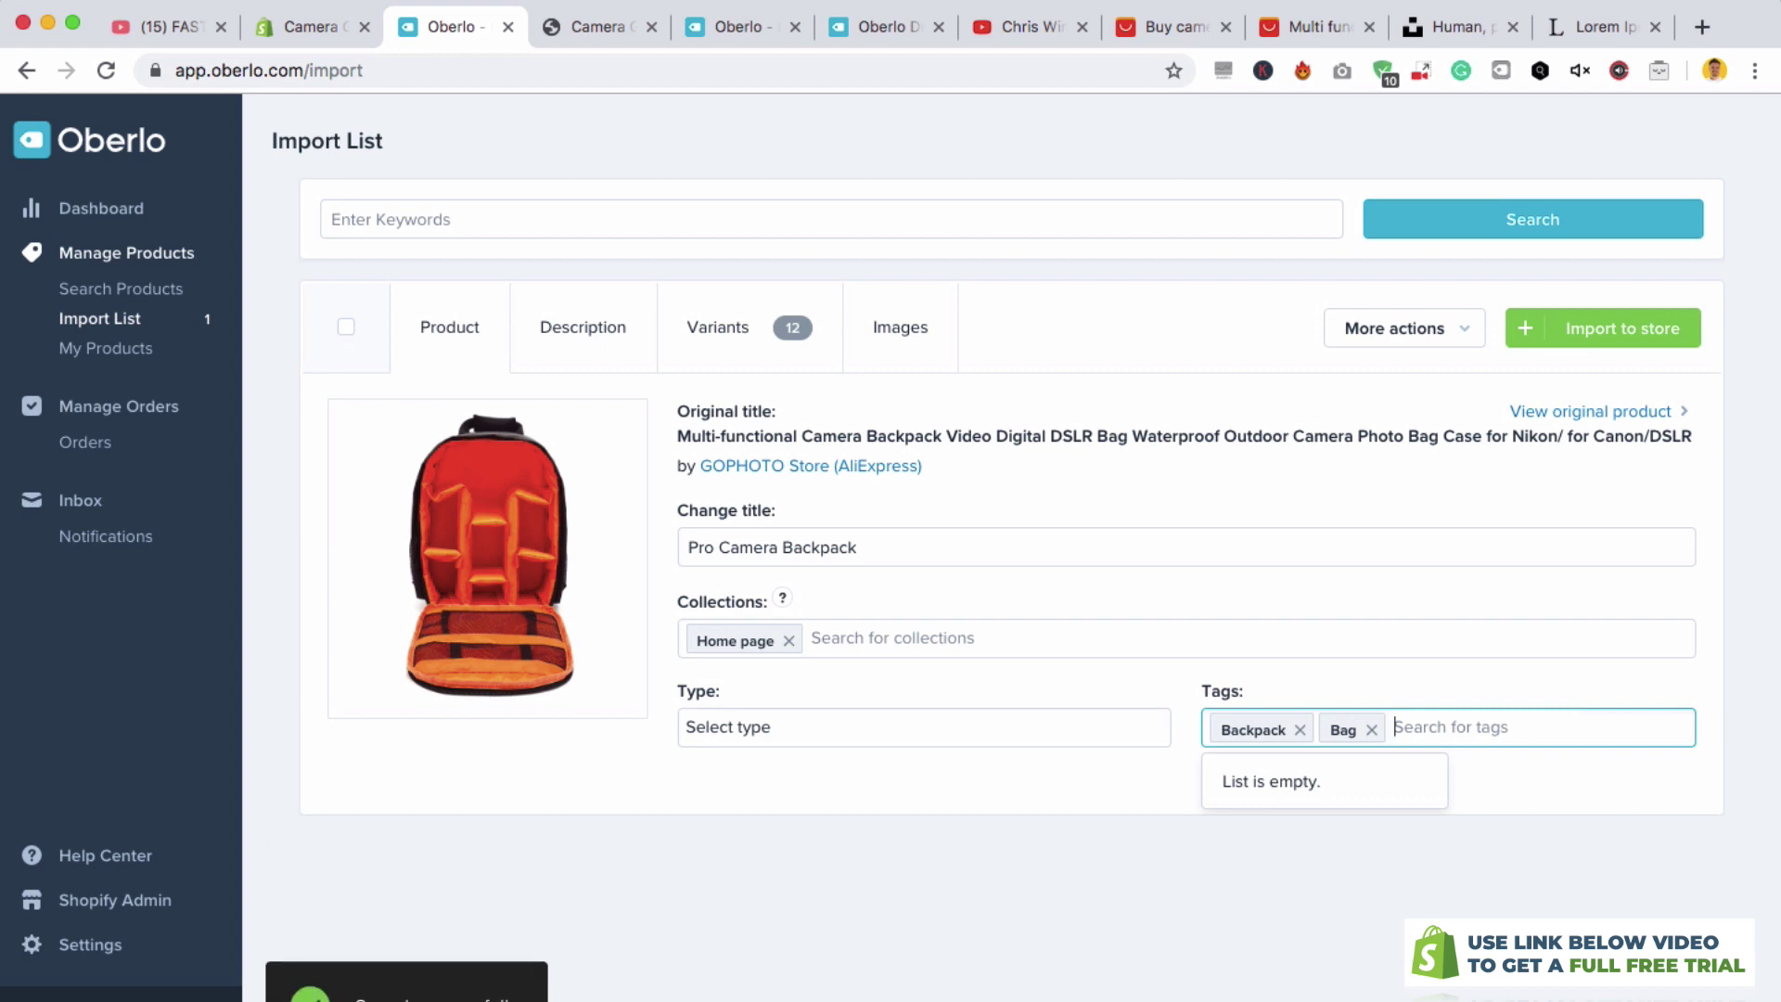
type("Phot")
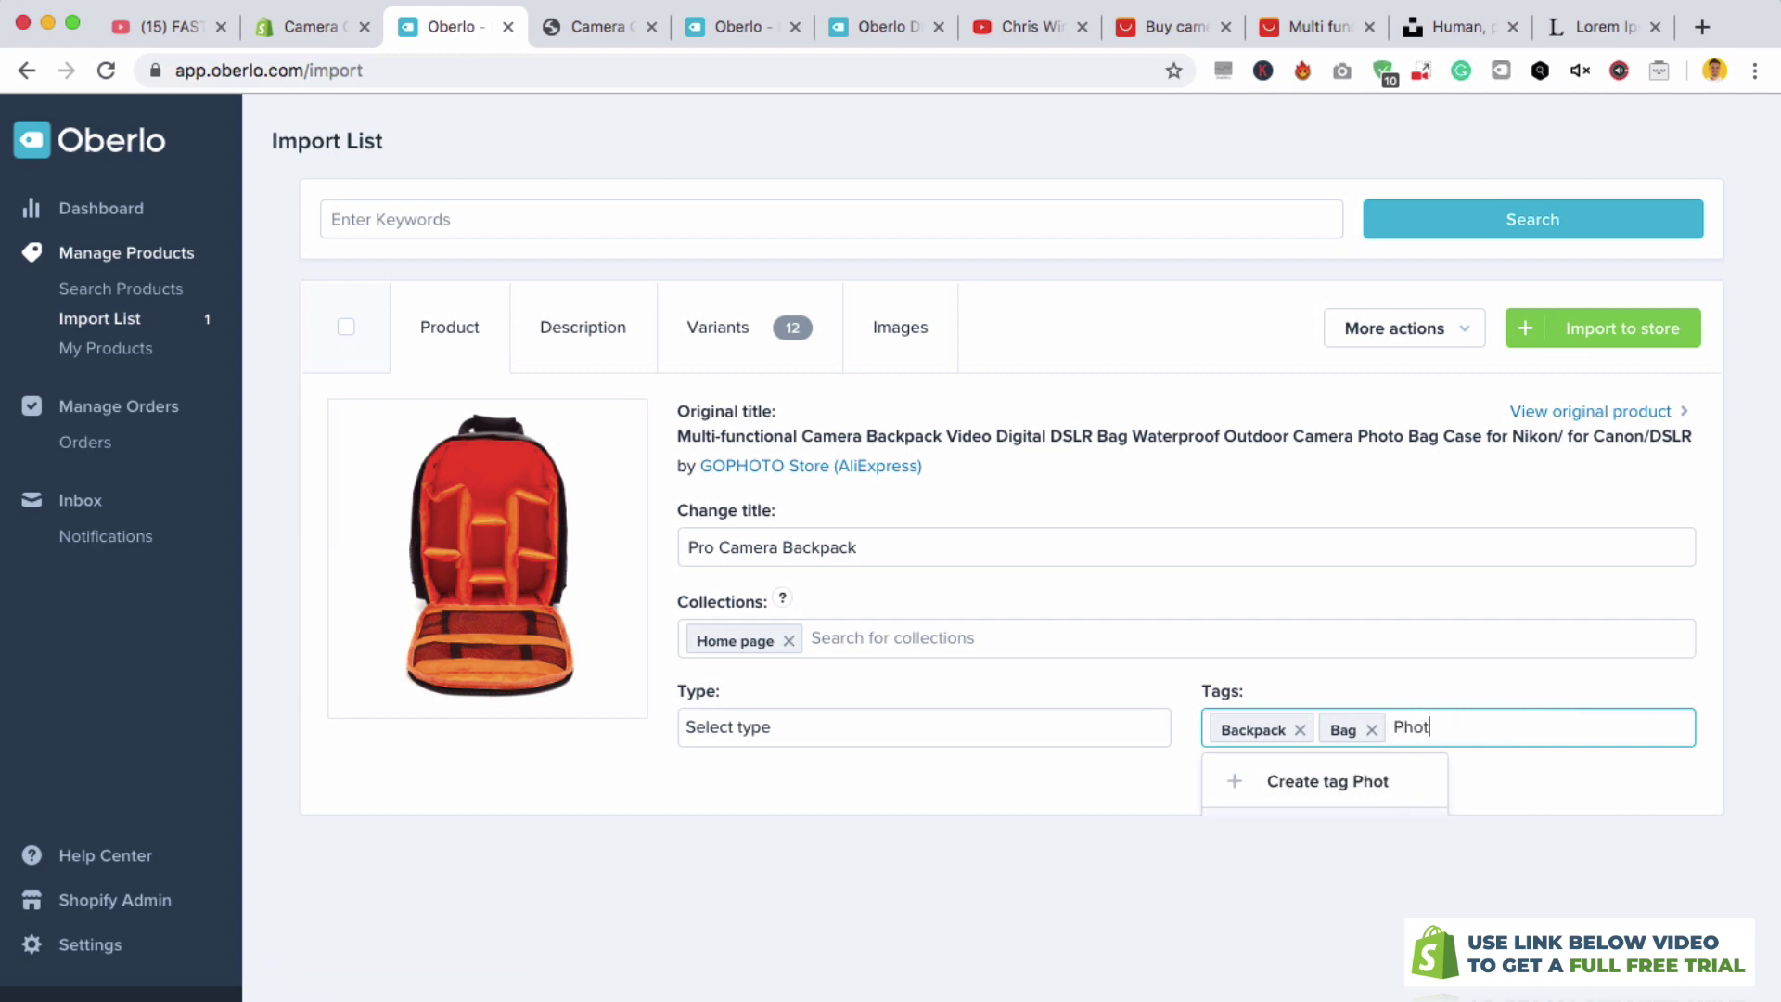
type("graphaphy Gr")
key("BackSpace")
type("ear")
key("Return")
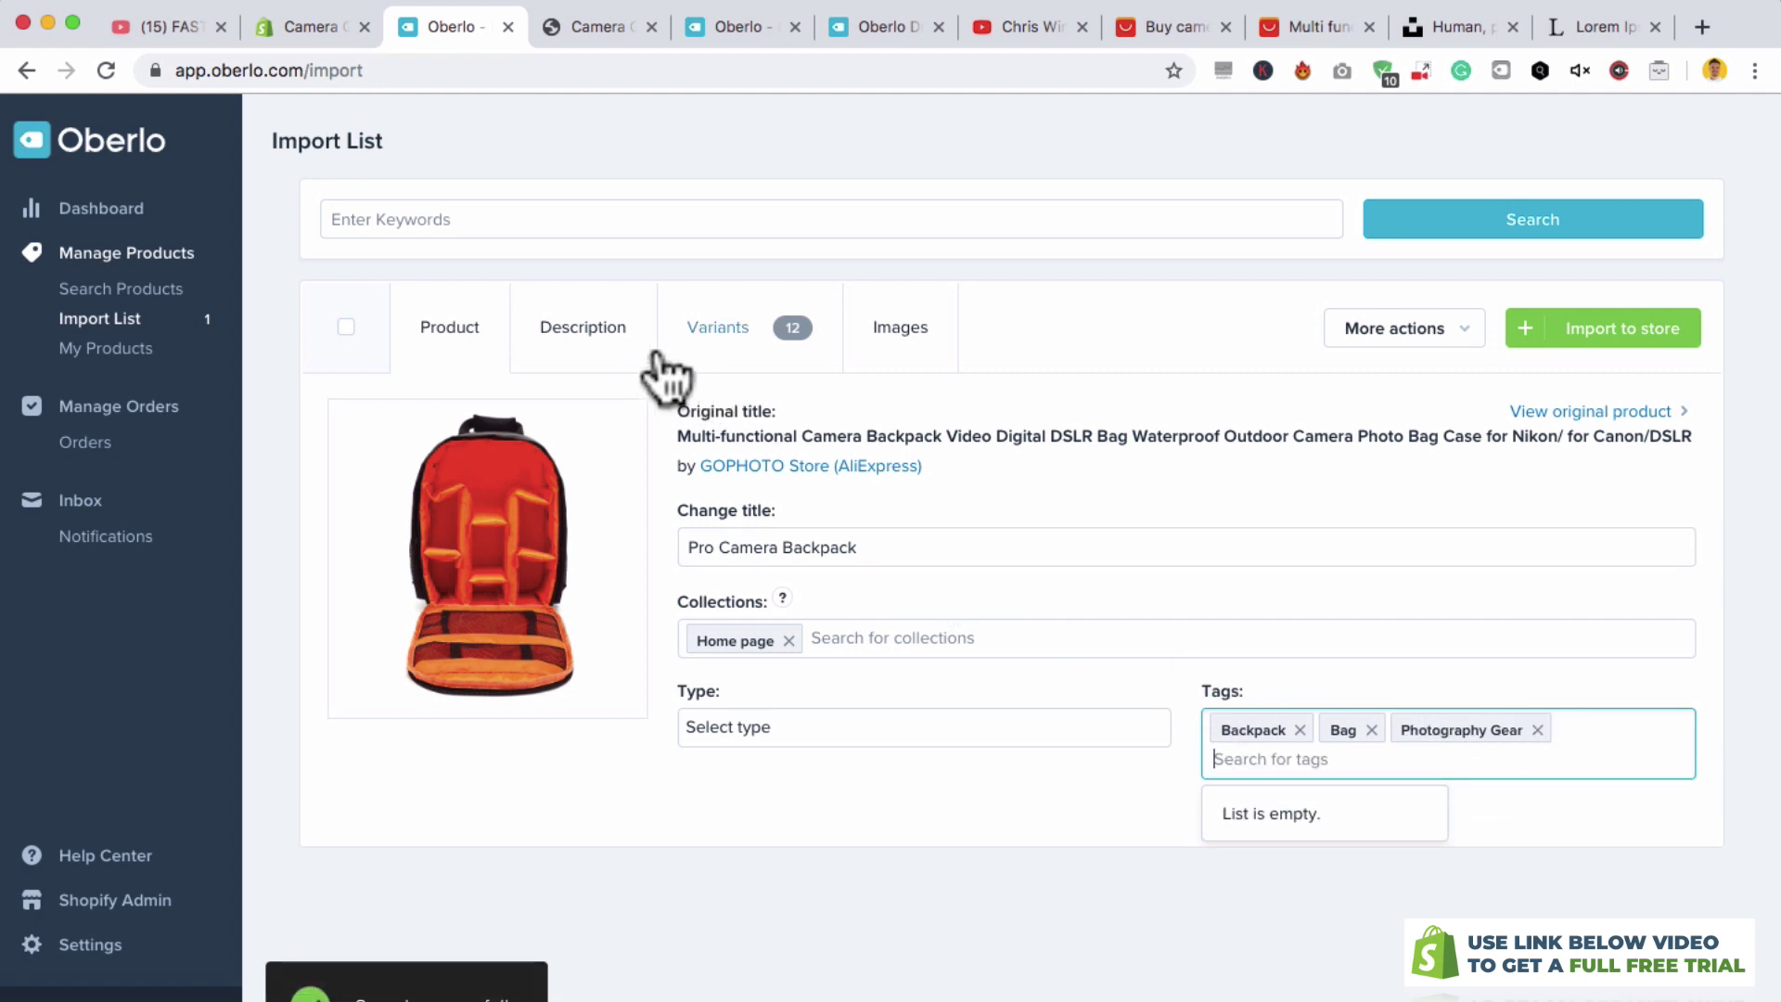
left_click(601, 340)
left_click(675, 609)
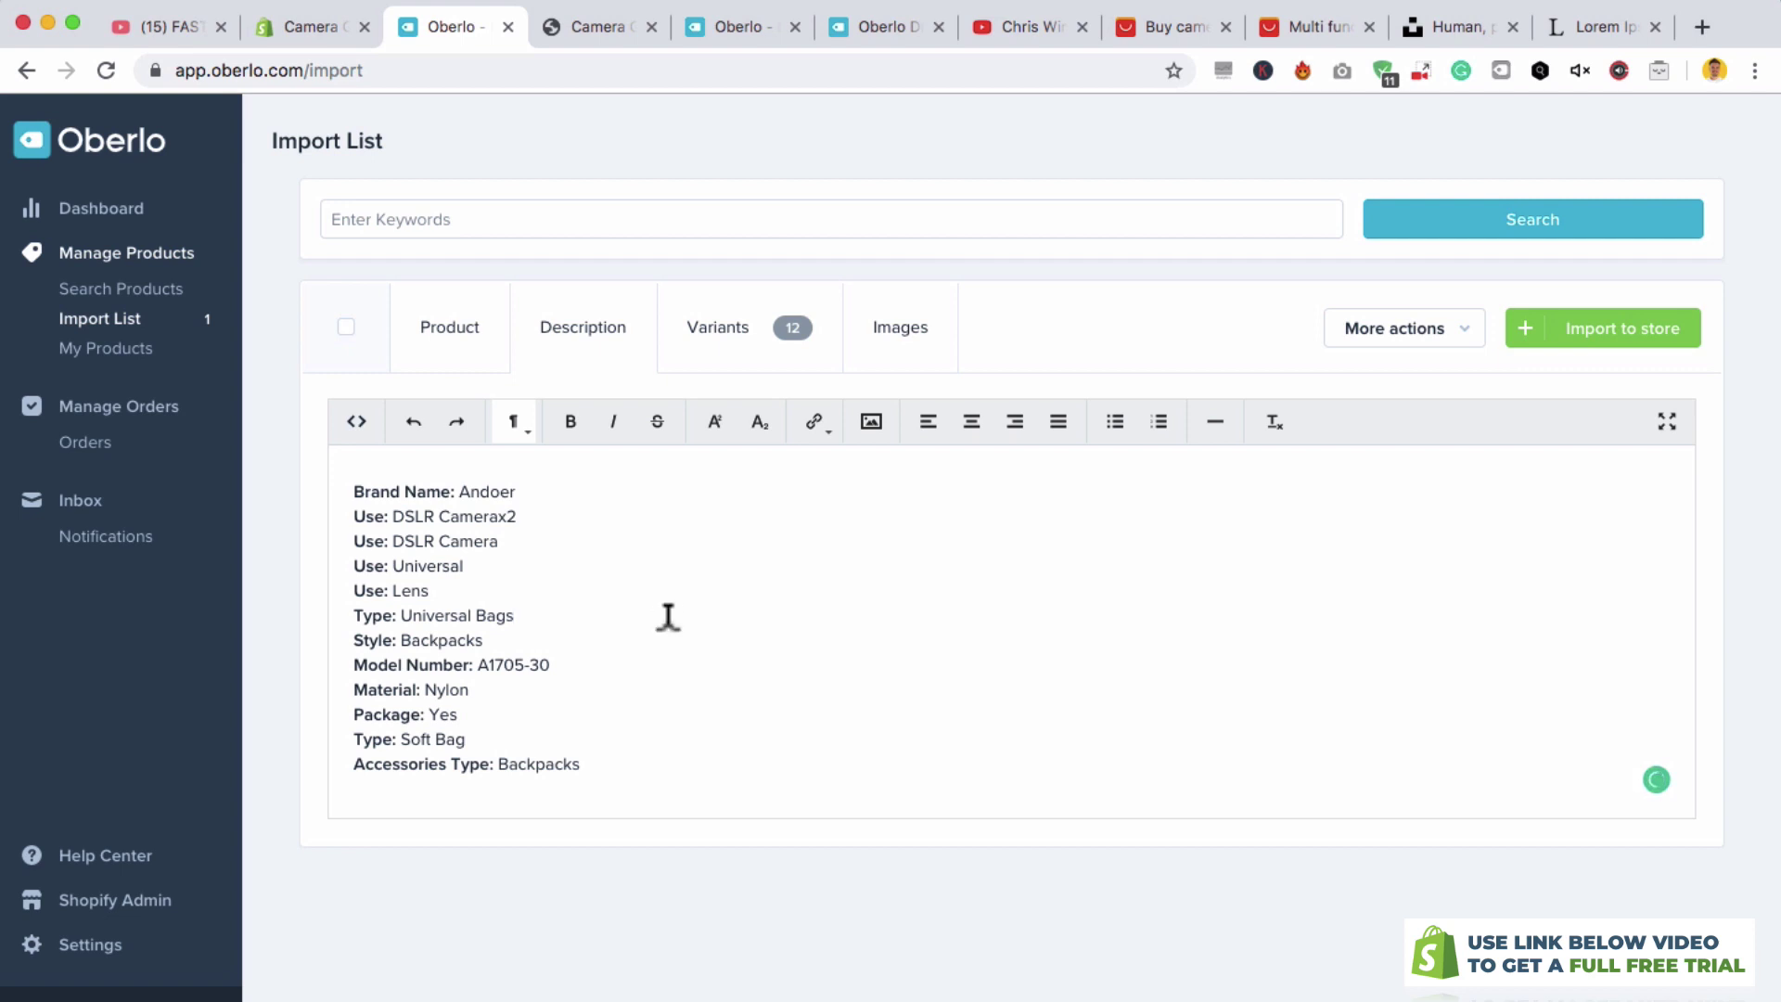
- Add the intro line 'This is a brilliant backpack for all photographers…' above the specs
left_click(354, 482)
key("Return")
key("Up")
type("This is a brilliant backpack for all photographers. It has multiple compartments for your DSLR's and your lenses.")
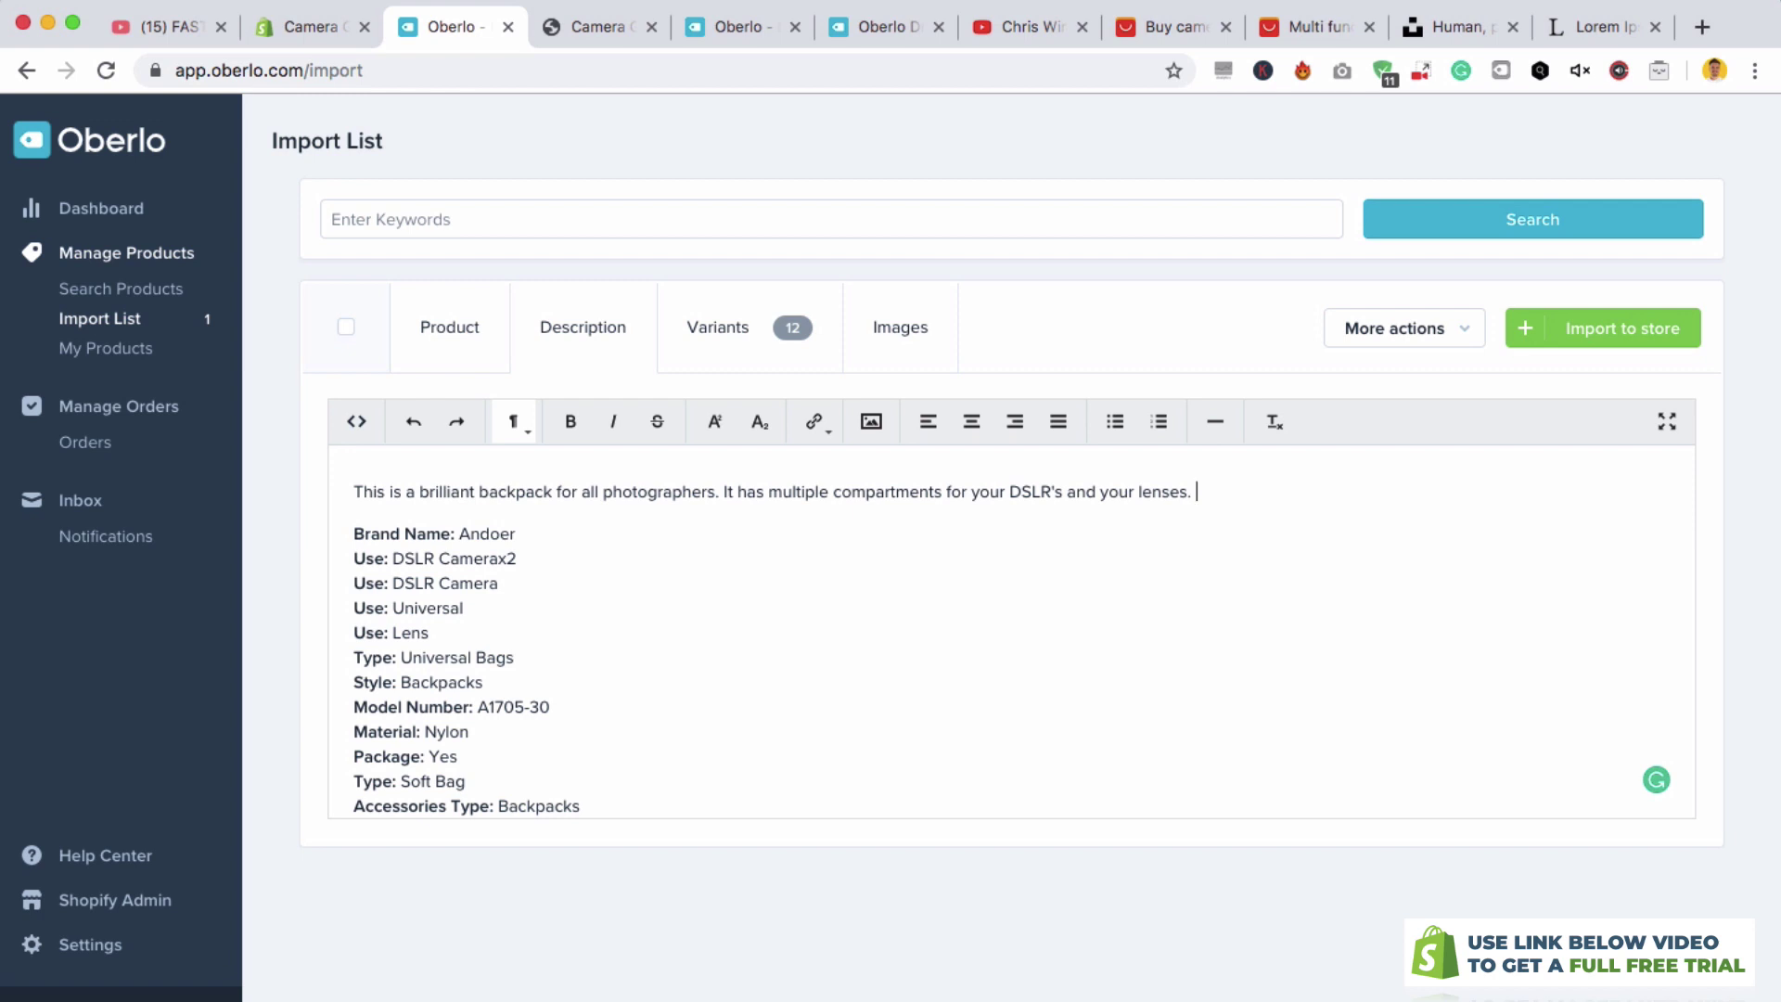
- Review the lower spec lines and bring up the Variants tab with its prices
scroll(556, 696, "down", 1)
left_click(580, 753)
left_click_drag(580, 753, 199, 394)
left_click(659, 497)
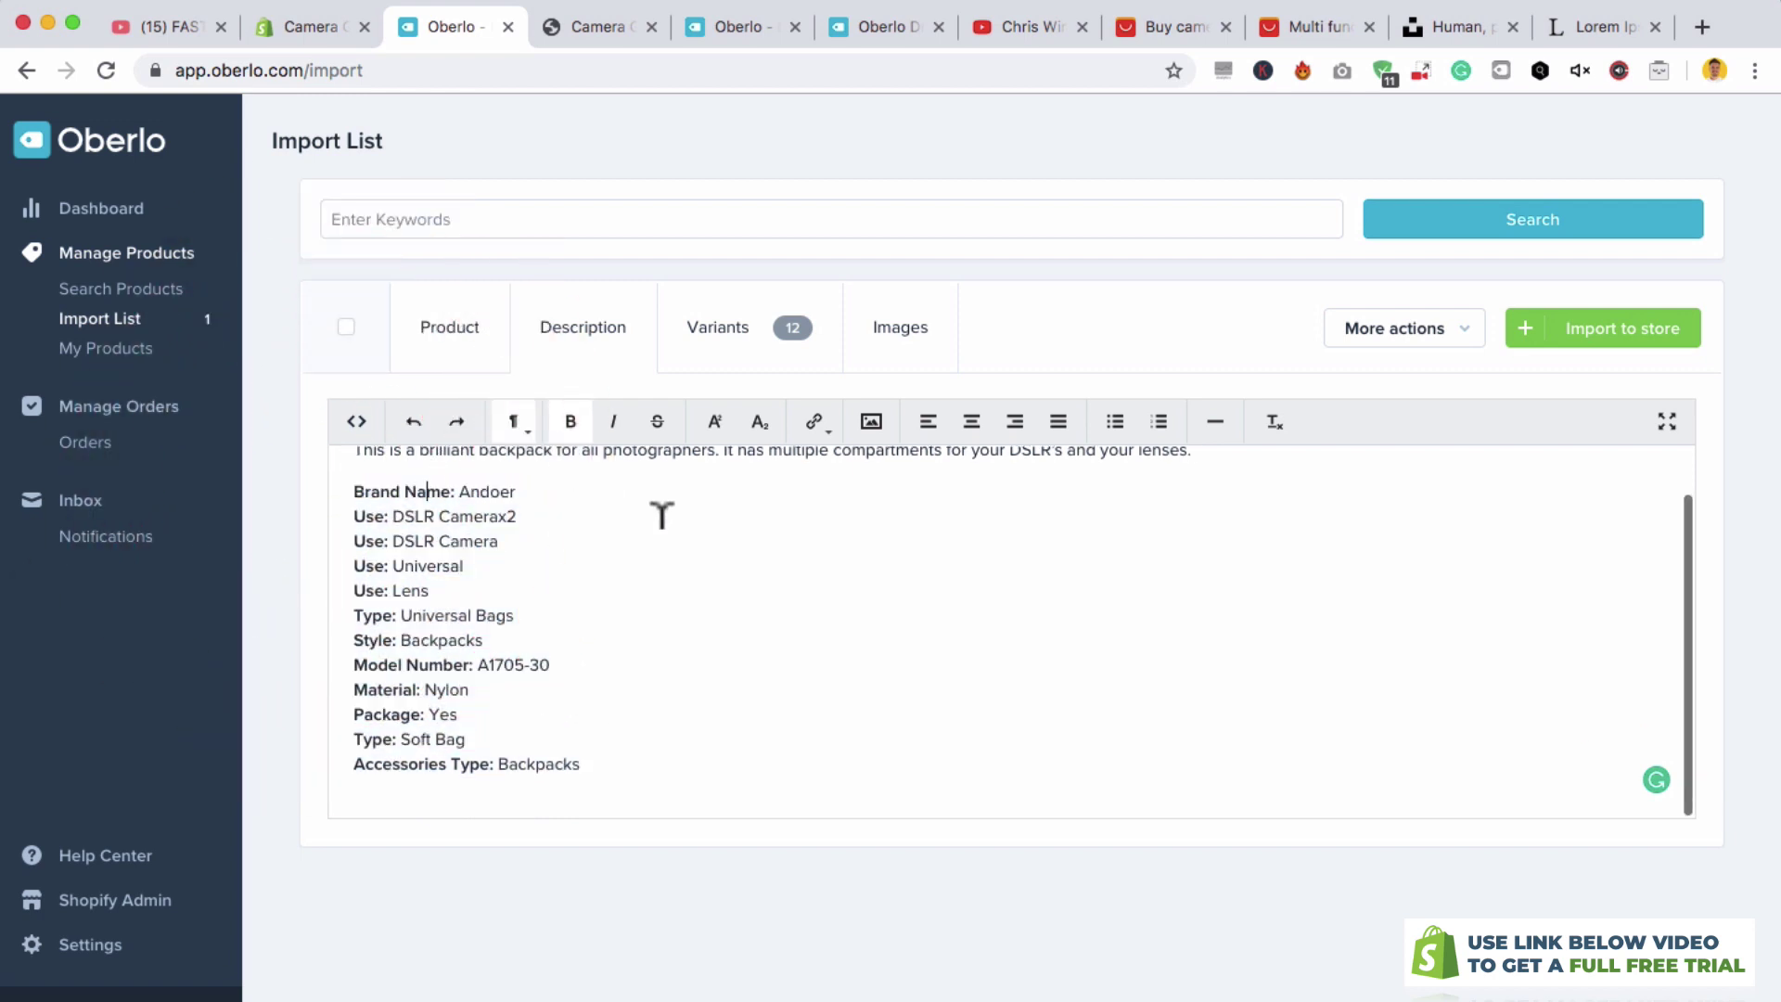
scroll(779, 459, "up", 1)
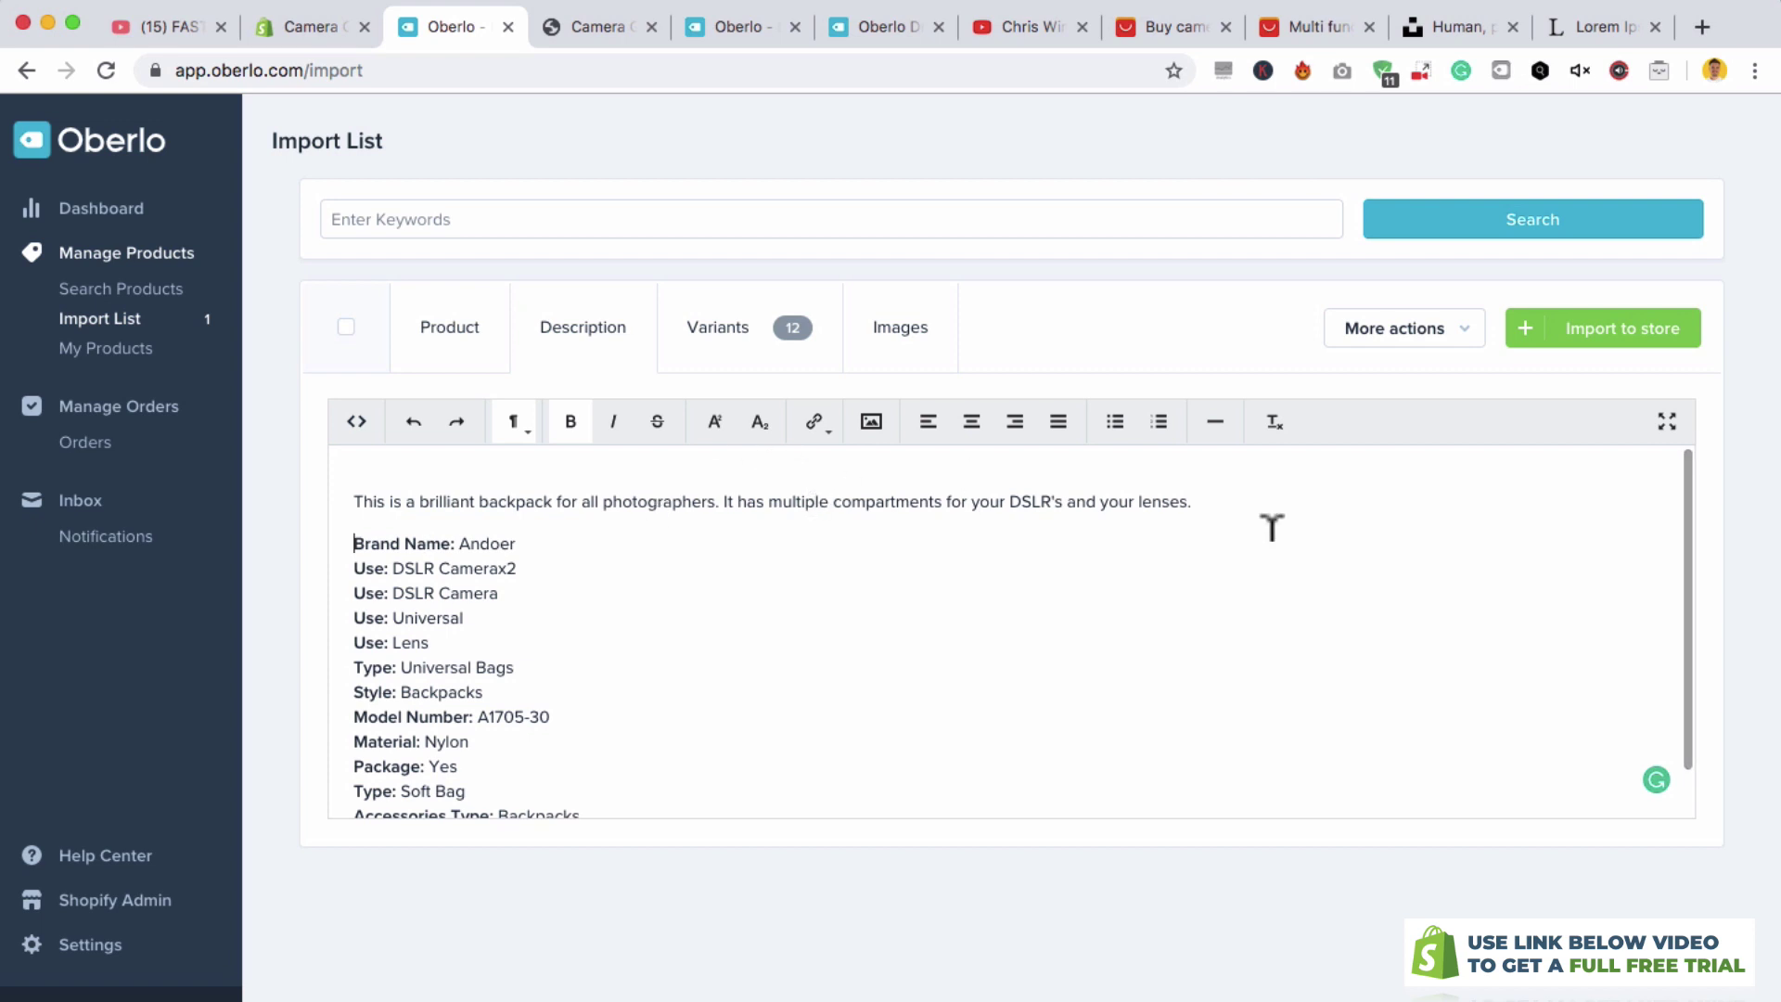
left_click(756, 326)
- Deselect the Red with tripod A and B variants and one Purple with tripod variant
scroll(792, 454, "down", 4)
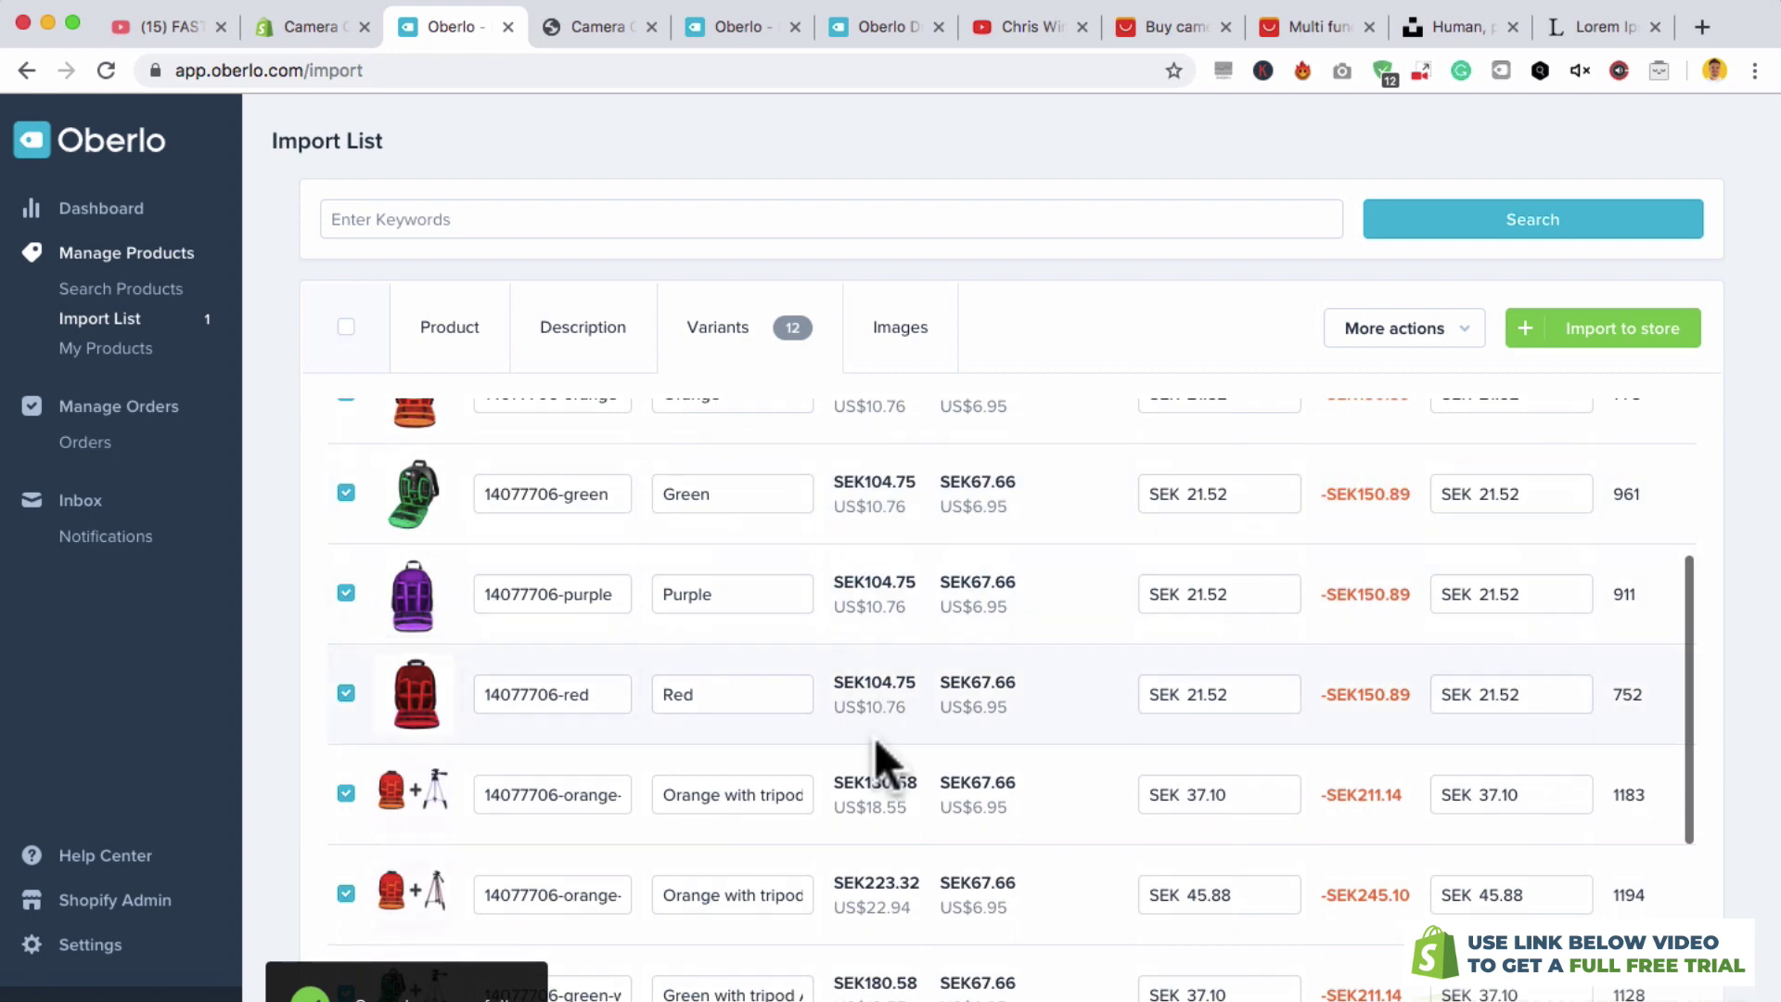
scroll(873, 737, "down", 1)
scroll(874, 737, "down", 4)
scroll(875, 723, "up", 5)
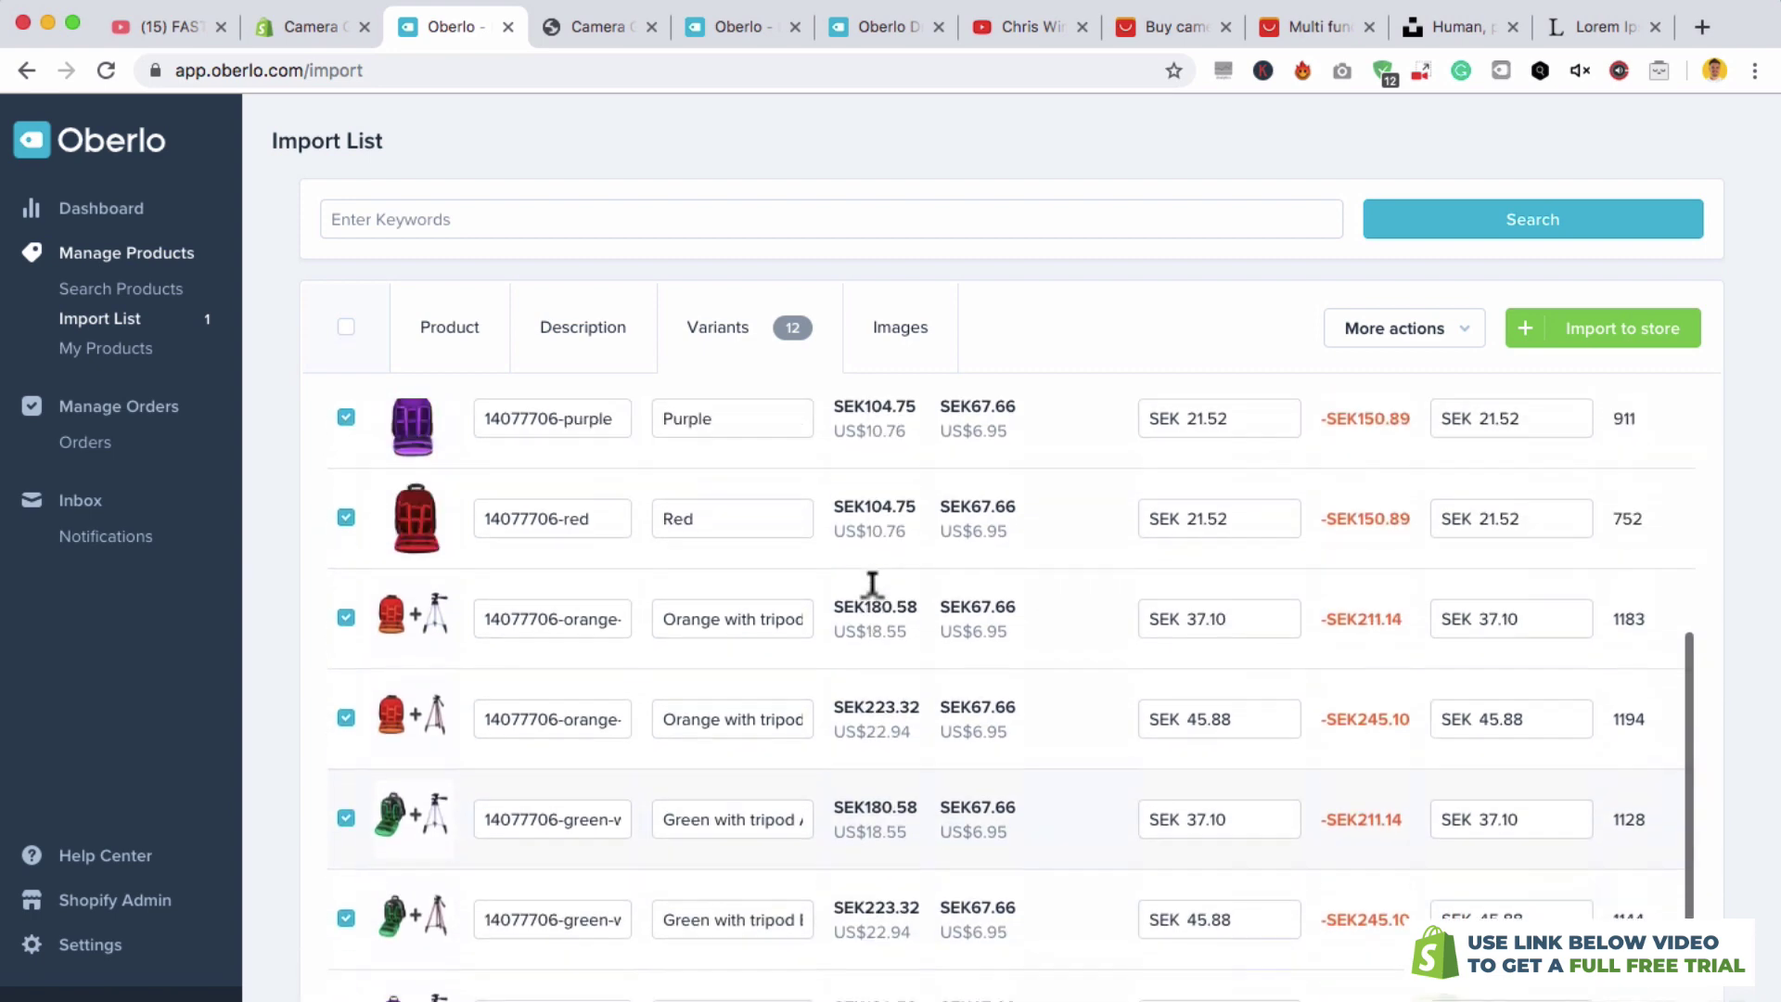
scroll(870, 593, "up", 2)
scroll(872, 599, "down", 4)
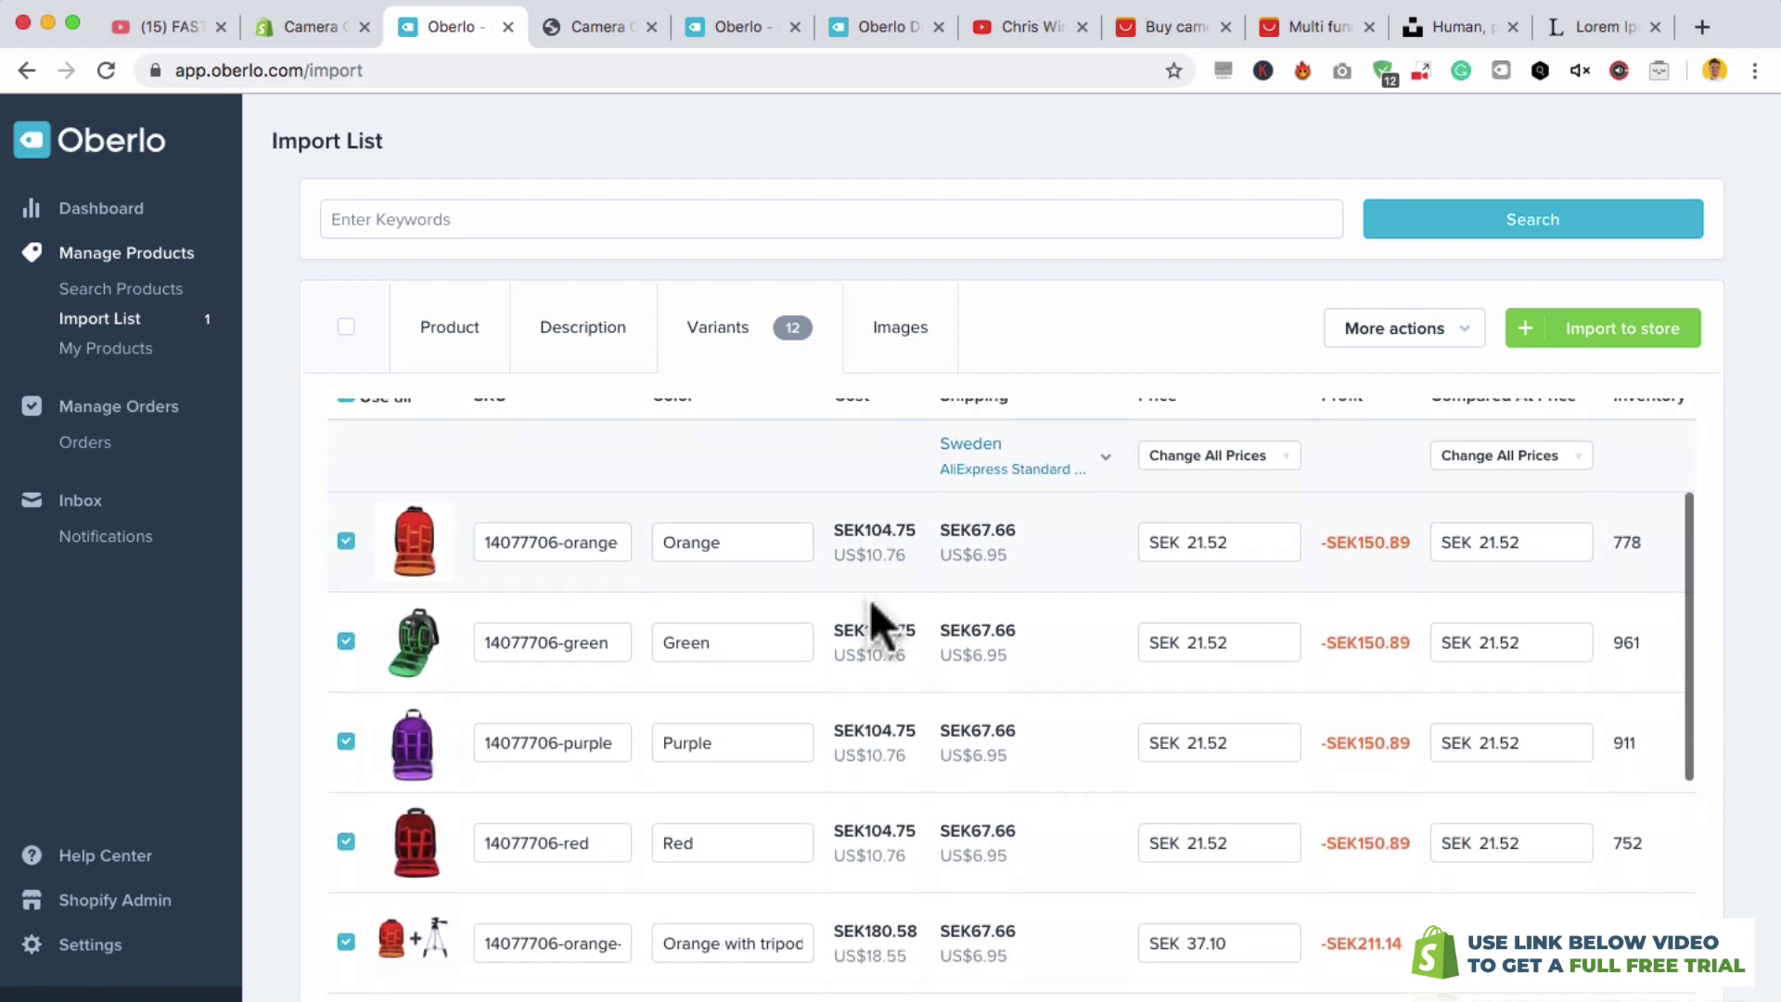
scroll(872, 590, "down", 1)
scroll(872, 590, "up", 2)
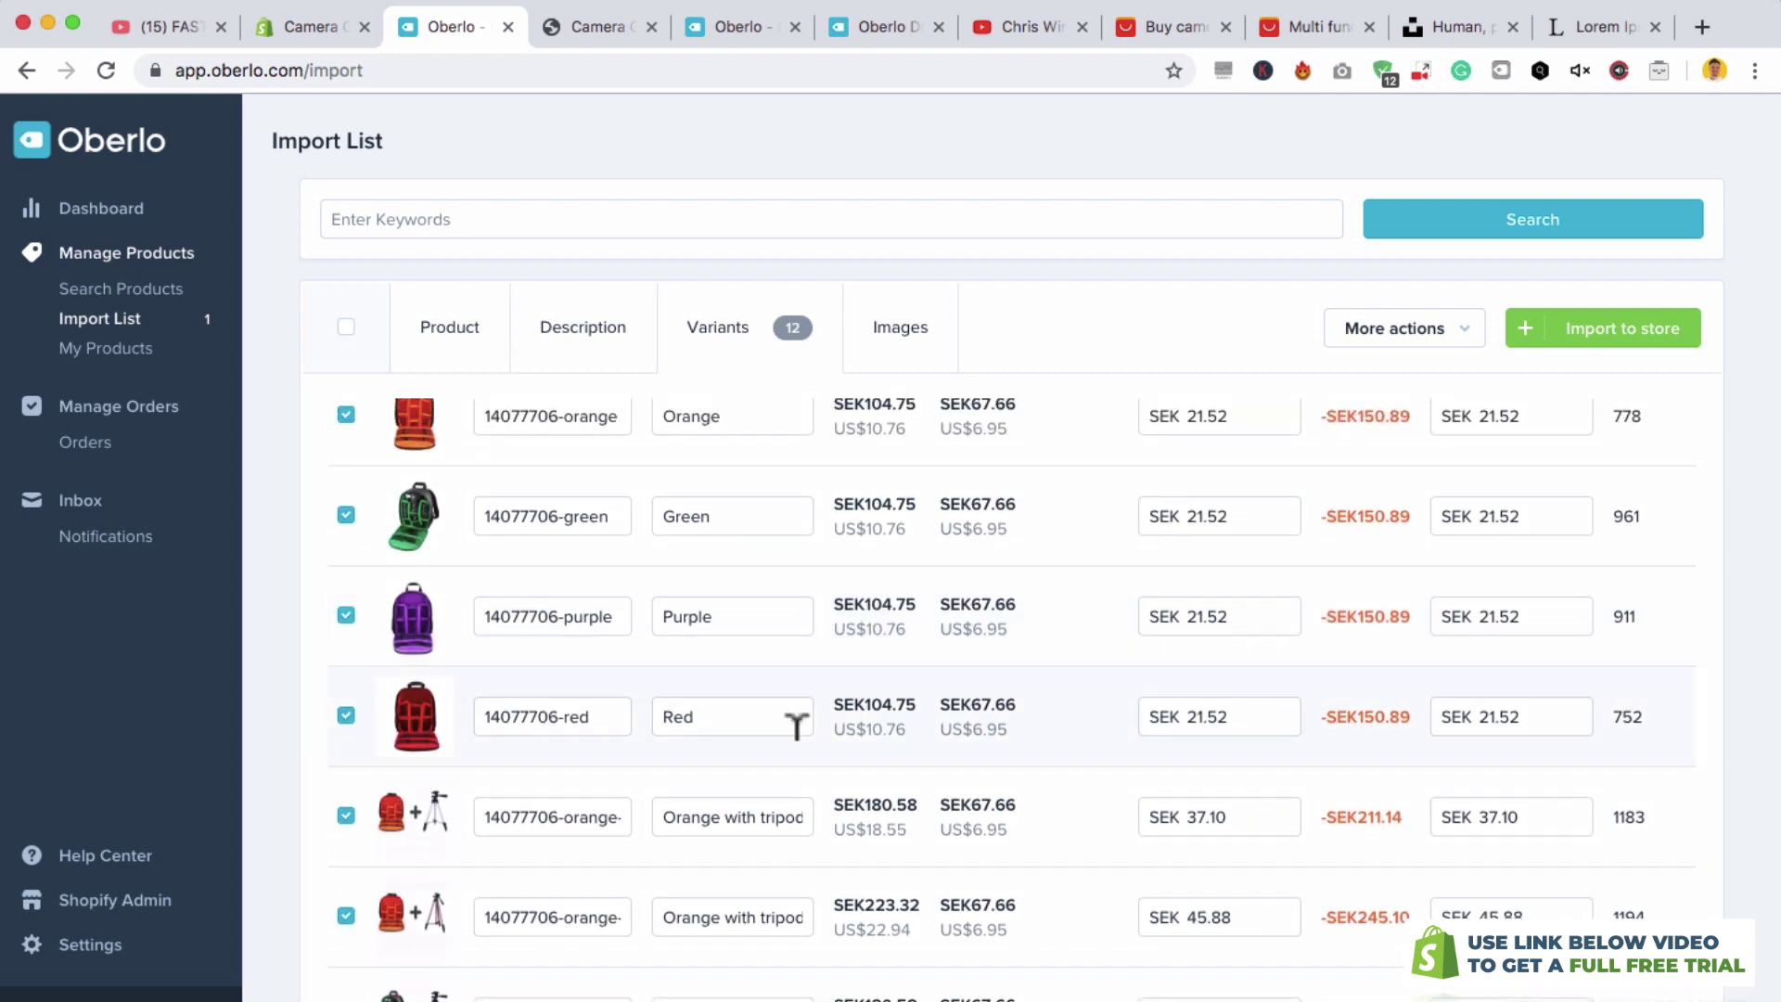
scroll(767, 807, "down", 4)
scroll(575, 650, "up", 1)
scroll(445, 871, "down", 5)
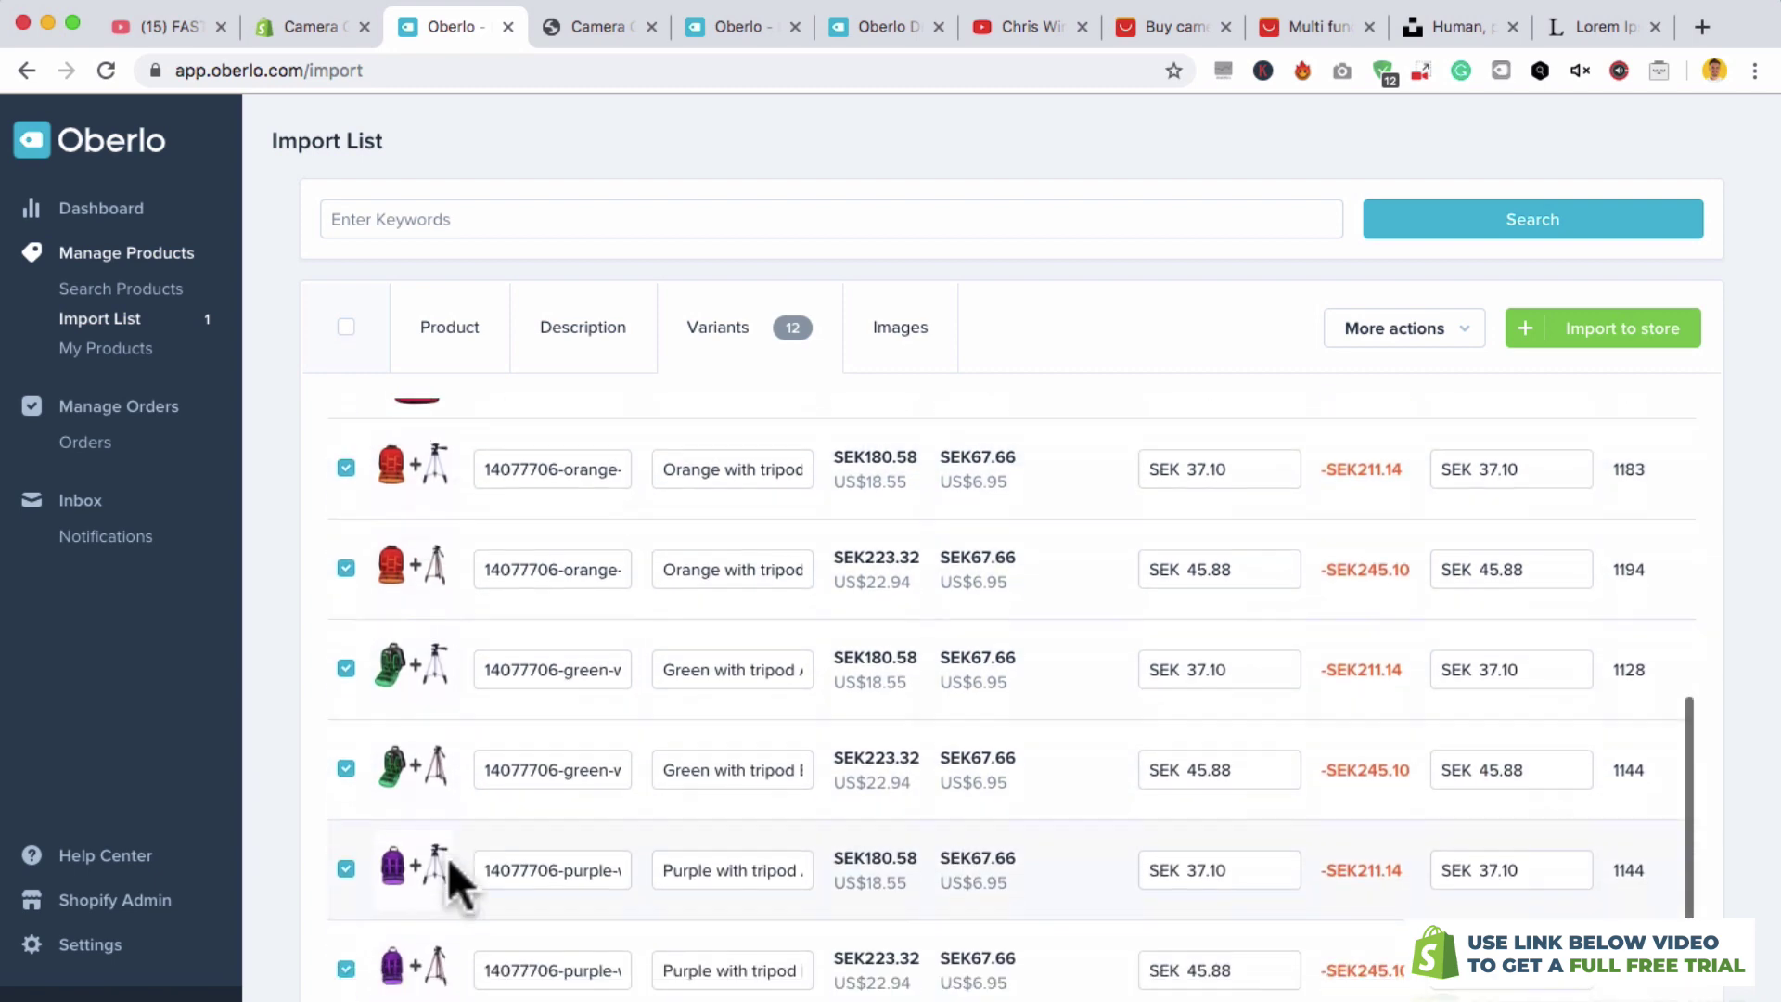
left_click(346, 930)
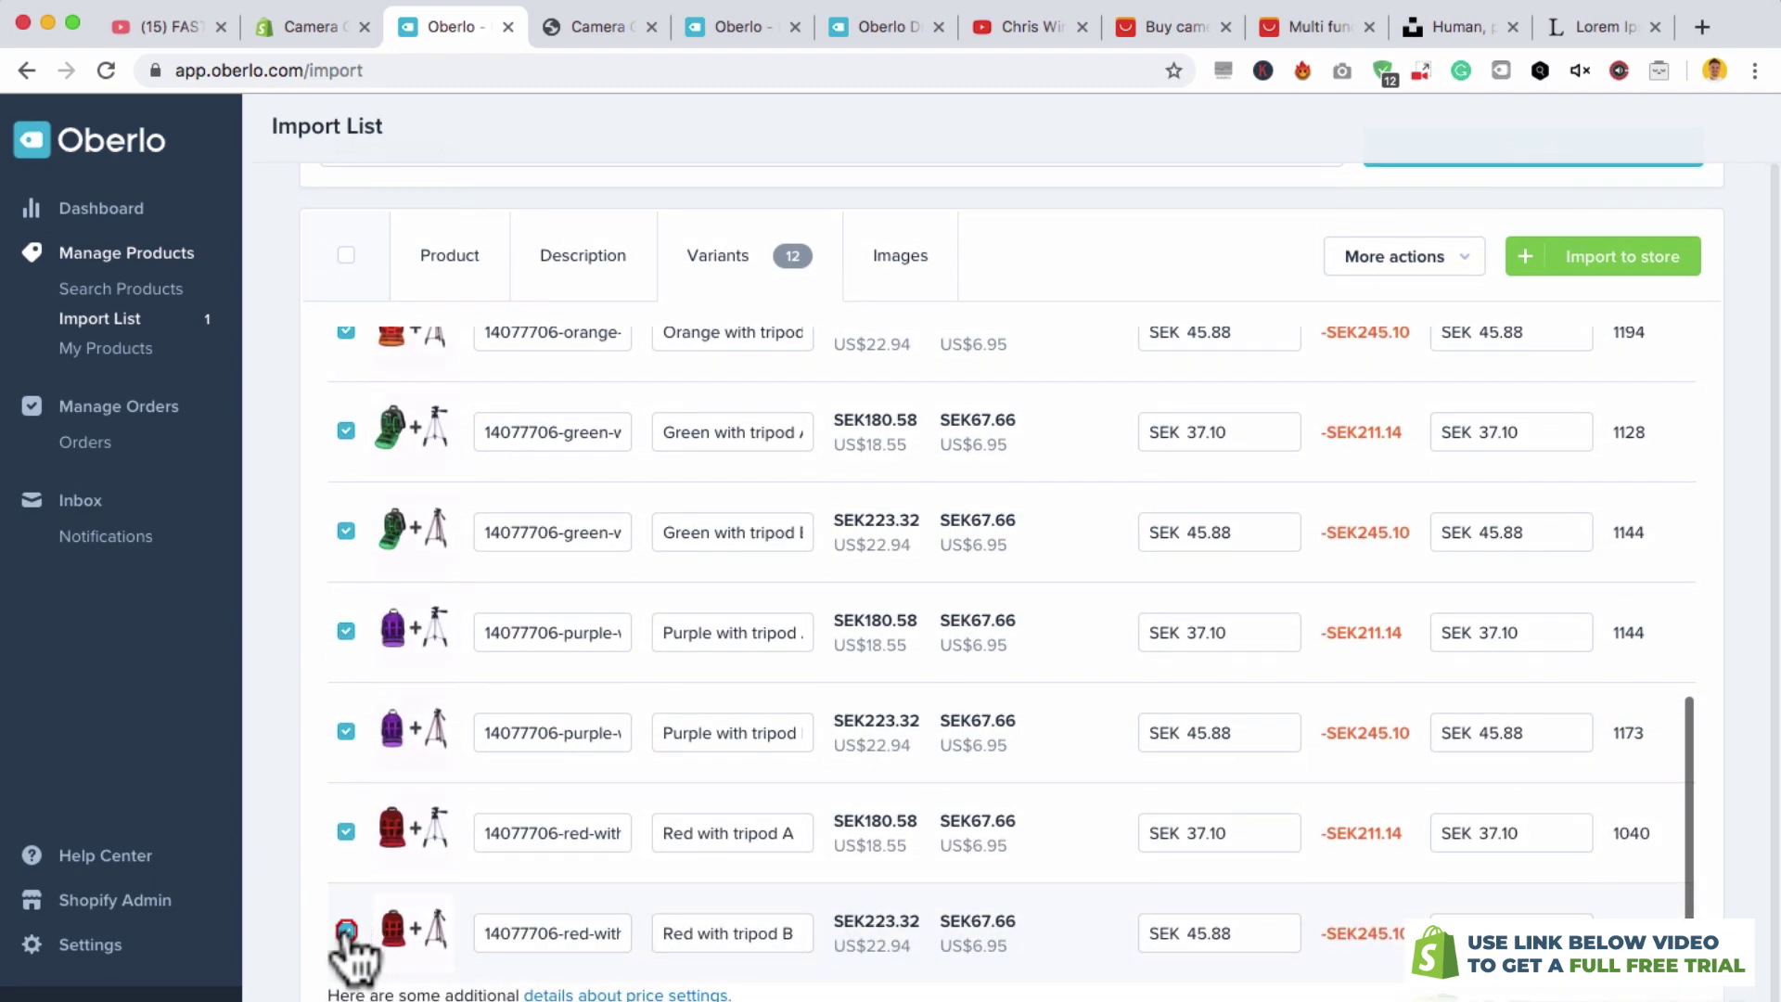
left_click(346, 831)
left_click(346, 730)
- Deselect the remaining Purple, both Green and both Orange with-tripod variants
scroll(343, 731, "up", 1)
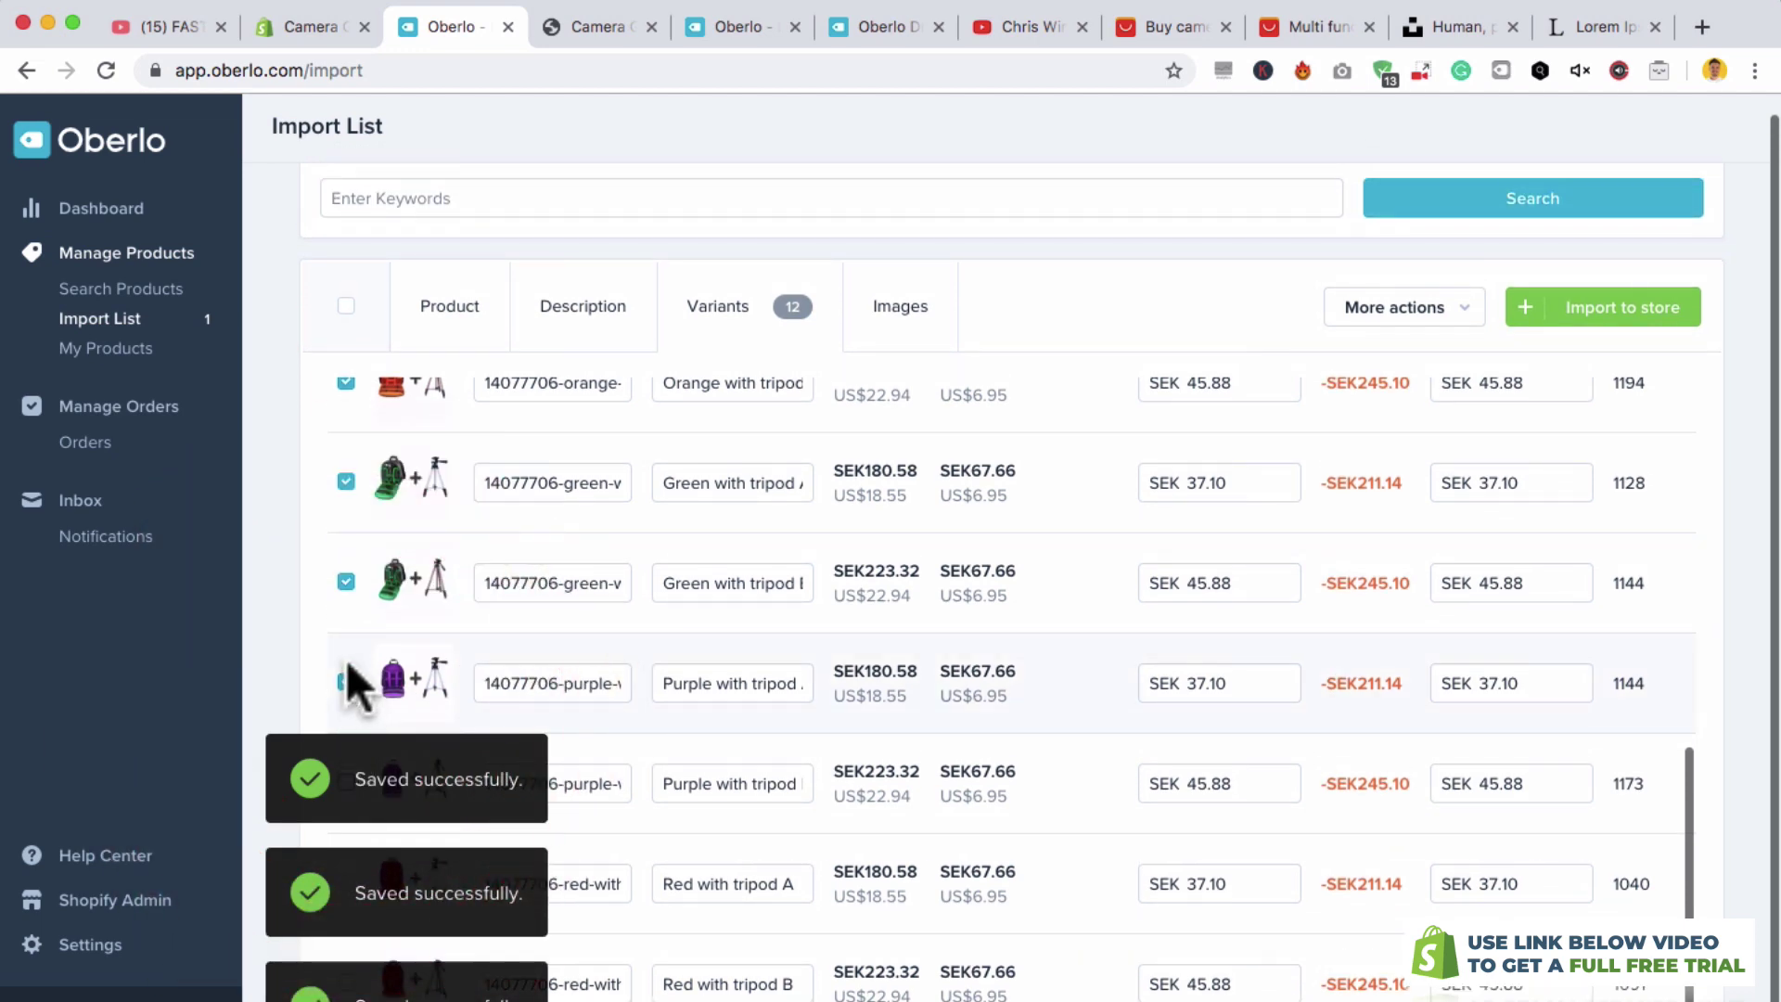
left_click(346, 683)
left_click(346, 583)
left_click(343, 482)
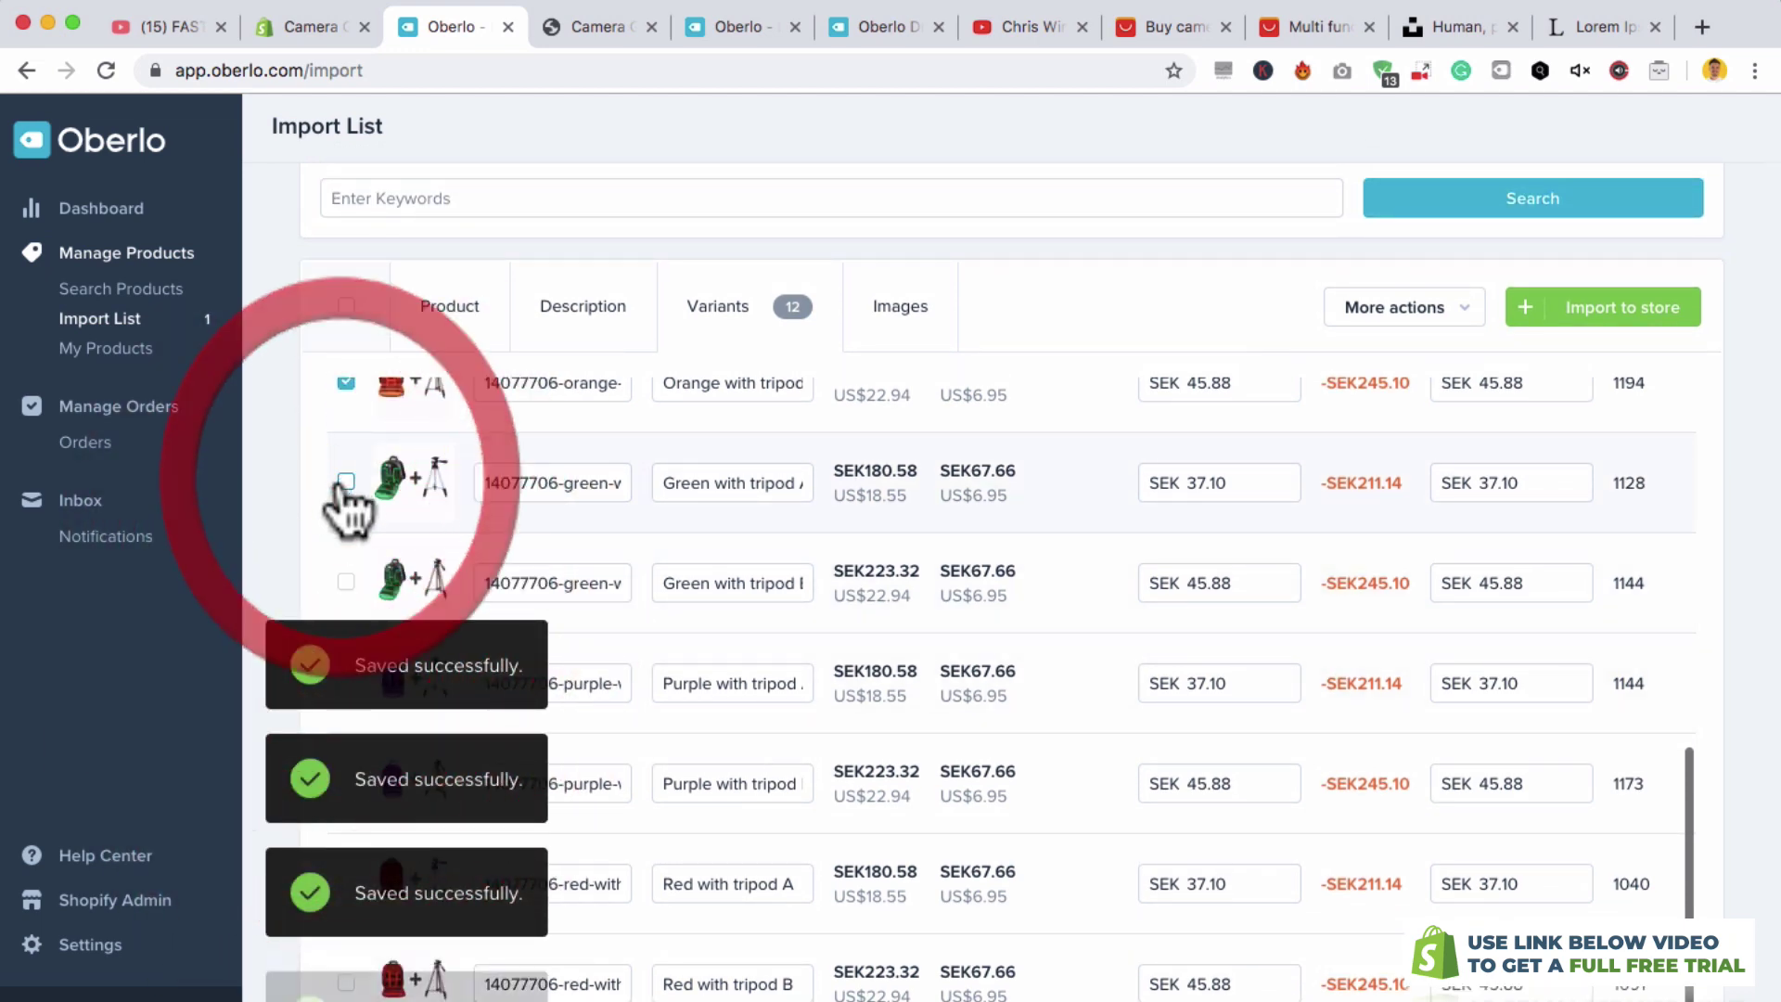
scroll(347, 470, "up", 1)
left_click(349, 483)
scroll(358, 485, "up", 1)
left_click(348, 517)
scroll(472, 513, "up", 2)
scroll(471, 514, "up", 2)
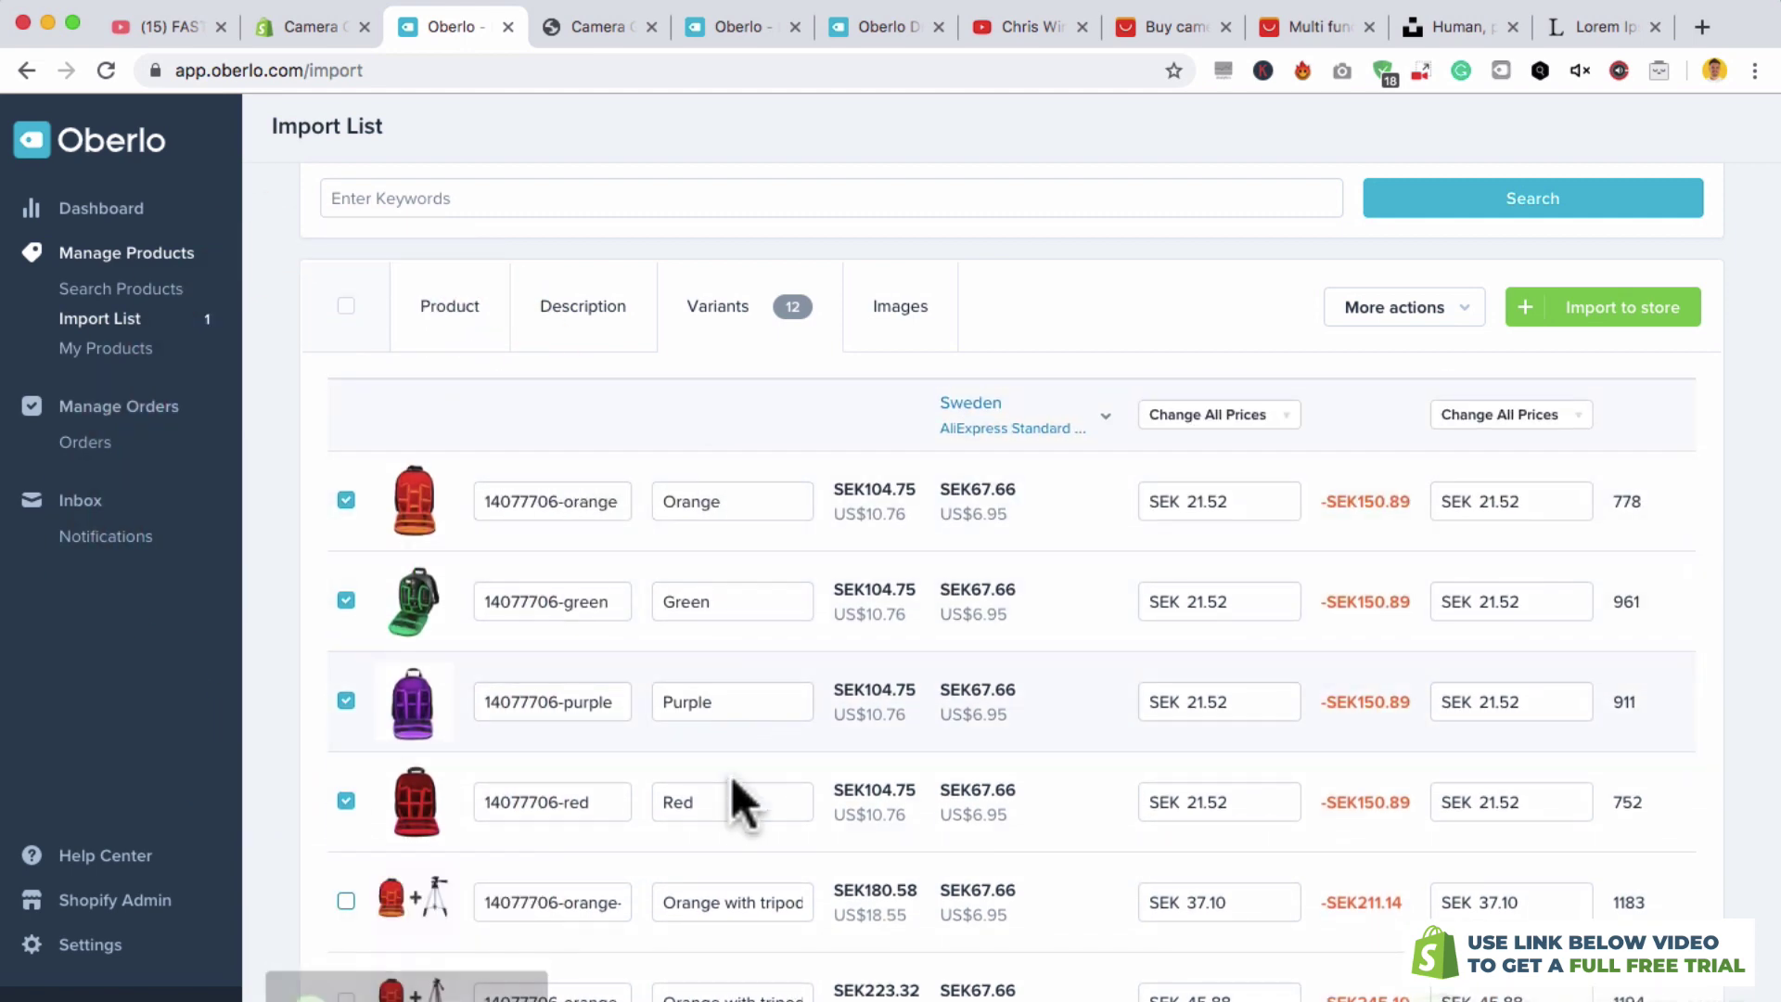
- Set every variant's price to SEK 200.00 with Change All Prices
scroll(1295, 459, "down", 1)
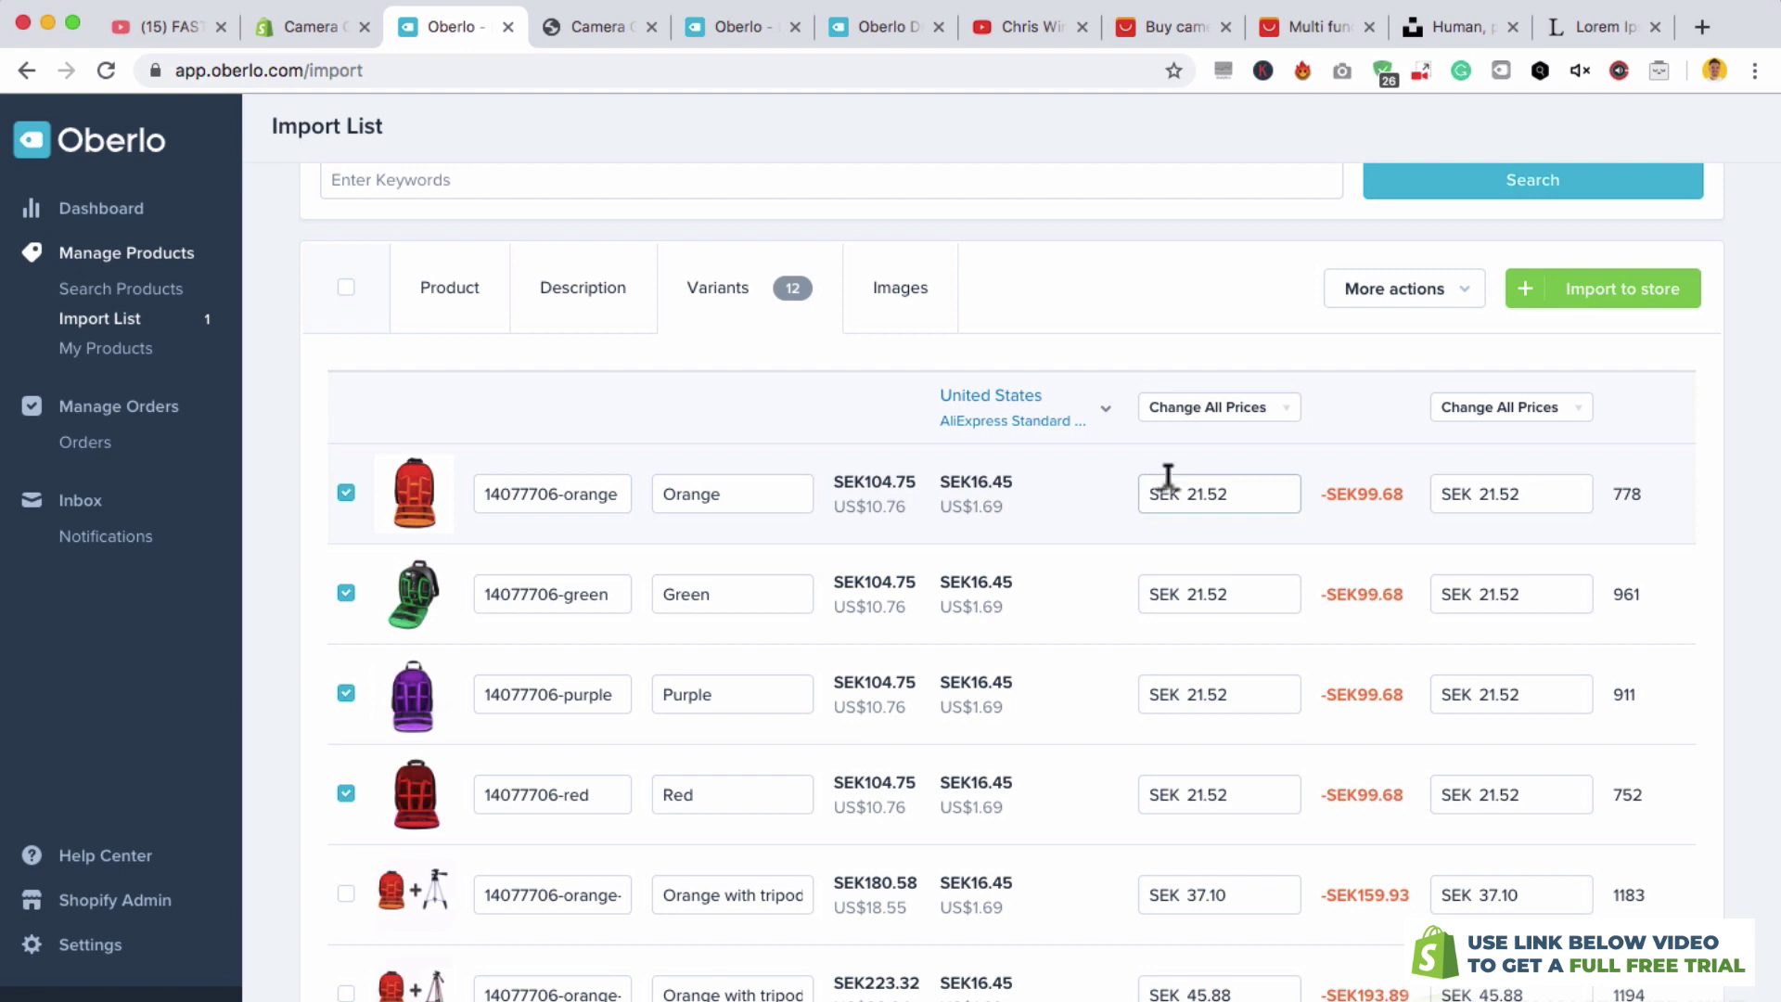
scroll(1167, 480, "up", 2)
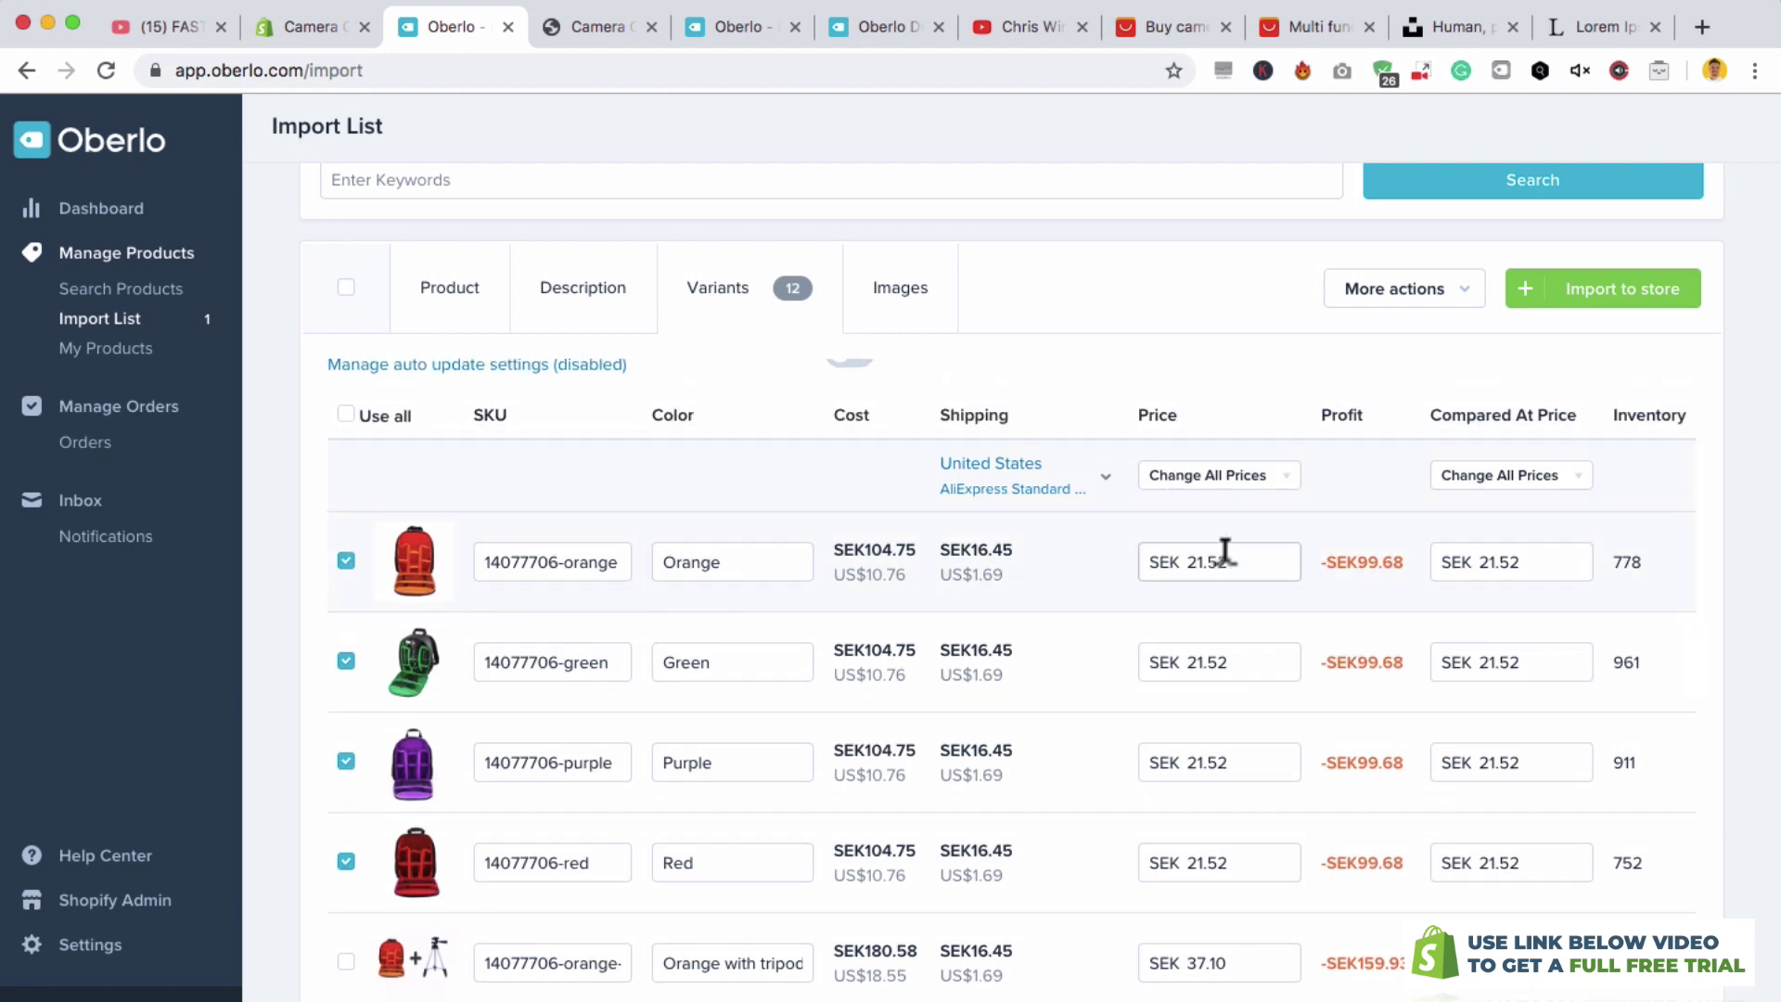
left_click(1209, 477)
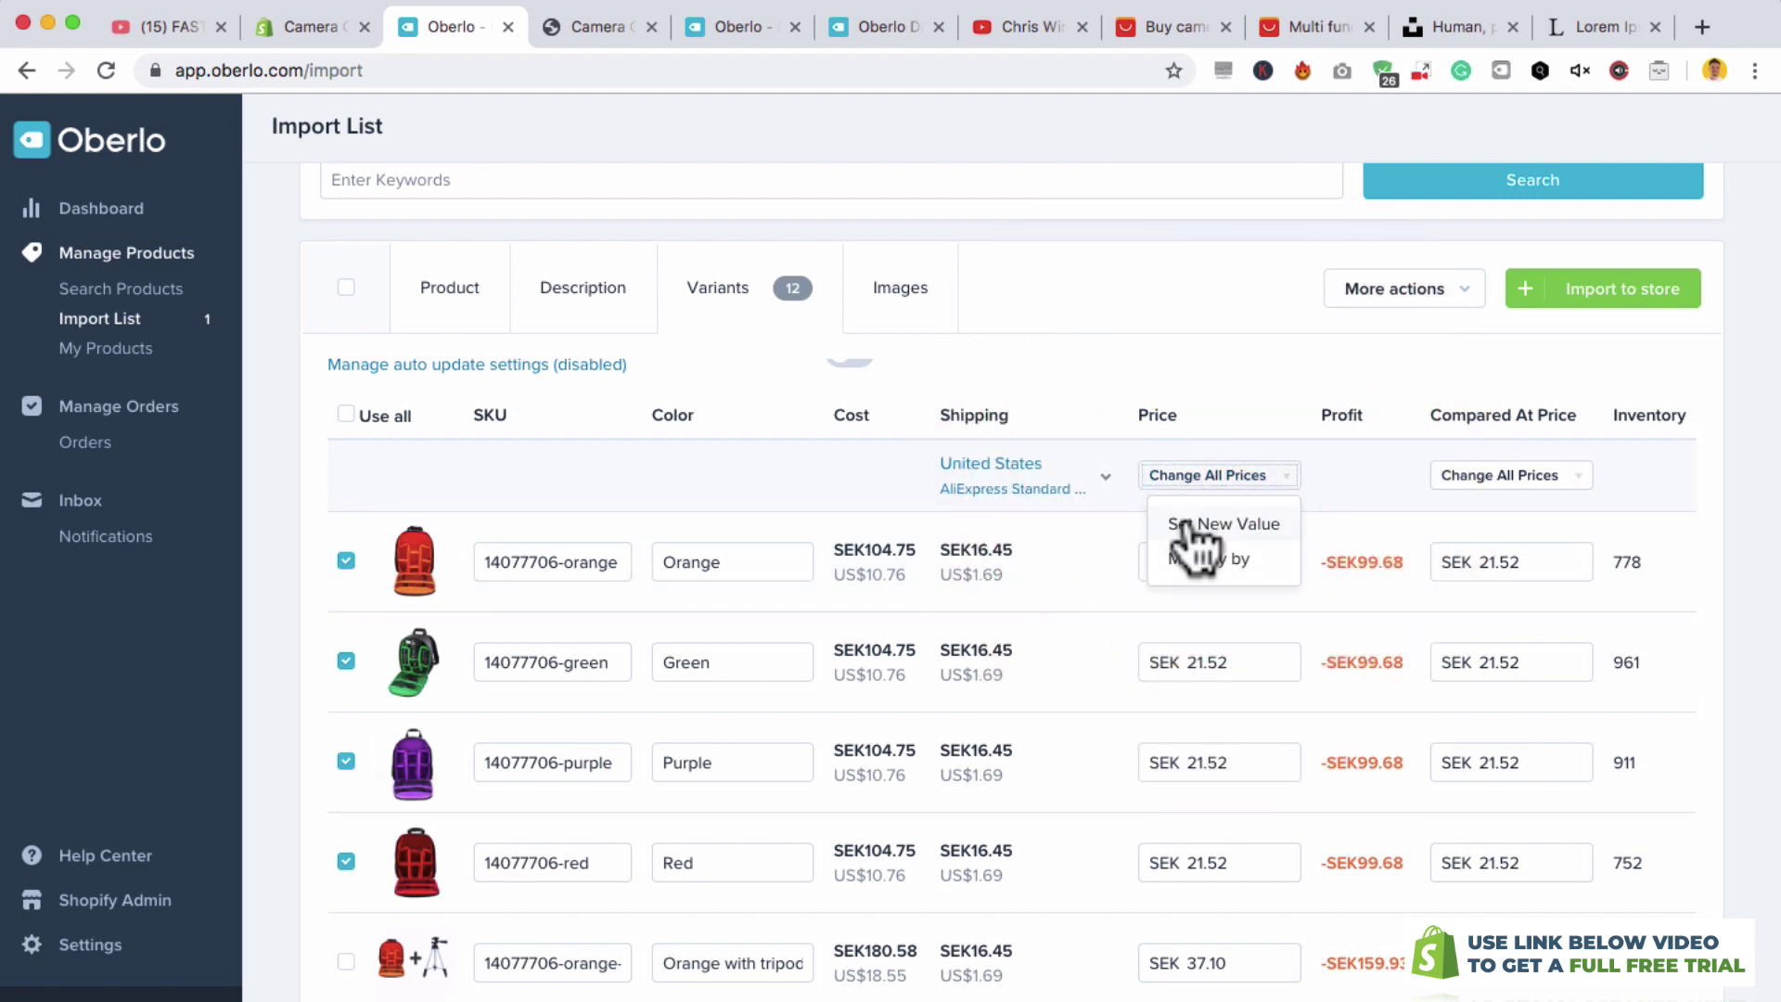
left_click(1224, 523)
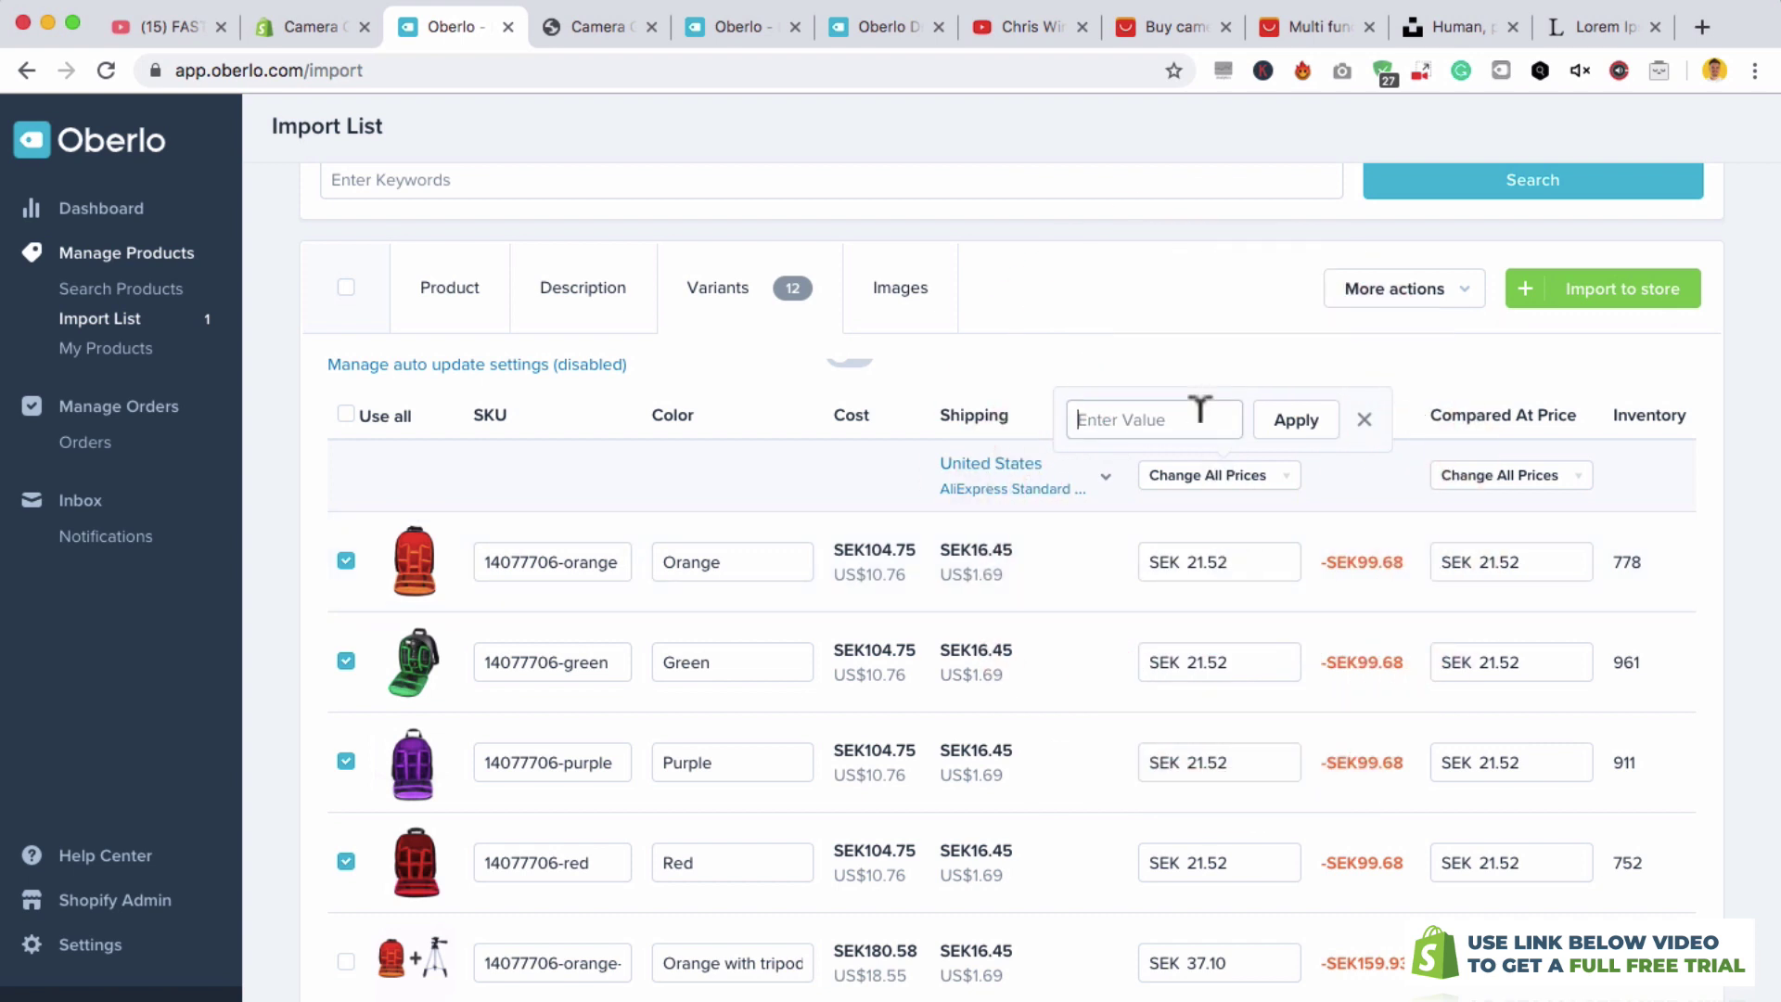
type("200")
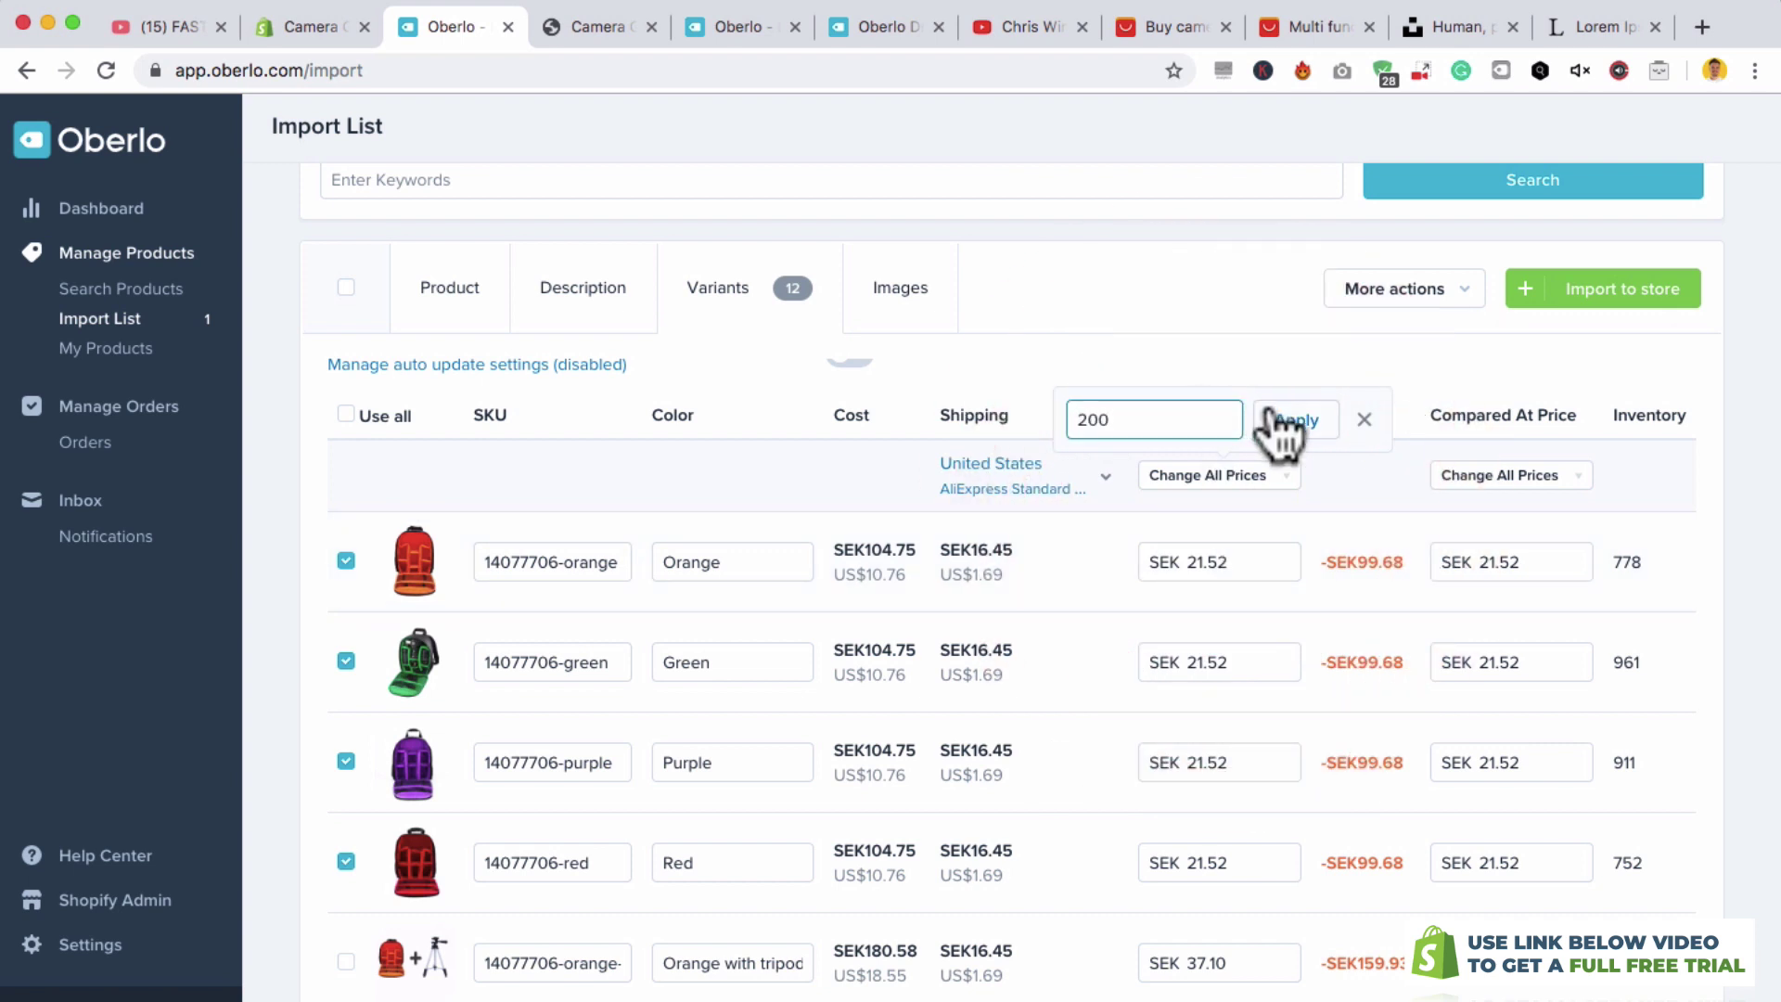
left_click(1293, 419)
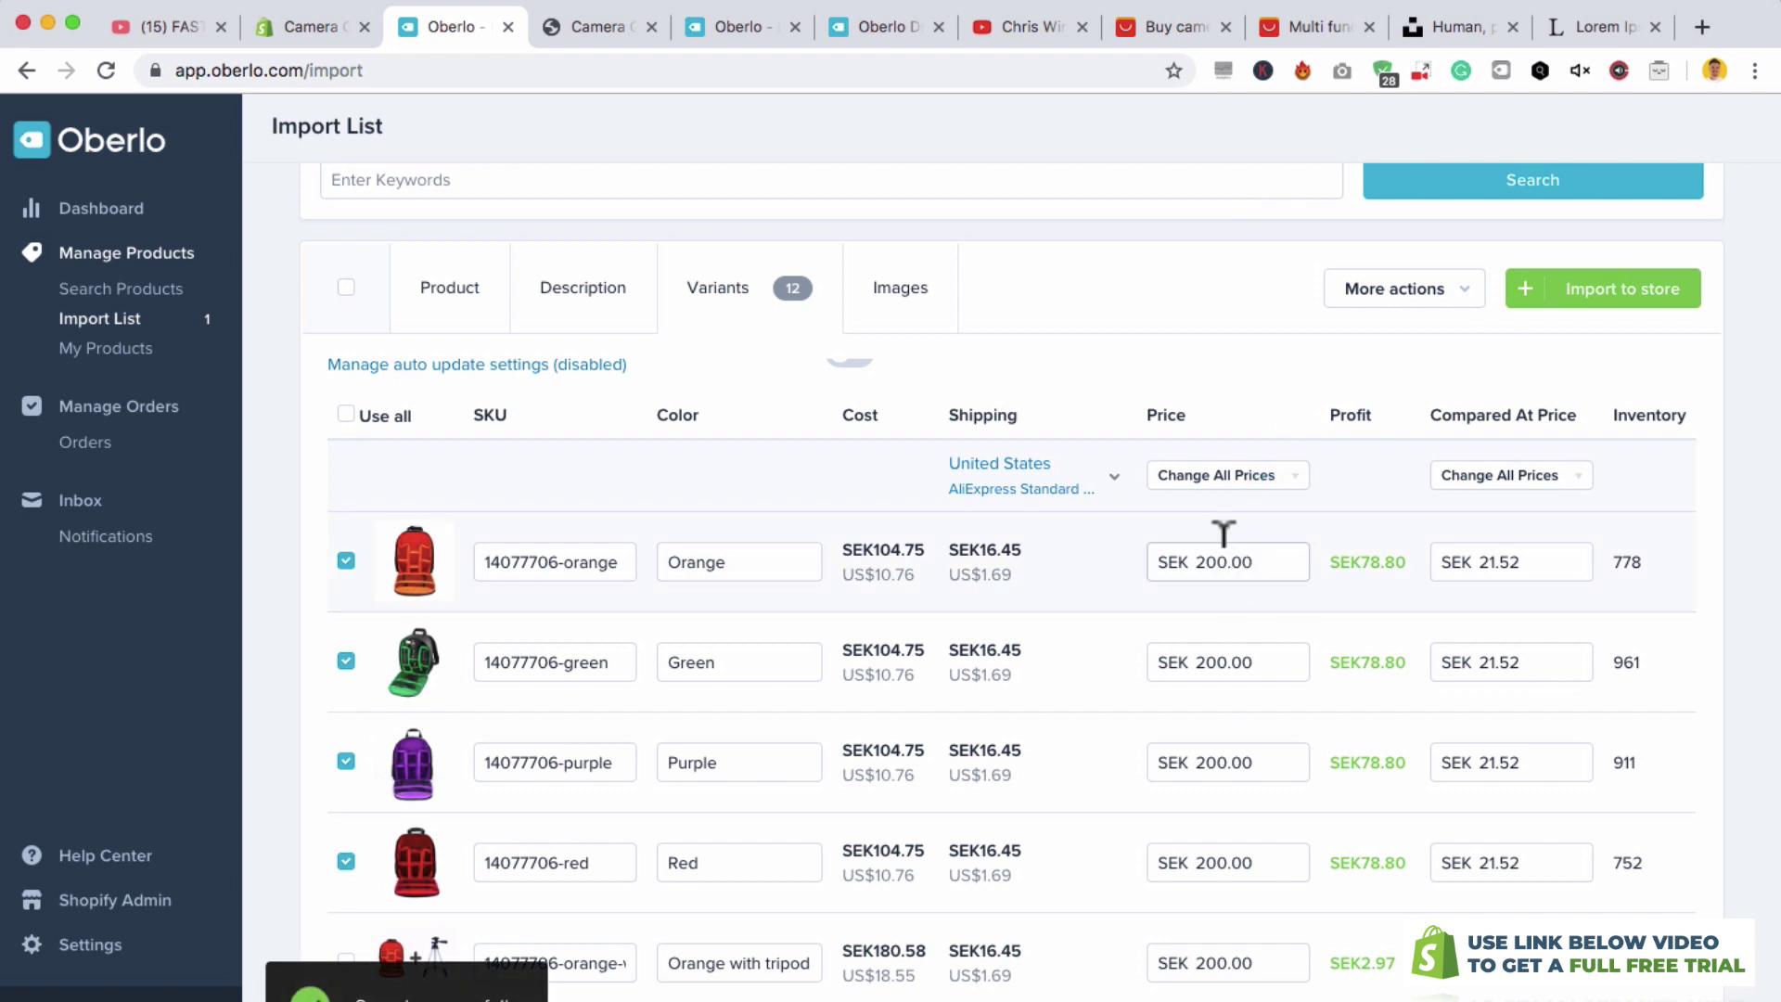
- Set every variant's compare-at price to SEK 300.00
scroll(1208, 821, "down", 5)
scroll(1212, 821, "up", 5)
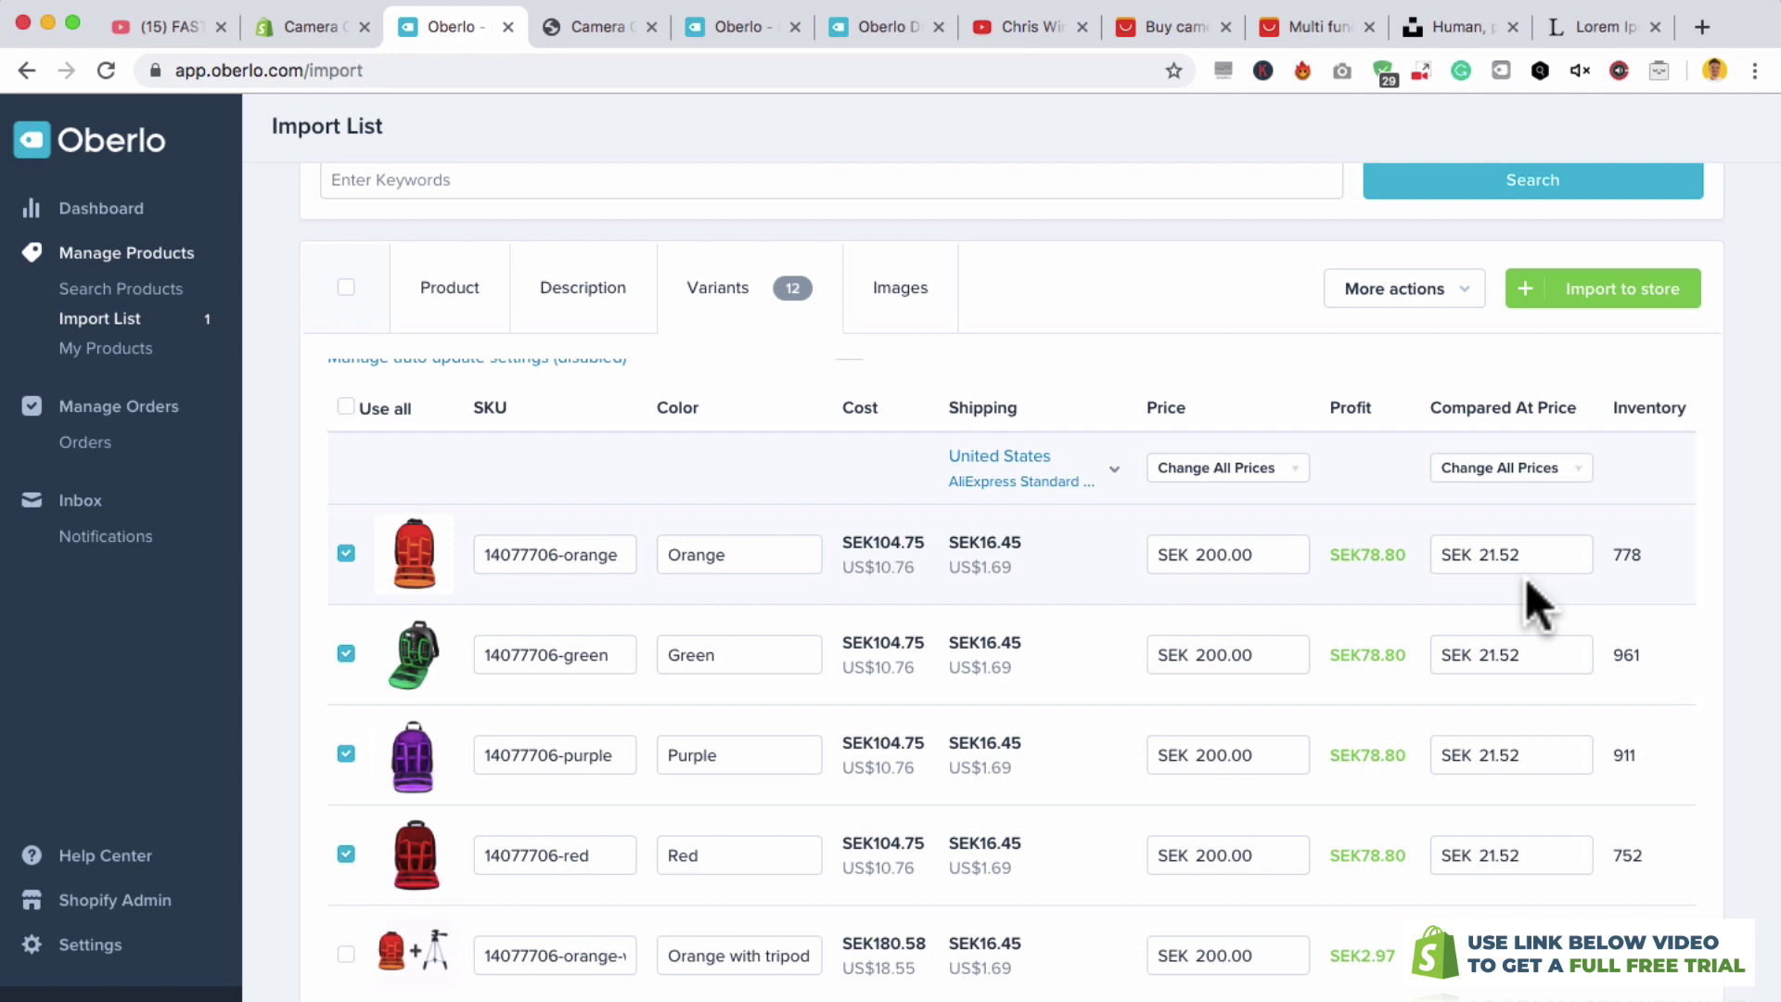
left_click(1497, 482)
left_click(1452, 509)
type("300")
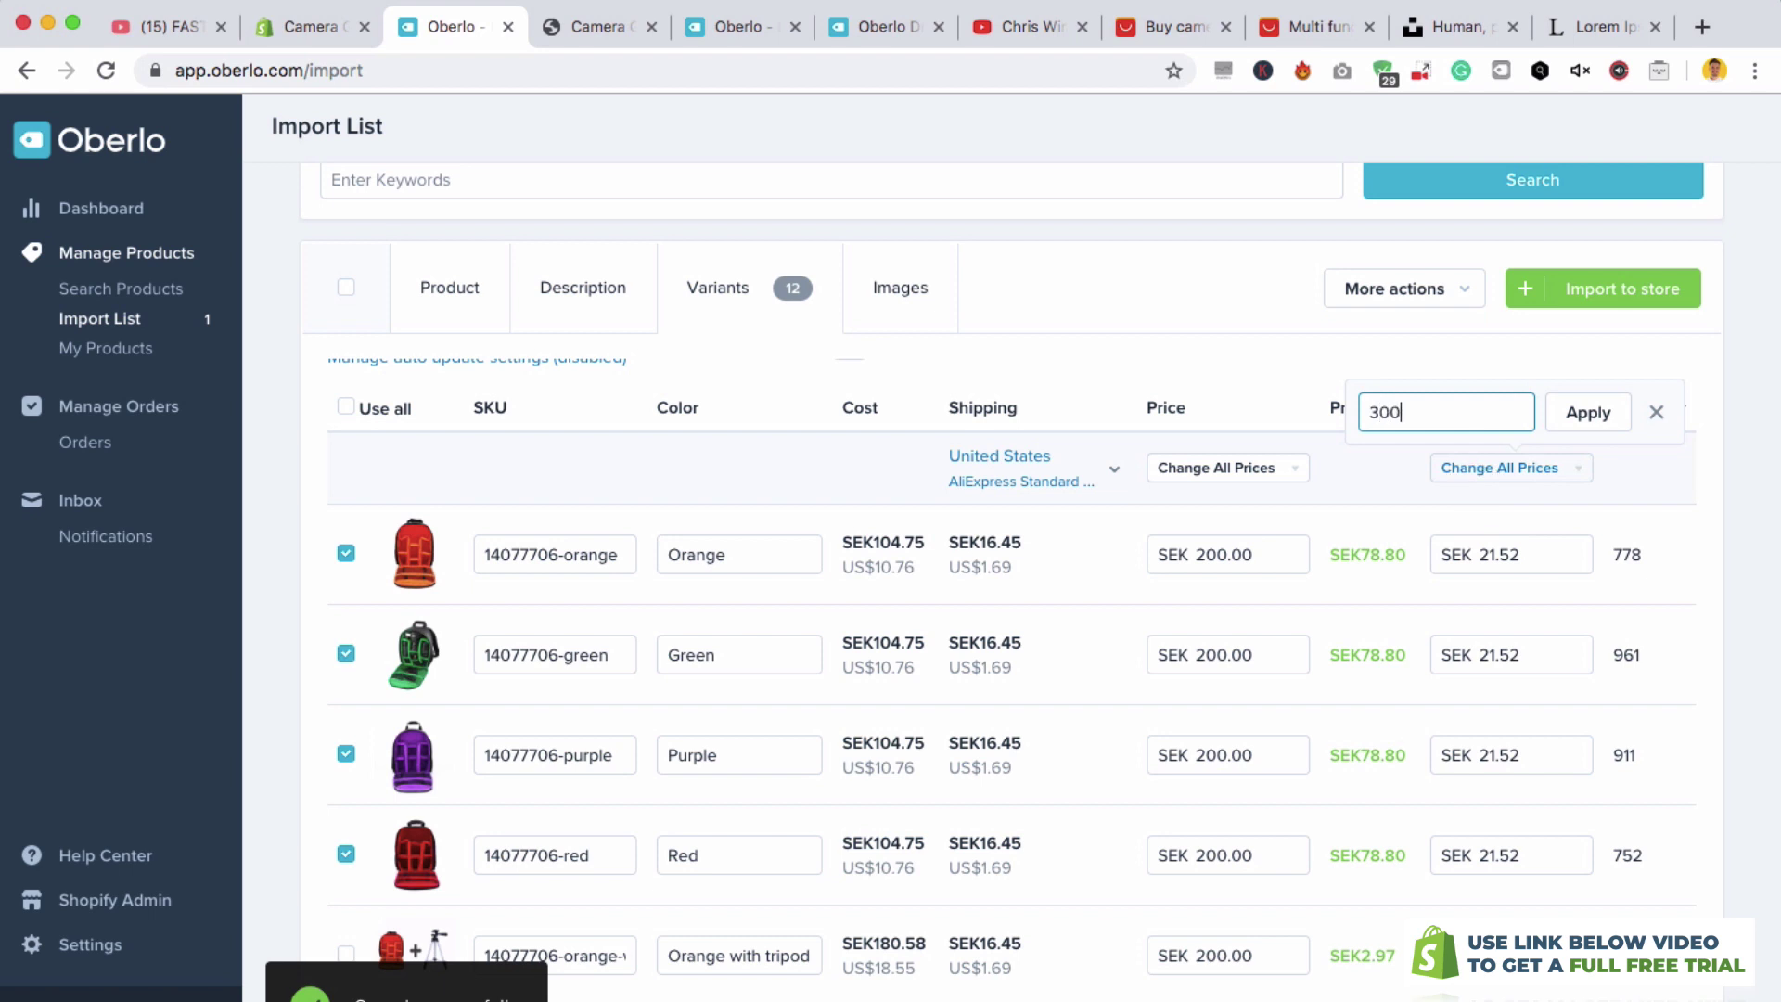
left_click(1588, 412)
scroll(1521, 544, "up", 1)
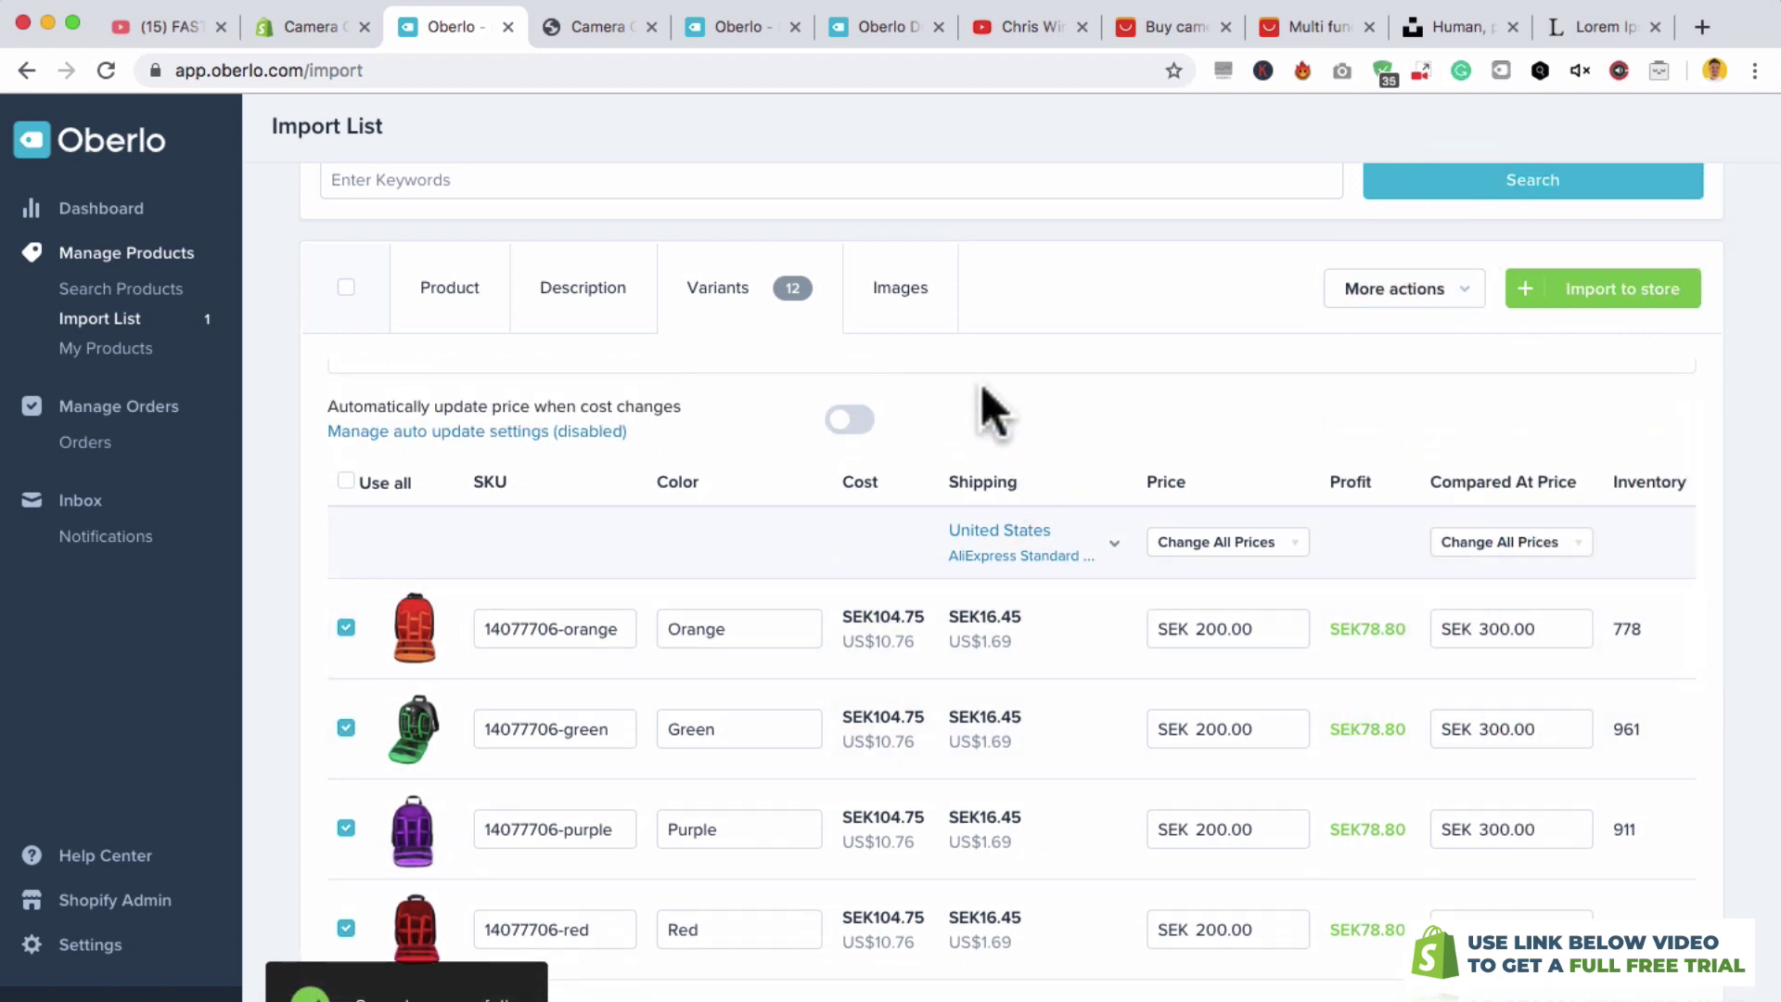
- Deselect the orange, red, purple and green with-tripod images, then import the backpack to the store
left_click(902, 296)
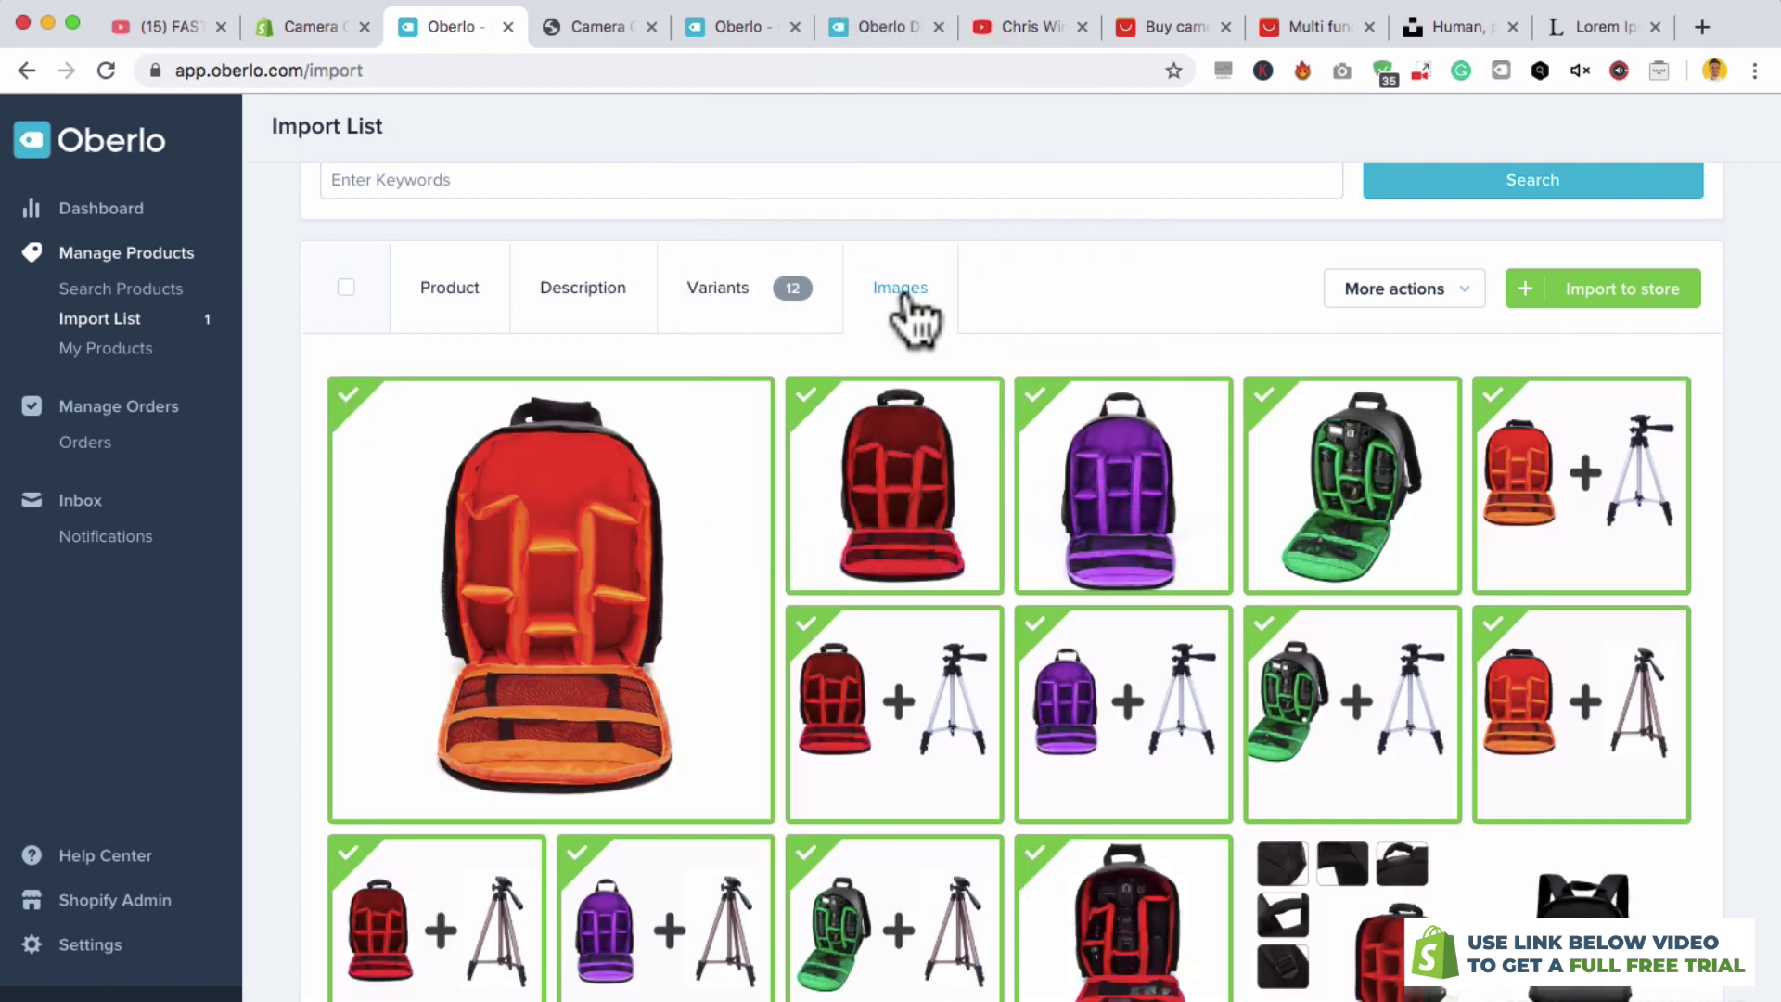
scroll(924, 759, "down", 1)
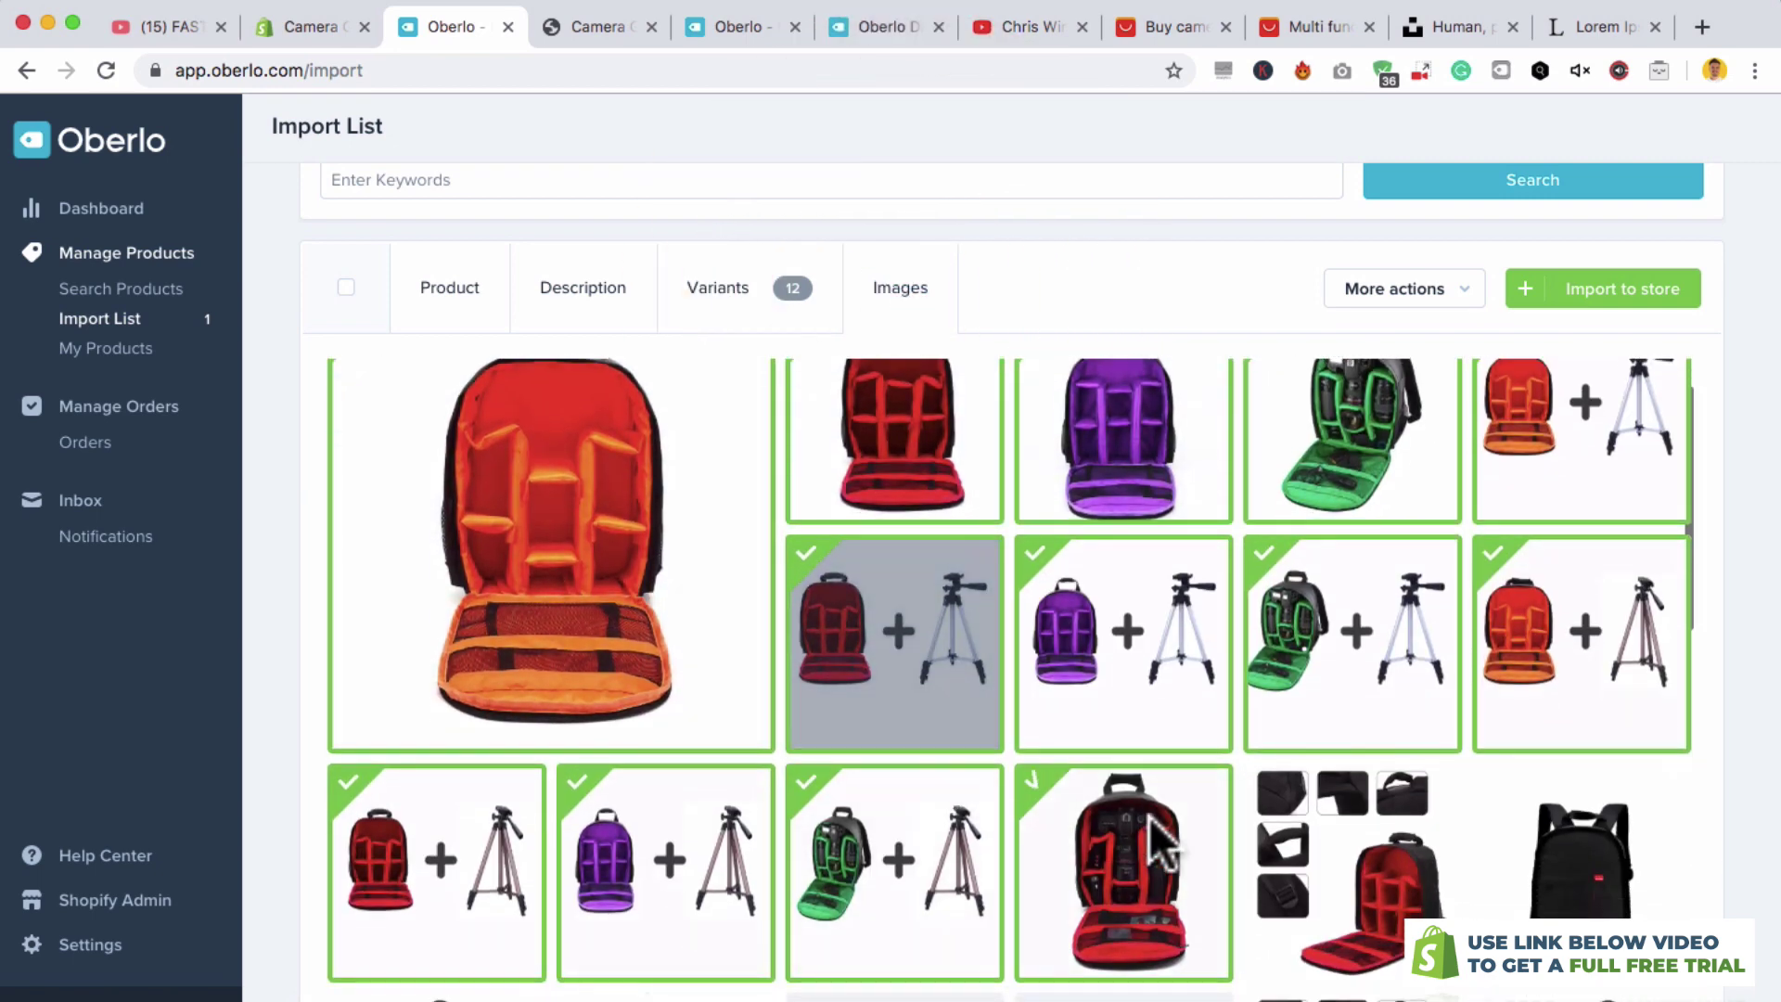
scroll(1161, 835, "down", 2)
scroll(1256, 668, "up", 3)
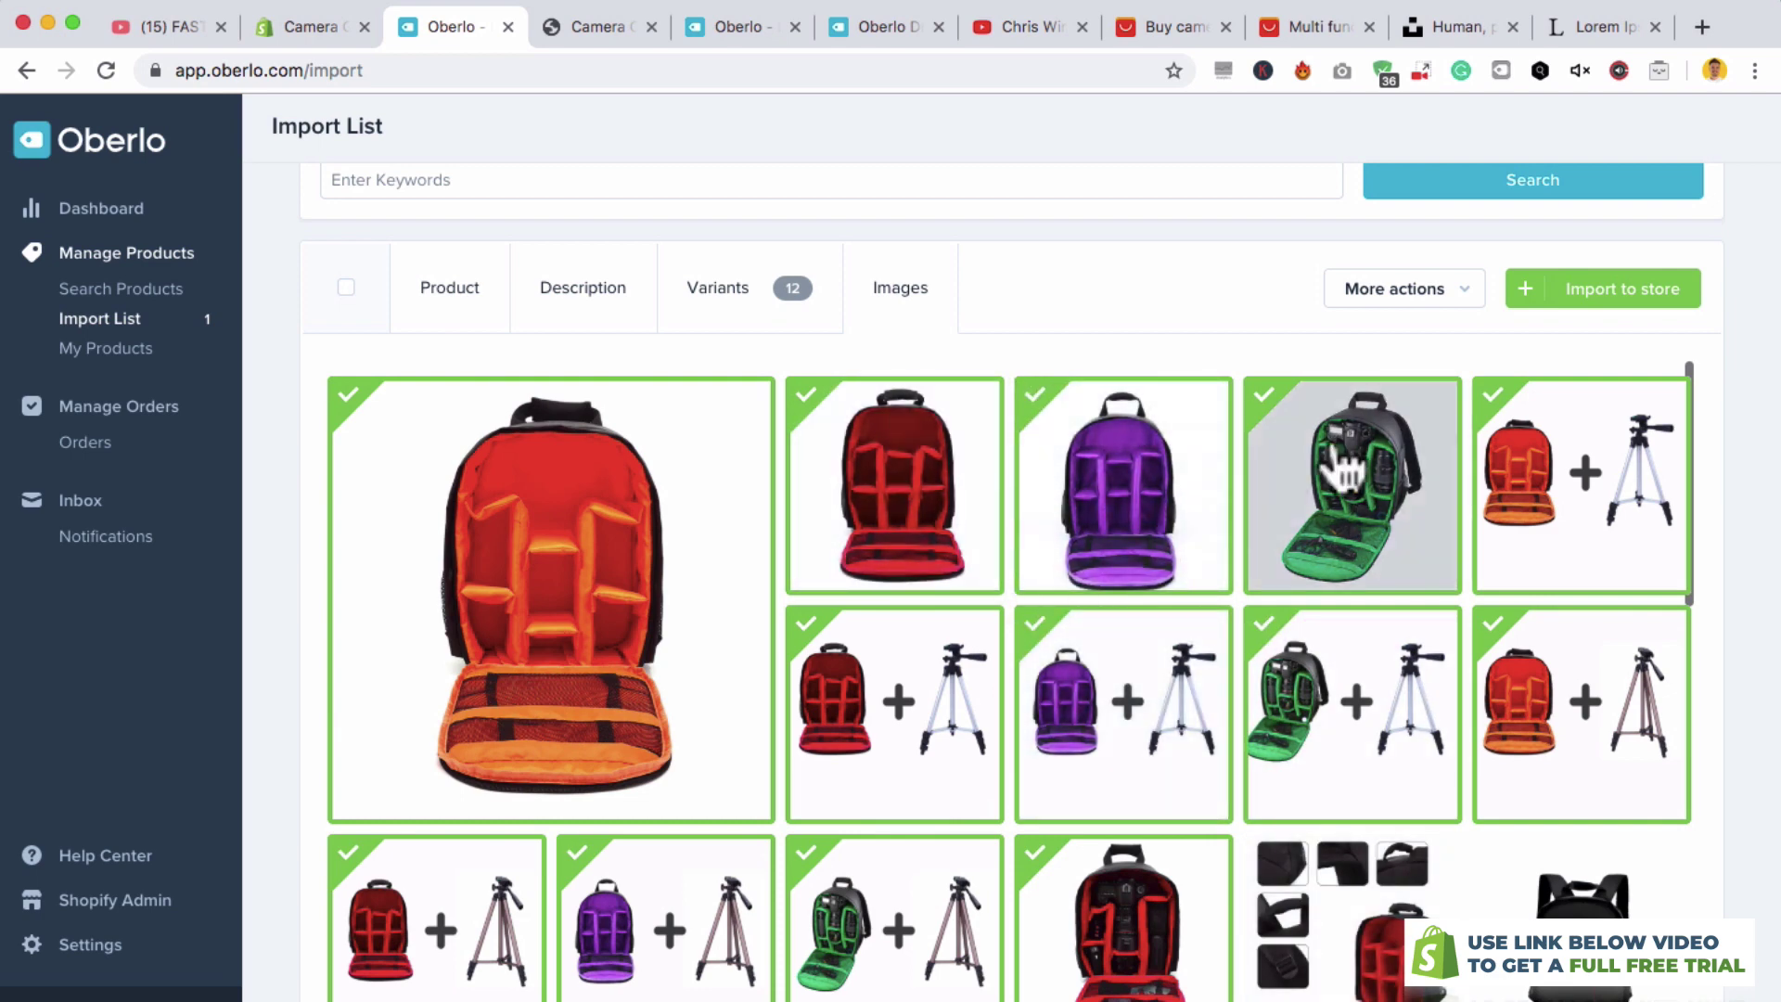
left_click(1490, 399)
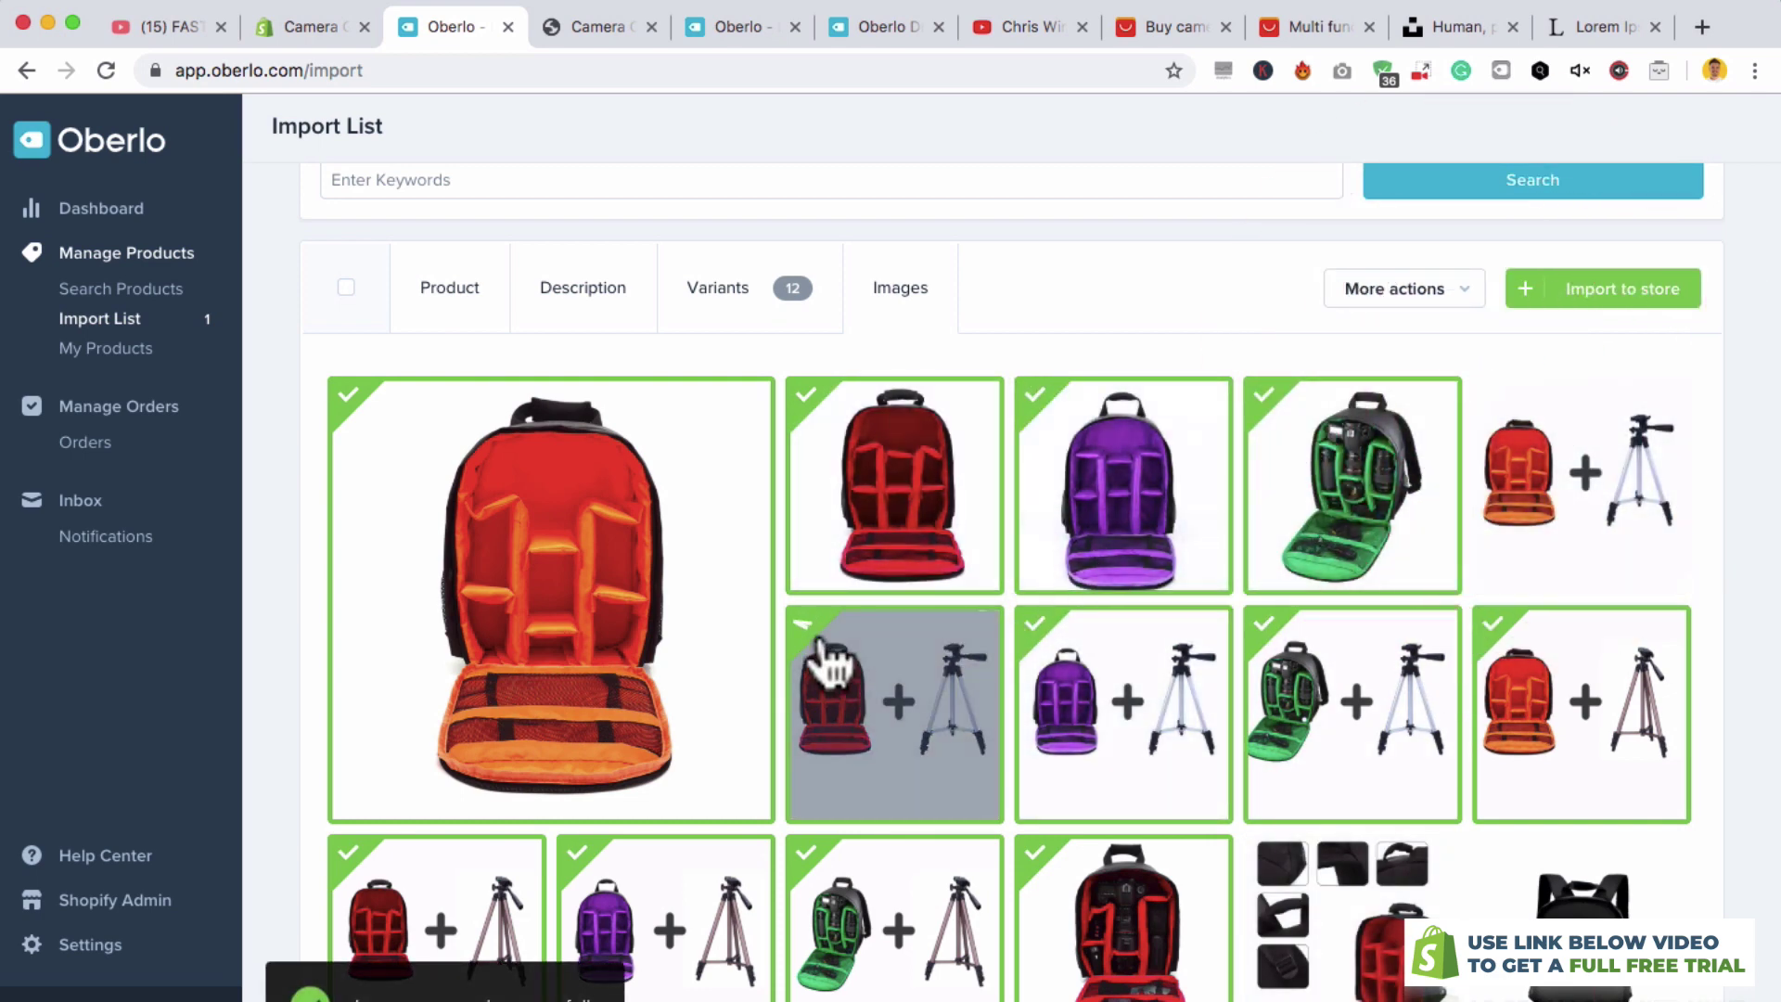
left_click(807, 623)
left_click(1025, 623)
left_click(1263, 623)
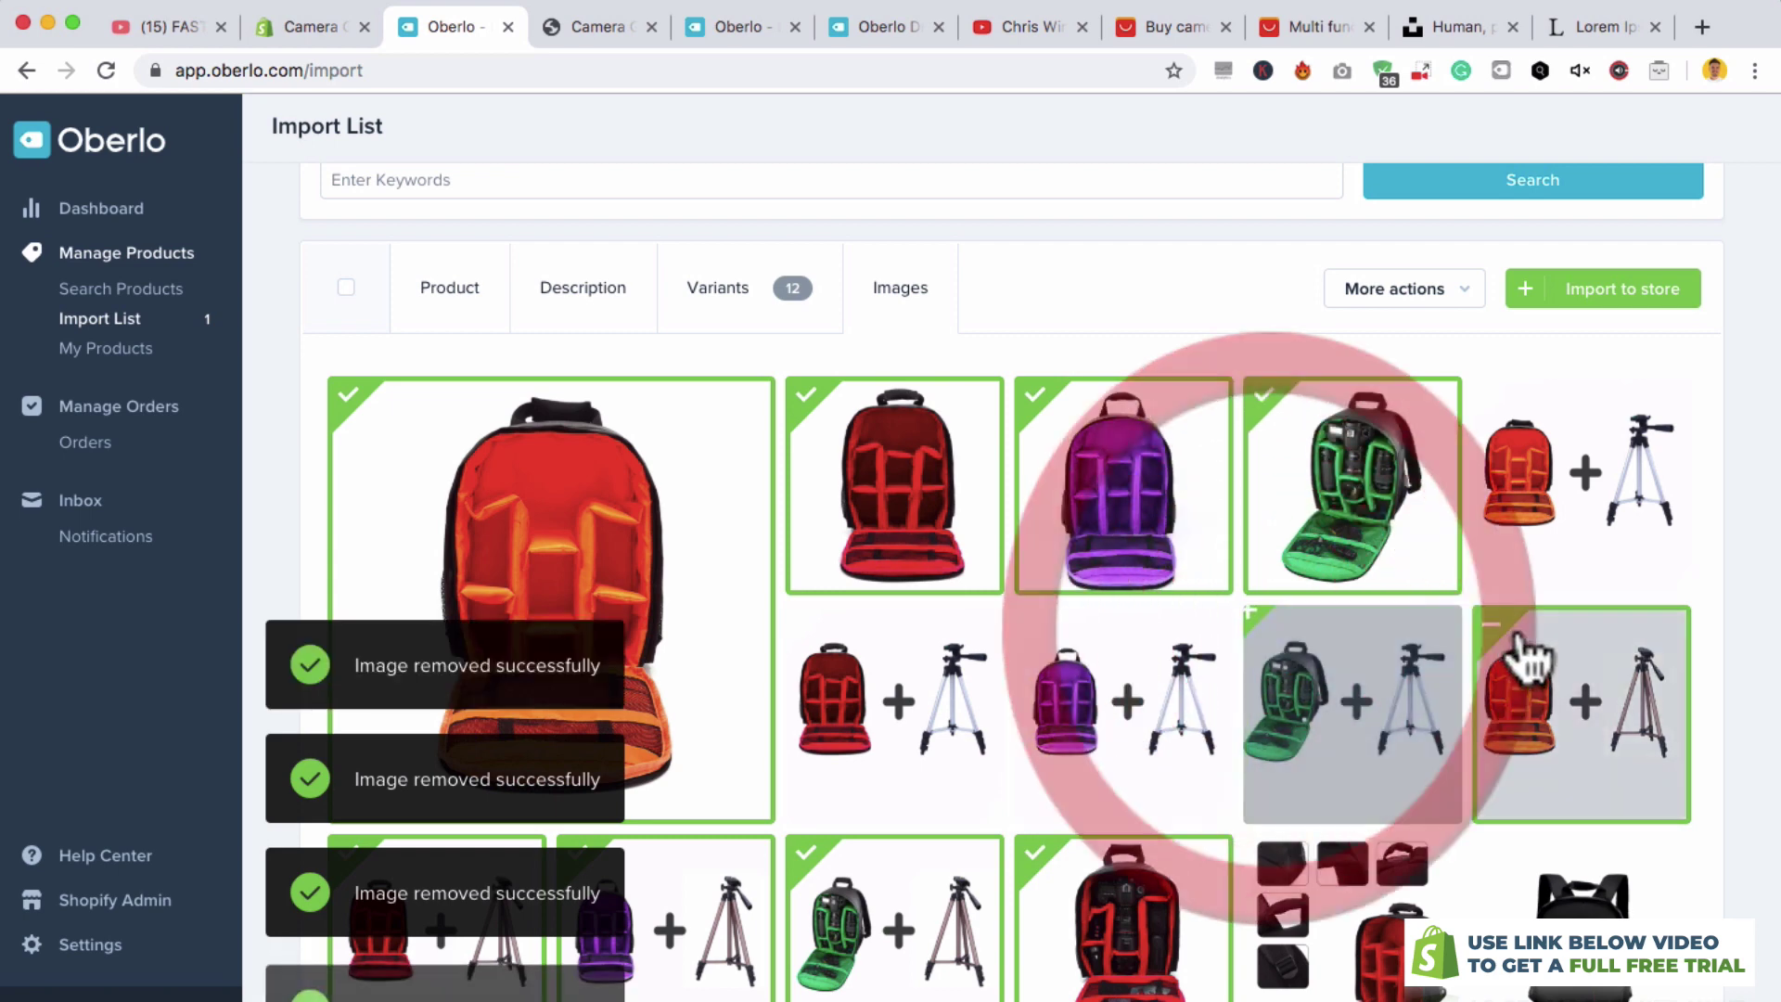
scroll(1565, 375, "up", 1)
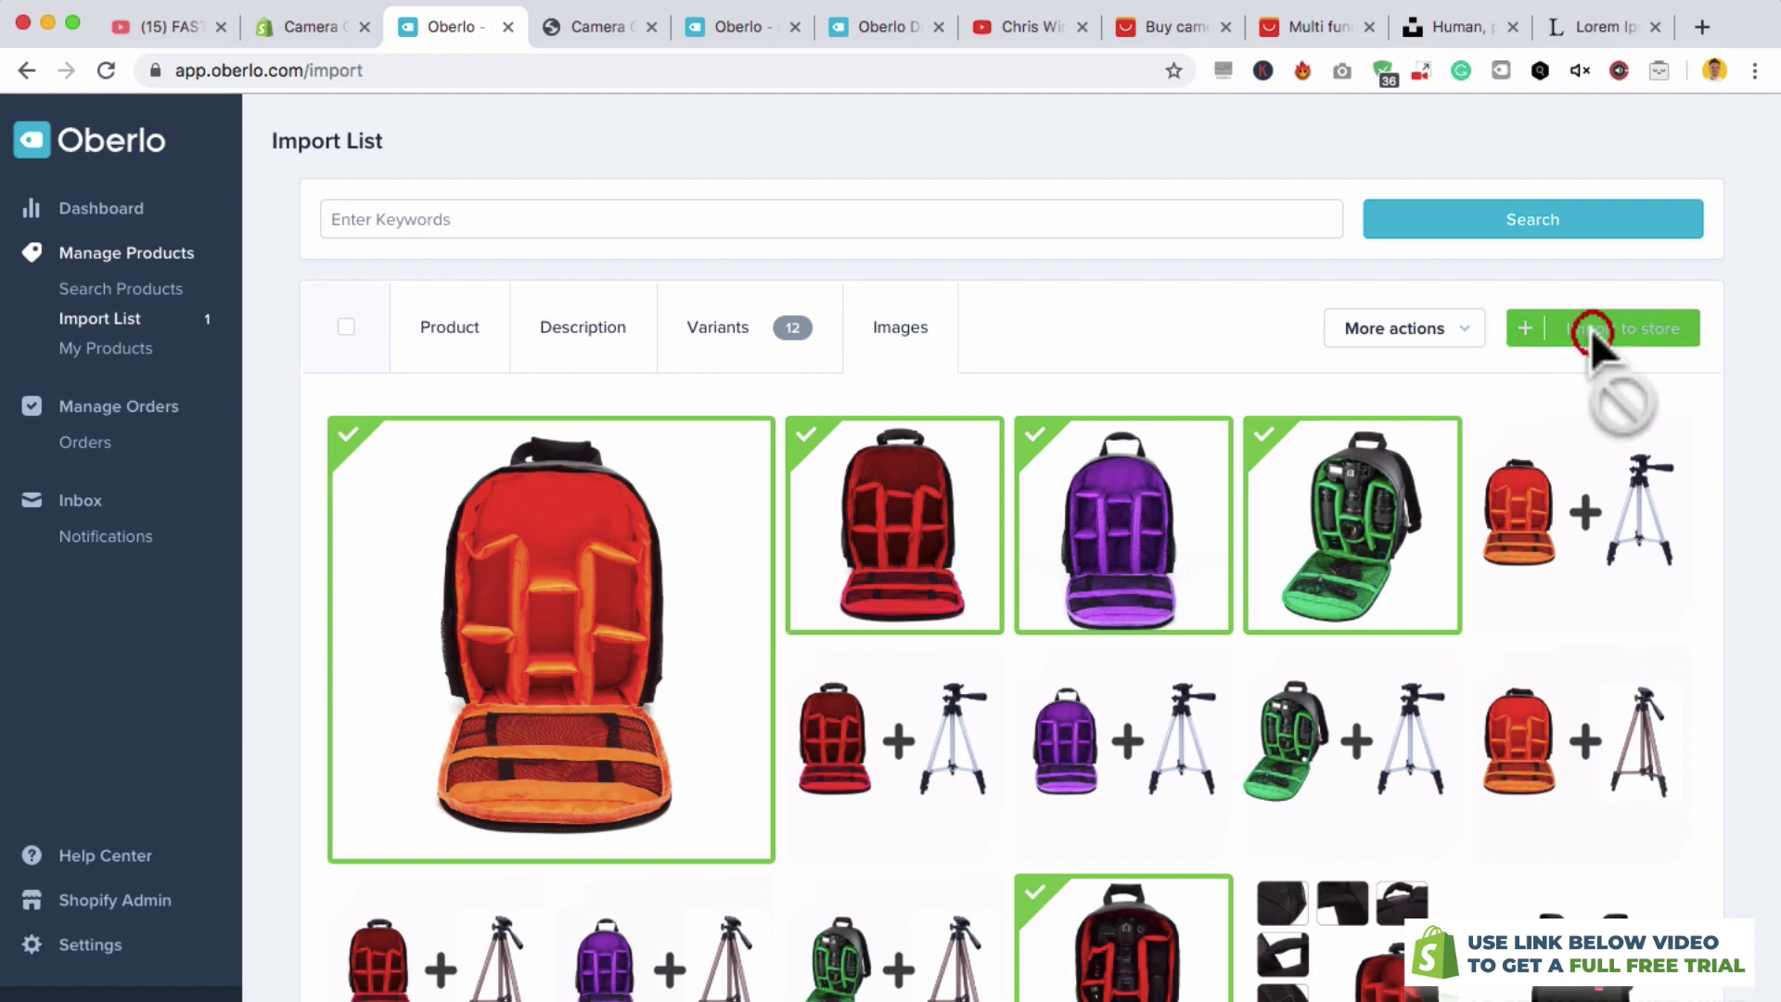
left_click(1590, 336)
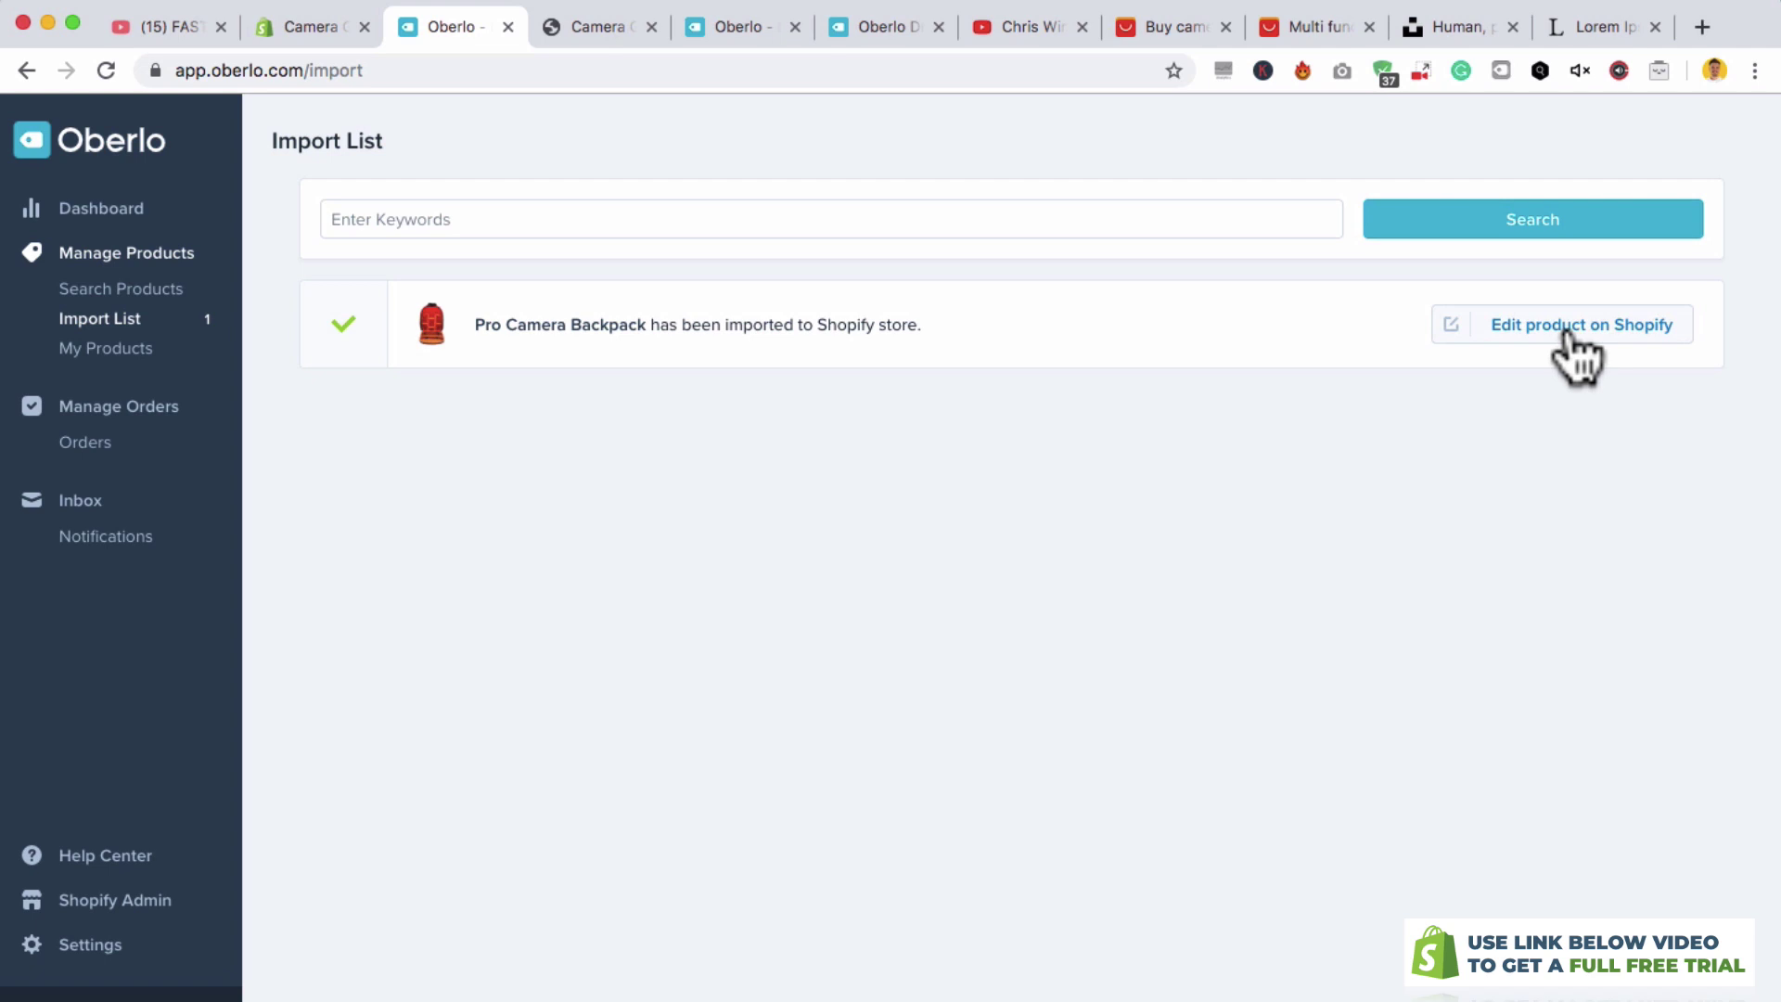
- Move the orange backpack photo into the main image slot of the Shopify product
left_click(1568, 336)
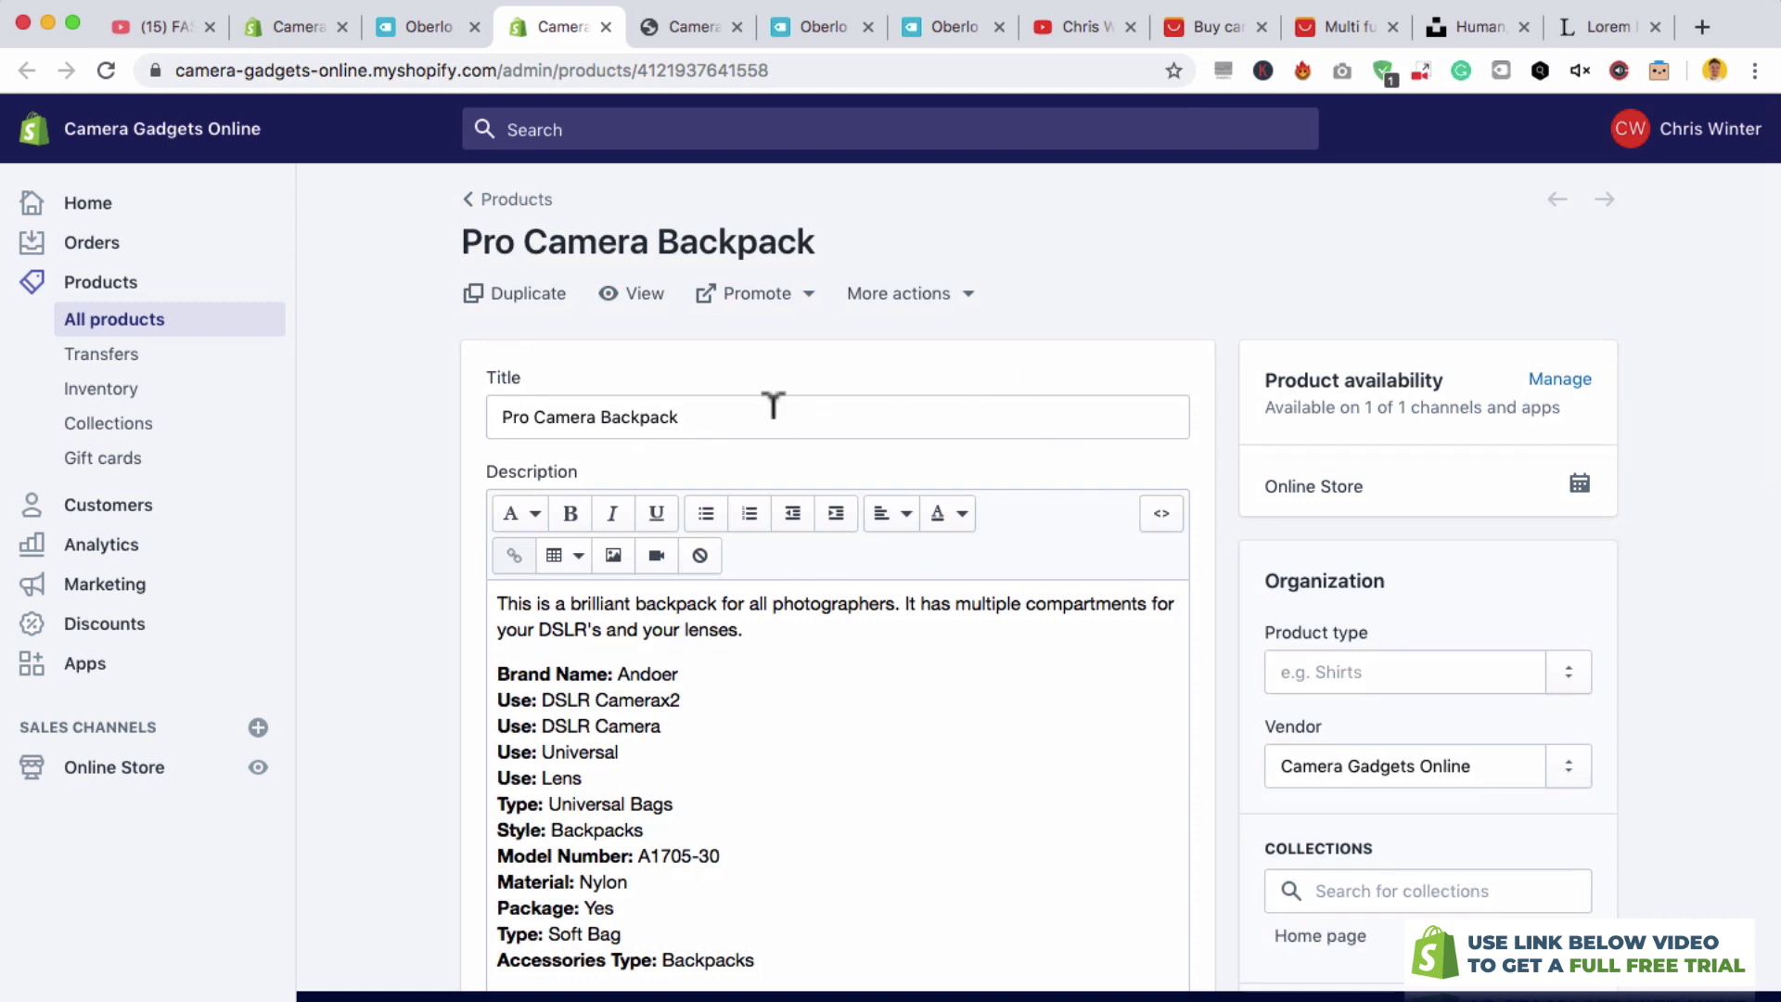
scroll(926, 666, "down", 2)
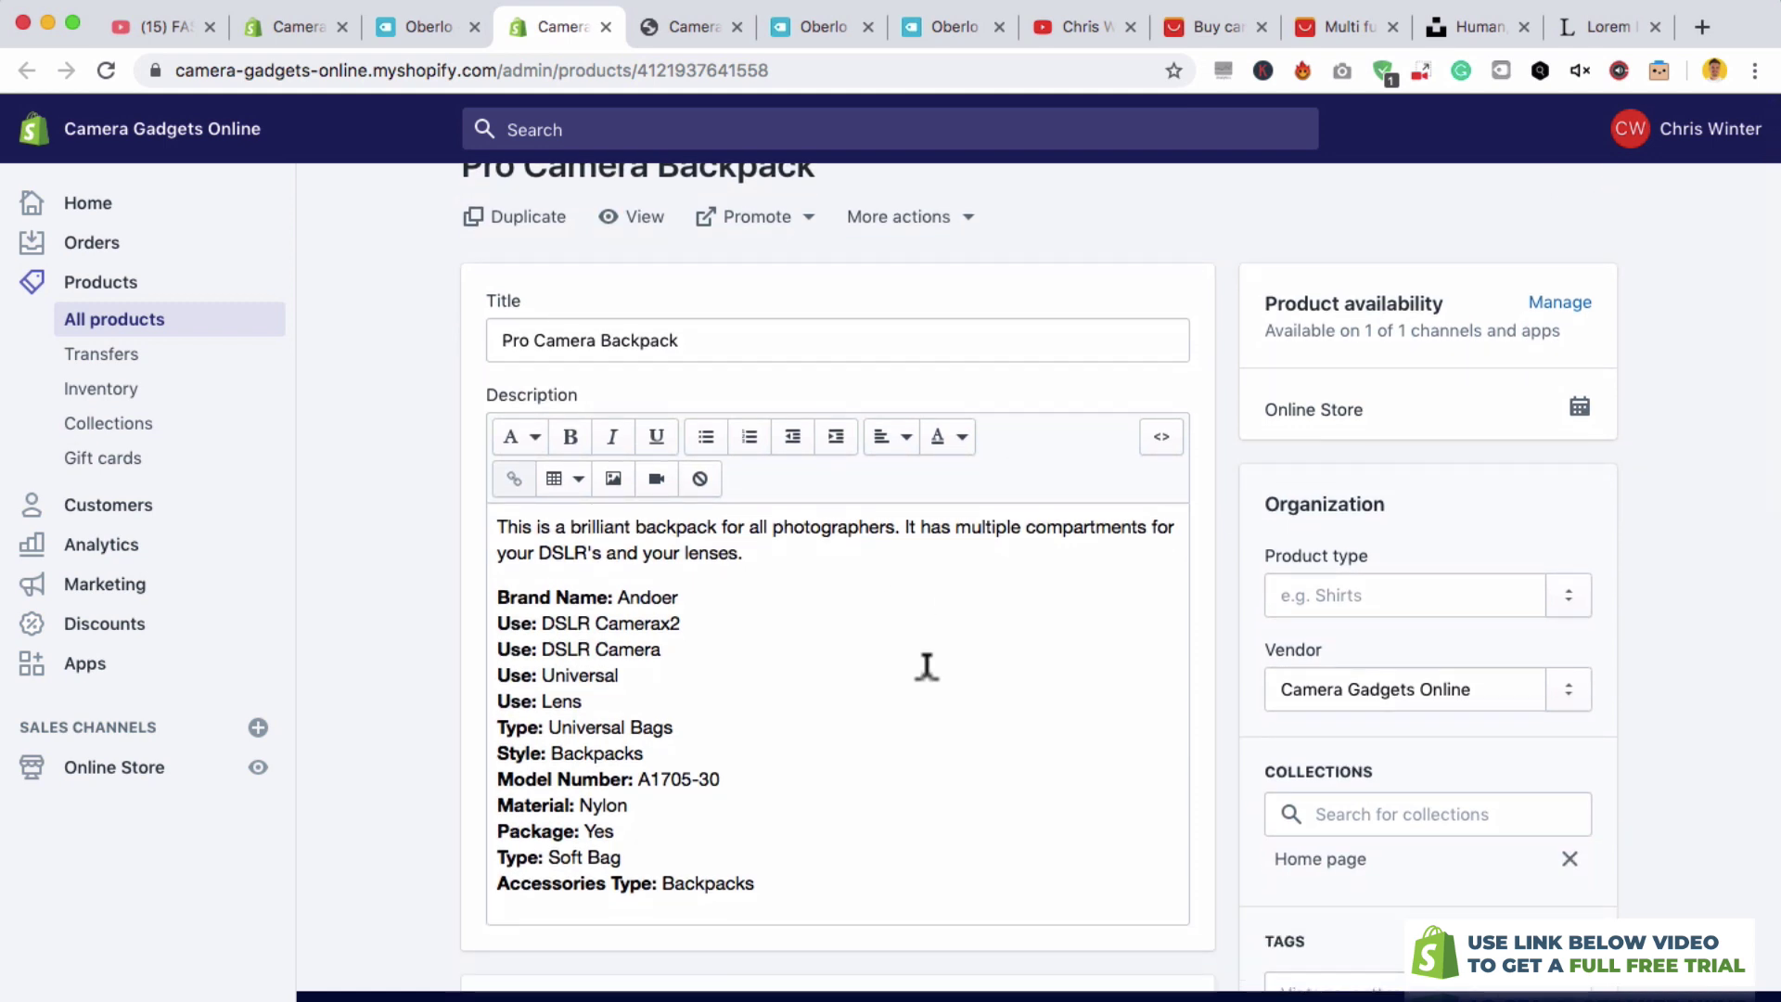
scroll(926, 665, "down", 6)
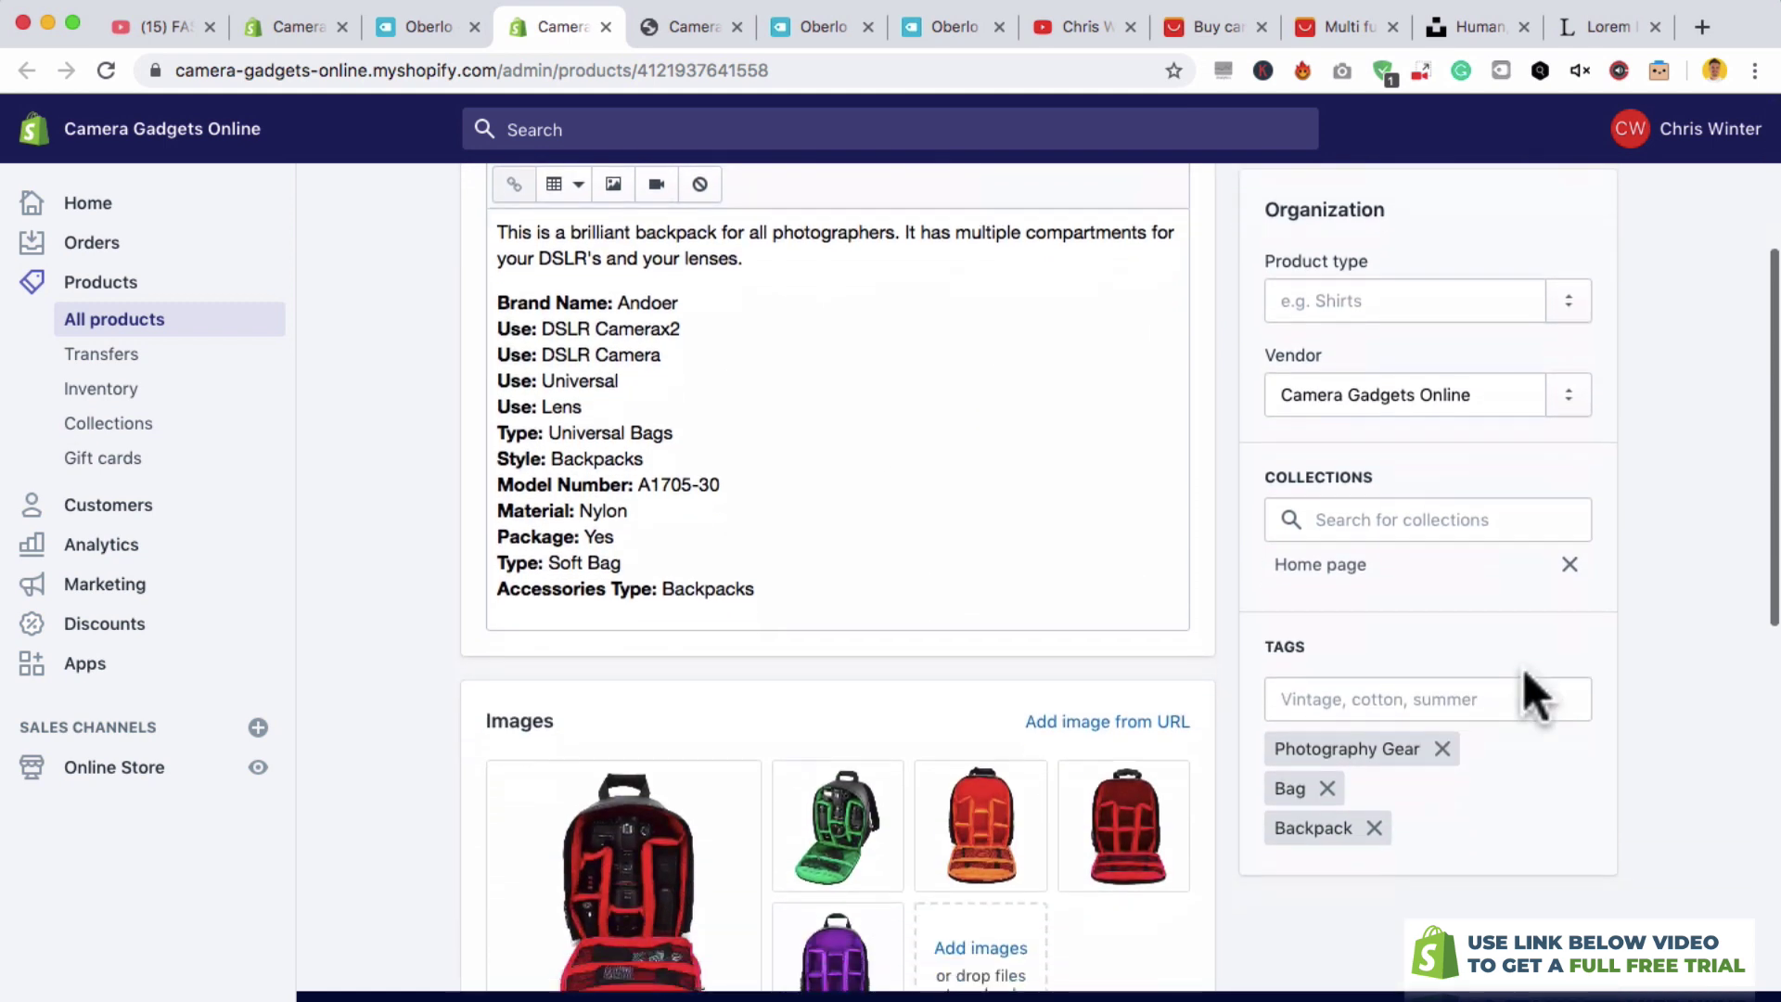
scroll(1038, 759, "down", 3)
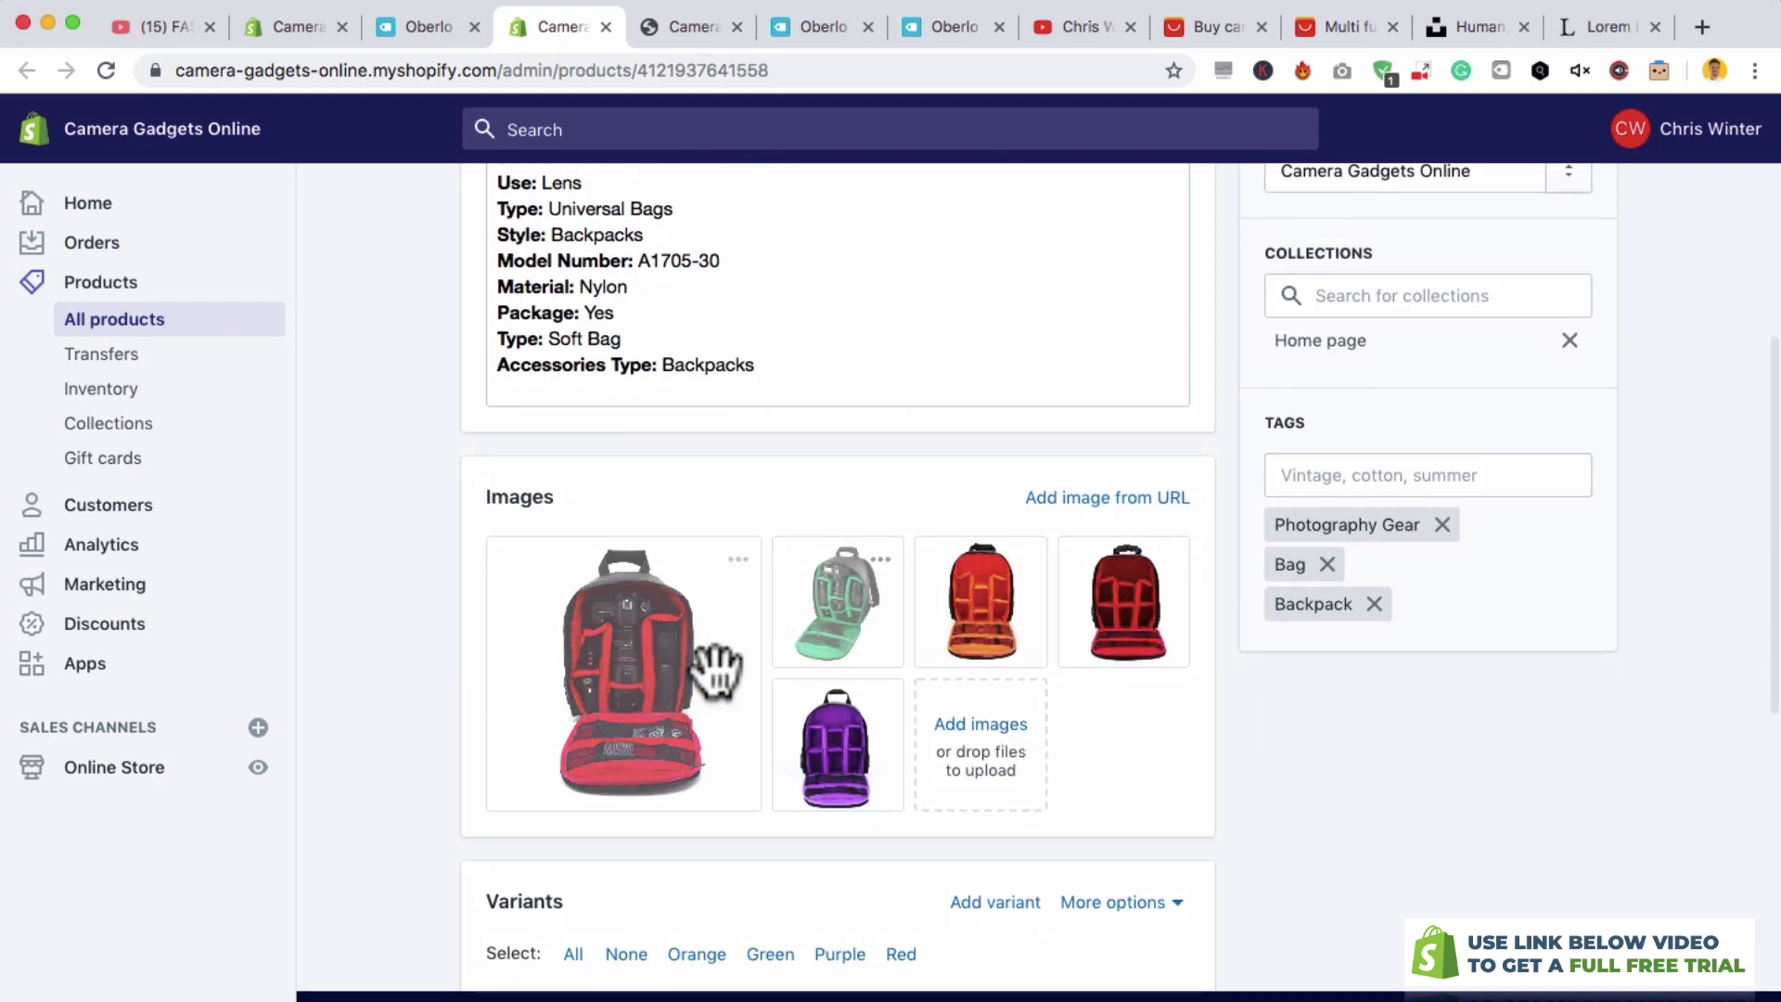
left_click_drag(981, 616, 594, 639)
left_click_drag(834, 630, 835, 603)
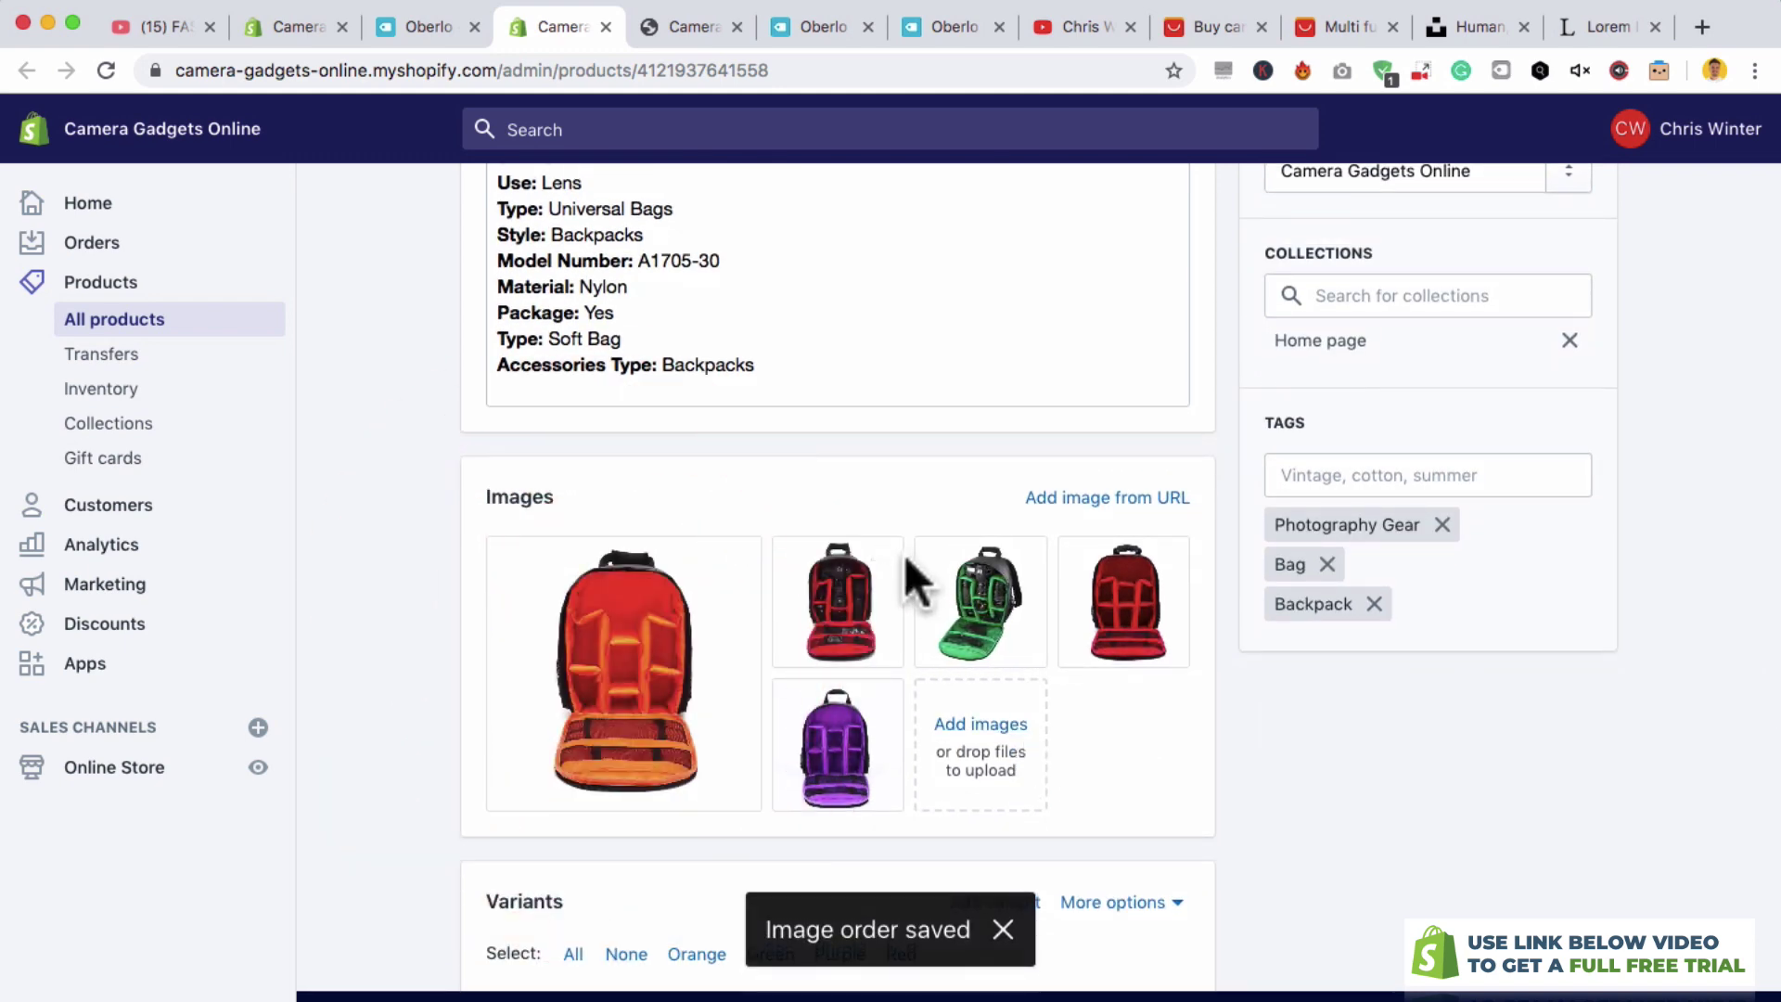
scroll(1415, 685, "up", 5)
scroll(1418, 708, "down", 4)
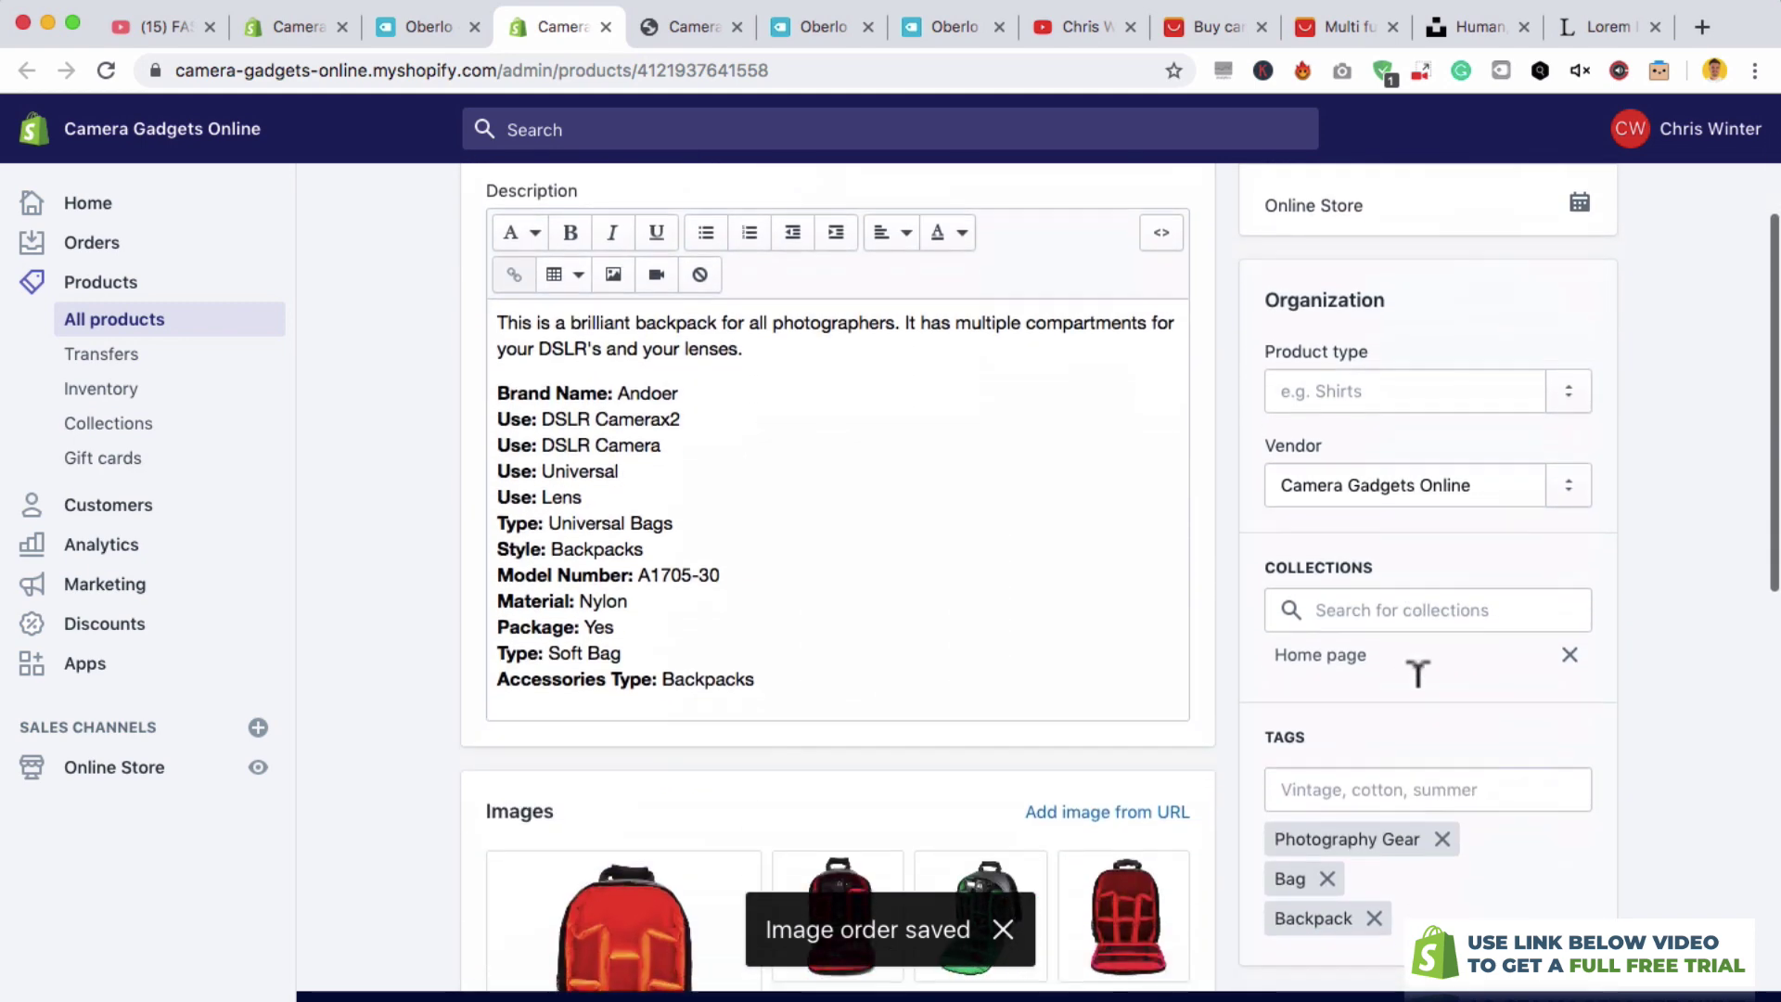
scroll(1399, 556, "up", 5)
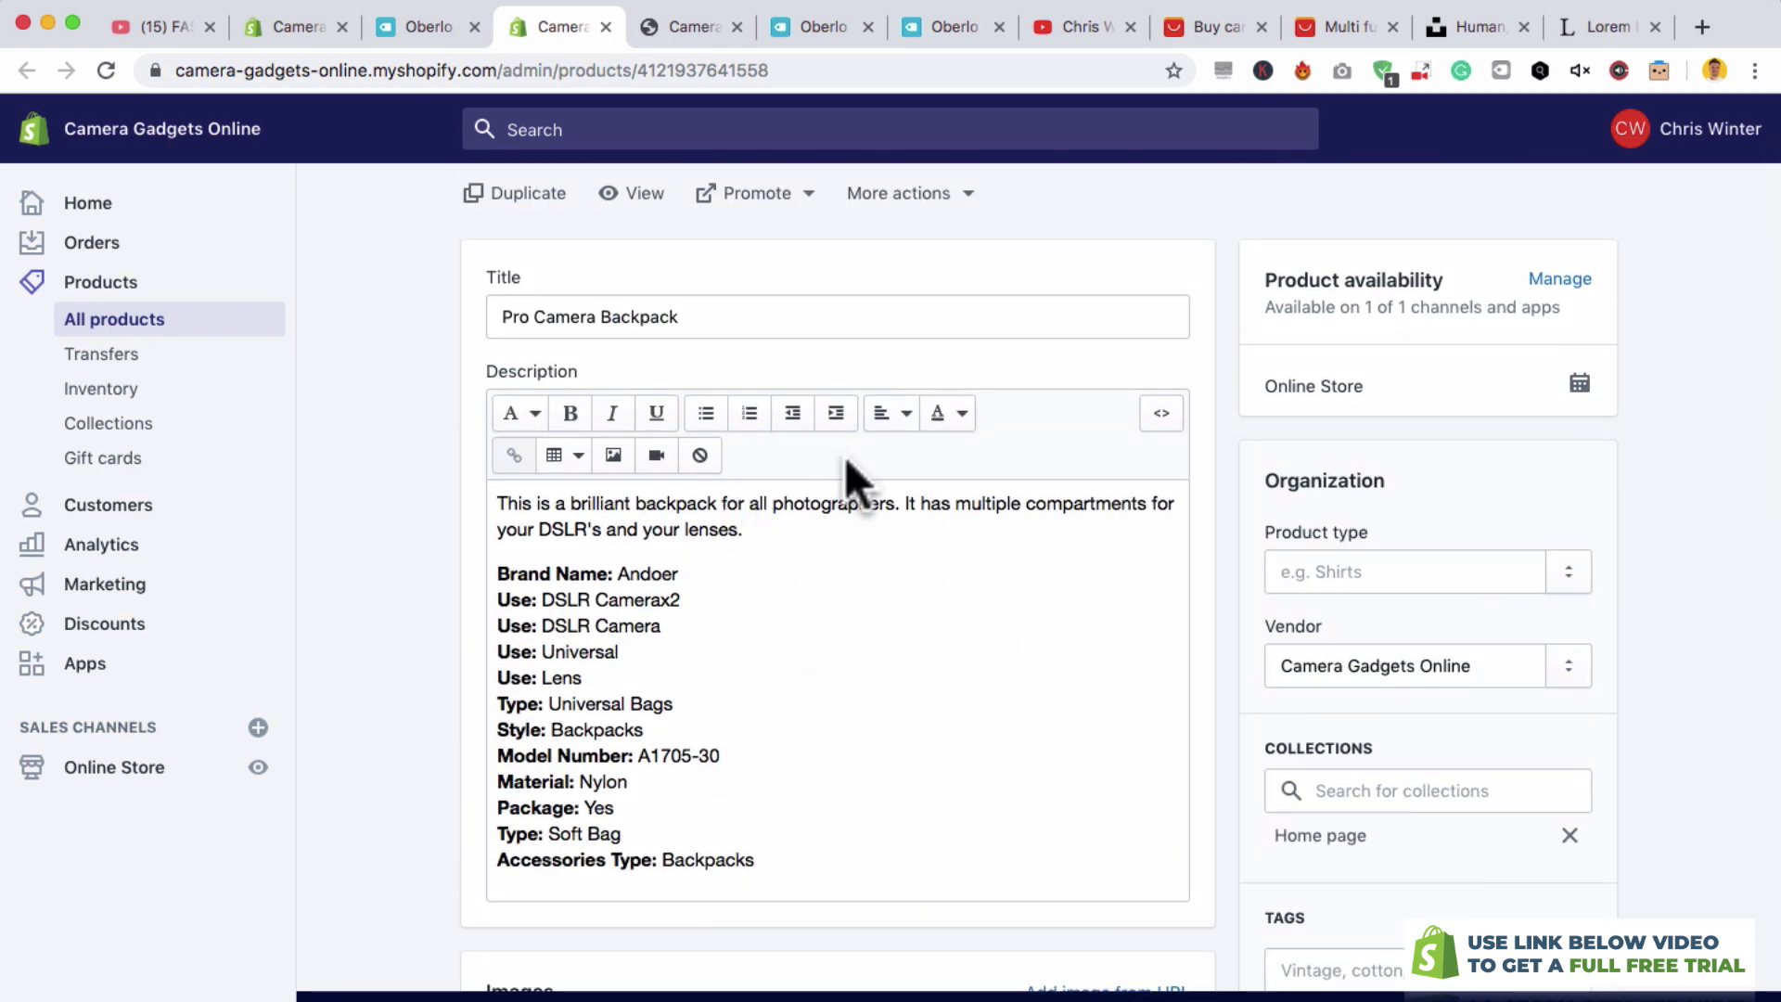
scroll(843, 478, "up", 3)
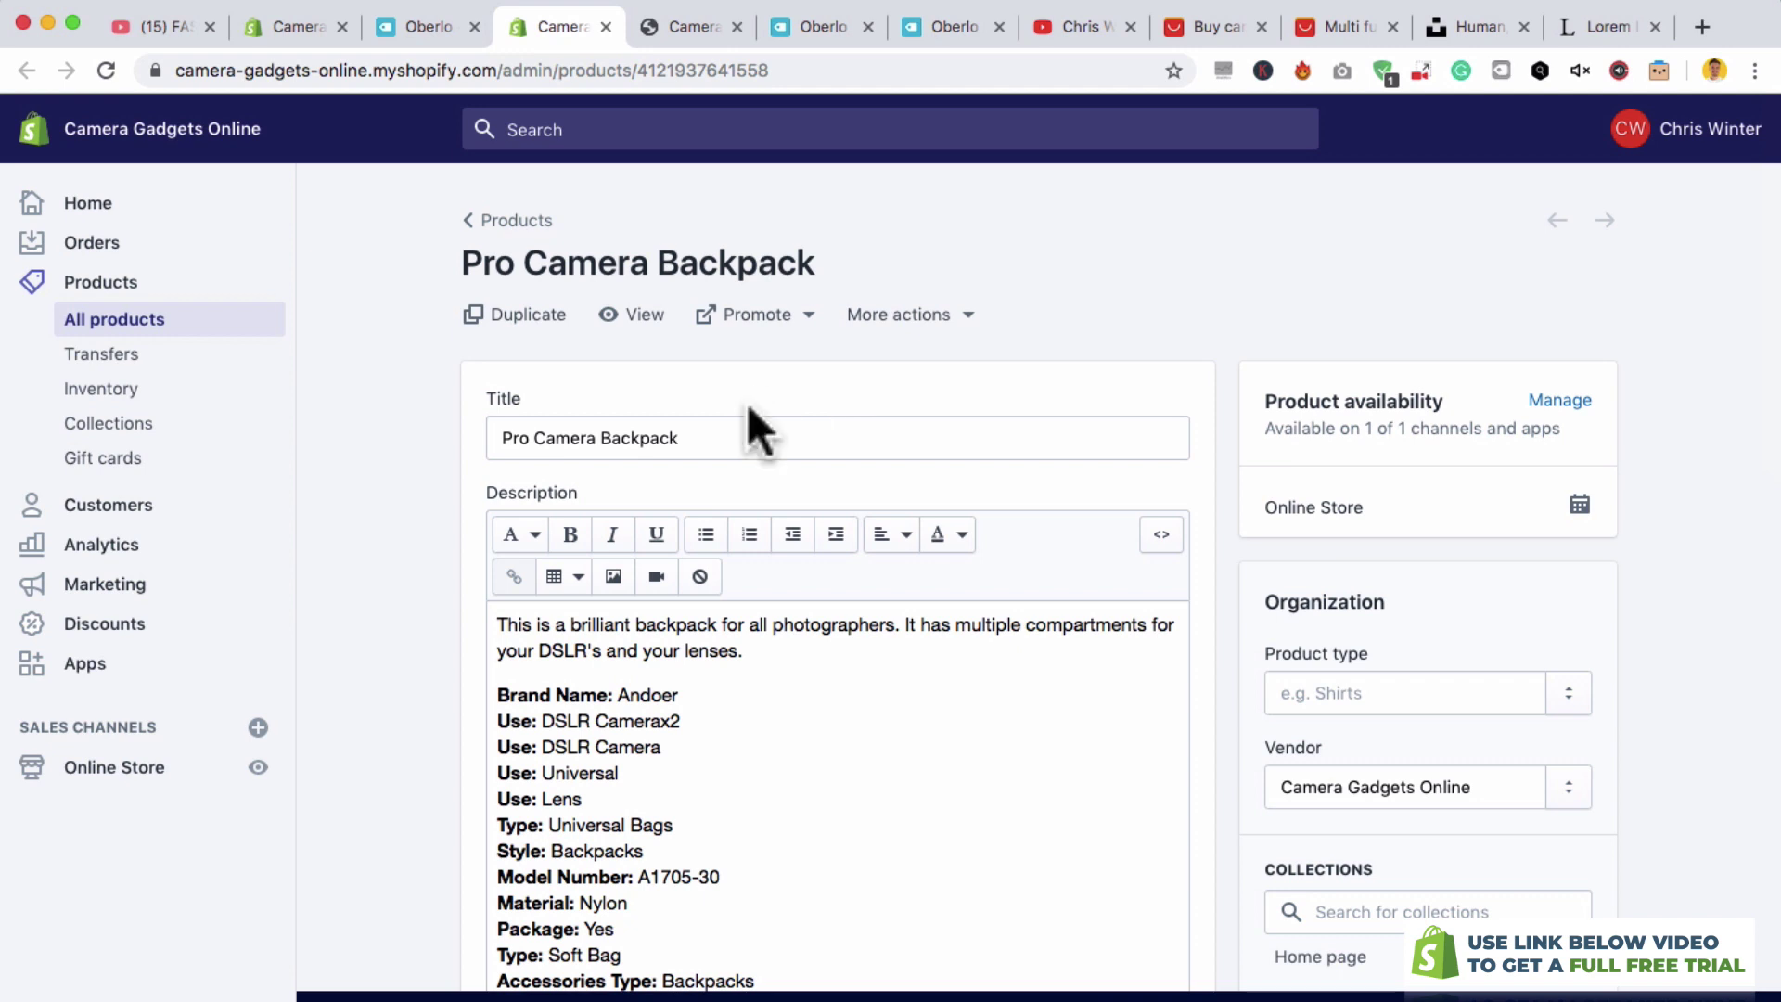
- Preview the backpack on the storefront, trying the green, purple, red and orange colours
left_click(640, 338)
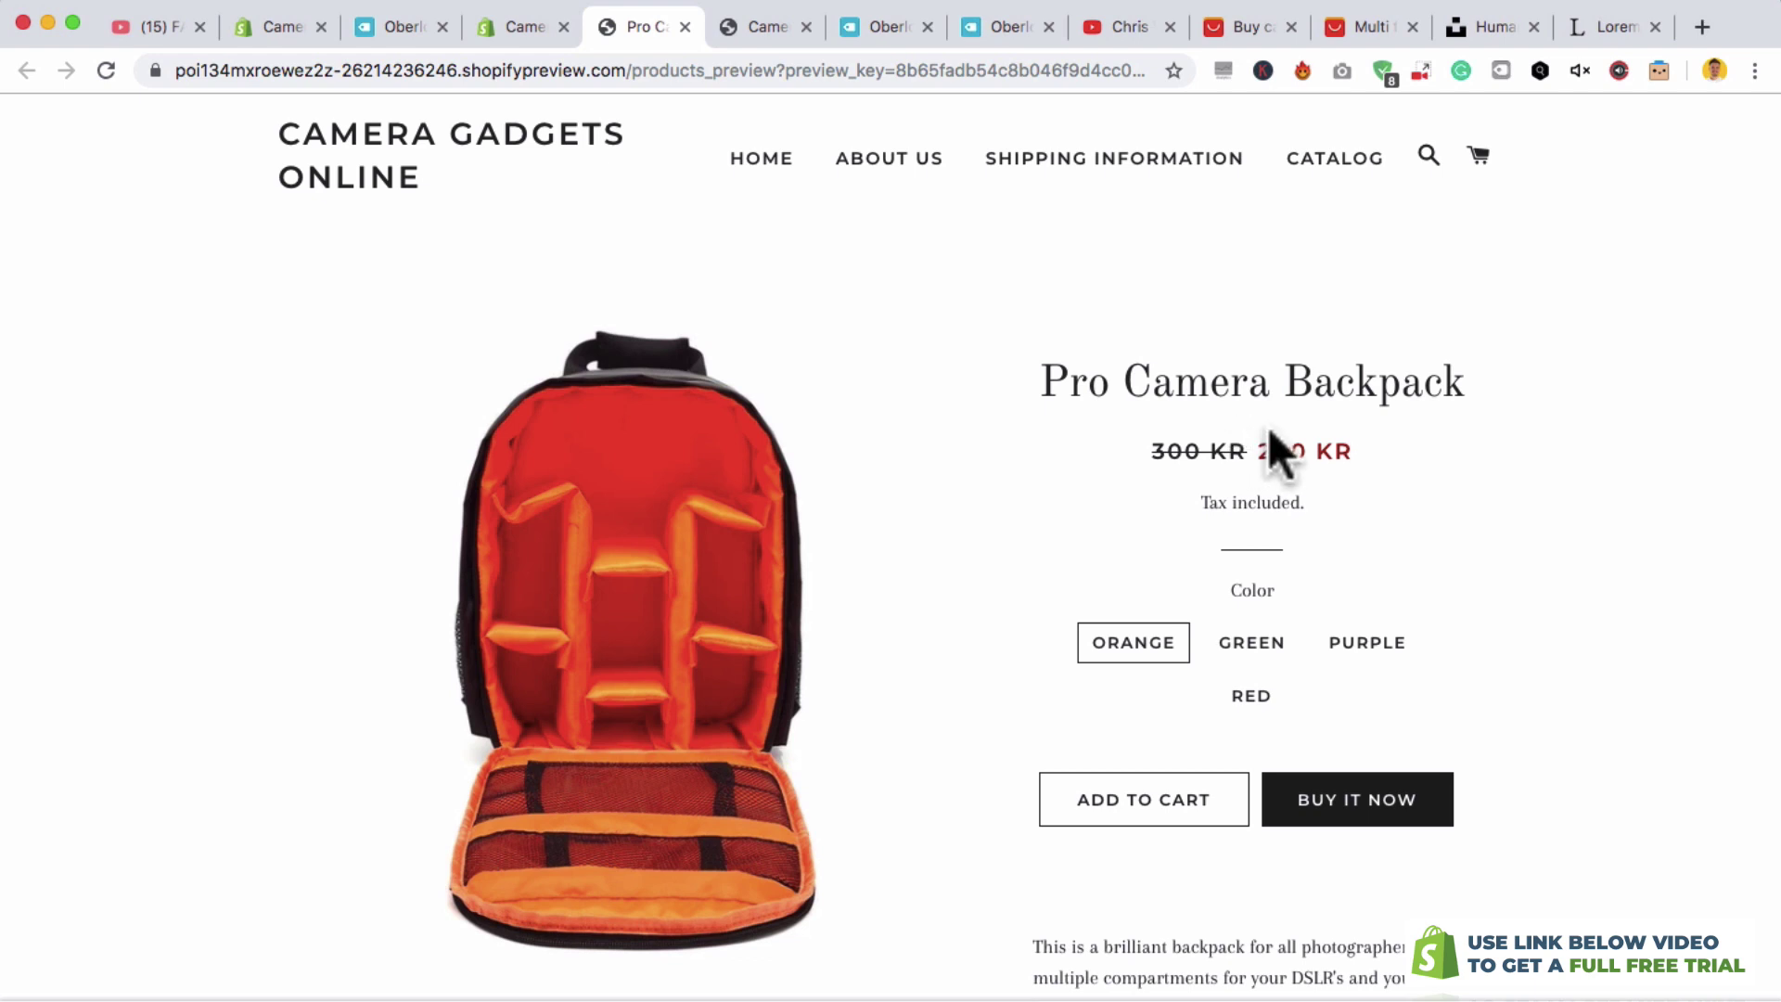
left_click_drag(1037, 364, 1500, 387)
left_click(1499, 387)
left_click(1231, 651)
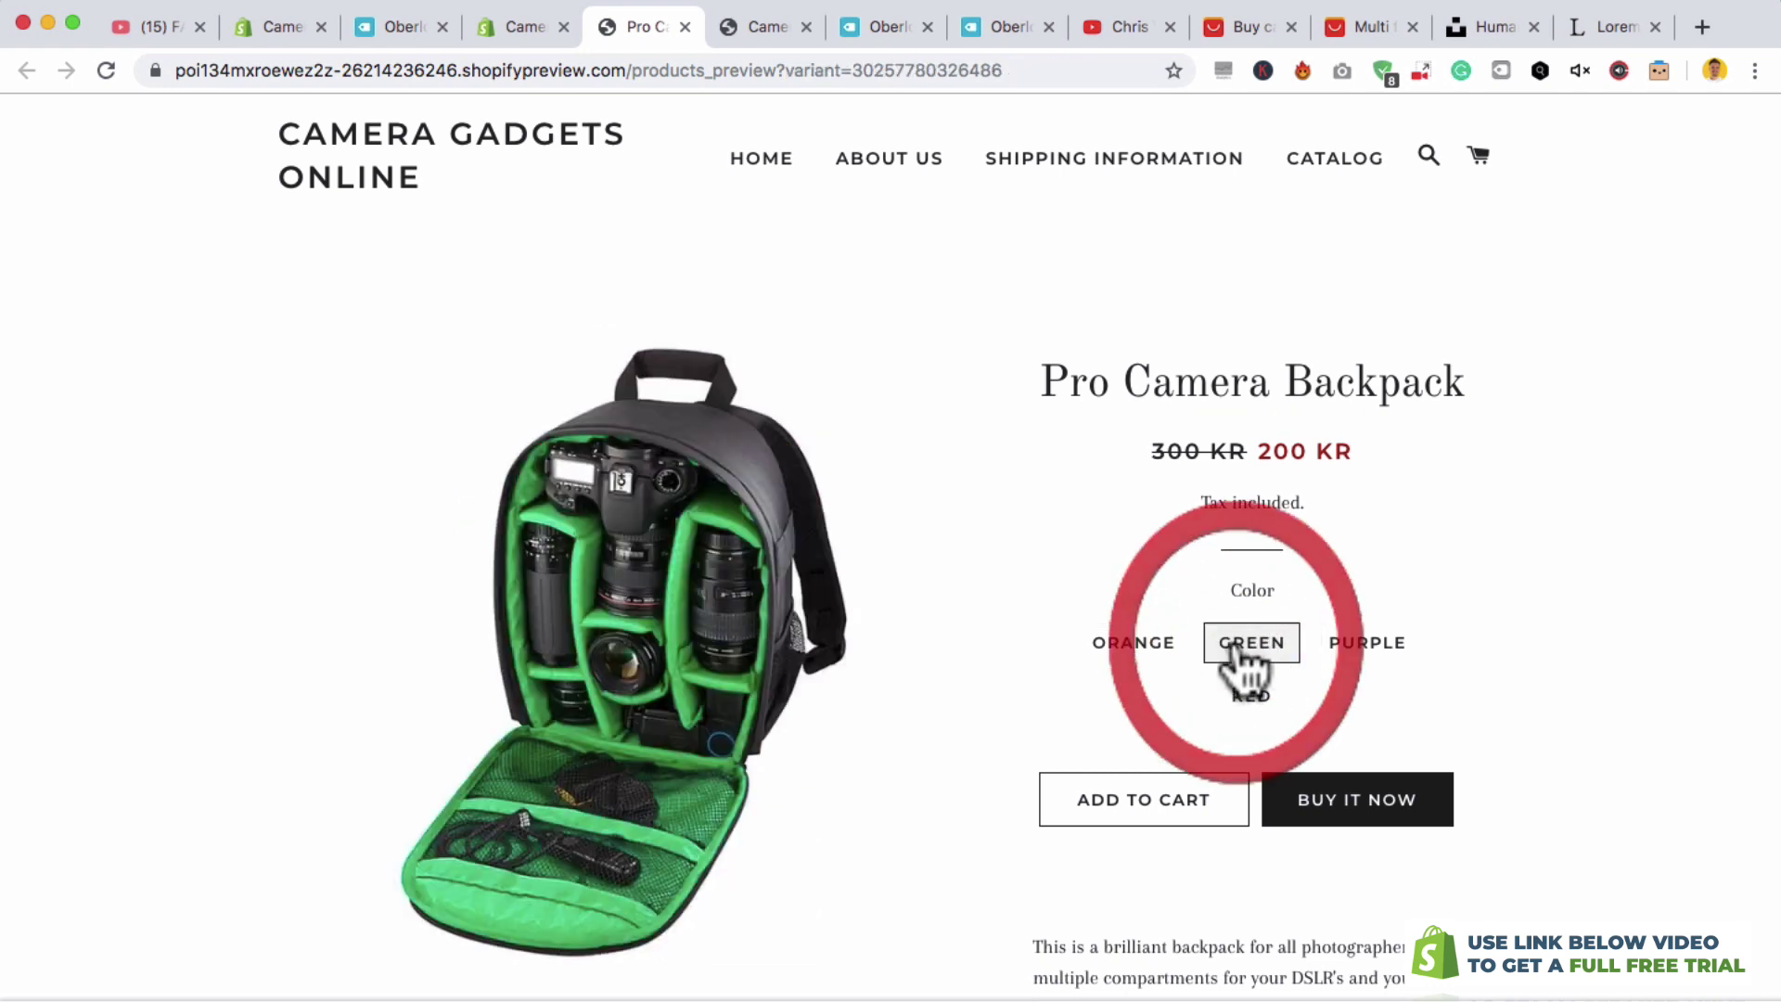
left_click(1351, 651)
left_click(1251, 697)
left_click(1136, 647)
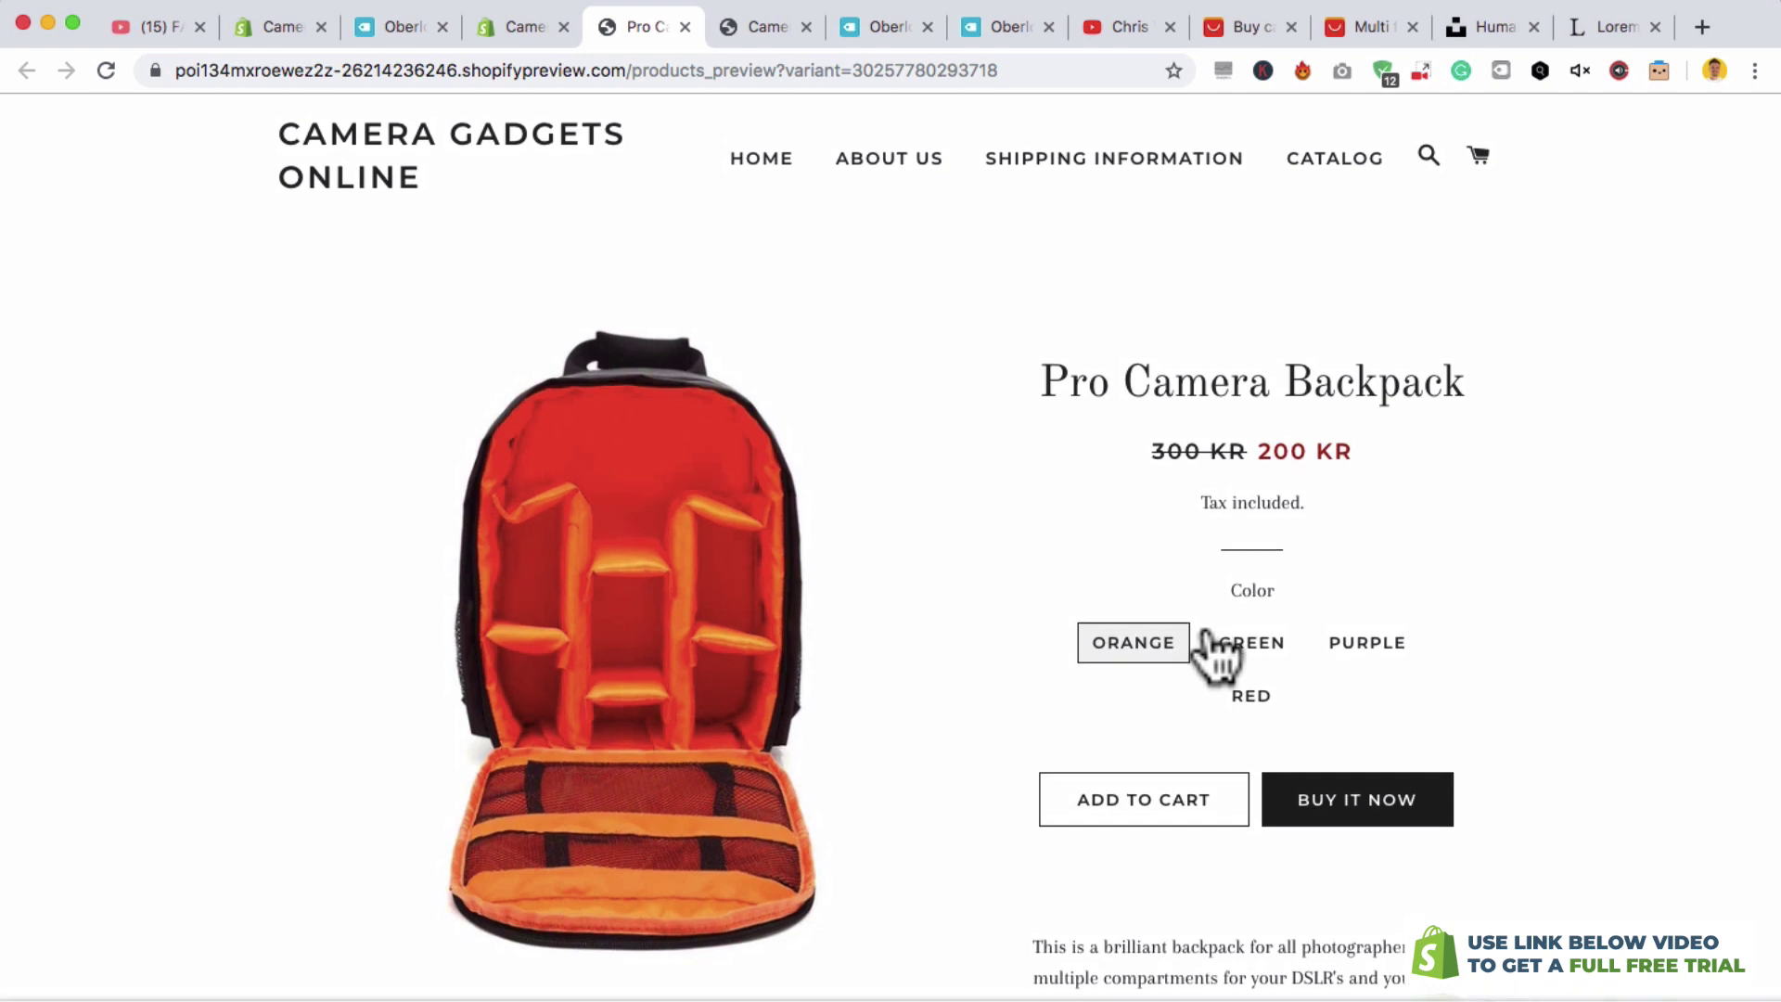
scroll(1215, 654, "down", 5)
left_click(1101, 638)
left_click_drag(1102, 639, 1026, 568)
left_click(1045, 541)
scroll(1075, 584, "up", 5)
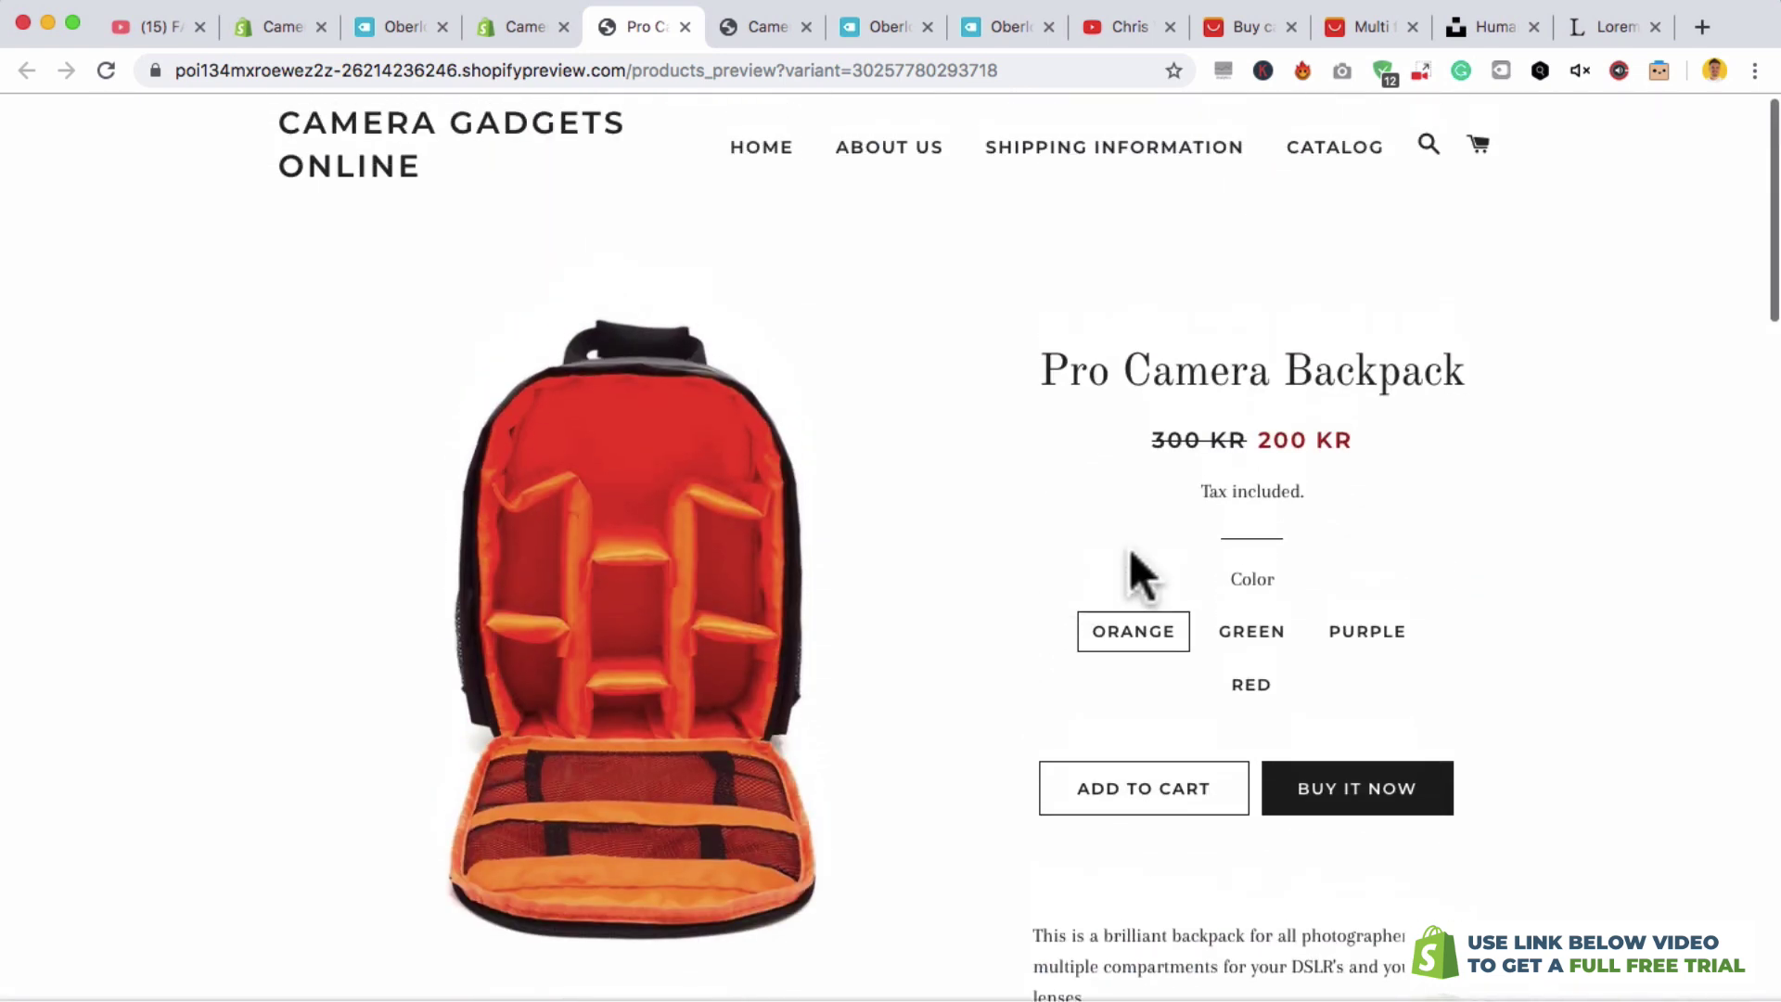
- Add the Orange and Green backpacks to the cart, then return to the store admin
left_click(1202, 797)
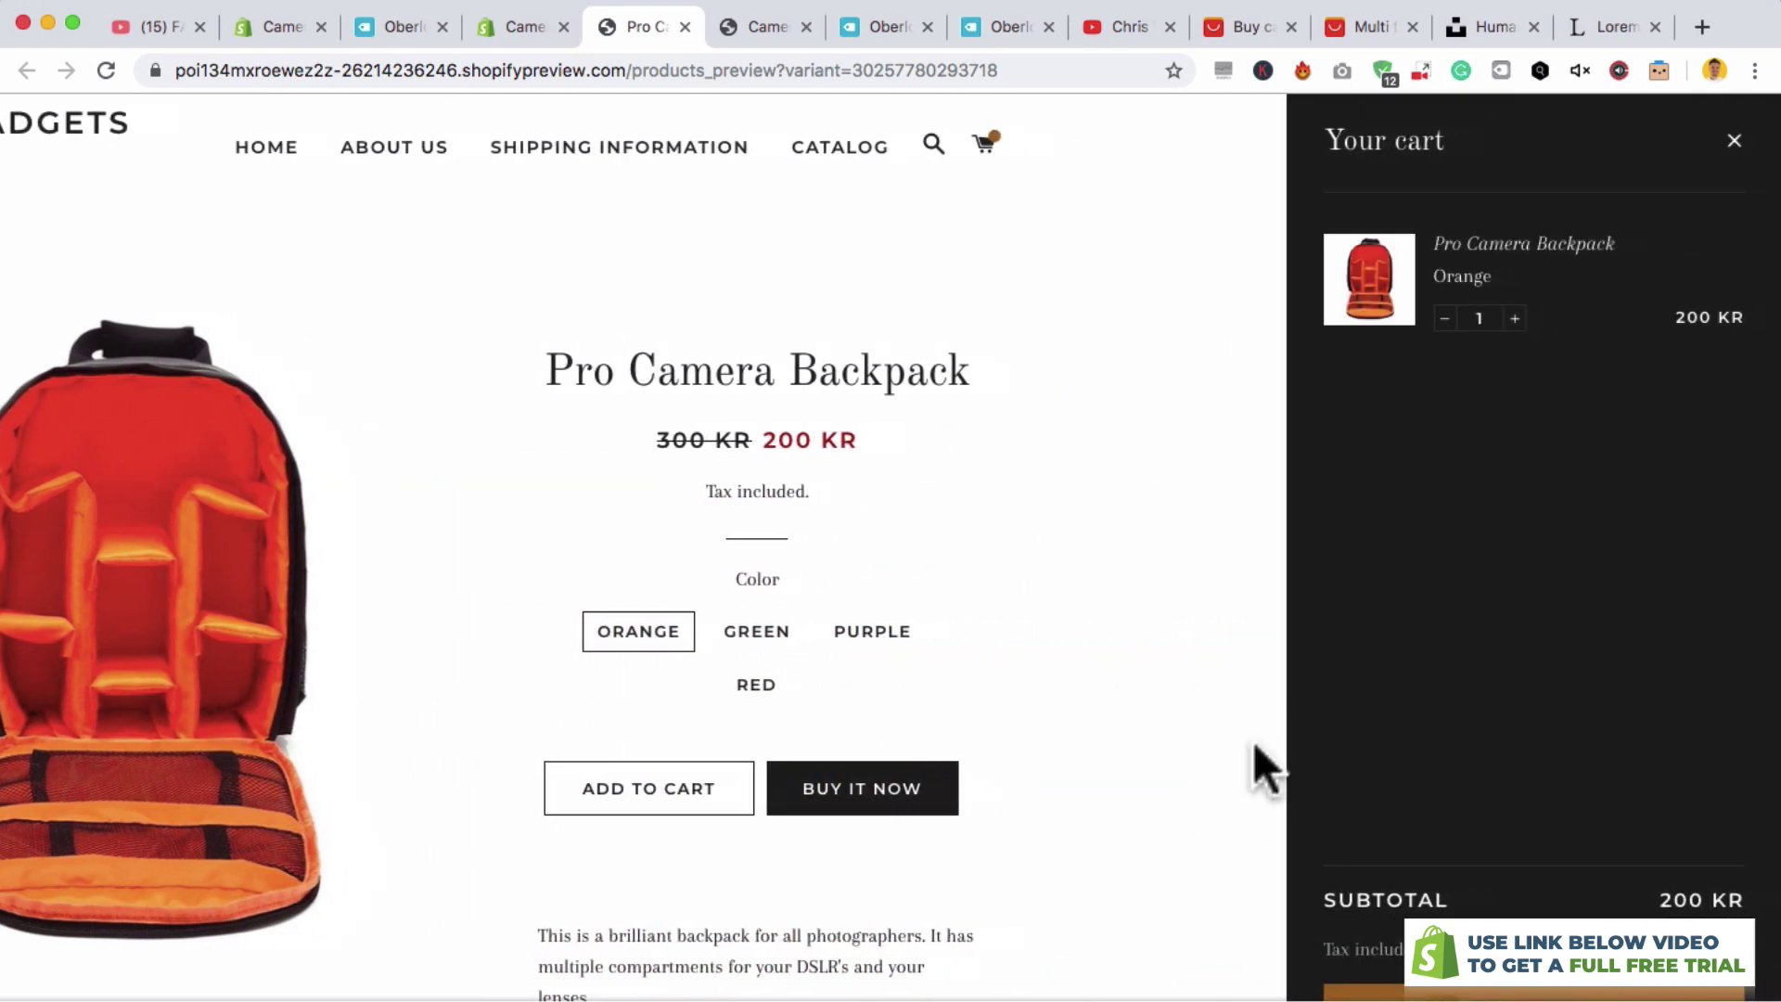
left_click(1145, 739)
left_click(1252, 629)
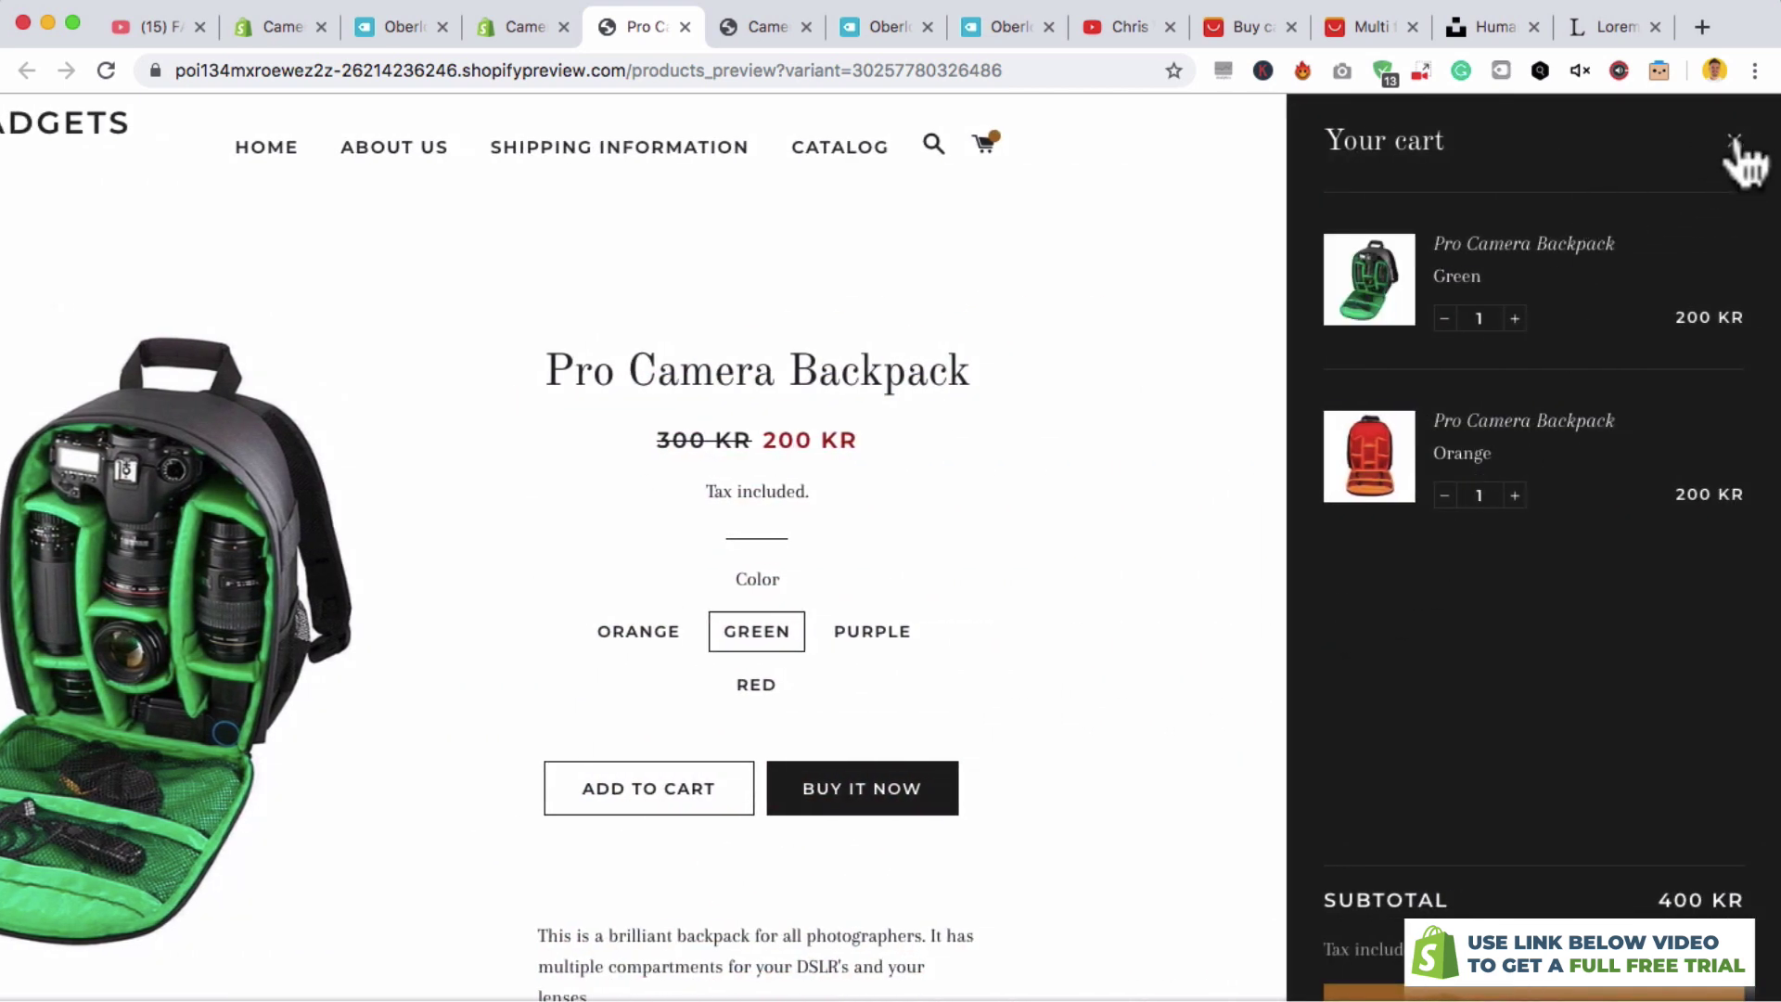
left_click(1735, 146)
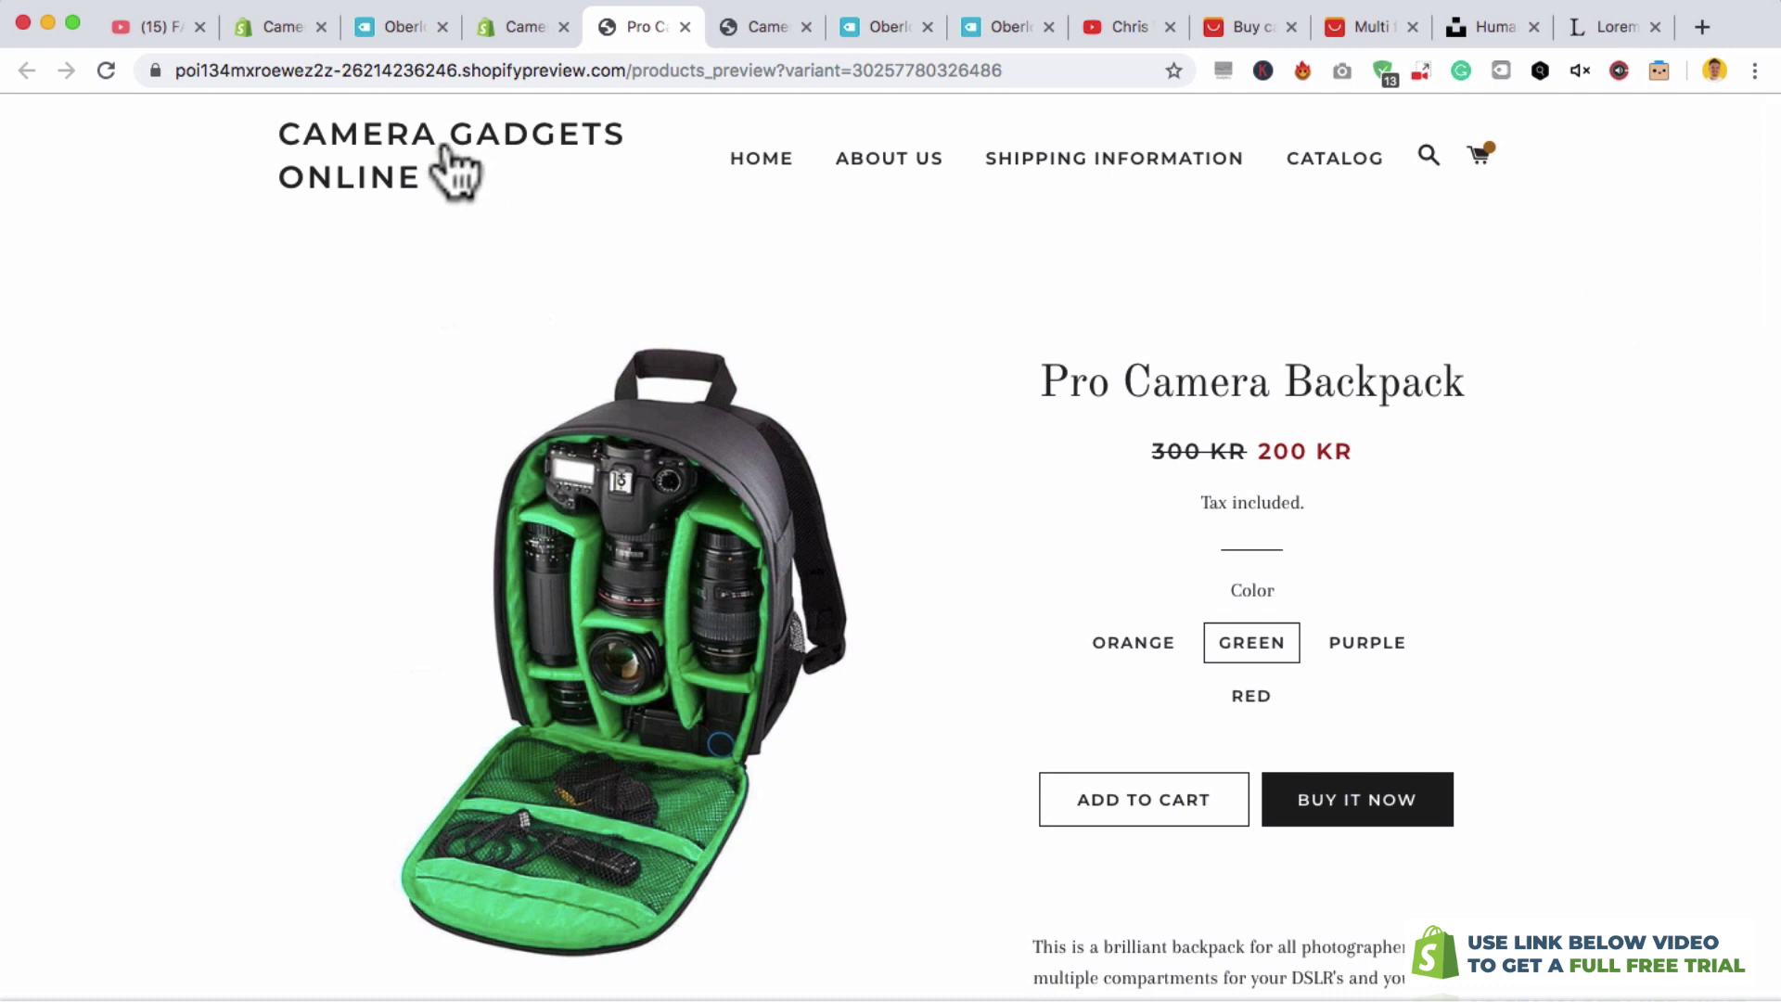
left_click(287, 34)
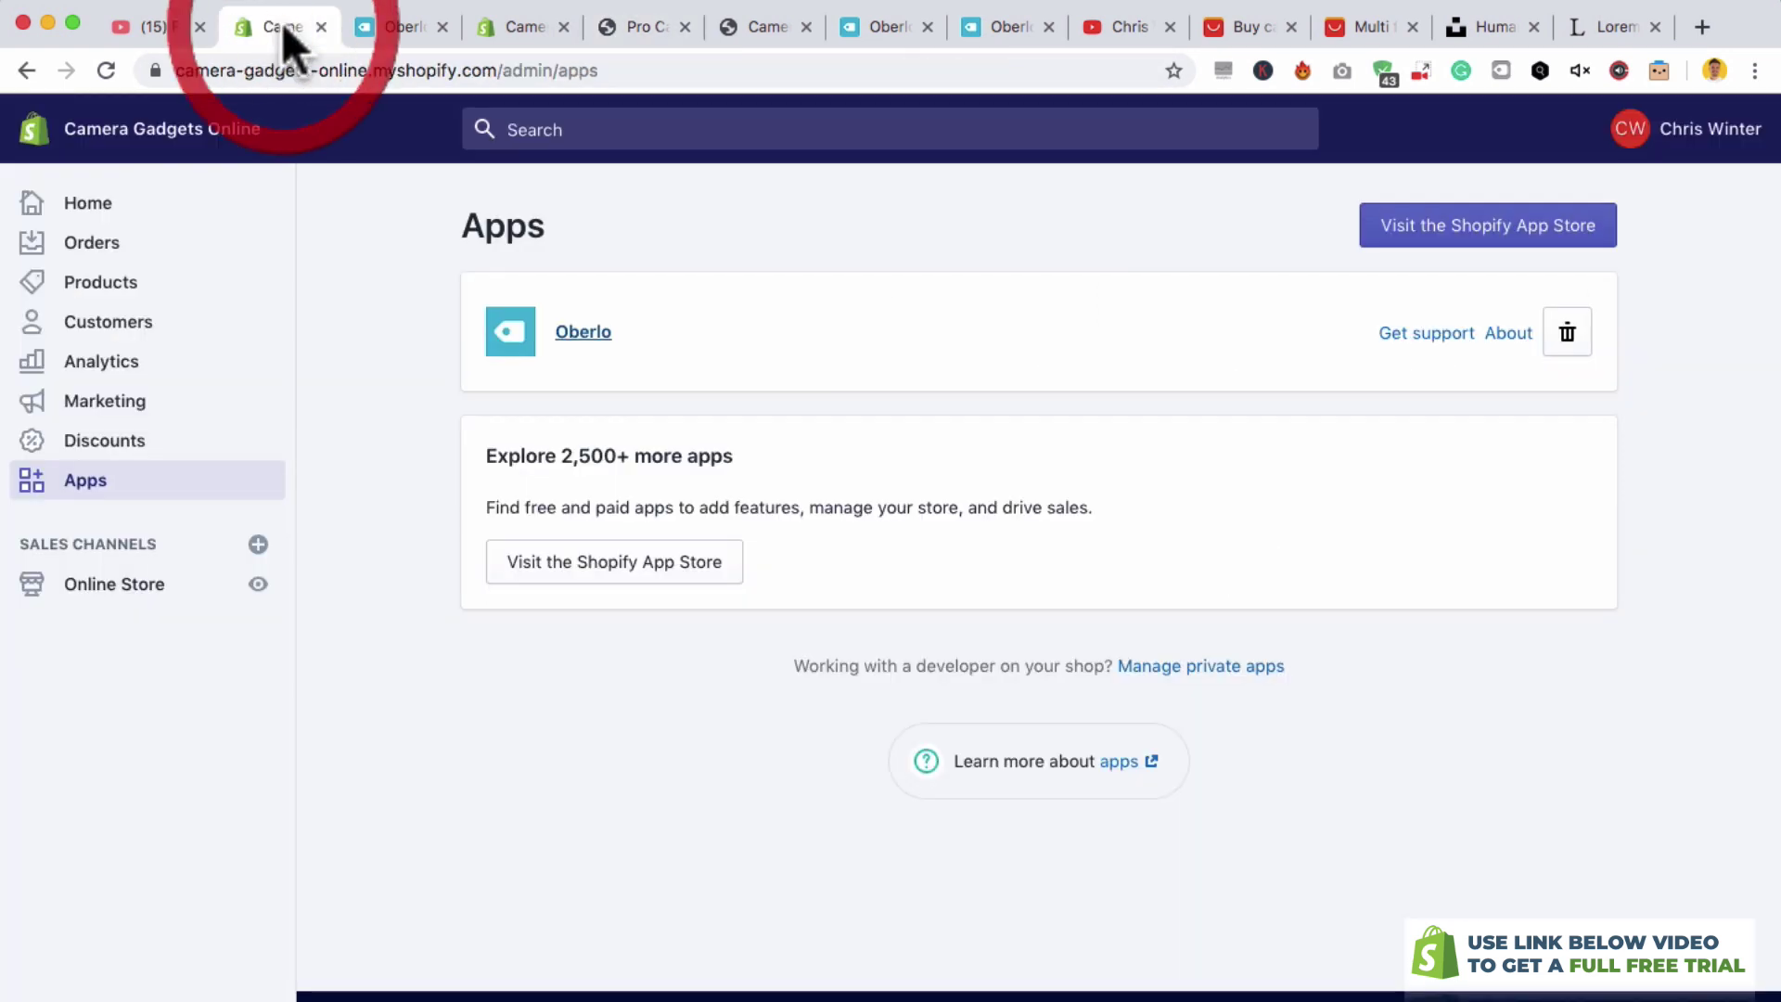
- Open the current theme in the editor and add a Featured product section to the homepage
left_click(141, 584)
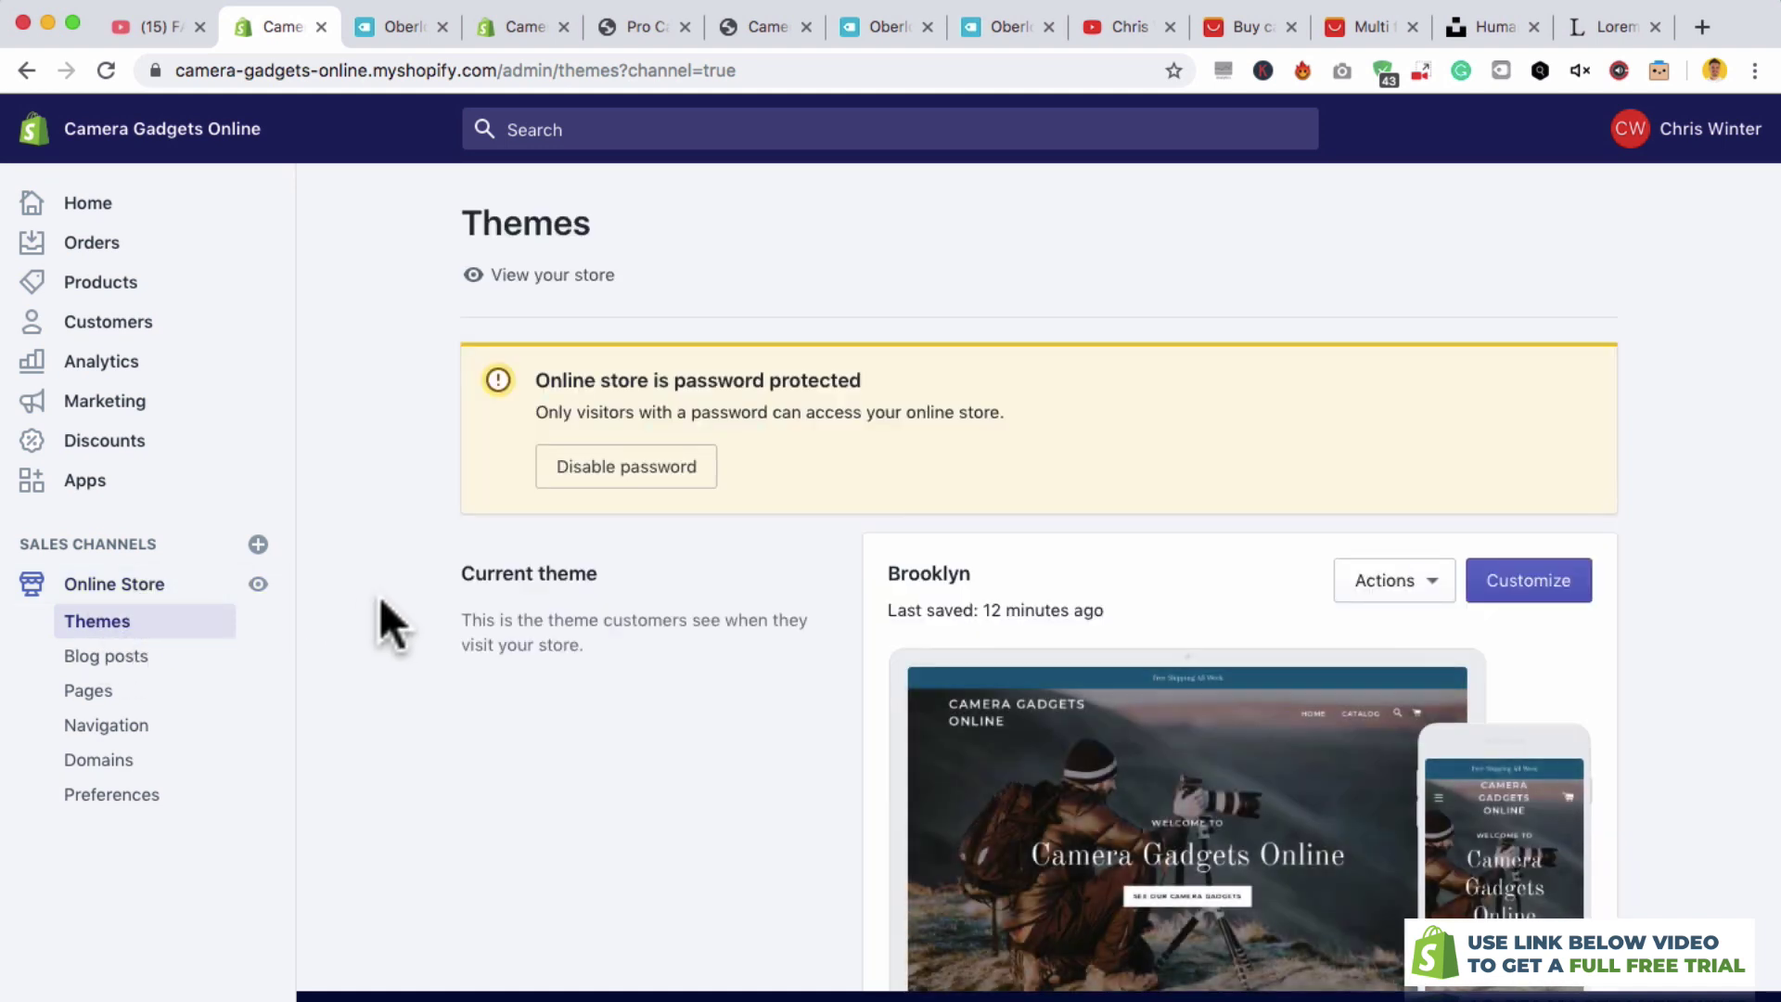
left_click(1548, 598)
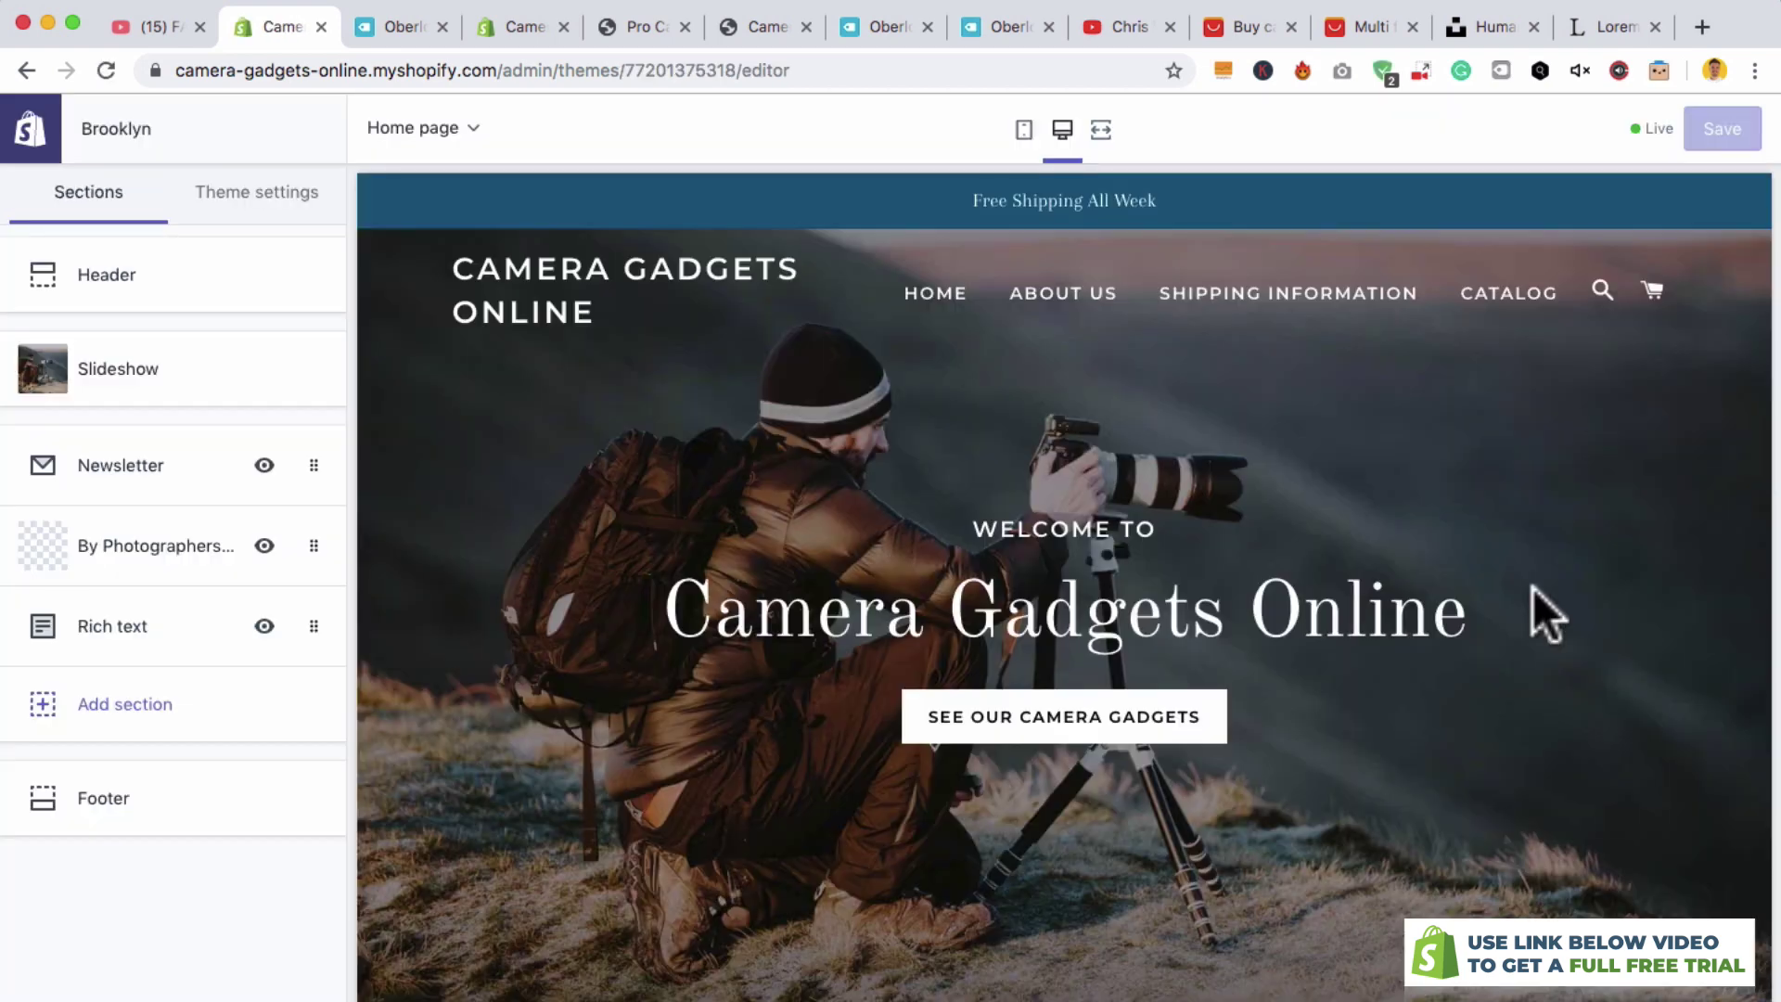
scroll(1532, 588, "down", 3)
scroll(1532, 588, "down", 3)
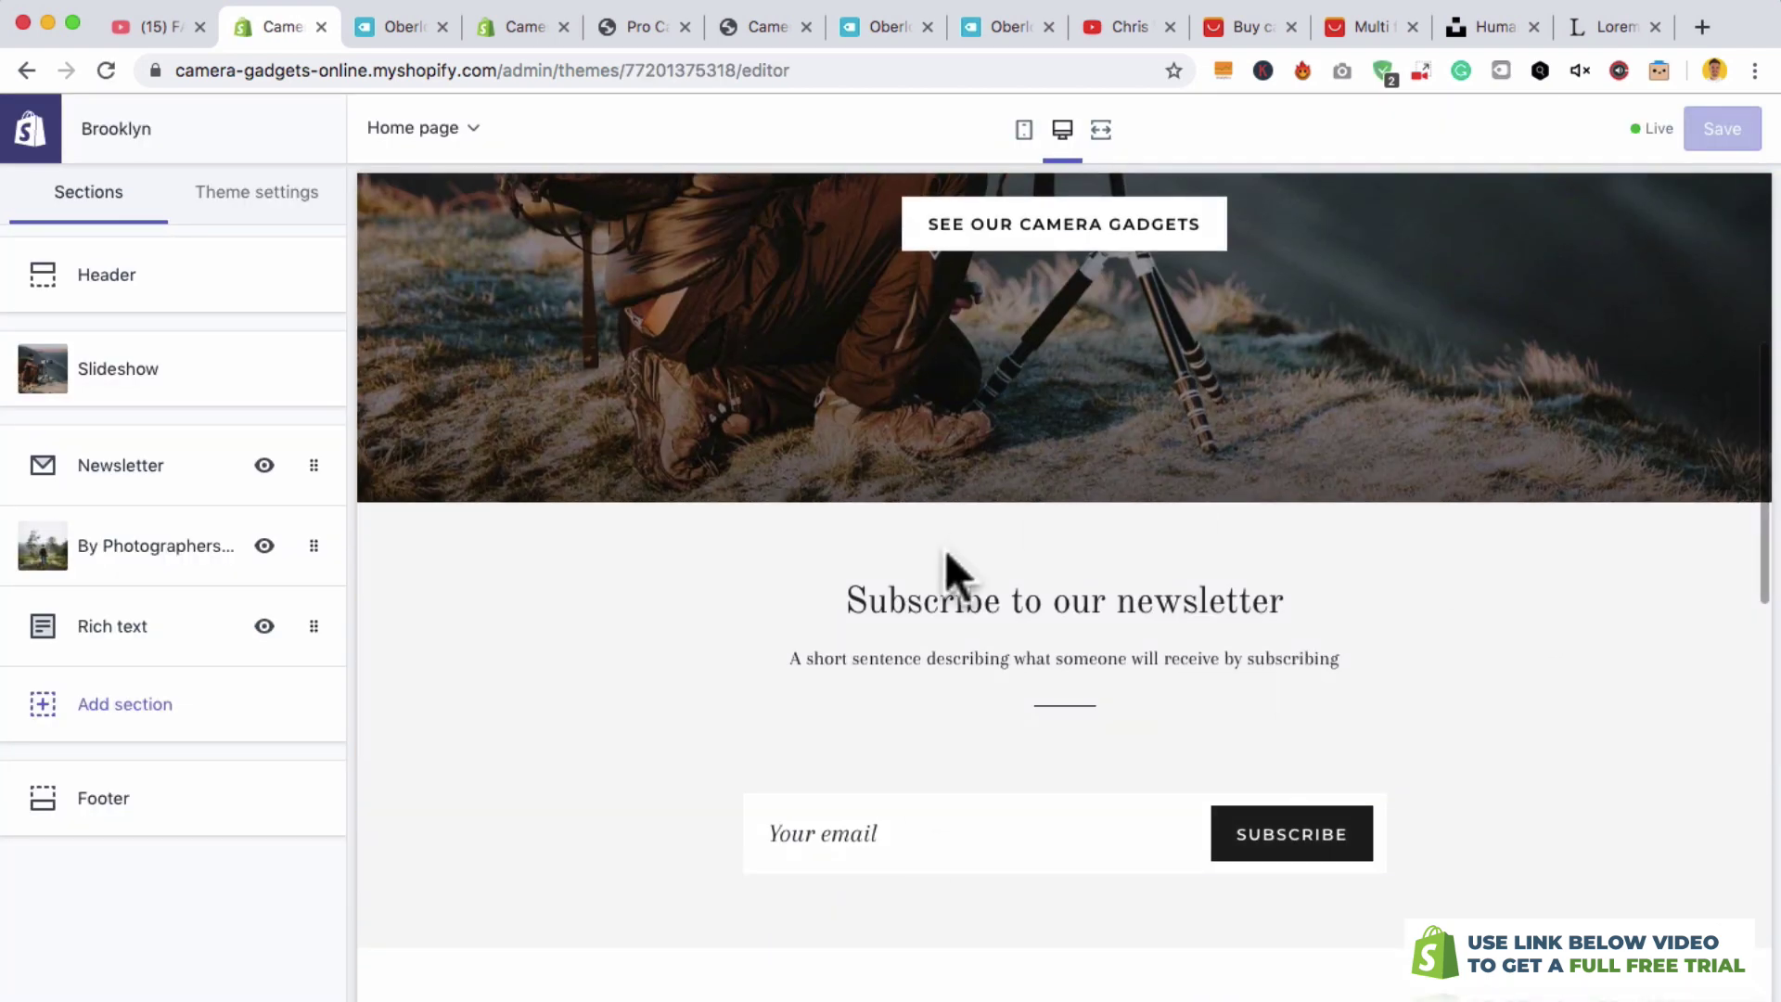
left_click(93, 722)
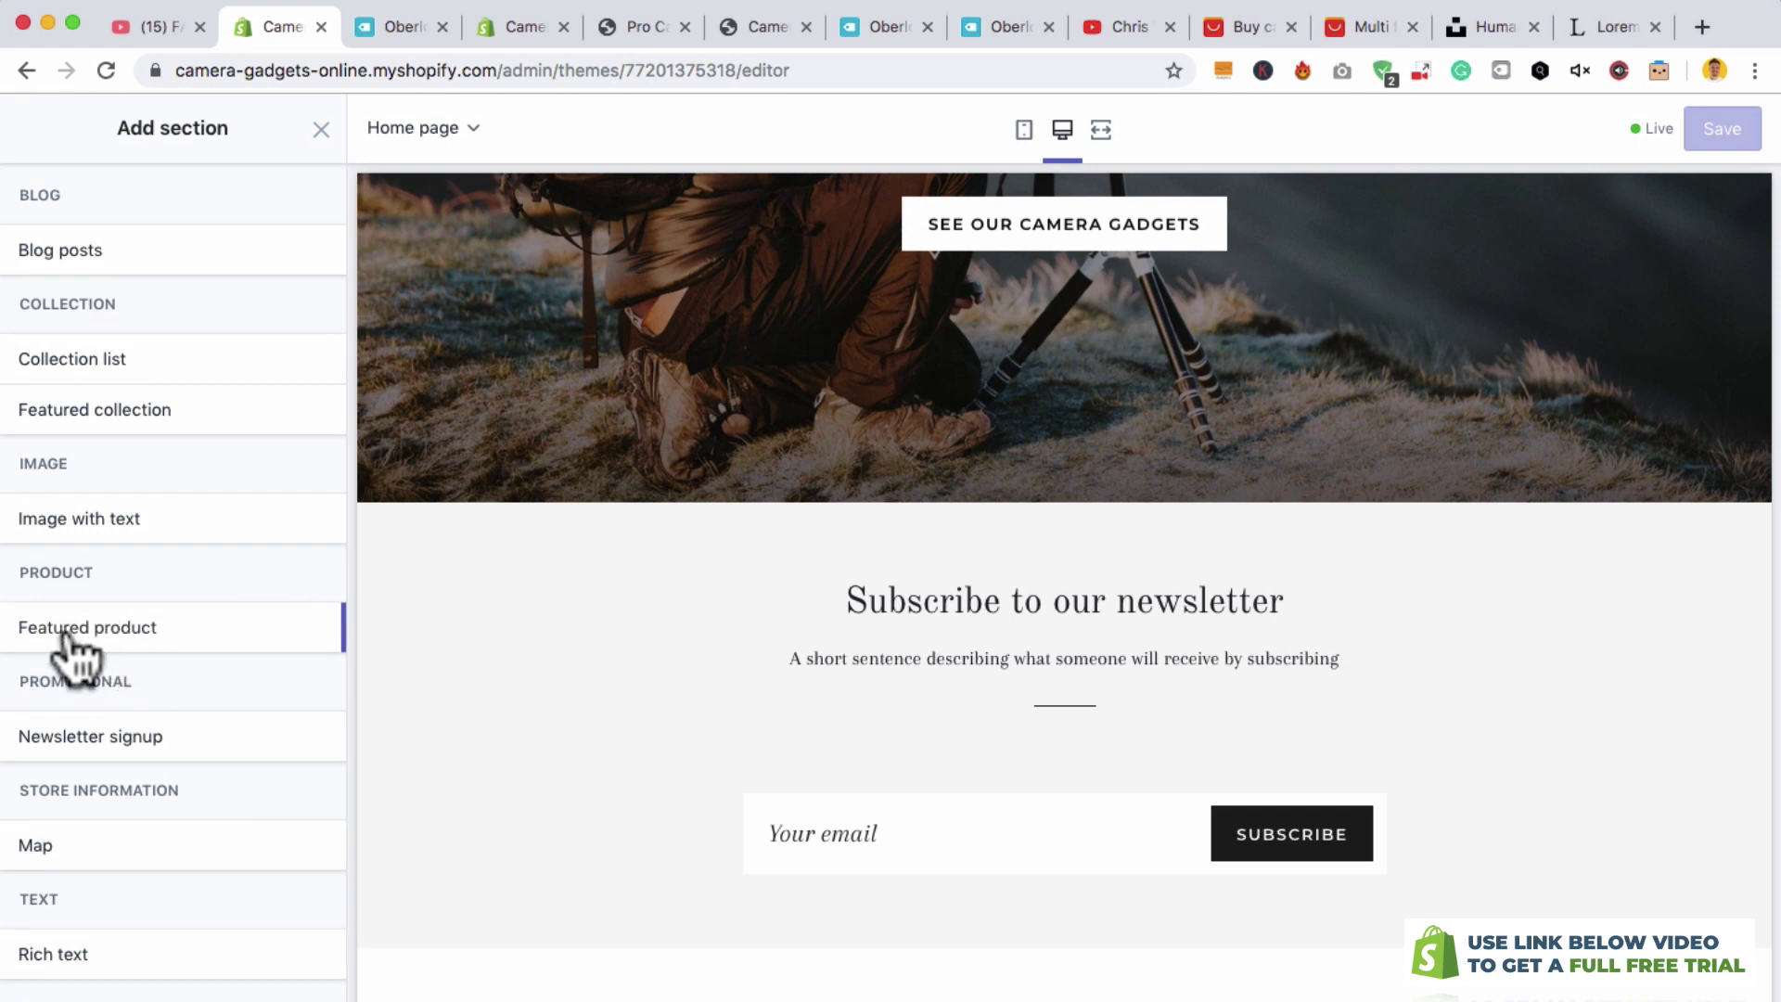
left_click(109, 640)
left_click(313, 618)
- Set the section to Pro Camera Backpack with social sharing buttons off, and save the theme
scroll(798, 547, "up", 2)
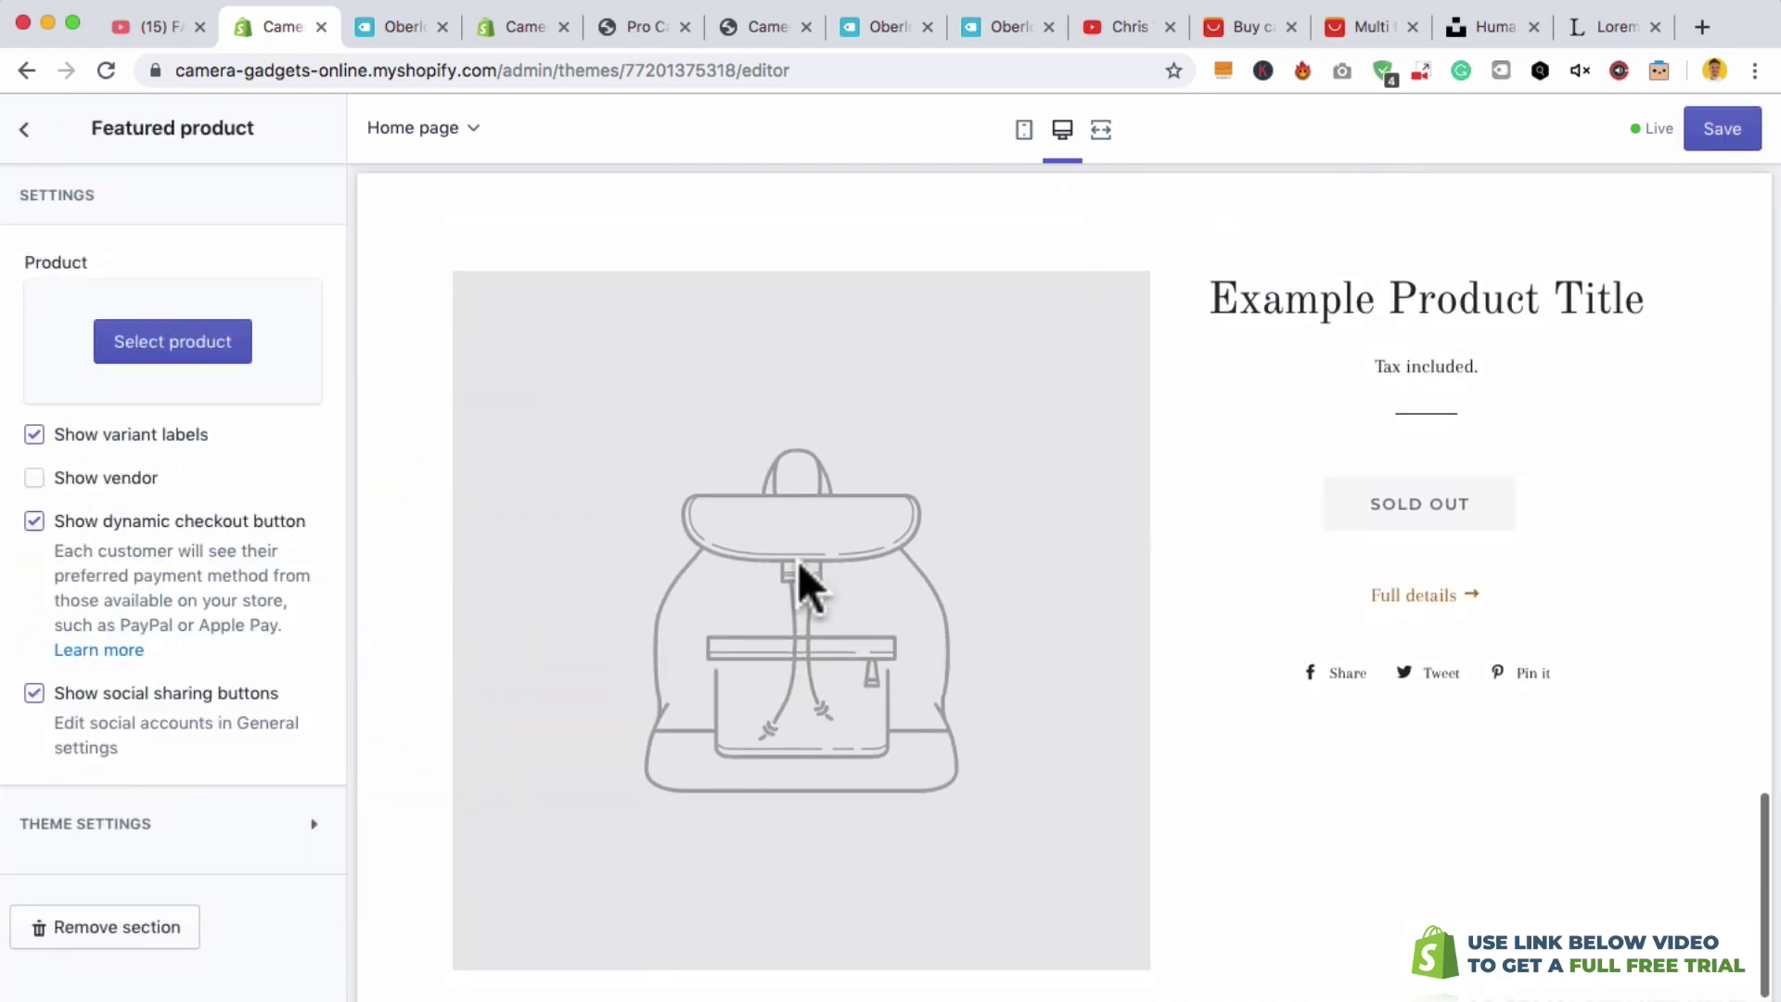
left_click(173, 345)
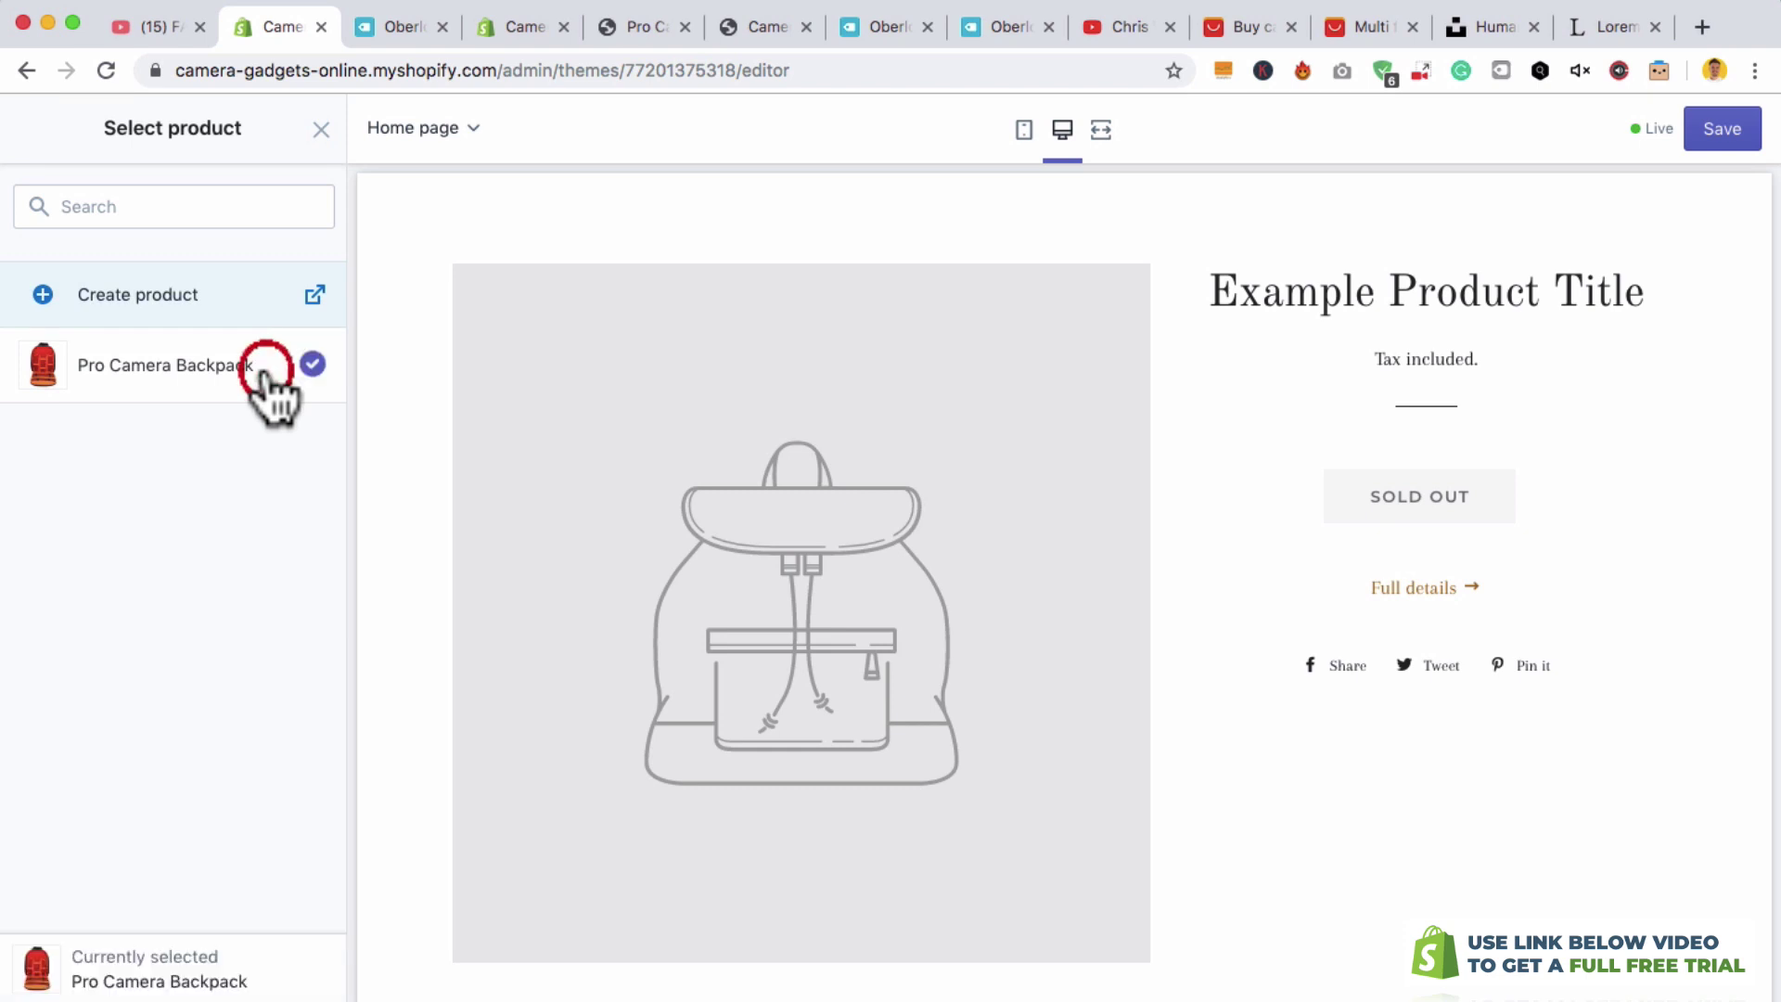
left_click(266, 371)
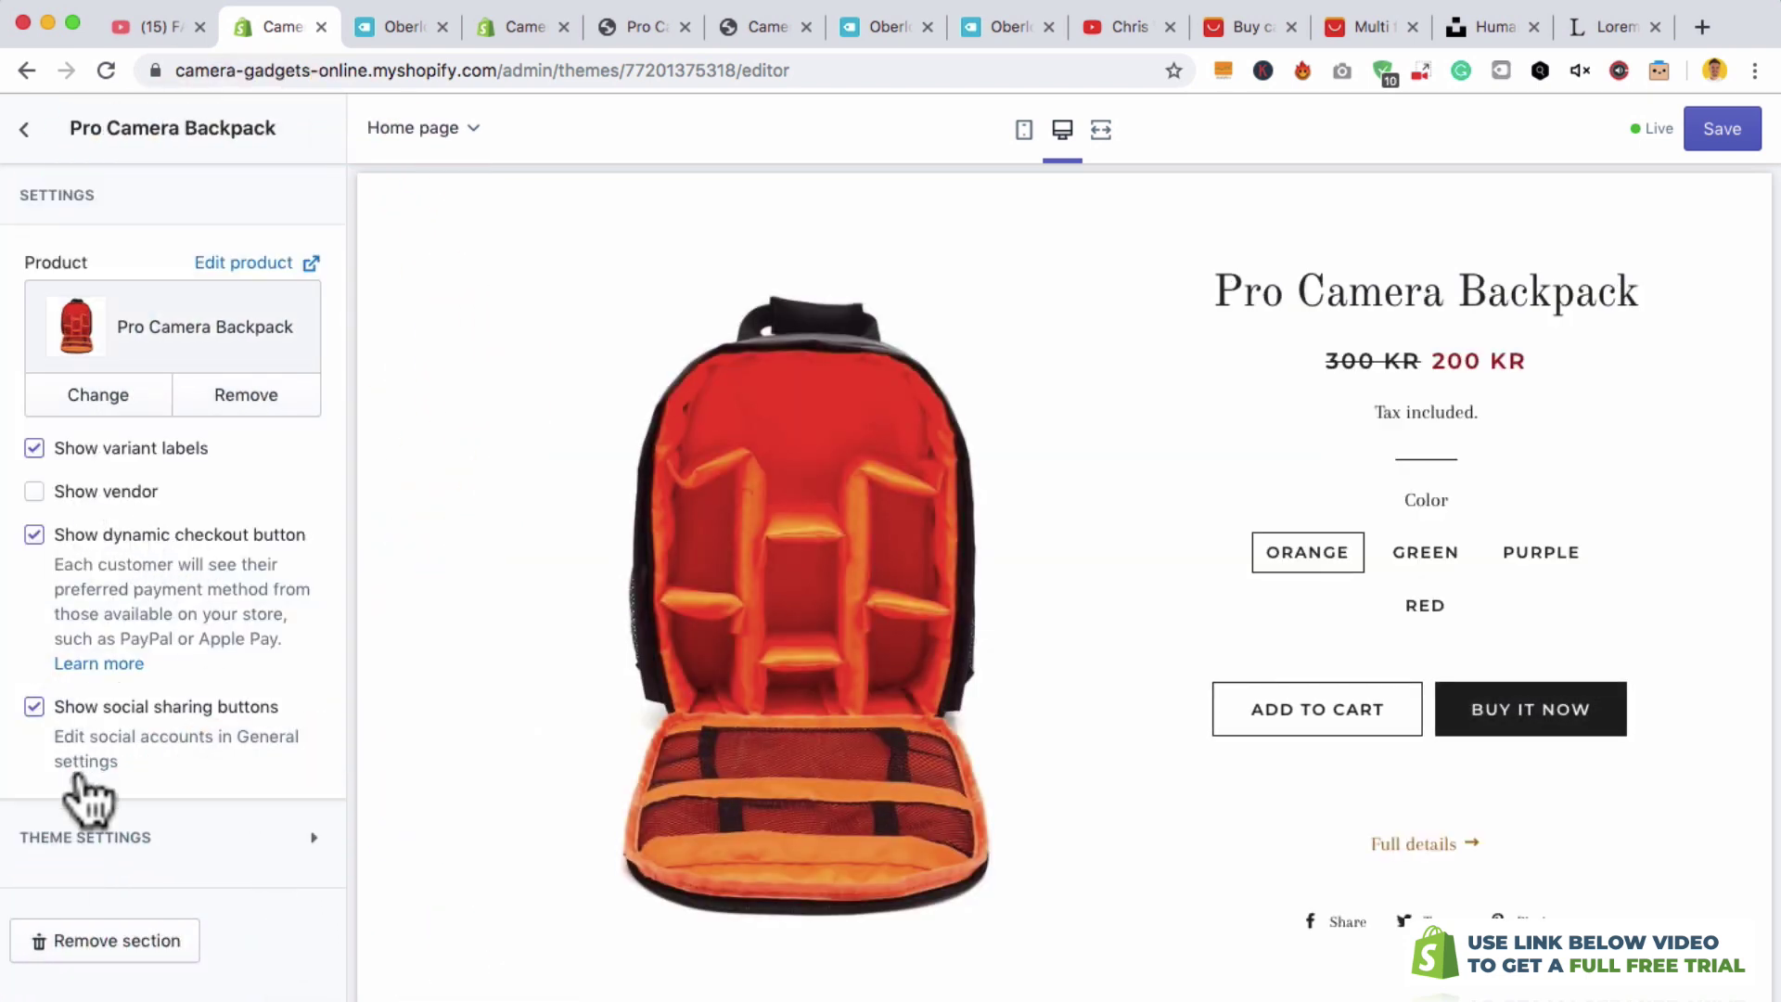
left_click(34, 712)
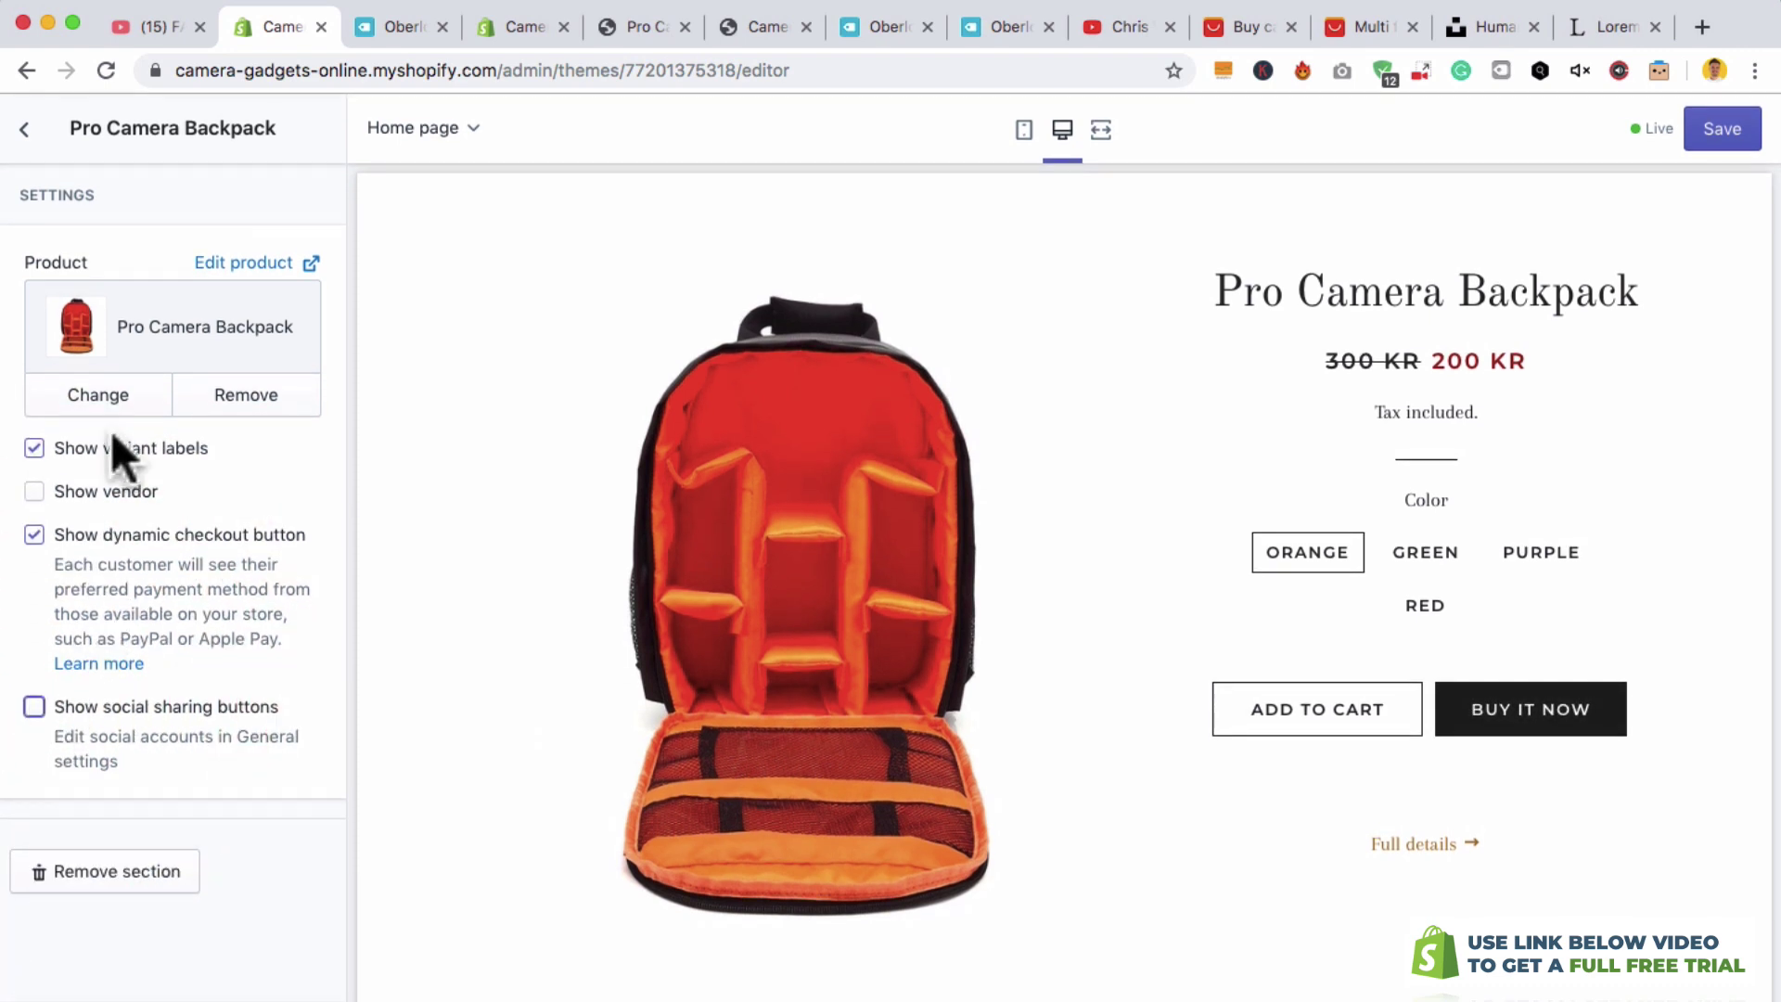
left_click(24, 129)
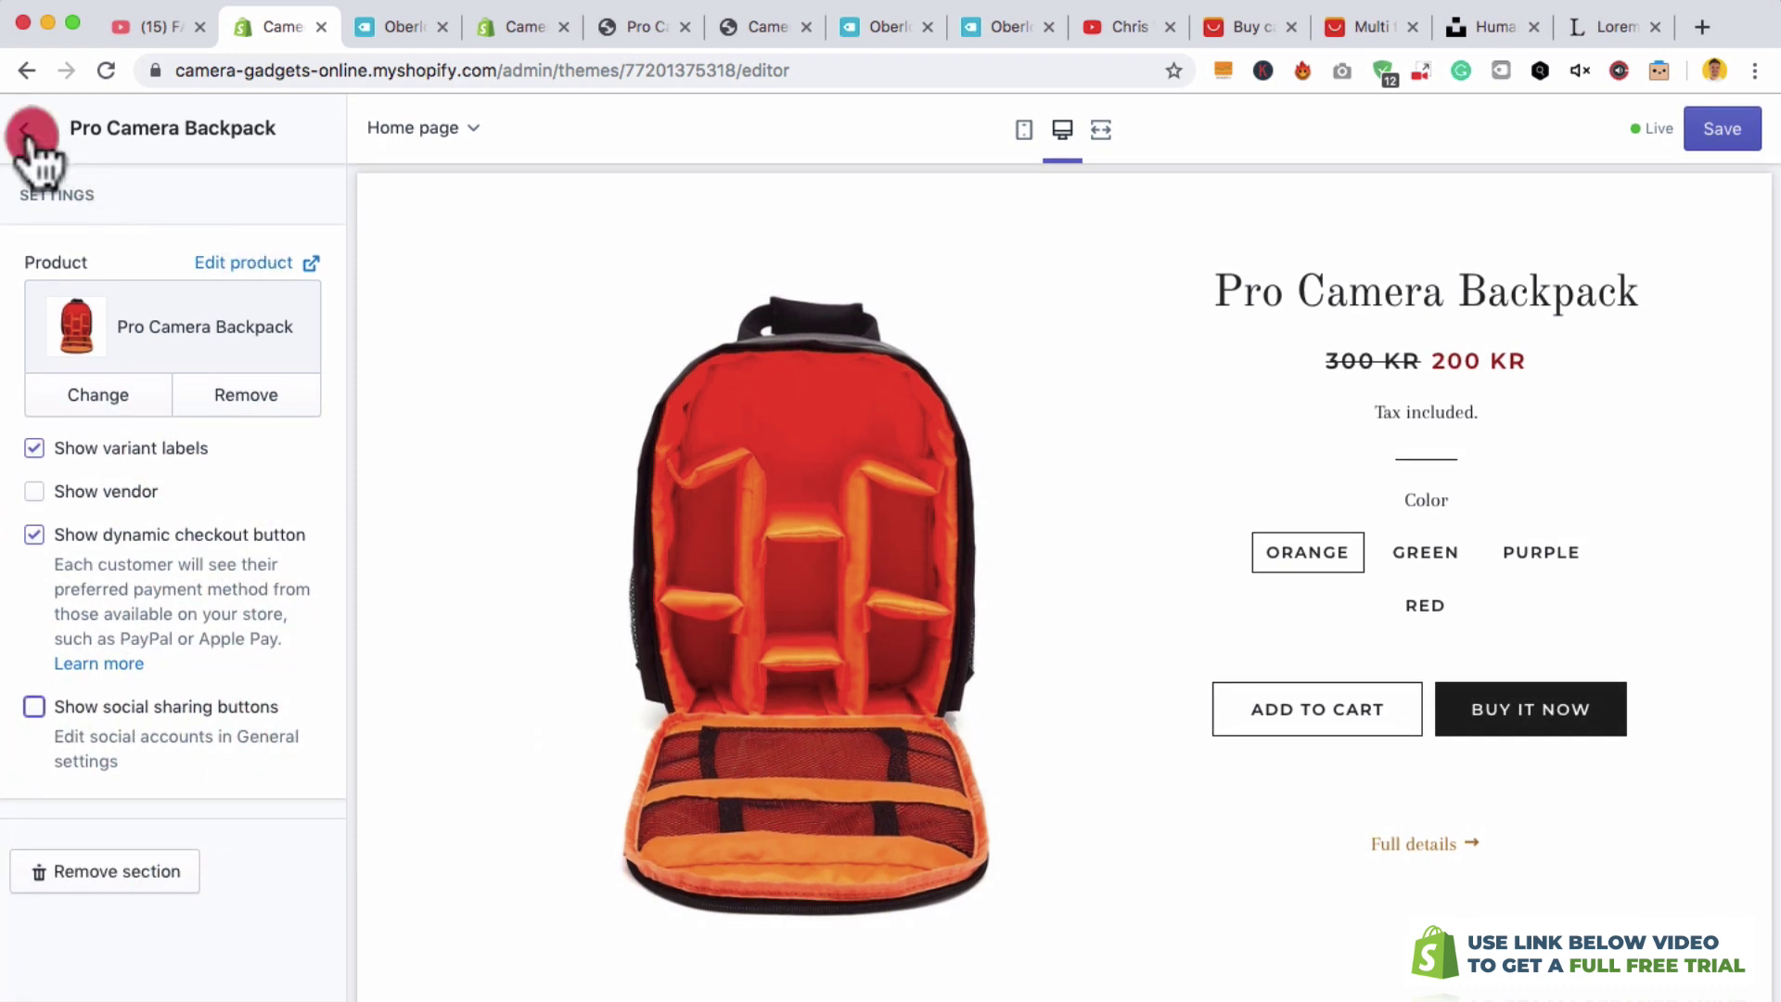
left_click(1713, 135)
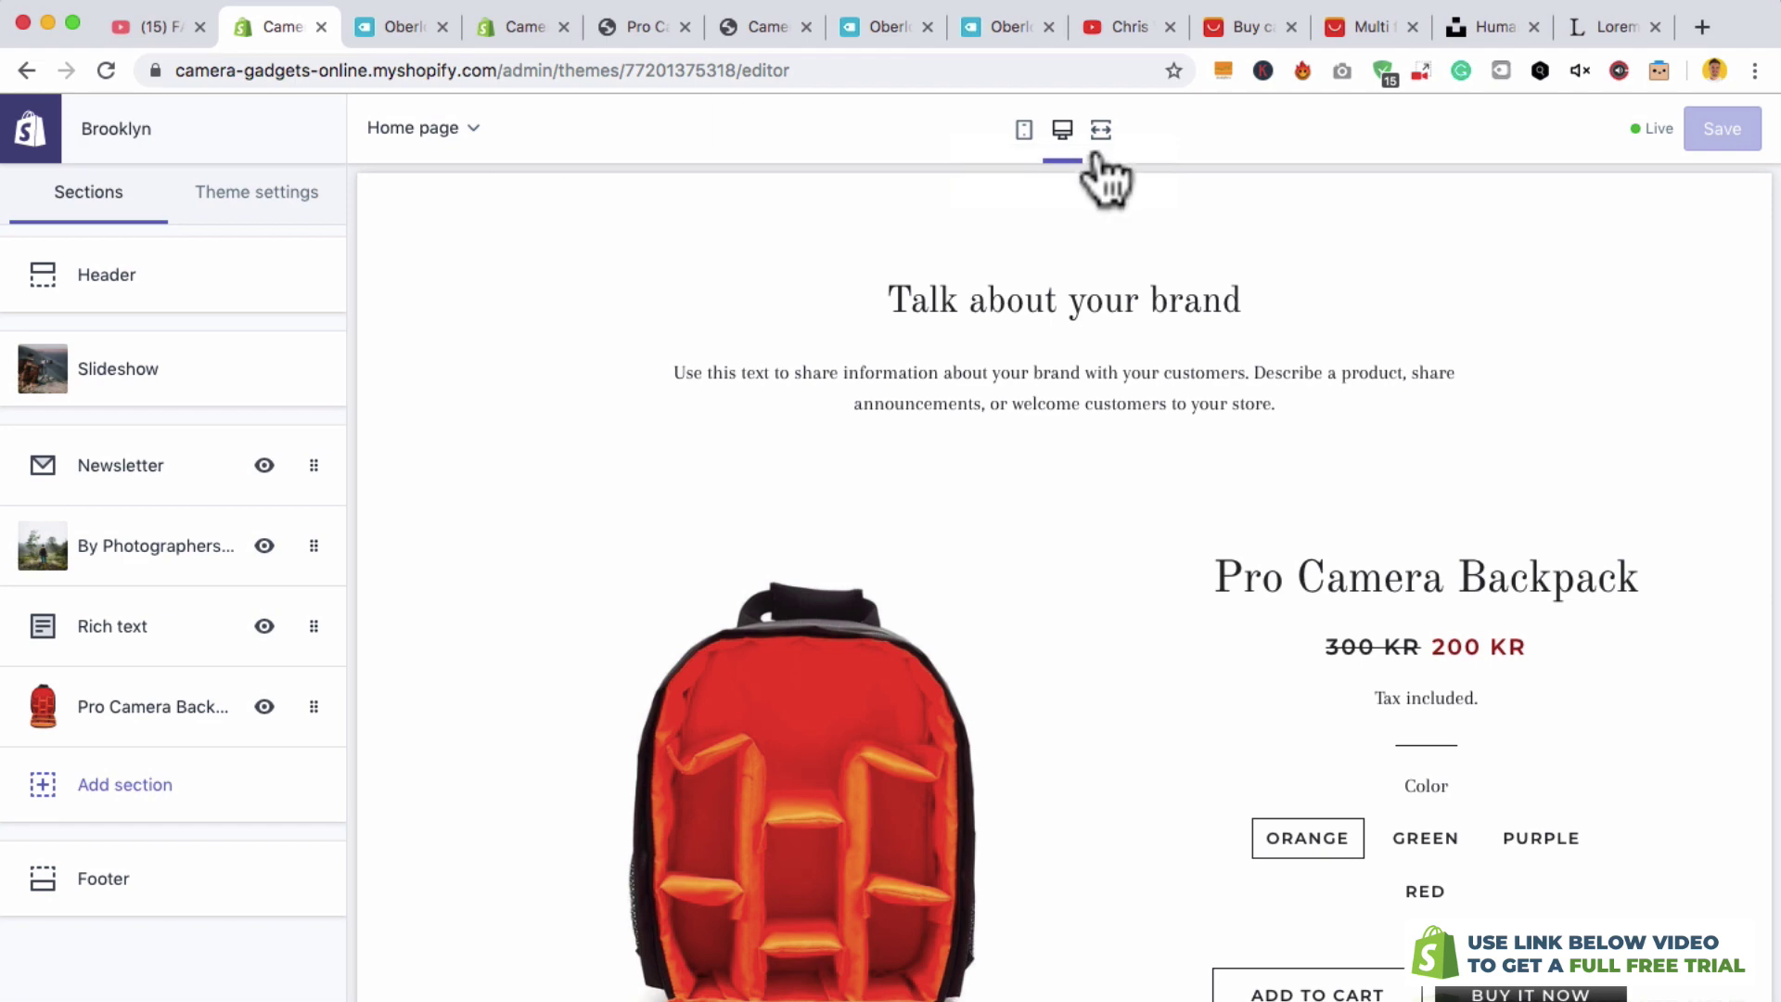
- Preview the homepage full width and scroll to the featured Pro Camera Backpack at 200 KR
left_click(1098, 148)
scroll(1305, 385, "up", 5)
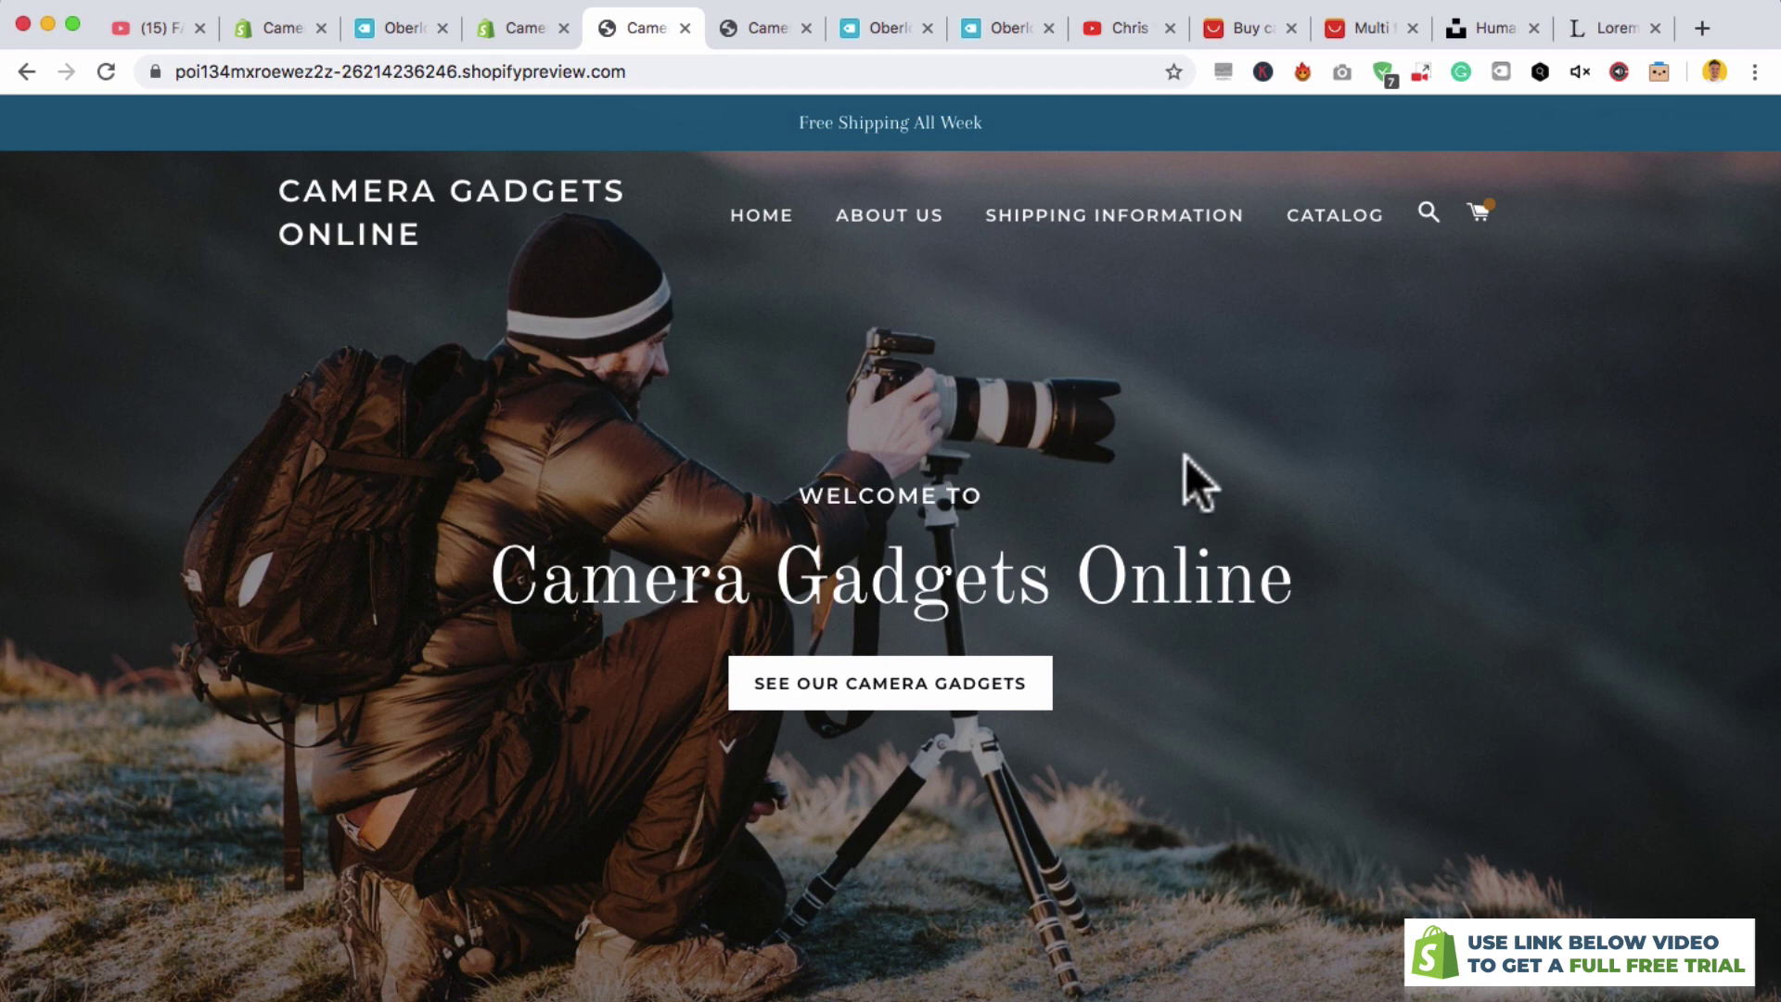
scroll(1434, 470, "down", 15)
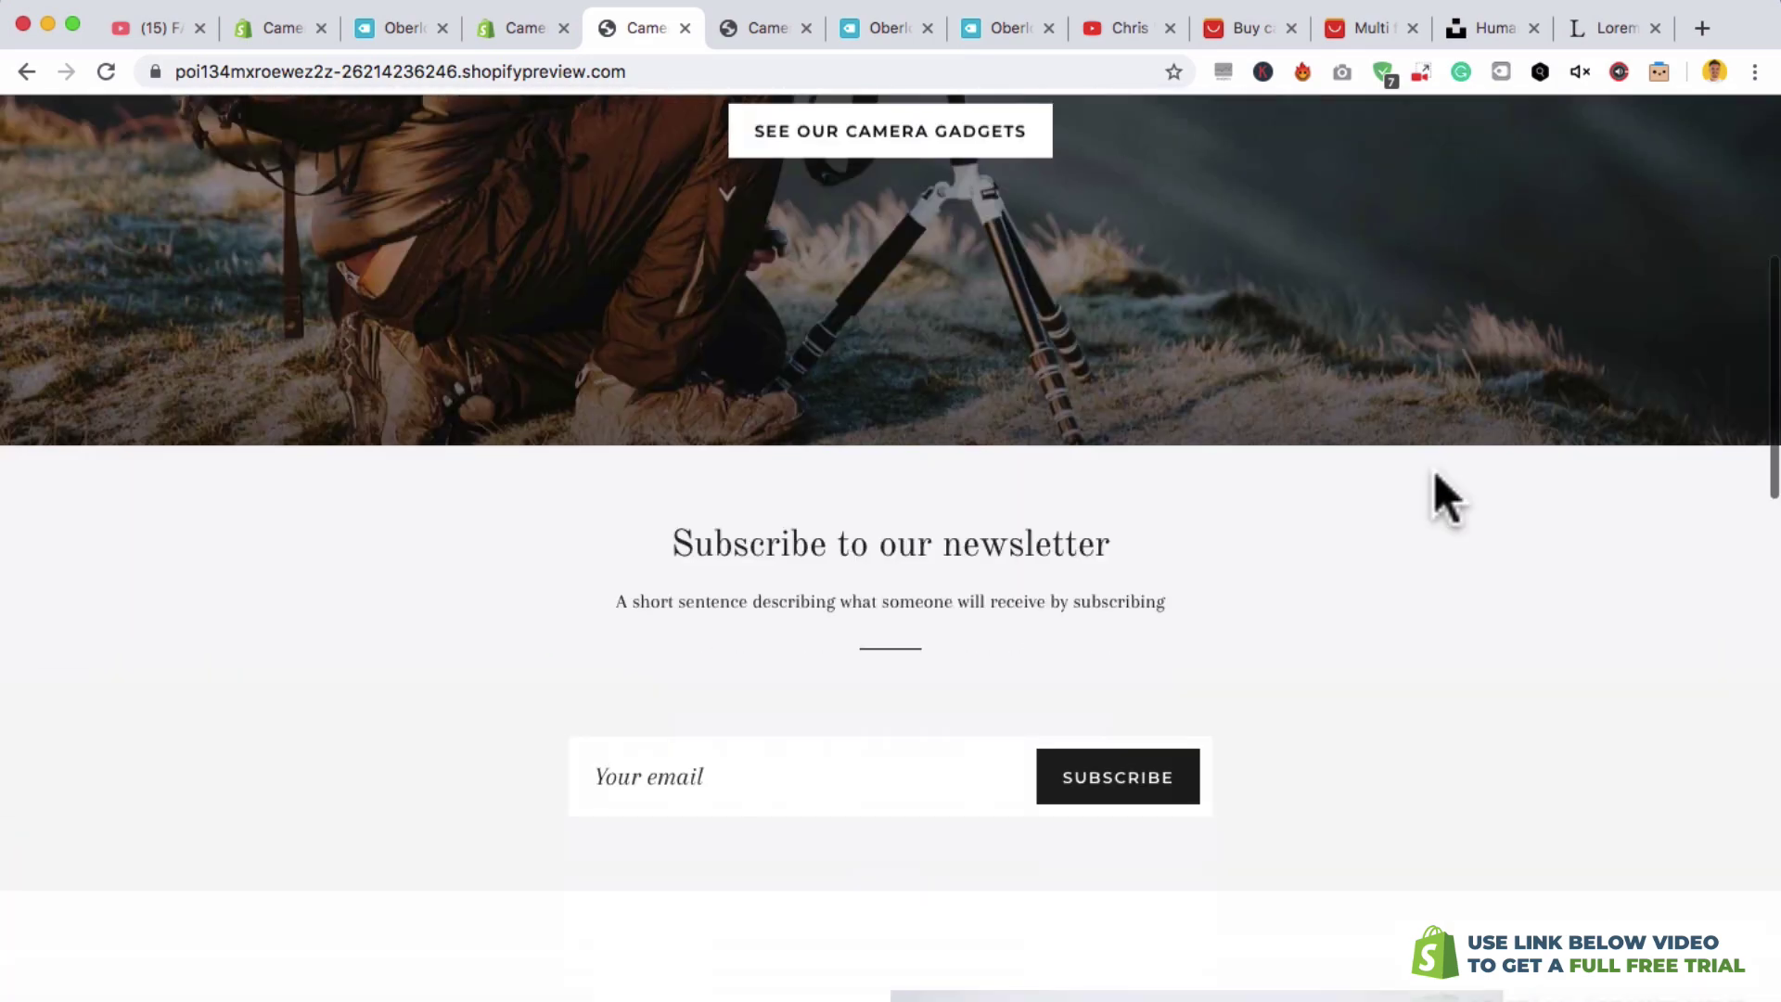
scroll(1411, 468, "down", 3)
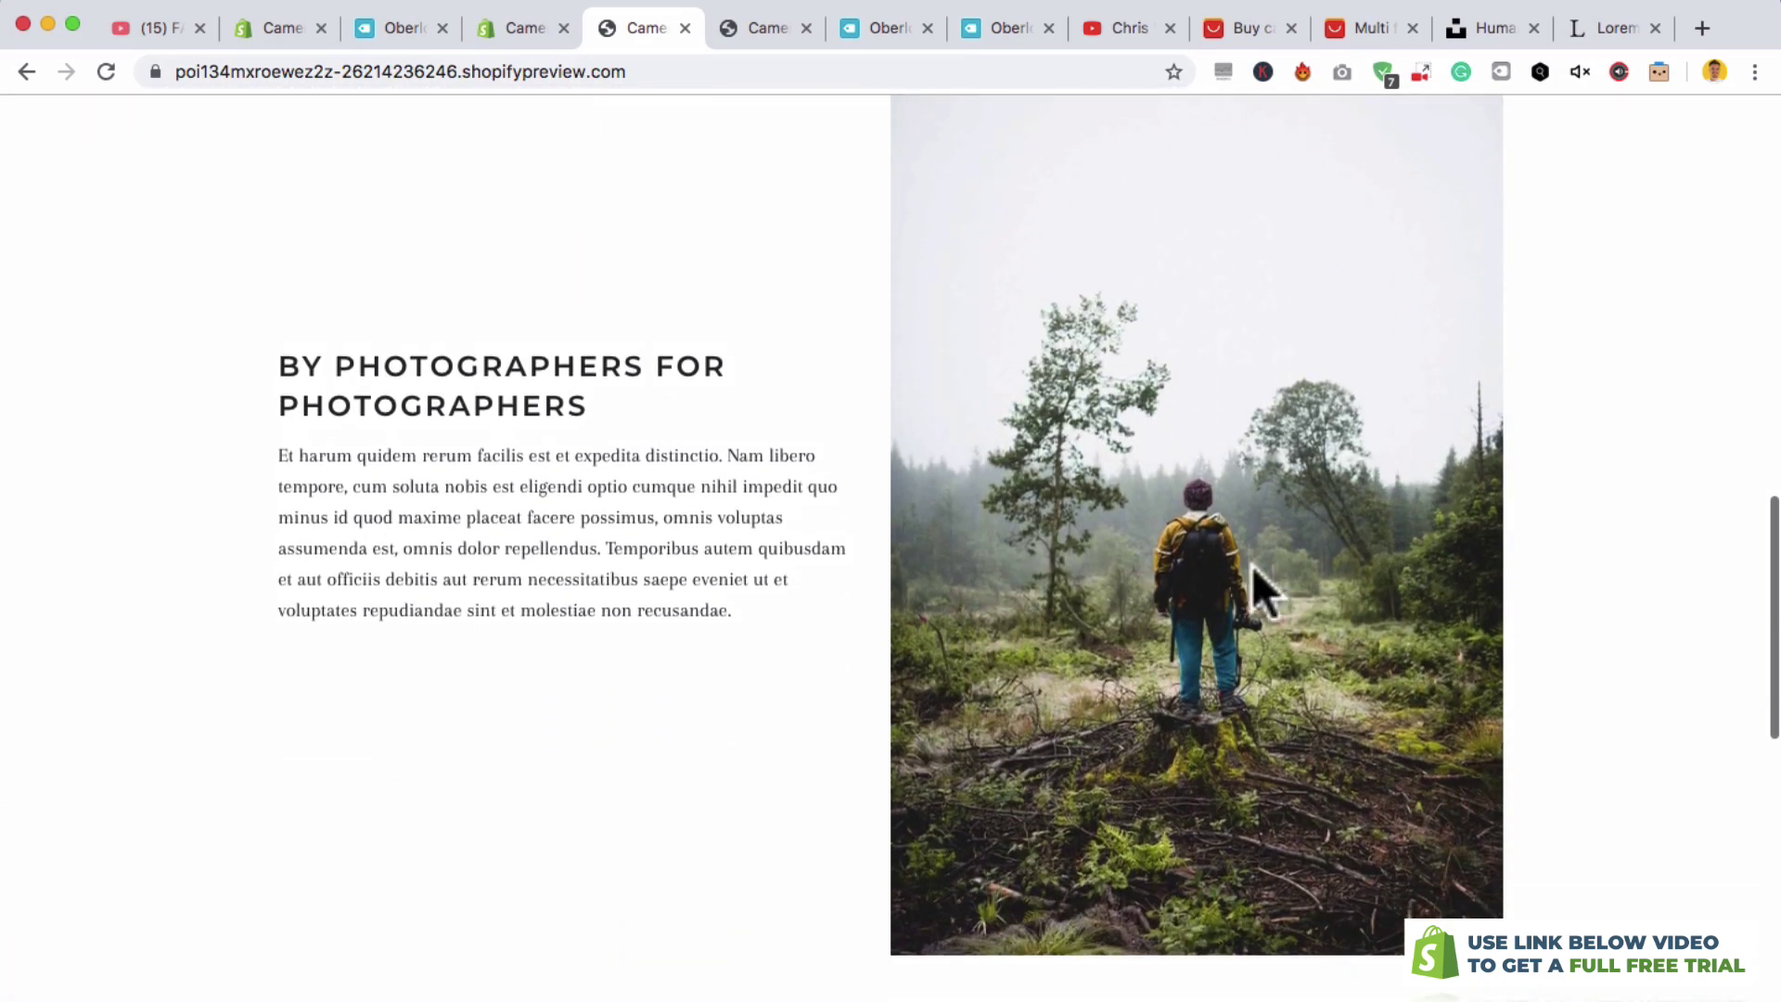
scroll(851, 682, "down", 10)
scroll(854, 687, "down", 1)
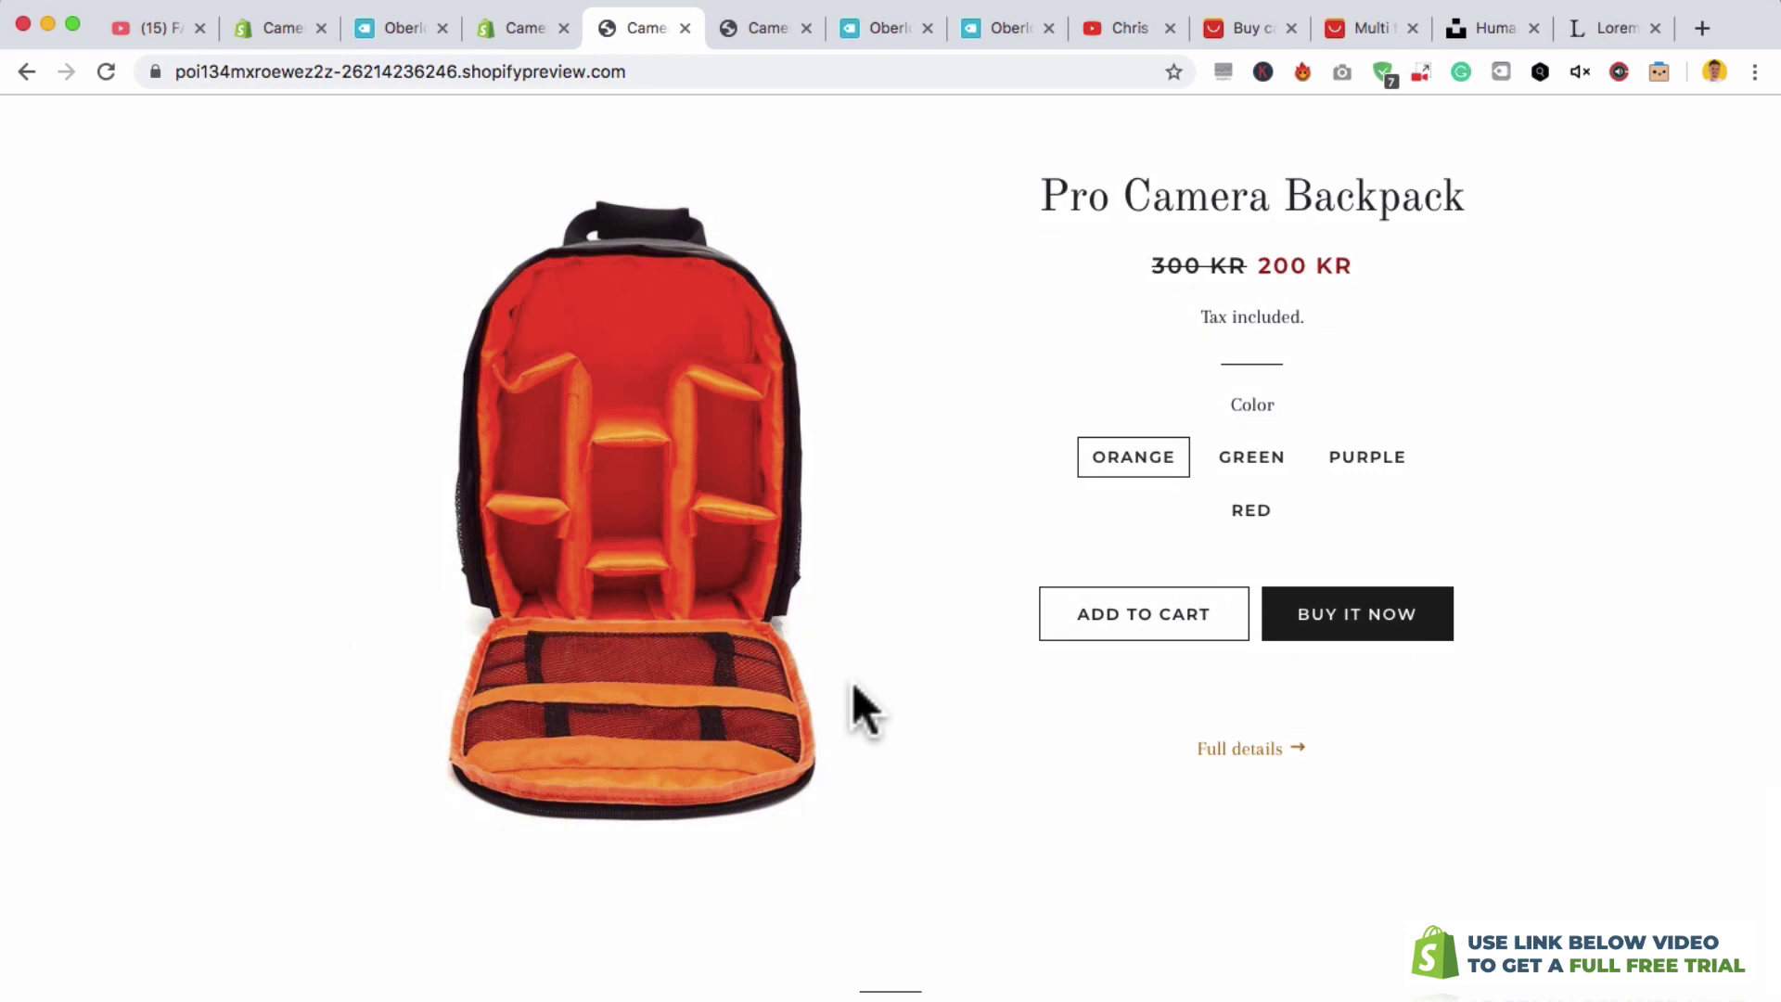
scroll(851, 708, "up", 1)
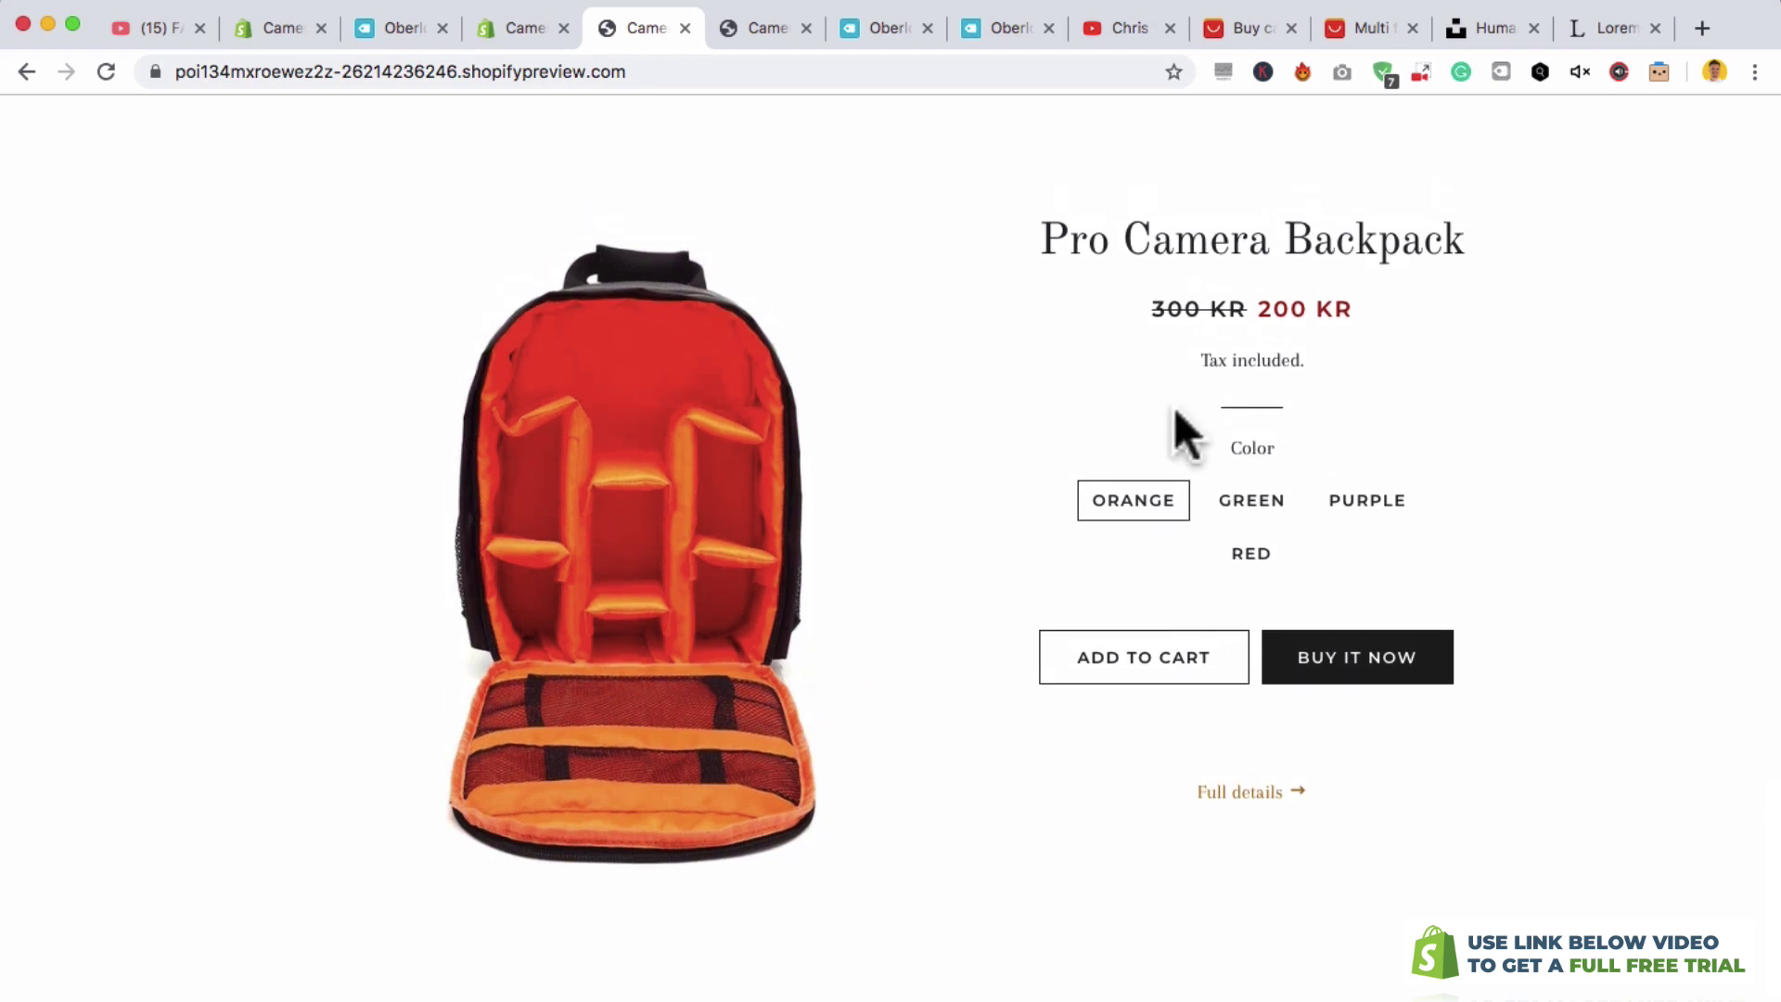
- View the green, purple and red backpack colours, then add the orange one to the cart
left_click(1251, 500)
left_click(1362, 501)
left_click(1247, 555)
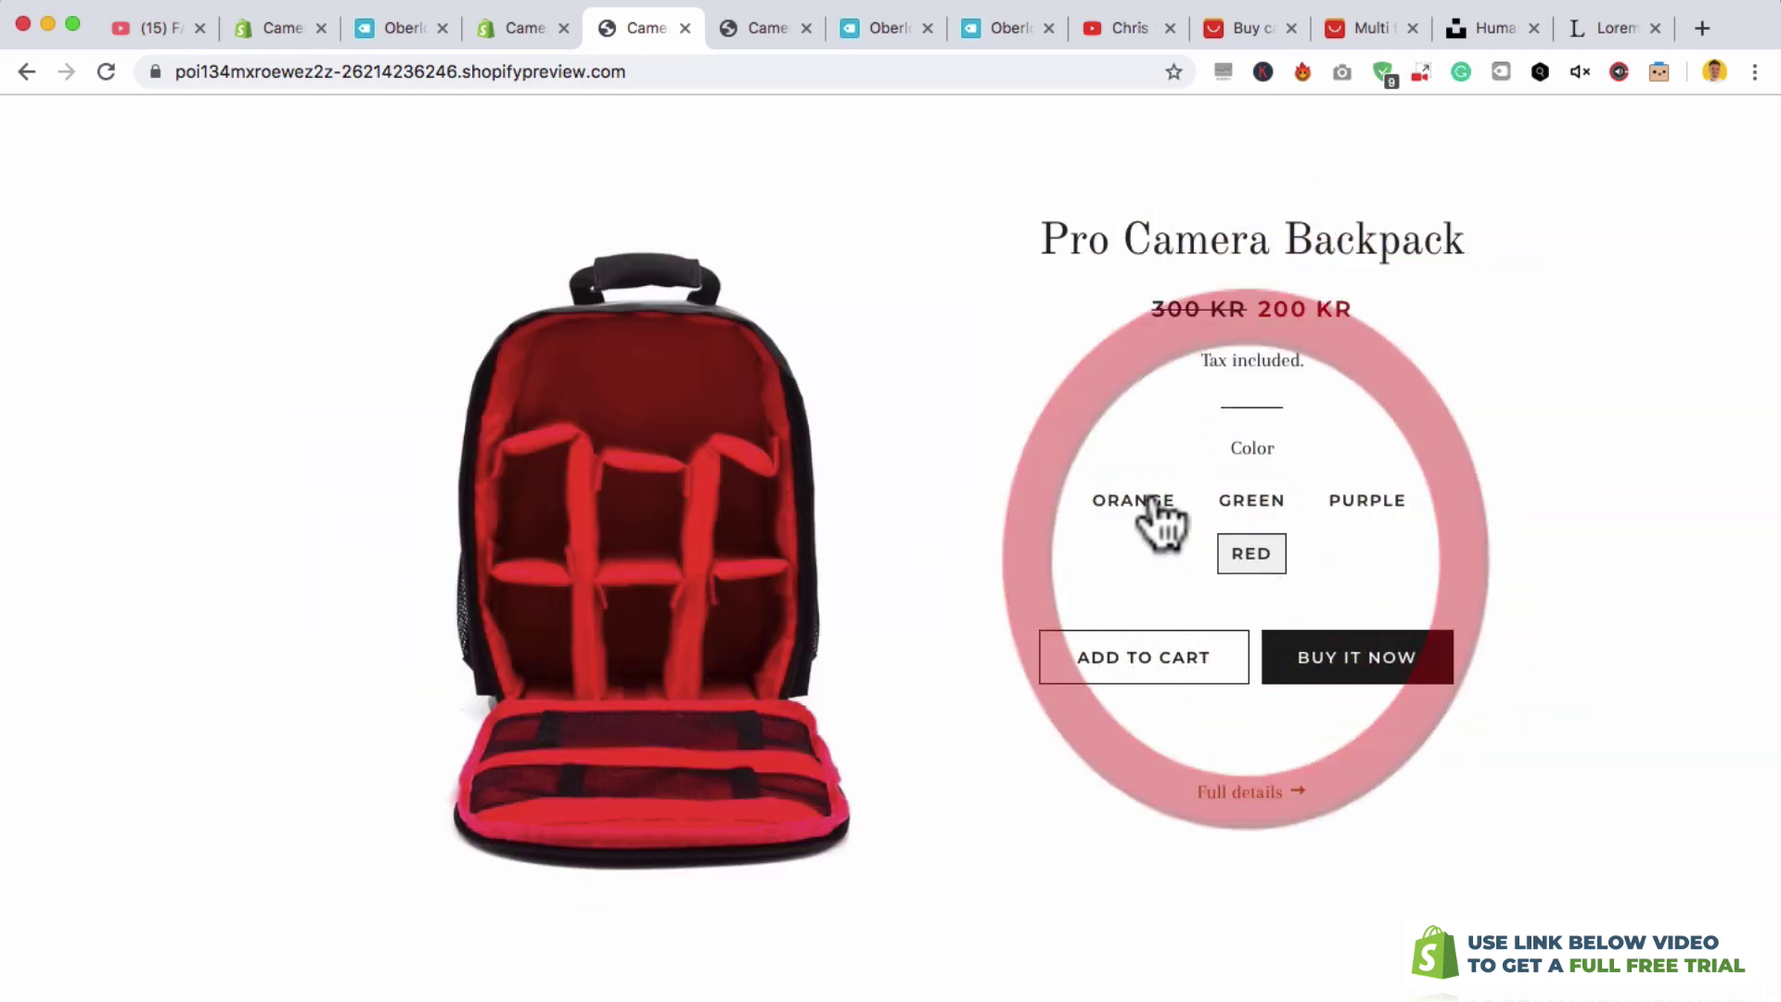
left_click(1145, 505)
left_click(1150, 688)
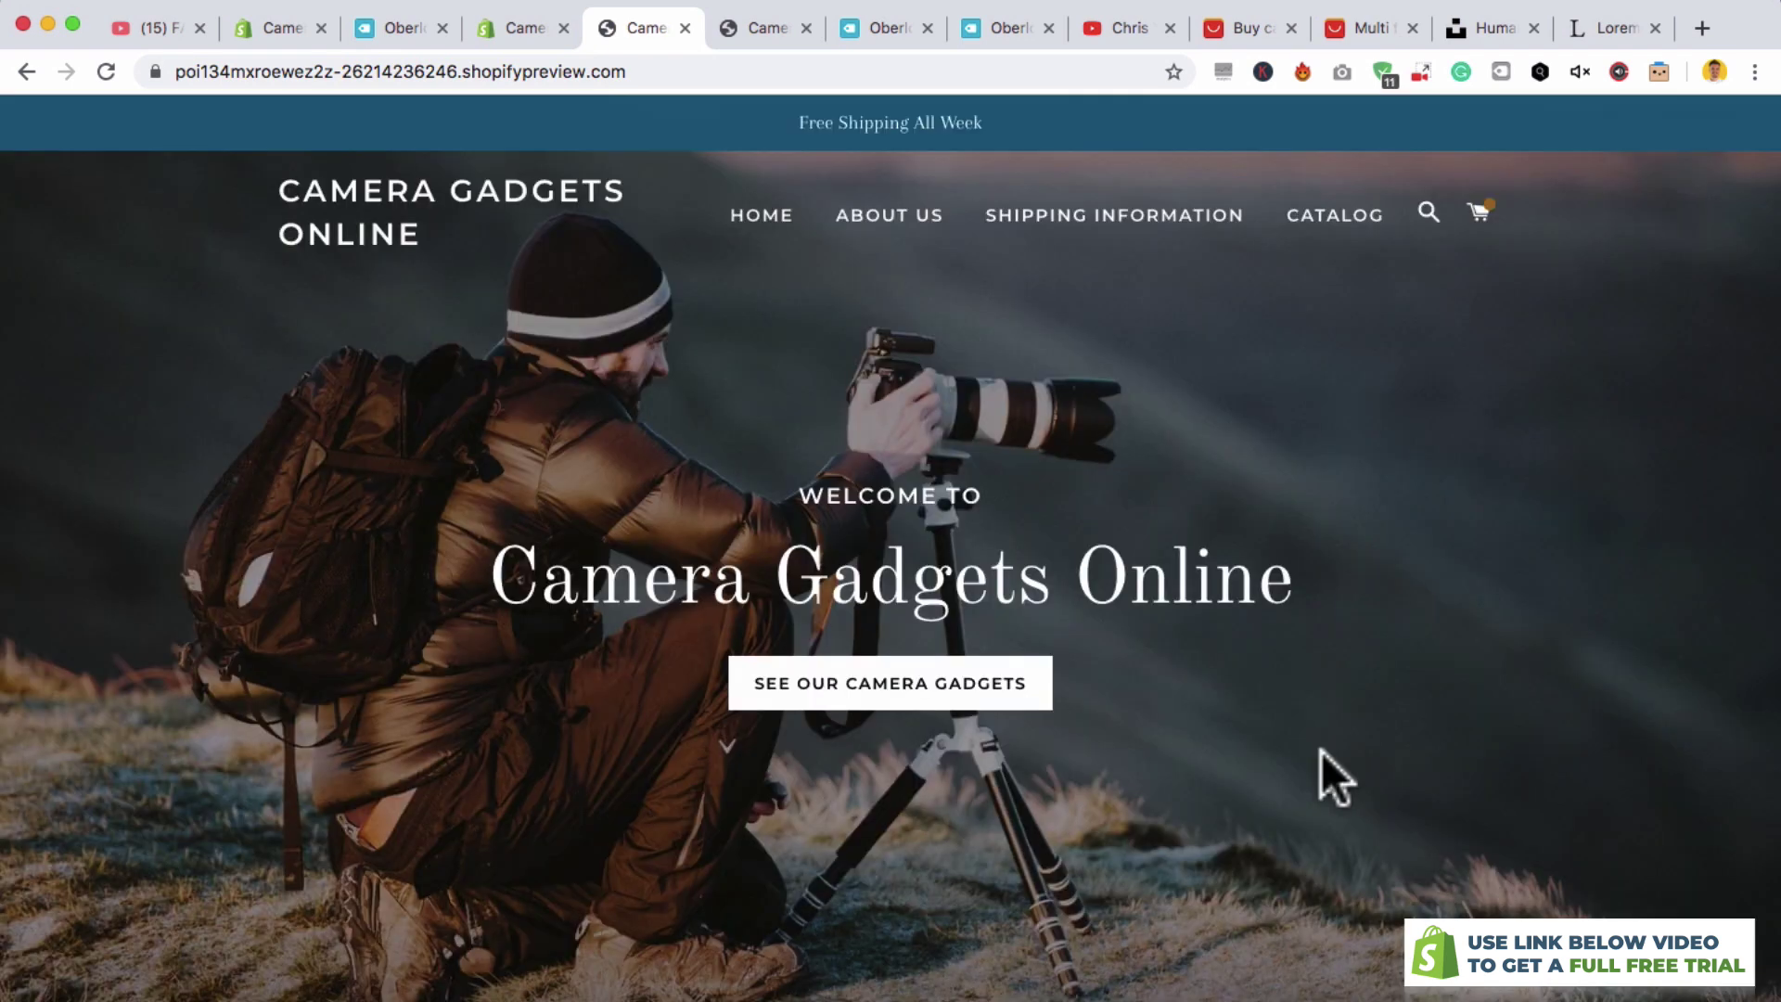